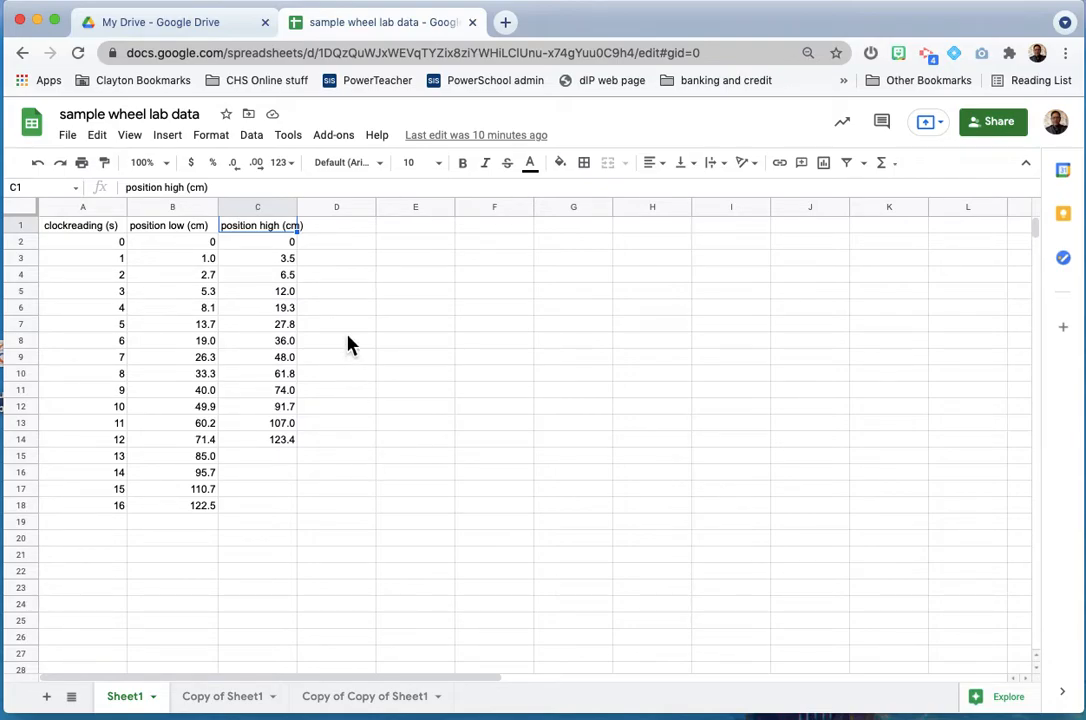
{"action": "scroll", "coordinate": [208, 392], "scroll_direction": "down", "scroll_amount": 1}
{"action": "scroll", "coordinate": [208, 392], "scroll_direction": "up", "scroll_amount": 1}
{"action": "scroll", "coordinate": [225, 386], "scroll_direction": "down", "scroll_amount": 1}
{"action": "scroll", "coordinate": [225, 386], "scroll_direction": "up", "scroll_amount": 1}
{"action": "scroll", "coordinate": [250, 417], "scroll_direction": "down", "scroll_amount": 1}
{"action": "scroll", "coordinate": [229, 392], "scroll_direction": "up", "scroll_amount": 1}
Step: Copy the clock readings 0 to 12 in A2:A14 and paste them below the existing readings, starting at A19
{"action": "left_click", "coordinate": [108, 245]}
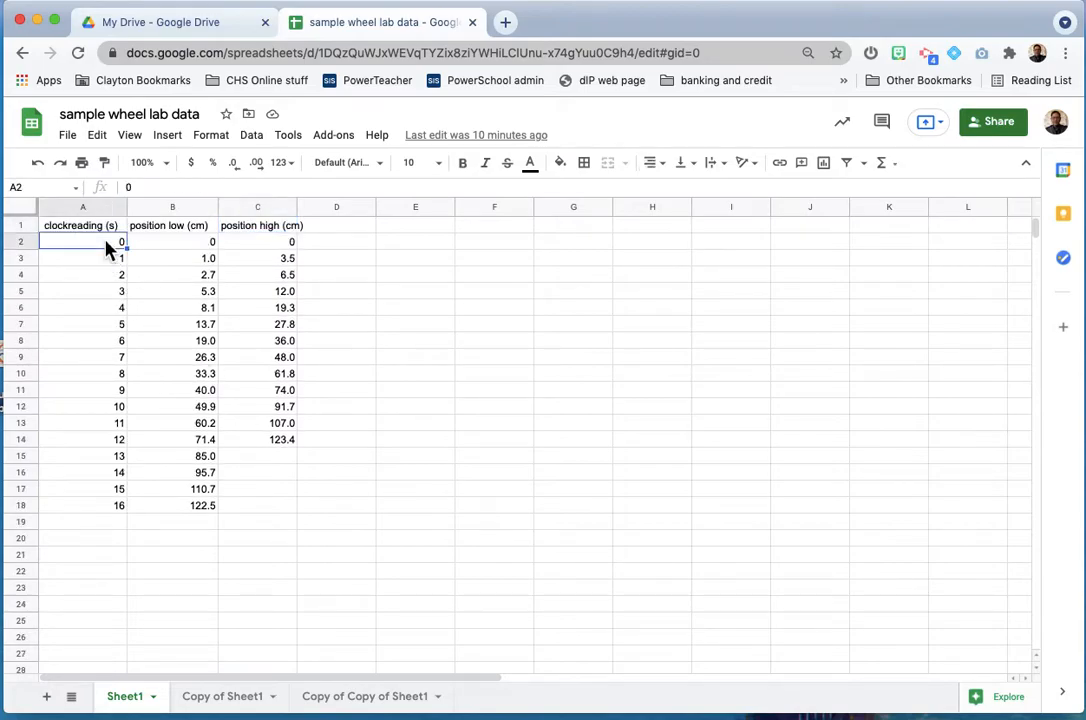
{"action": "left_click", "coordinate": [118, 445], "text": "shift"}
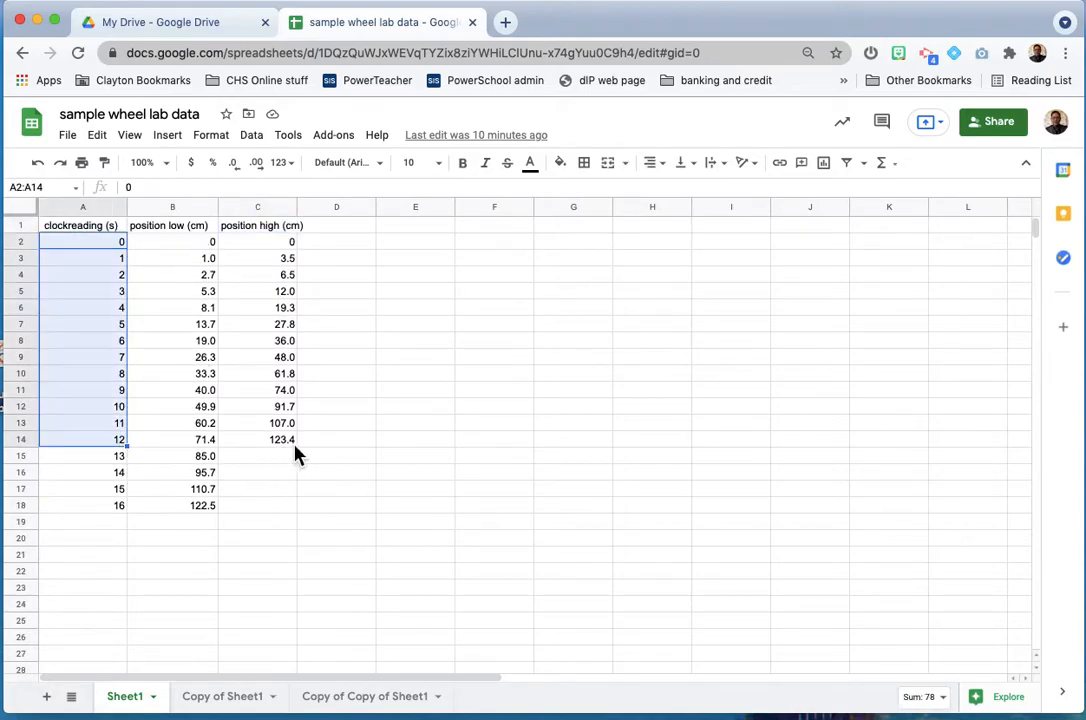
{"action": "key", "text": "super+c"}
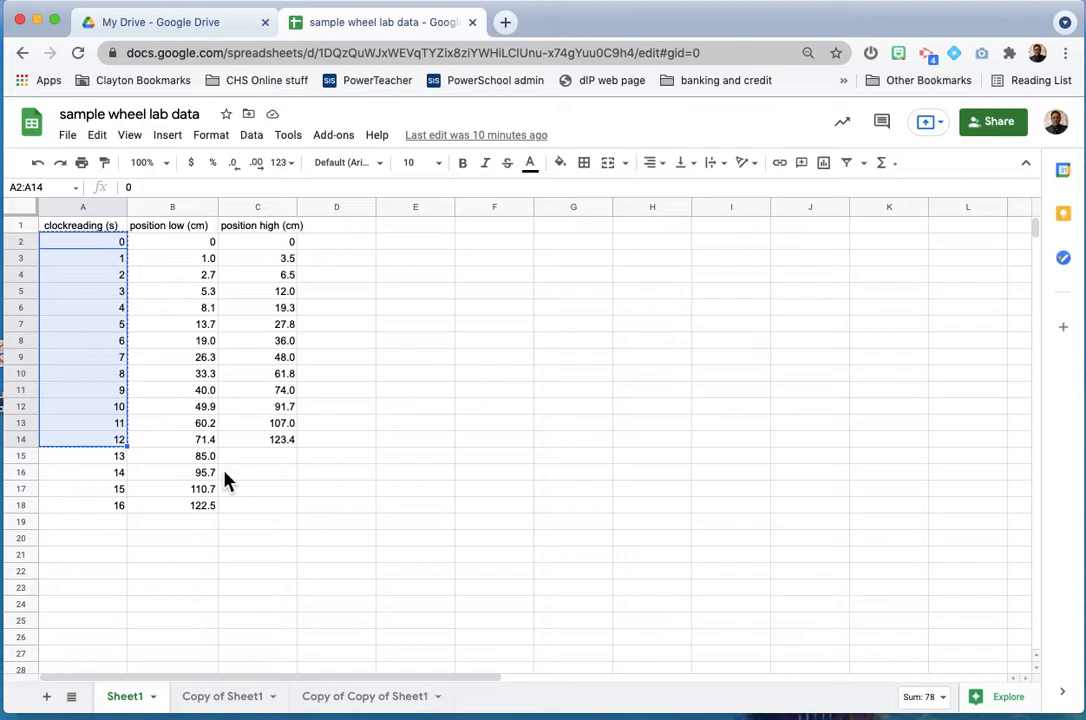
{"action": "left_click", "coordinate": [101, 523]}
{"action": "key", "text": "super+v"}
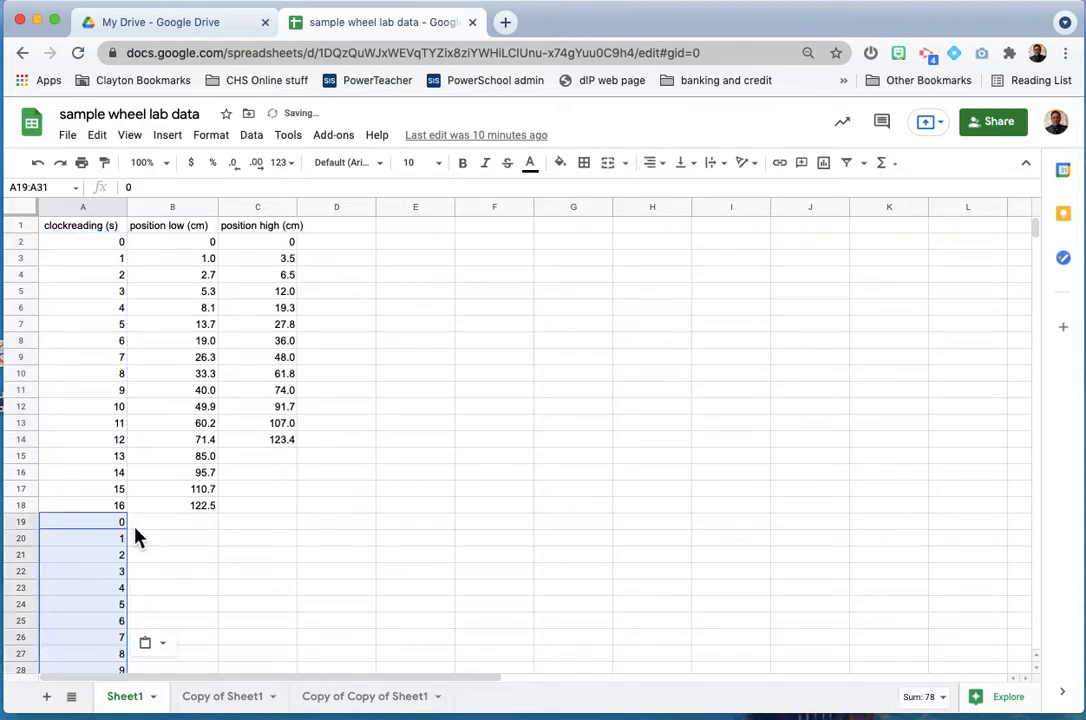
Step: Copy the position high values in C2:C14 and paste them into column C starting at C19, beside the repeated clock readings
{"action": "left_click", "coordinate": [282, 245]}
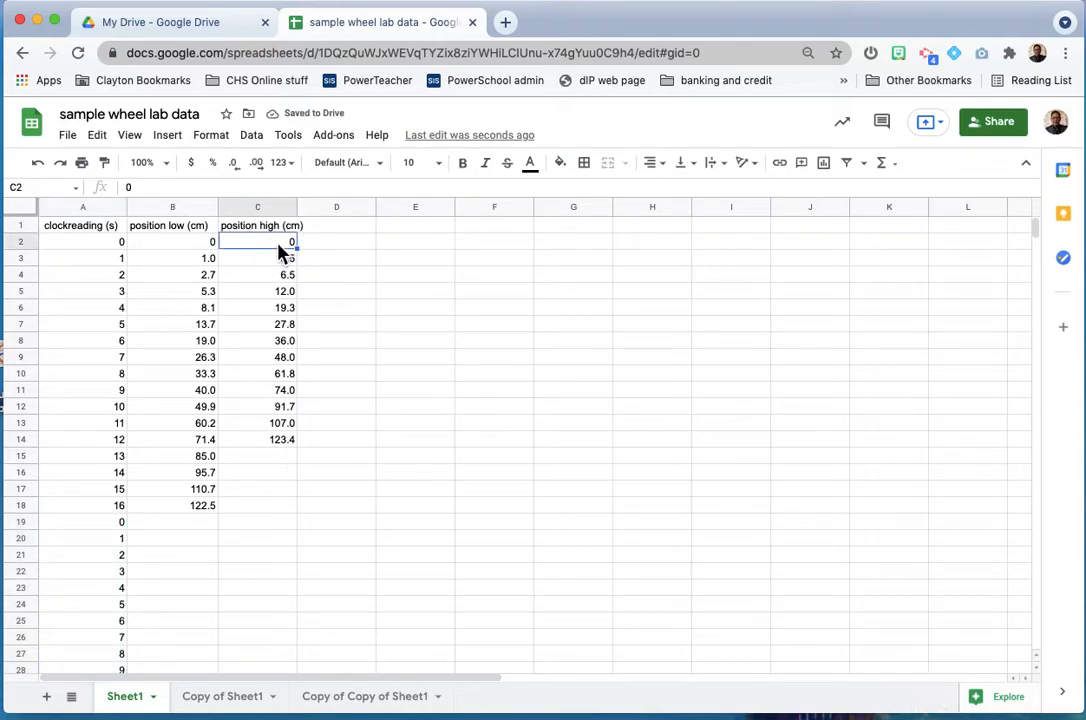
{"action": "left_click", "coordinate": [284, 443], "text": "shift"}
{"action": "key", "text": "ctrl+c"}
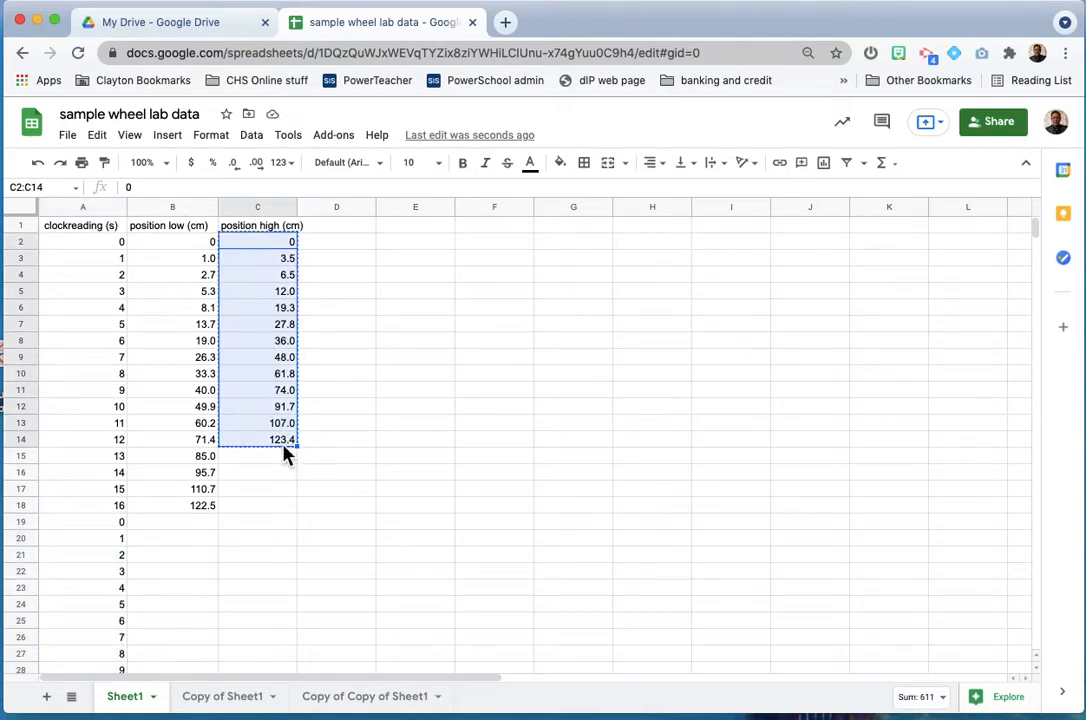
{"action": "left_click", "coordinate": [264, 527]}
{"action": "key", "text": "ctrl+v"}
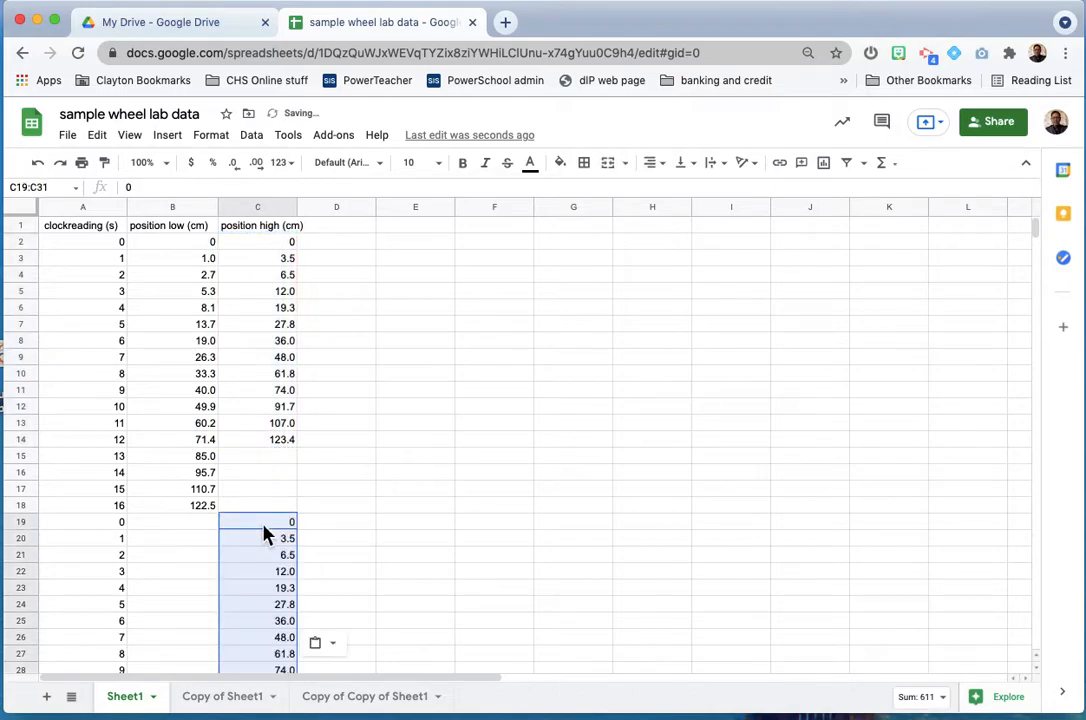
Step: Delete the original position high values in C2:C14, keeping only the copies in C19:C31
{"action": "left_click", "coordinate": [420, 428]}
{"action": "scroll", "coordinate": [419, 430], "scroll_direction": "down", "scroll_amount": 2}
{"action": "scroll", "coordinate": [390, 430], "scroll_direction": "up", "scroll_amount": 2}
{"action": "left_click", "coordinate": [285, 440]}
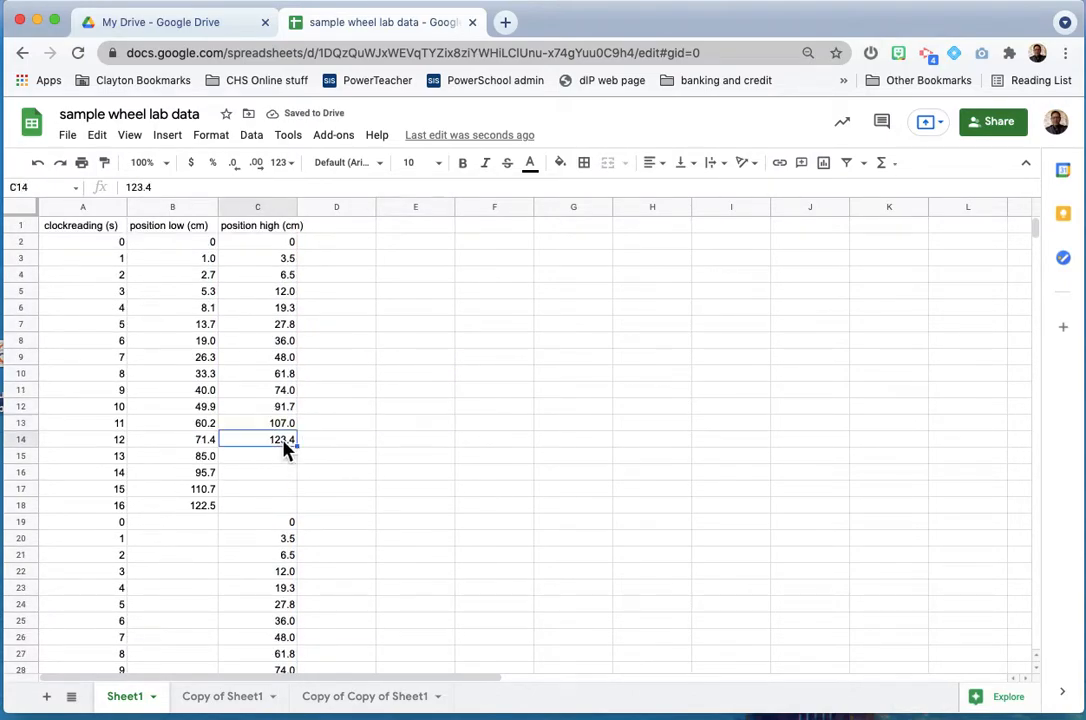
{"action": "left_click", "coordinate": [287, 245], "text": "shift"}
{"action": "key", "text": "Delete"}
{"action": "scroll", "coordinate": [381, 365], "scroll_direction": "down", "scroll_amount": 4}
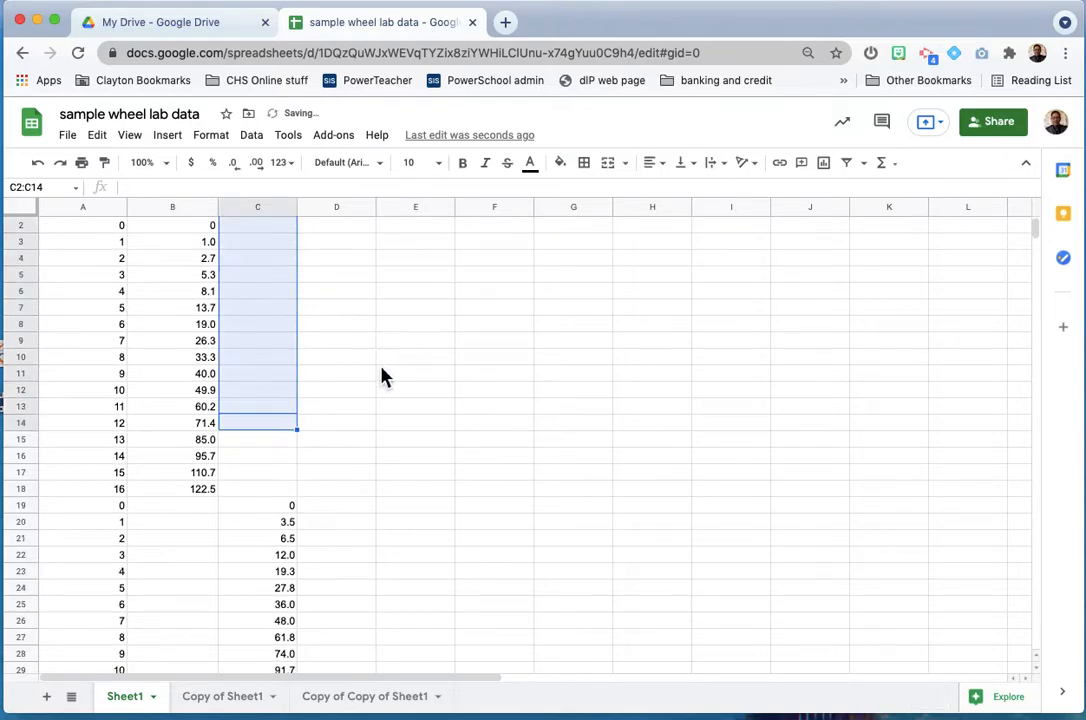
{"action": "scroll", "coordinate": [383, 375], "scroll_direction": "up", "scroll_amount": 1}
{"action": "left_click", "coordinate": [383, 375]}
{"action": "scroll", "coordinate": [383, 375], "scroll_direction": "up", "scroll_amount": 4}
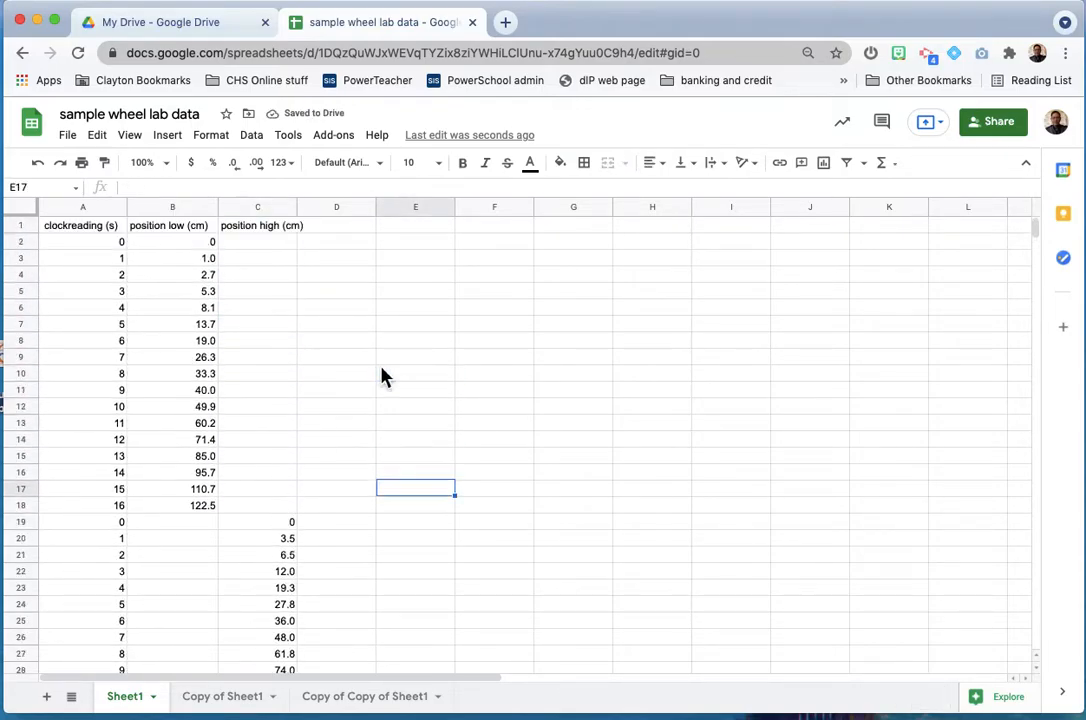
Step: Insert a chart from the data in A1:C31 and move it beside the data columns so it no longer covers them
{"action": "scroll", "coordinate": [383, 376], "scroll_direction": "down", "scroll_amount": 1}
{"action": "scroll", "coordinate": [383, 376], "scroll_direction": "up", "scroll_amount": 1}
{"action": "left_click_drag", "start_coordinate": [92, 225], "coordinate": [287, 626]}
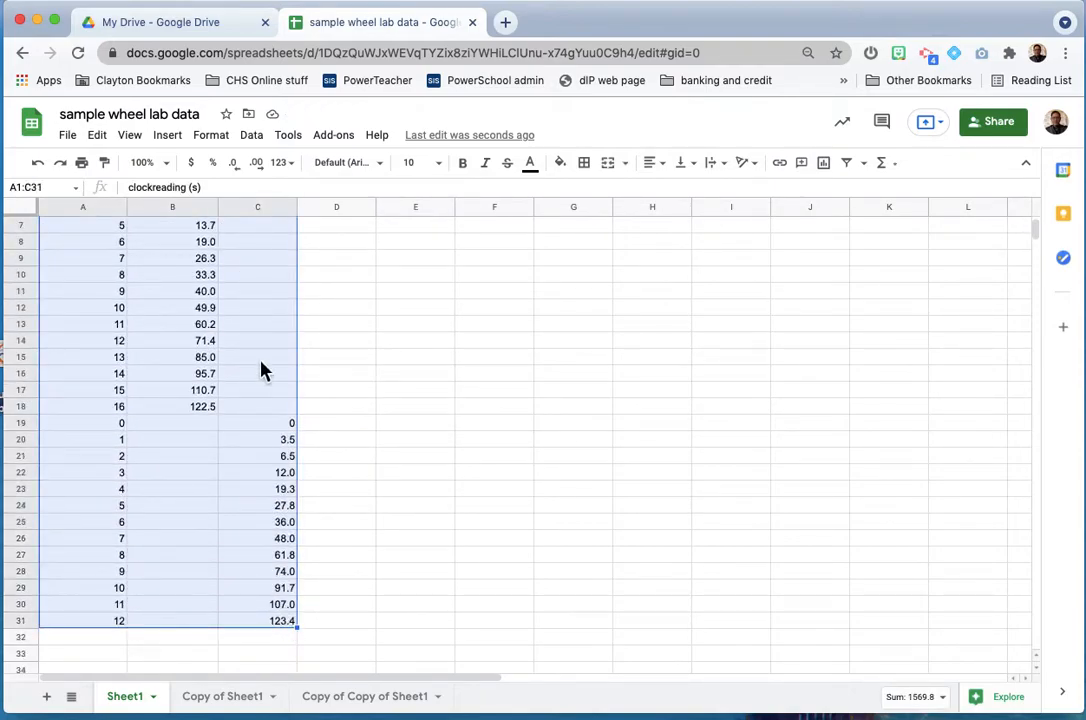
{"action": "left_click", "coordinate": [185, 142]}
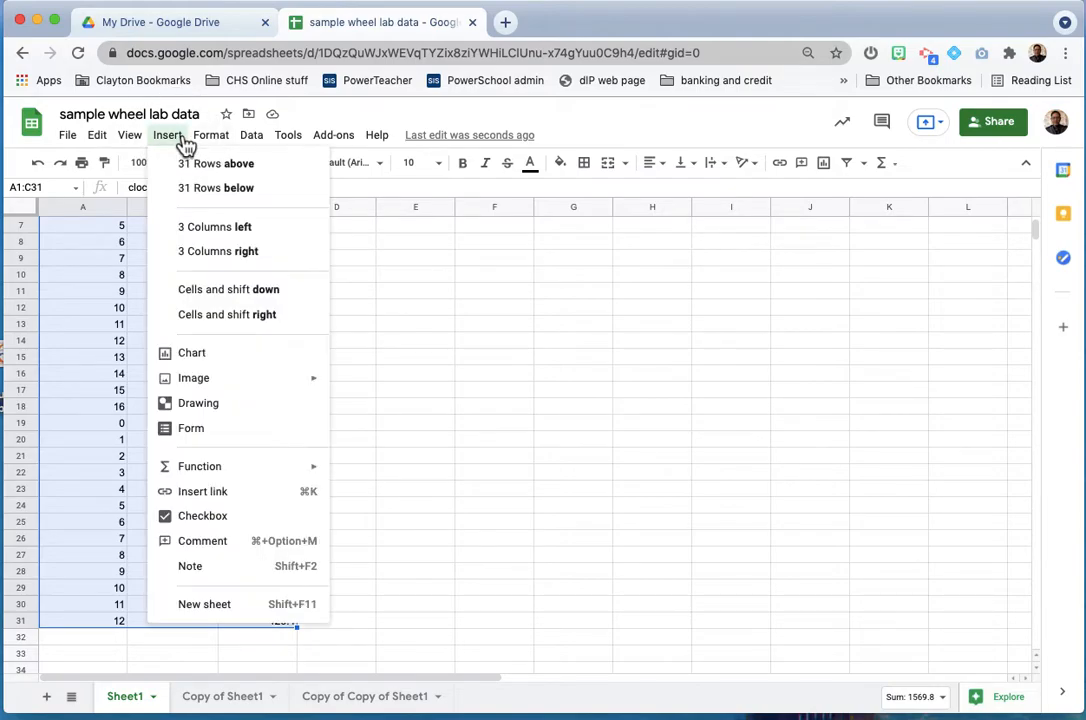
{"action": "left_click", "coordinate": [220, 354]}
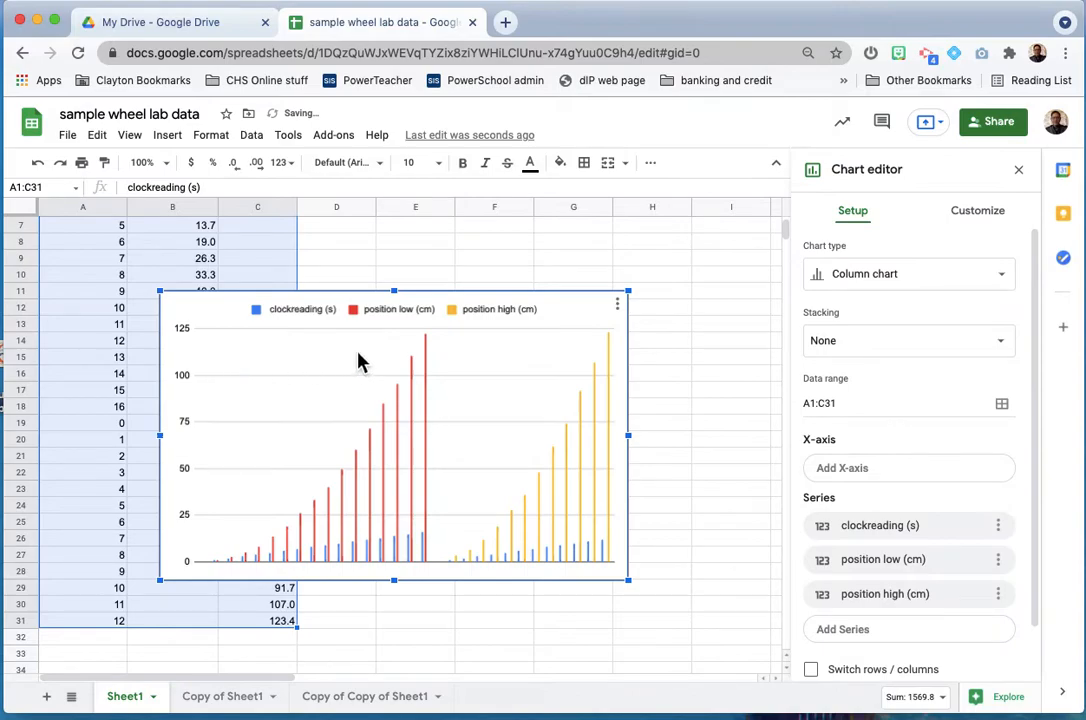
{"action": "left_click_drag", "start_coordinate": [371, 347], "coordinate": [486, 320]}
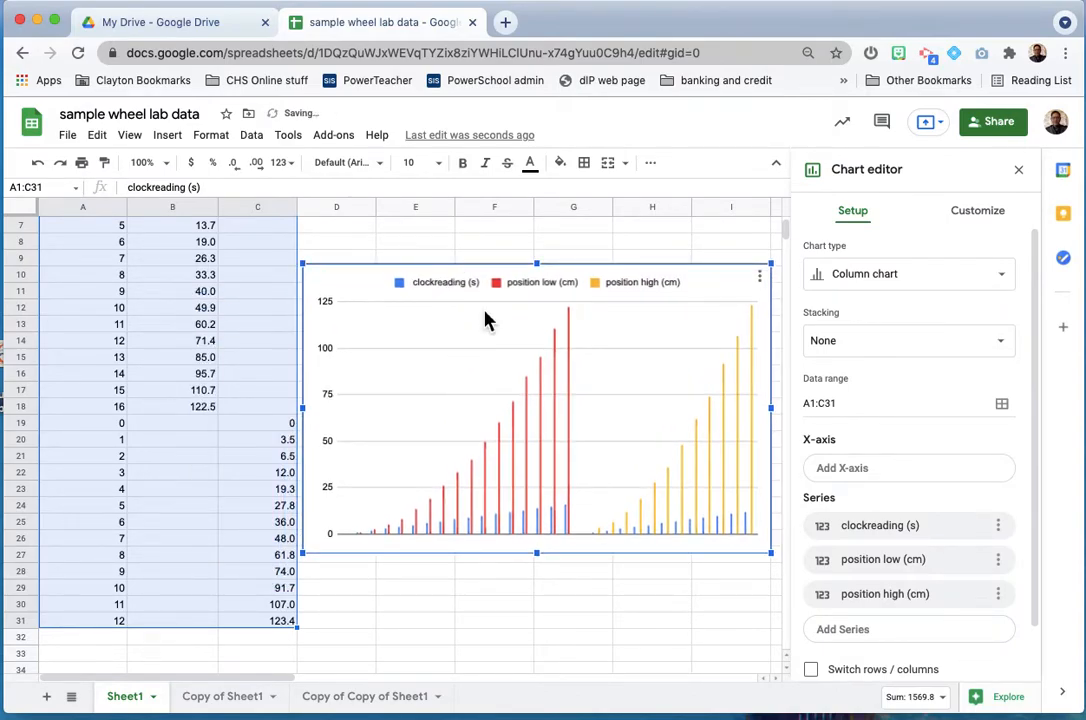
Step: Change the chart type to a scatter chart and review the column choices for the x-axis
{"action": "left_click", "coordinate": [857, 292]}
{"action": "scroll", "coordinate": [845, 520], "scroll_direction": "down", "scroll_amount": 5}
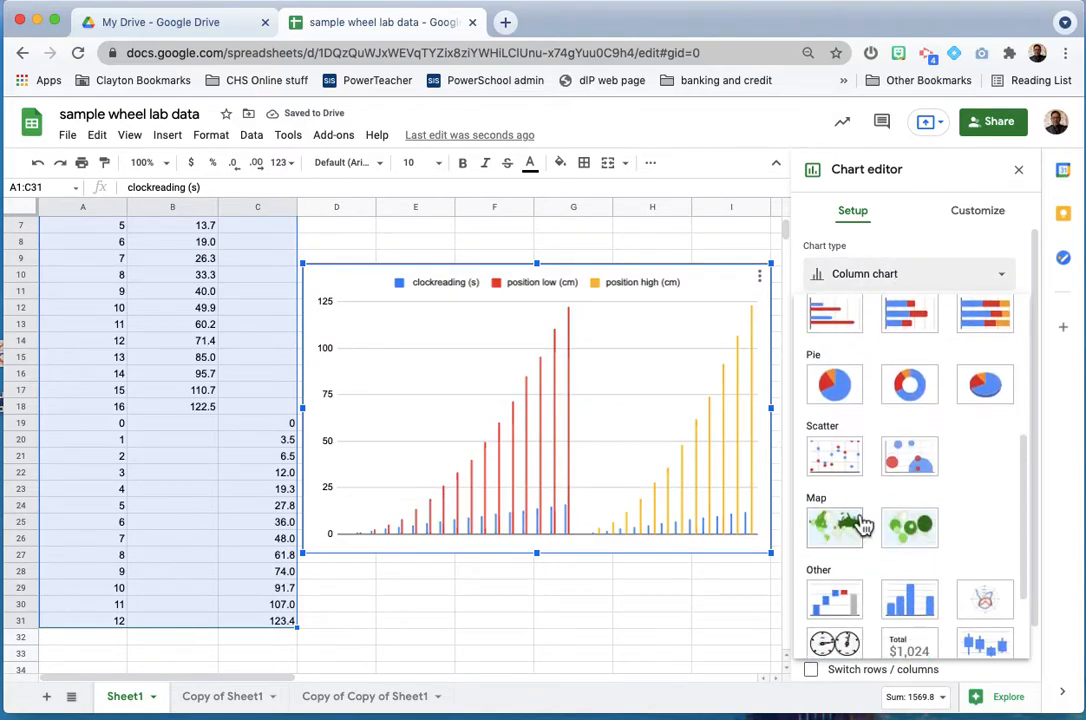
{"action": "left_click", "coordinate": [845, 458]}
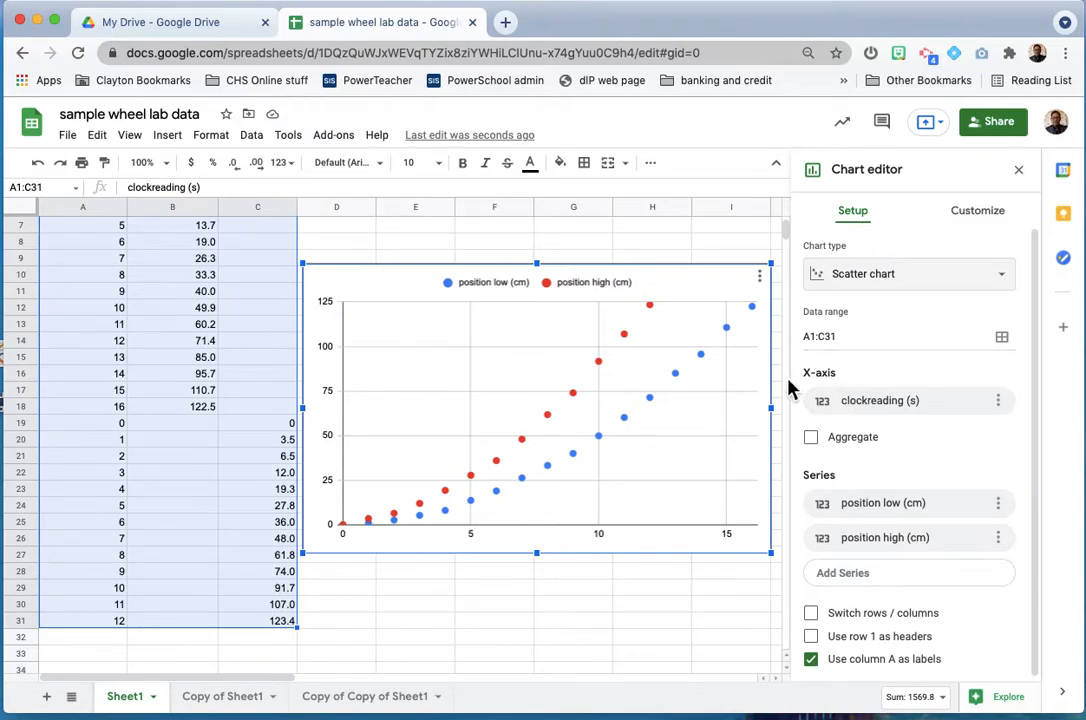
{"action": "left_click", "coordinate": [980, 408]}
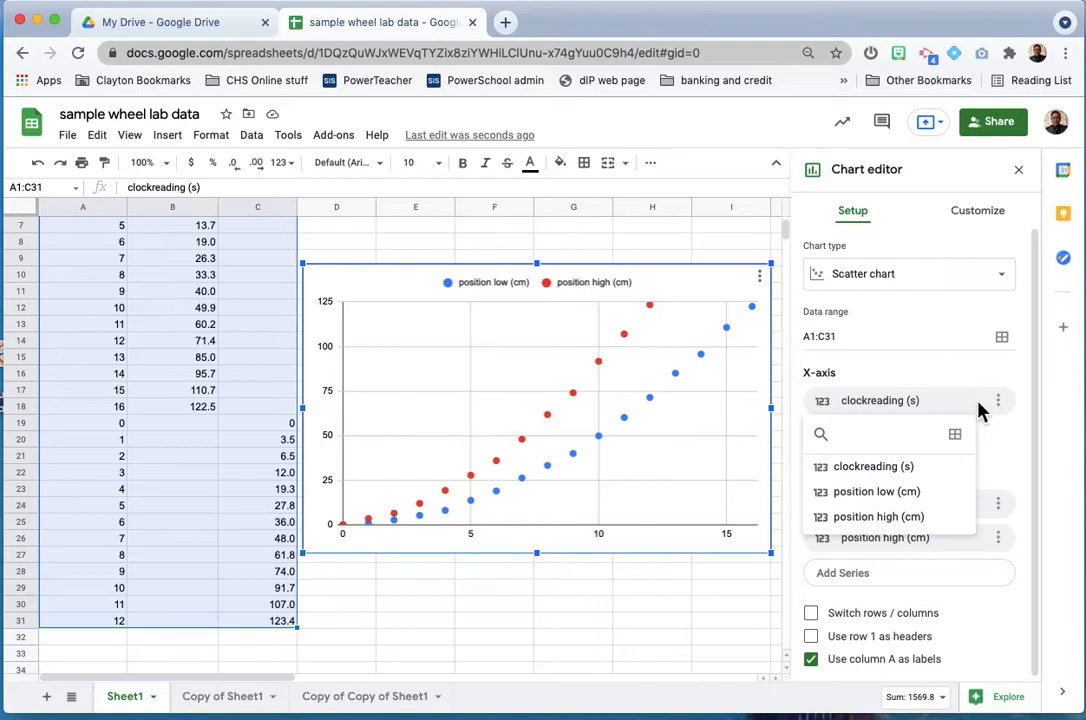
{"action": "left_click", "coordinate": [984, 380]}
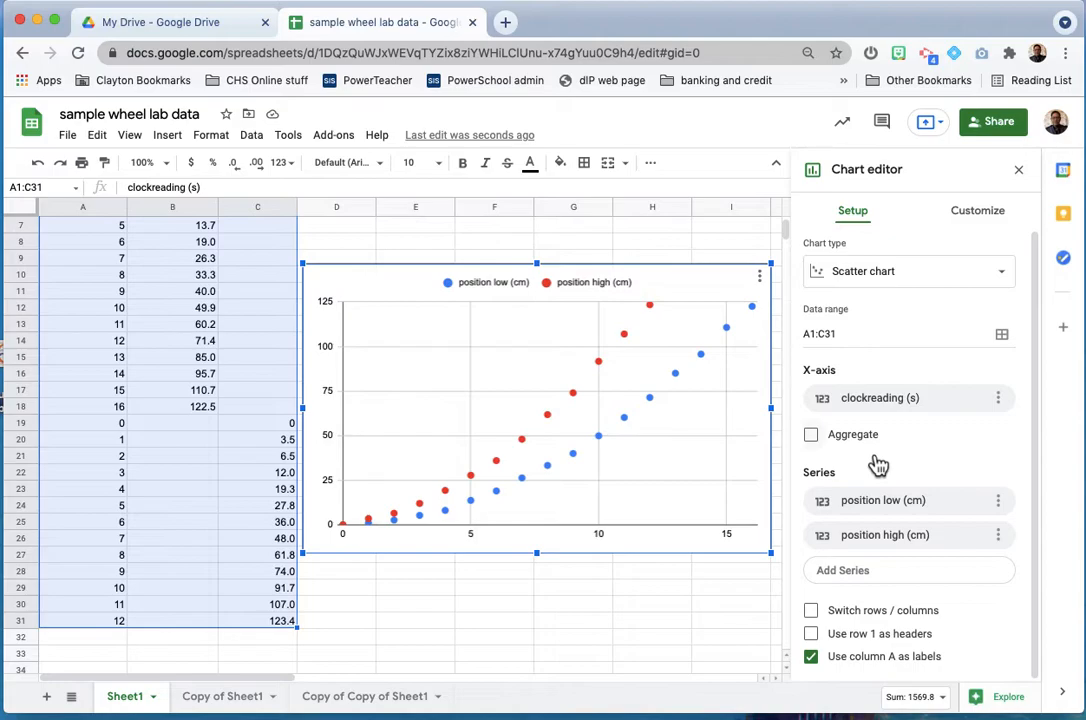
Step: Set the chart title to "Position vs. Time for a wheel on inclined track"
{"action": "left_click", "coordinate": [972, 218]}
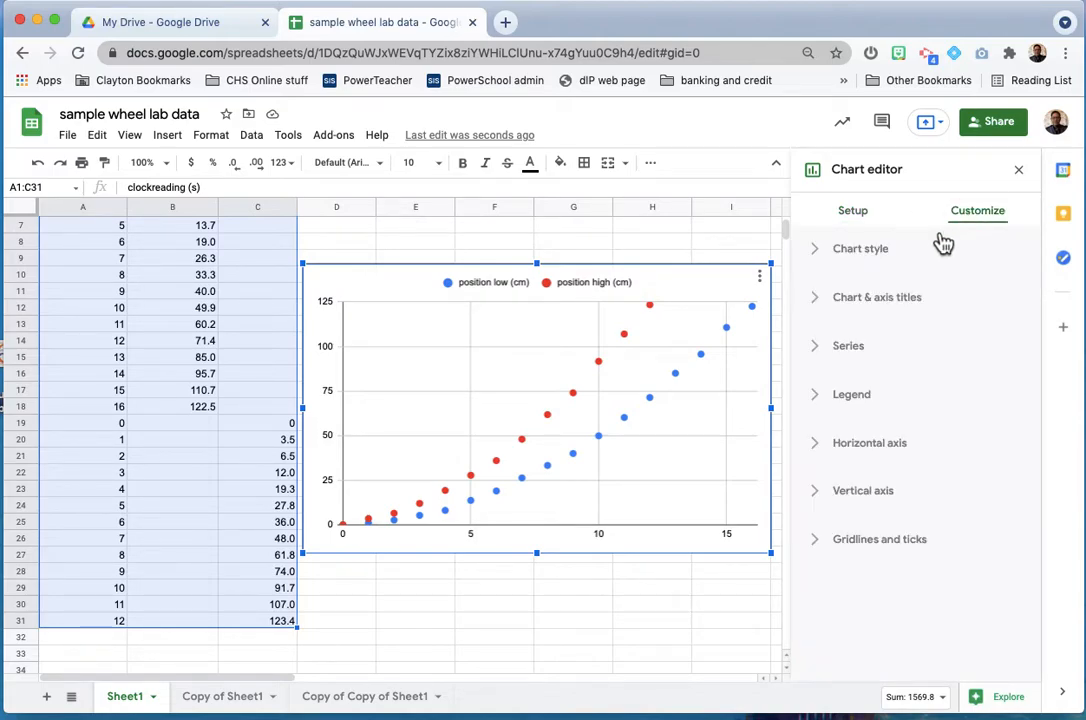
{"action": "left_click", "coordinate": [821, 308]}
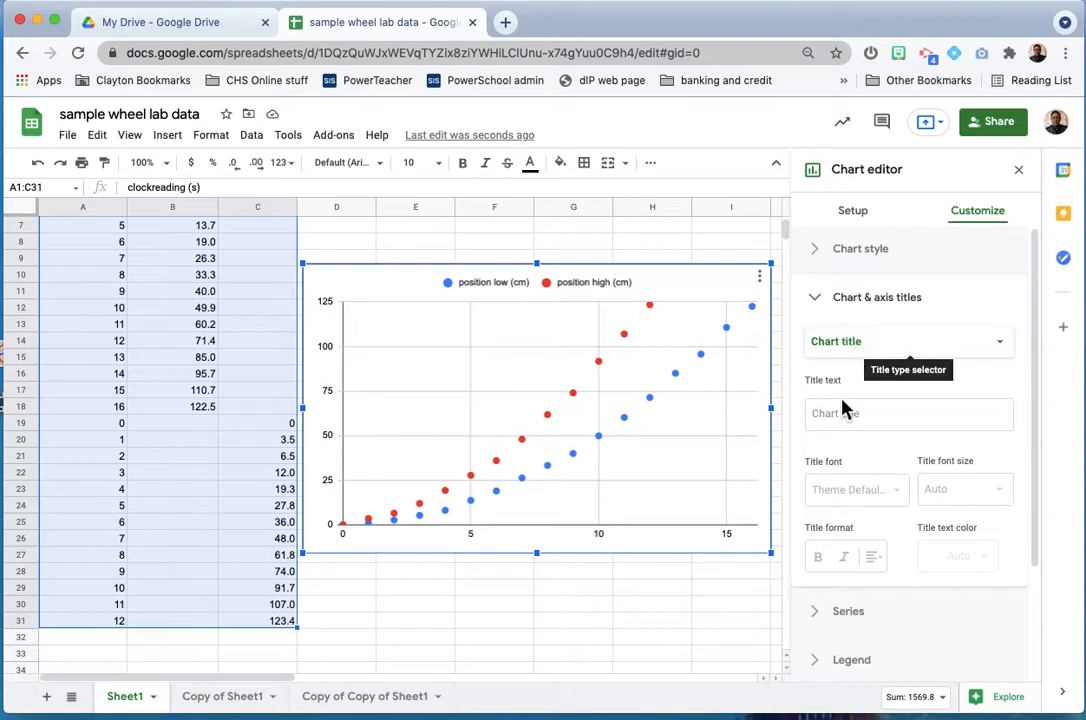
{"action": "left_click", "coordinate": [841, 420]}
{"action": "type", "text": "Posi"}
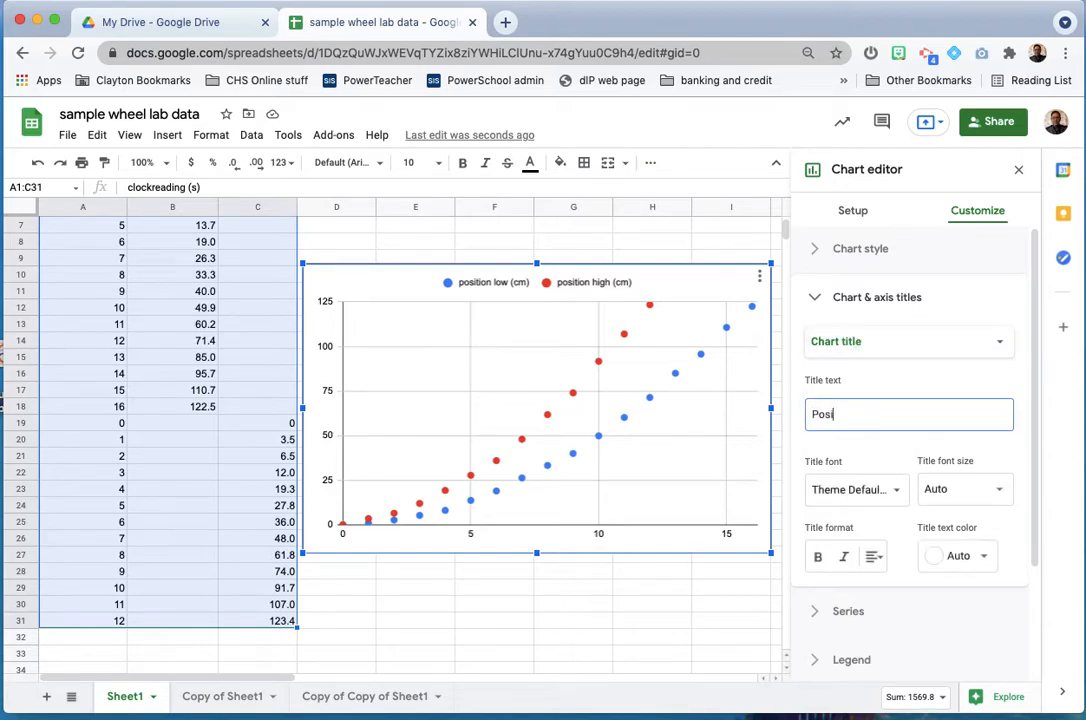
{"action": "type", "text": "tion vs. Time"}
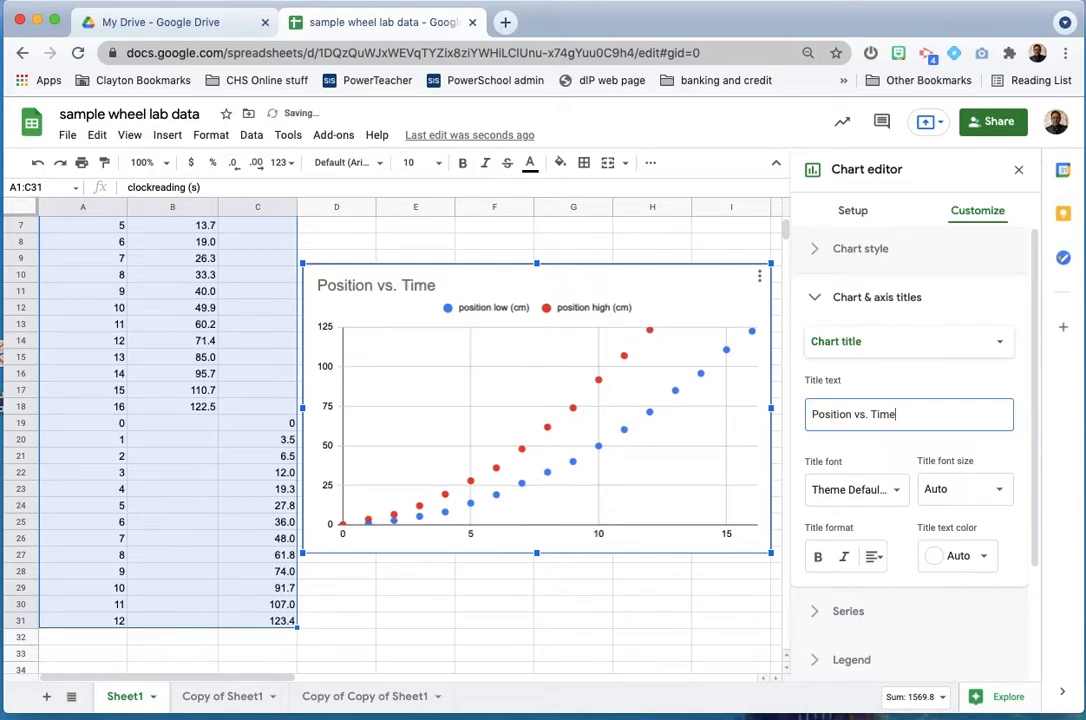
{"action": "type", "text": " for a w"}
{"action": "key", "text": "BackSpace"}
{"action": "type", "text": "a wh"}
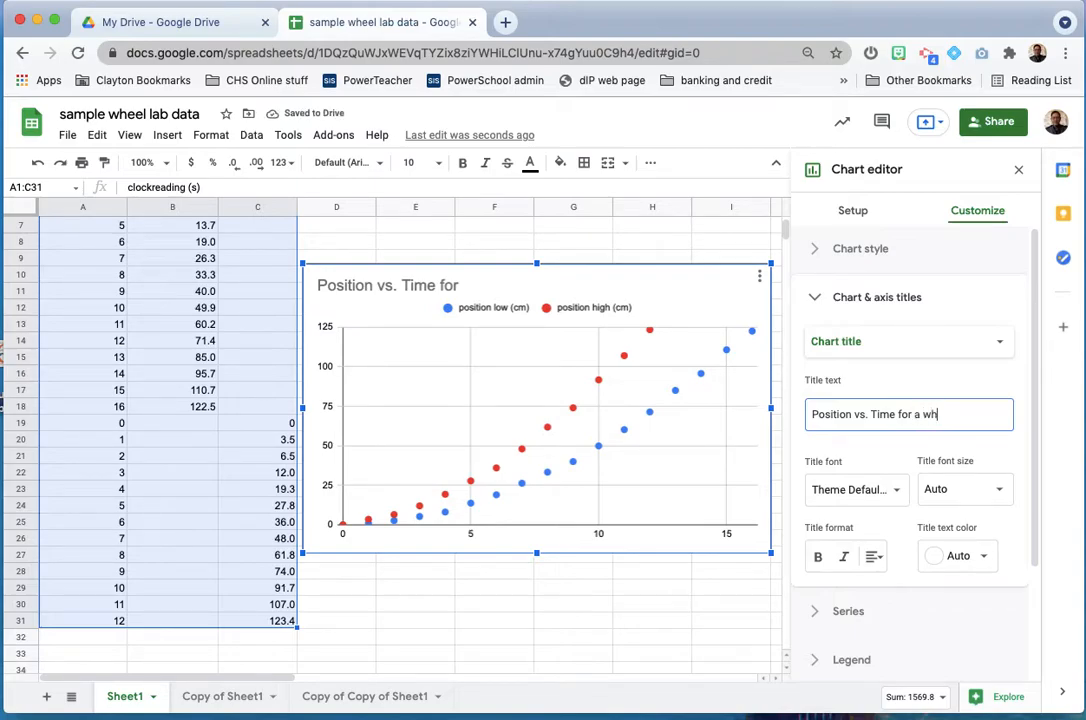
{"action": "type", "text": "eel on inclined track"}
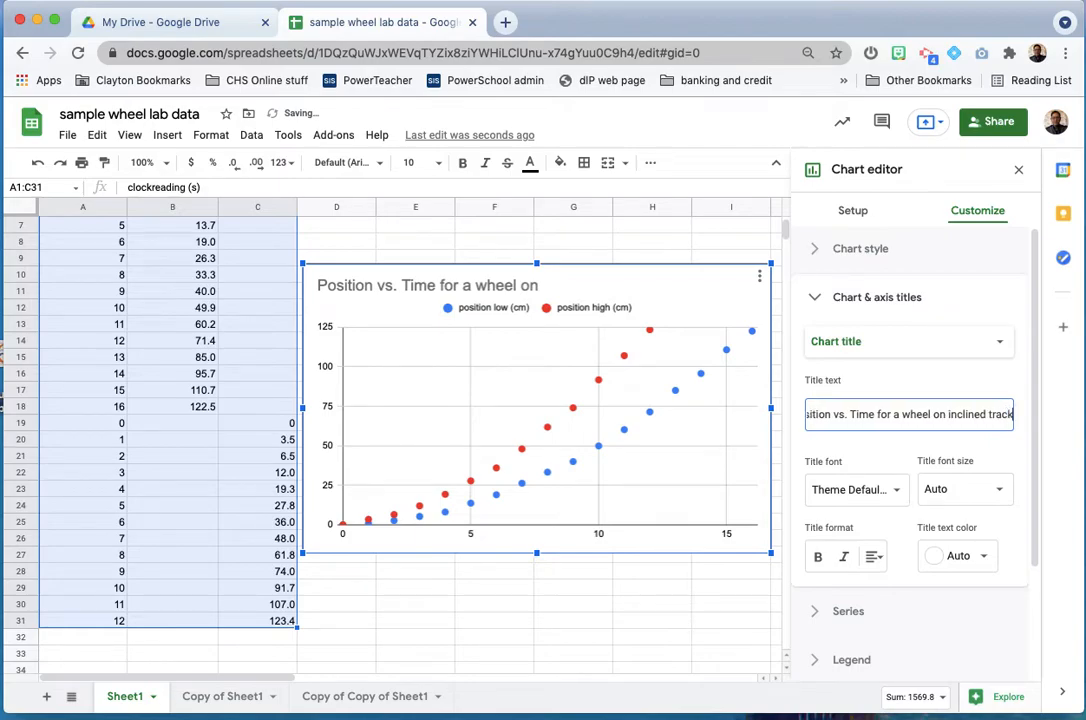
Step: Set the chart's horizontal axis title to "clock reading (s)"
{"action": "left_click", "coordinate": [900, 346]}
{"action": "left_click", "coordinate": [914, 392]}
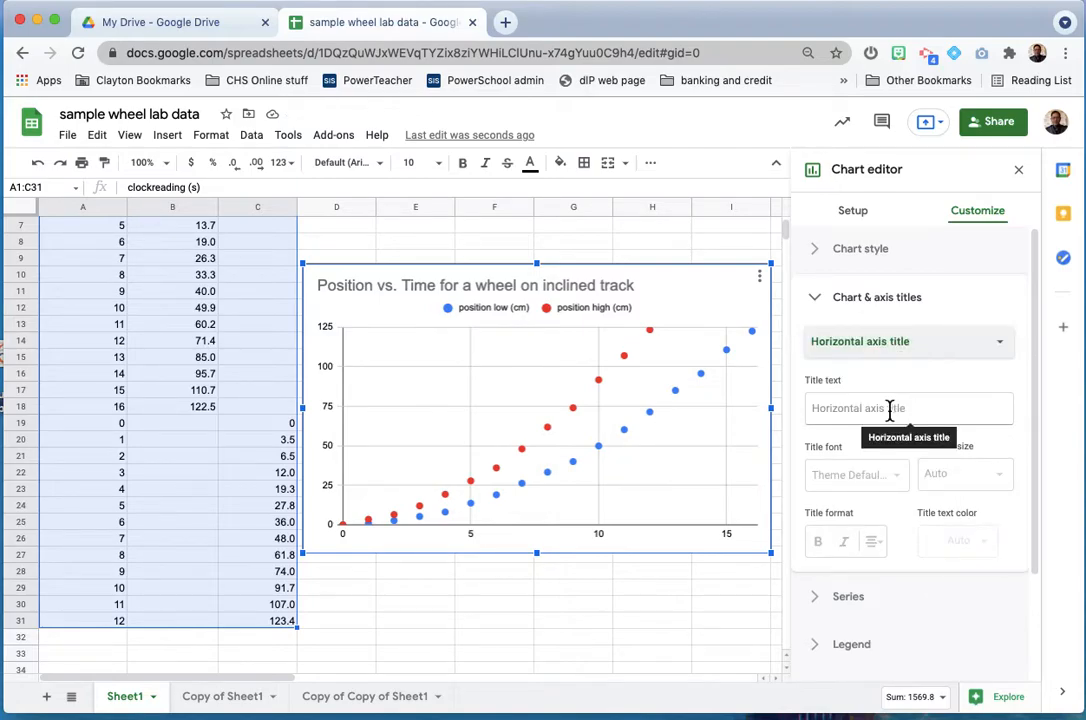
{"action": "left_click", "coordinate": [890, 408]}
{"action": "type", "text": "clock reading (s"}
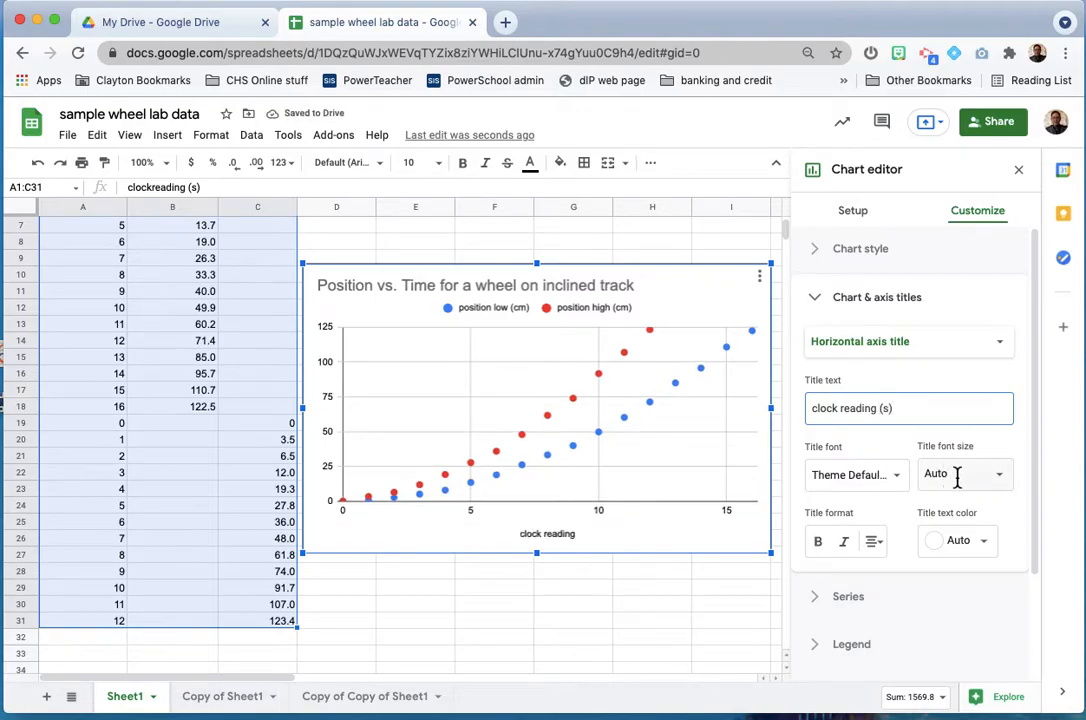
Step: Set the chart's vertical axis title to "position (cm)" and collapse the title settings
{"action": "left_click", "coordinate": [940, 345]}
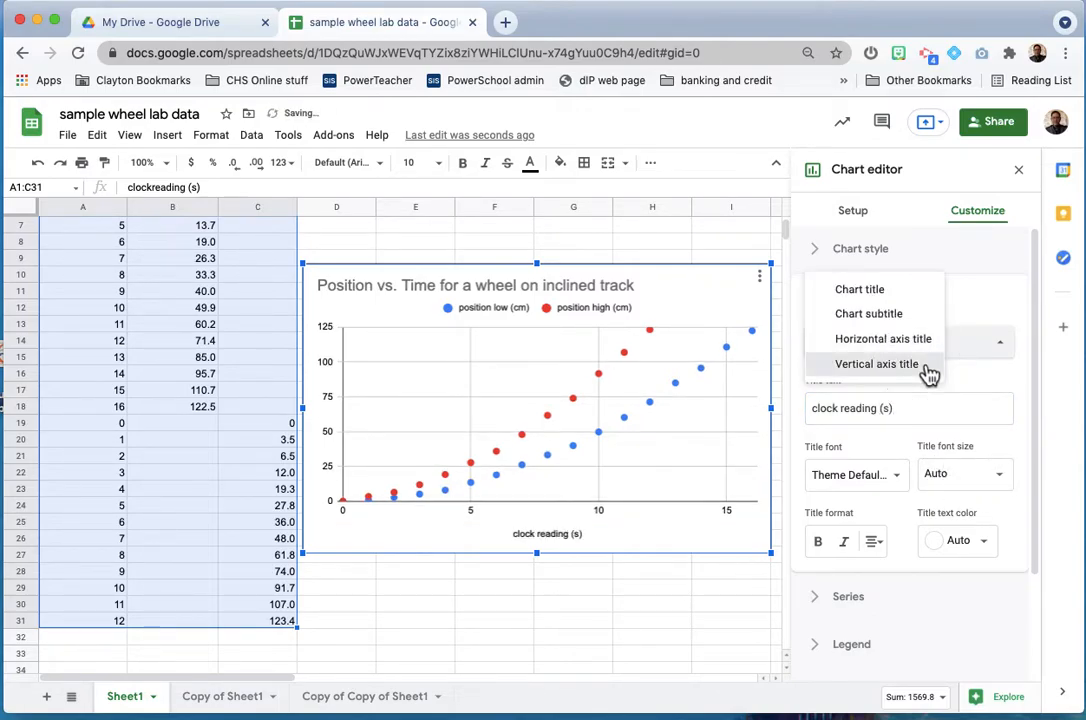
{"action": "left_click", "coordinate": [928, 372]}
{"action": "left_click", "coordinate": [875, 409]}
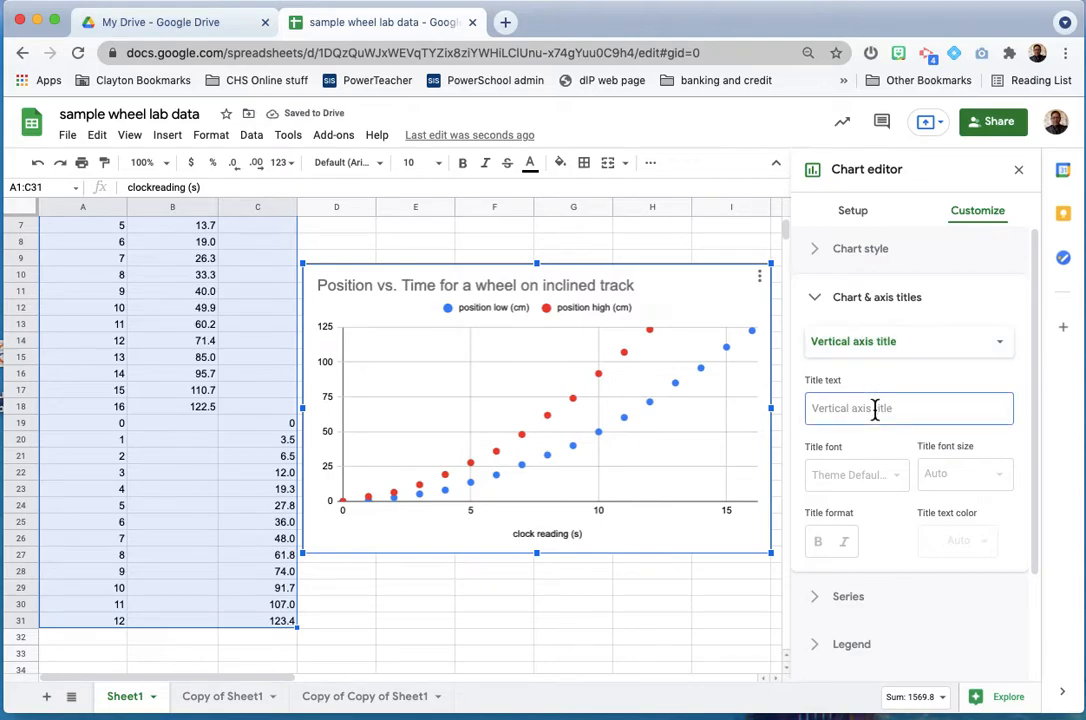
{"action": "type", "text": "position"}
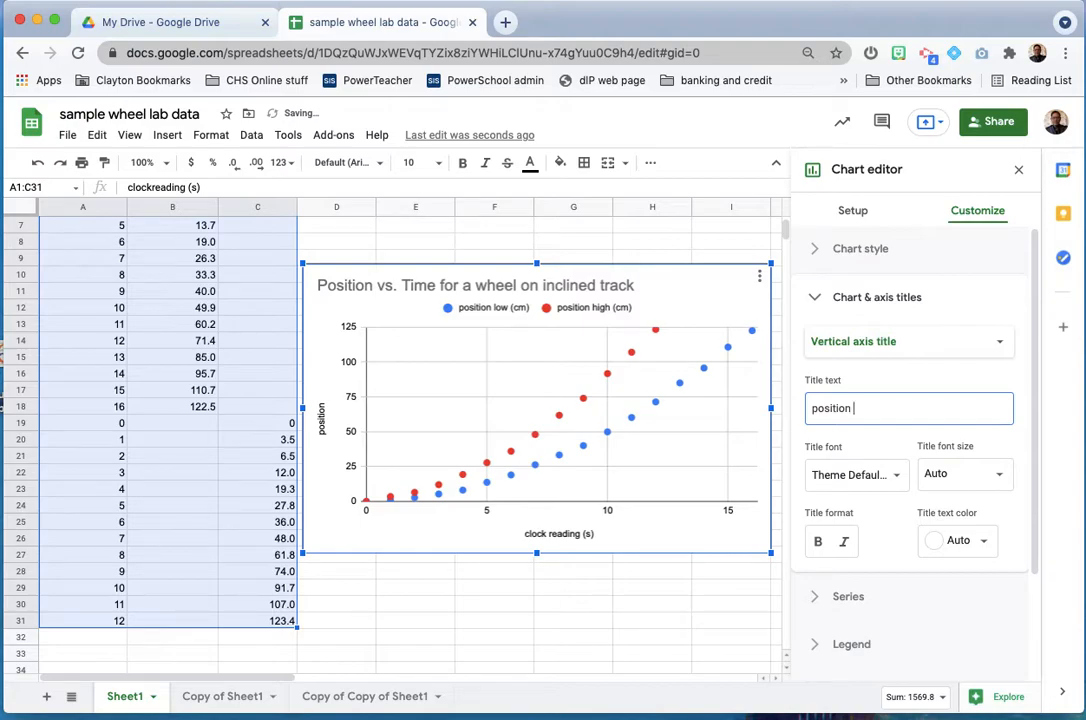
{"action": "type", "text": " (cm"}
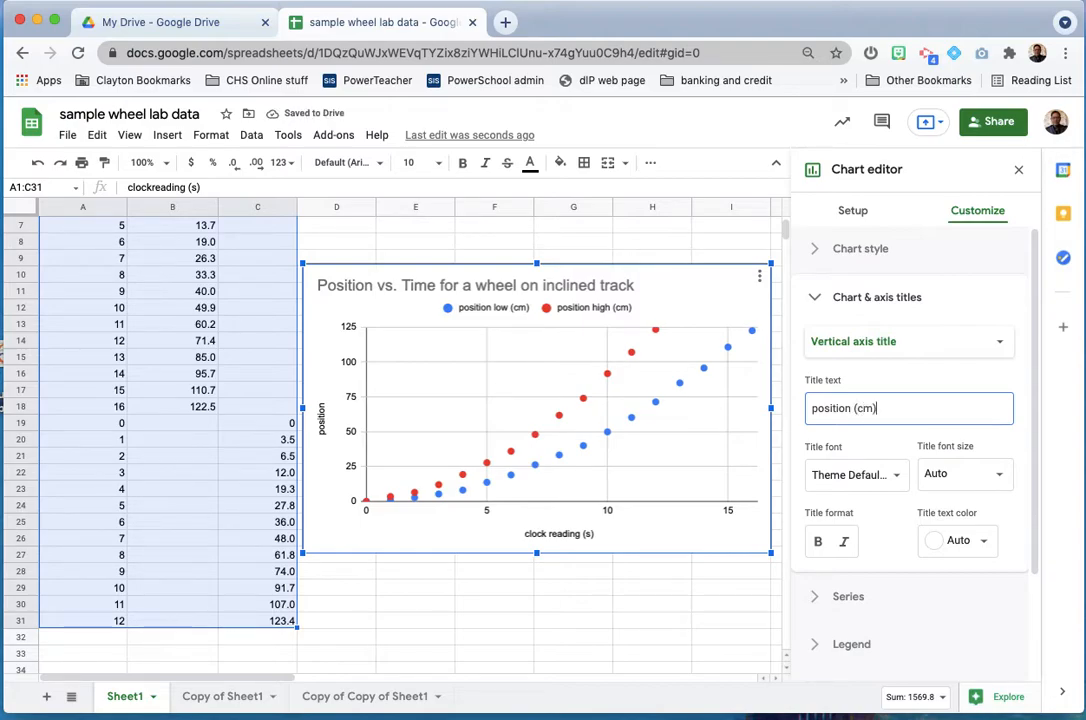
{"action": "left_click", "coordinate": [830, 303]}
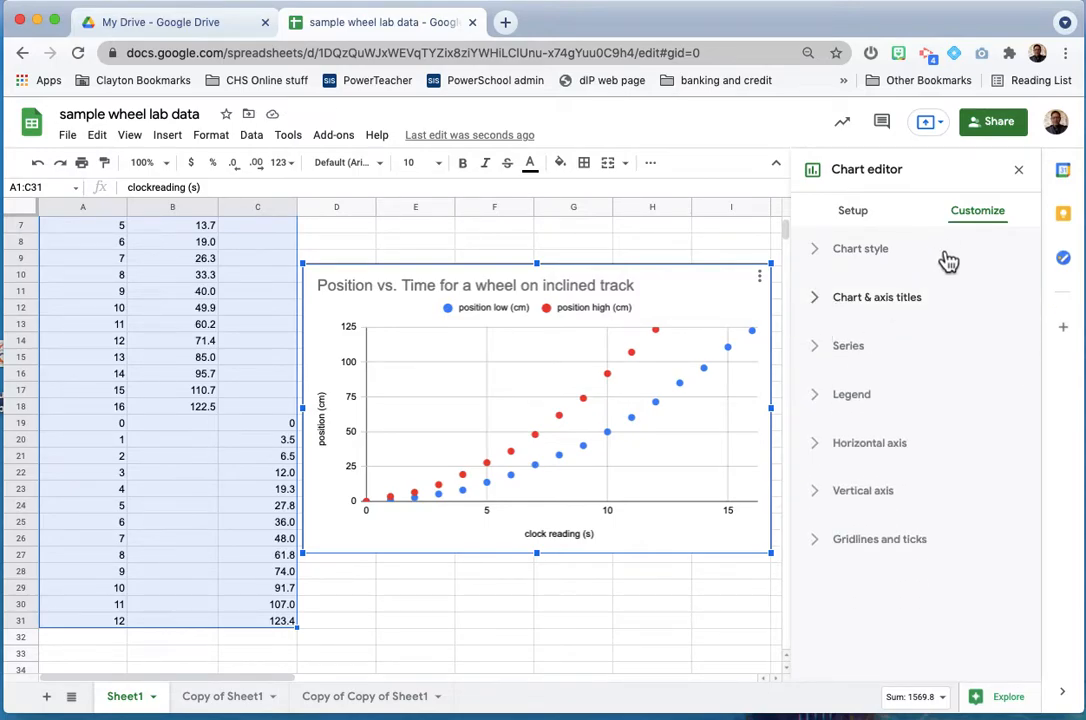
Step: Add a trendline to all series of the scatter chart and bring the trendline options into view
{"action": "left_click", "coordinate": [834, 360]}
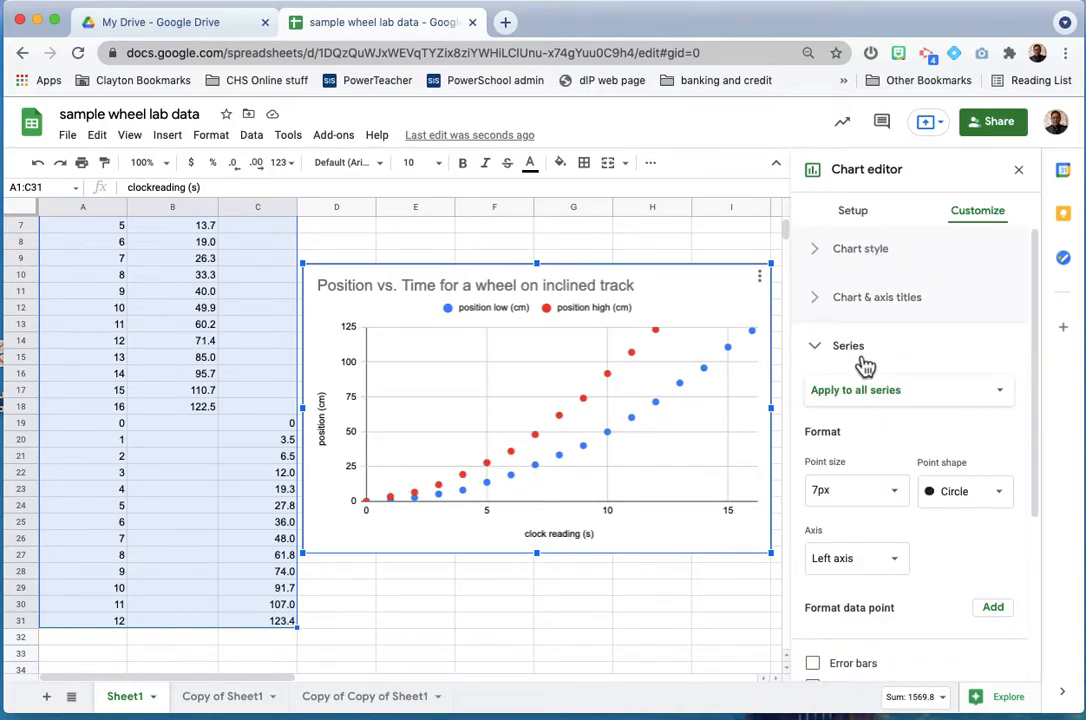
{"action": "scroll", "coordinate": [862, 362], "scroll_direction": "down", "scroll_amount": 3}
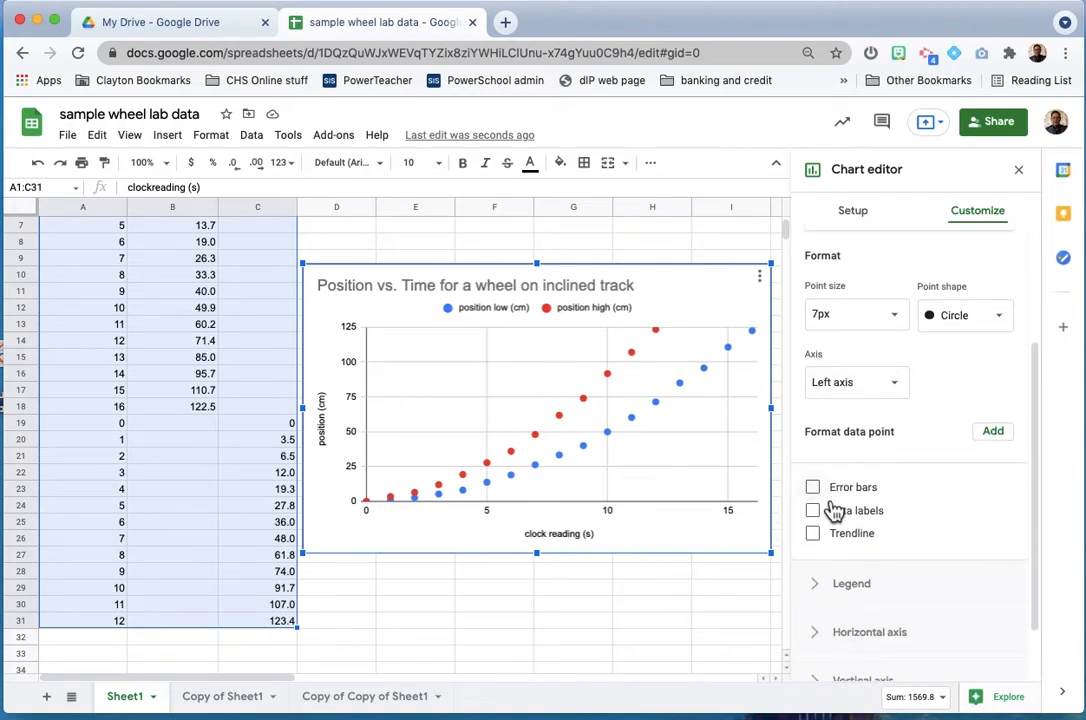
{"action": "left_click", "coordinate": [813, 535]}
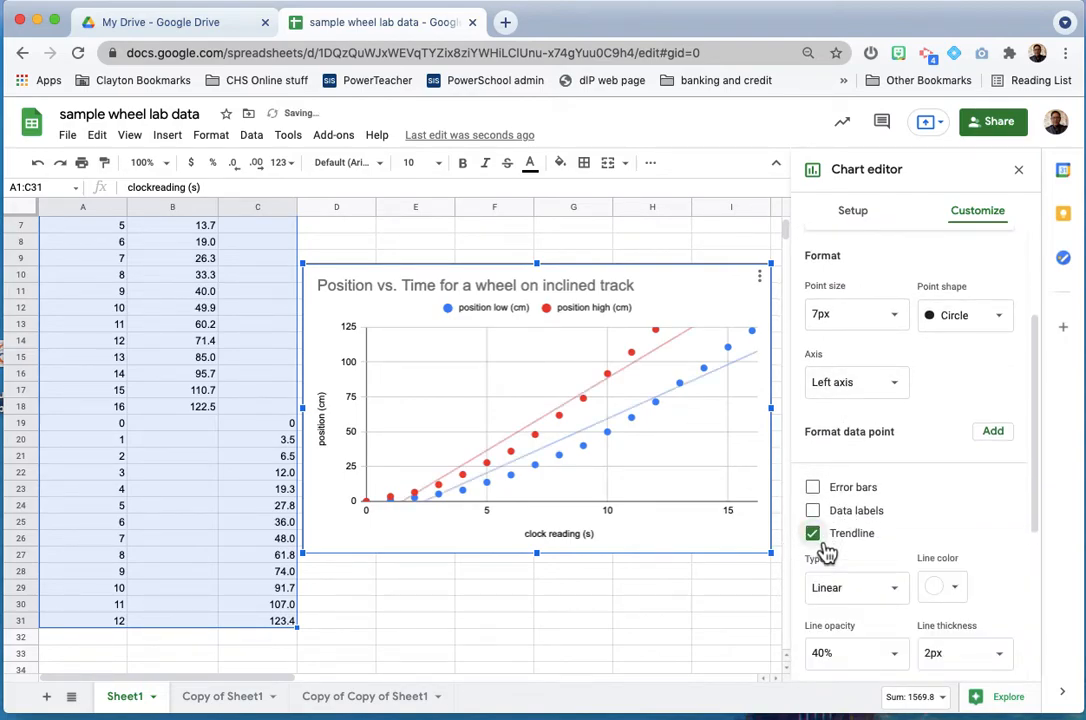
{"action": "scroll", "coordinate": [611, 466], "scroll_direction": "down", "scroll_amount": 1}
{"action": "scroll", "coordinate": [857, 538], "scroll_direction": "down", "scroll_amount": 1}
{"action": "scroll", "coordinate": [857, 538], "scroll_direction": "down", "scroll_amount": 2}
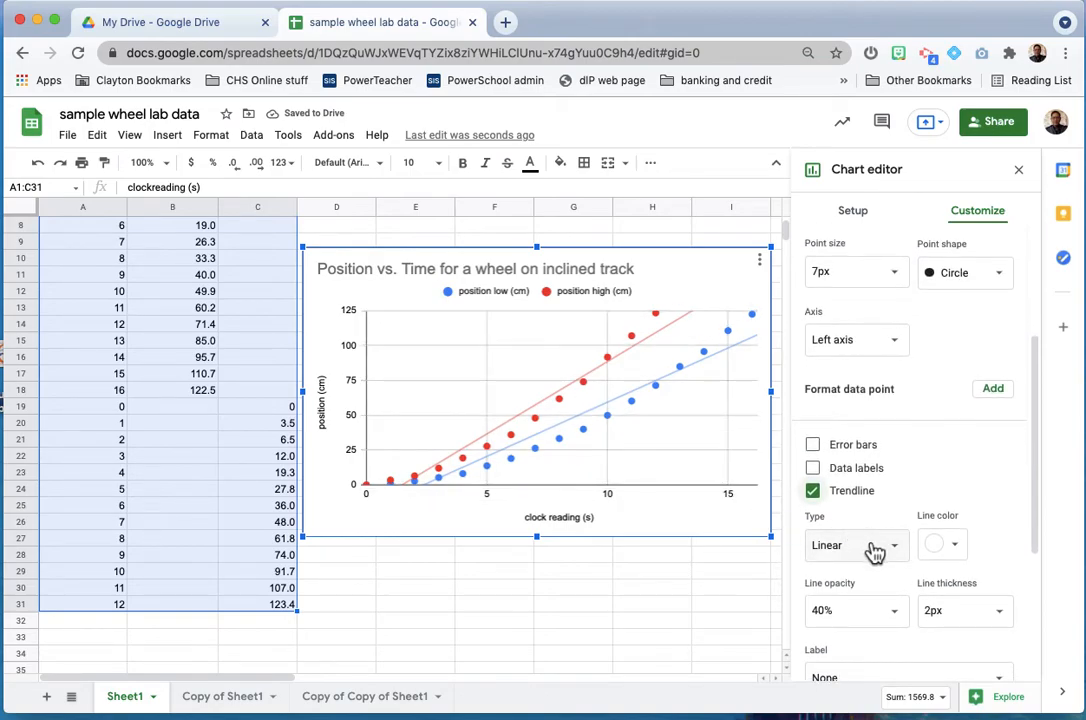
Step: Change the trendlines of all series to Power Series and label them with their equations
{"action": "left_click", "coordinate": [875, 550]}
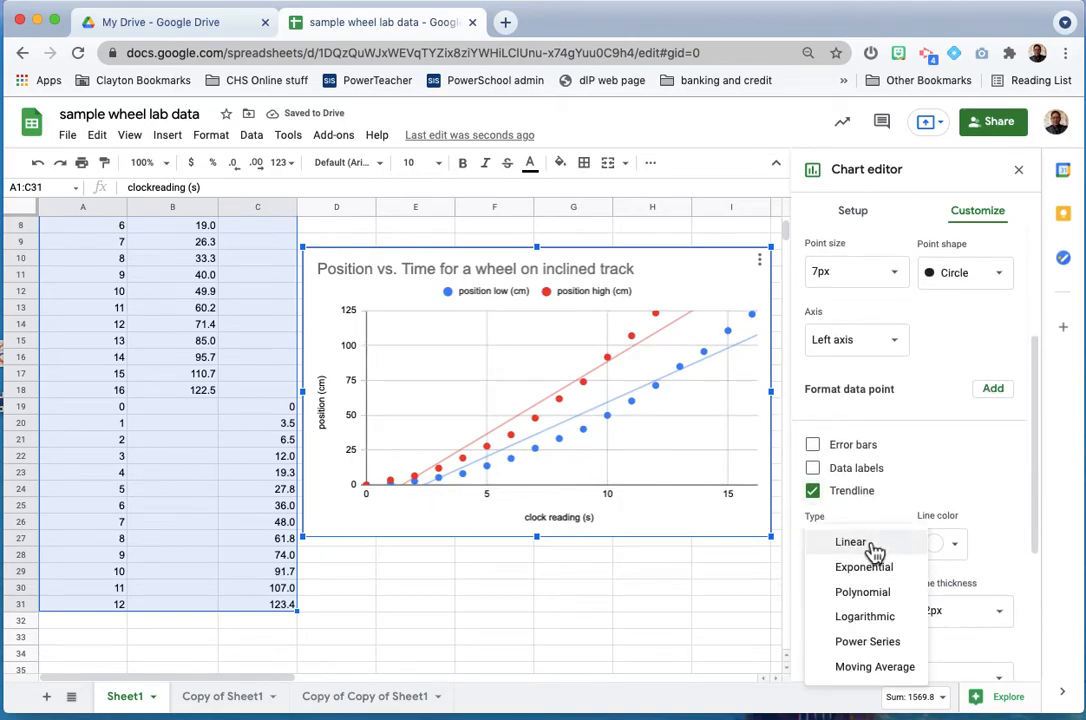
{"action": "left_click", "coordinate": [876, 650]}
{"action": "scroll", "coordinate": [878, 600], "scroll_direction": "down", "scroll_amount": 1}
{"action": "scroll", "coordinate": [878, 565], "scroll_direction": "down", "scroll_amount": 3}
{"action": "left_click", "coordinate": [889, 539]}
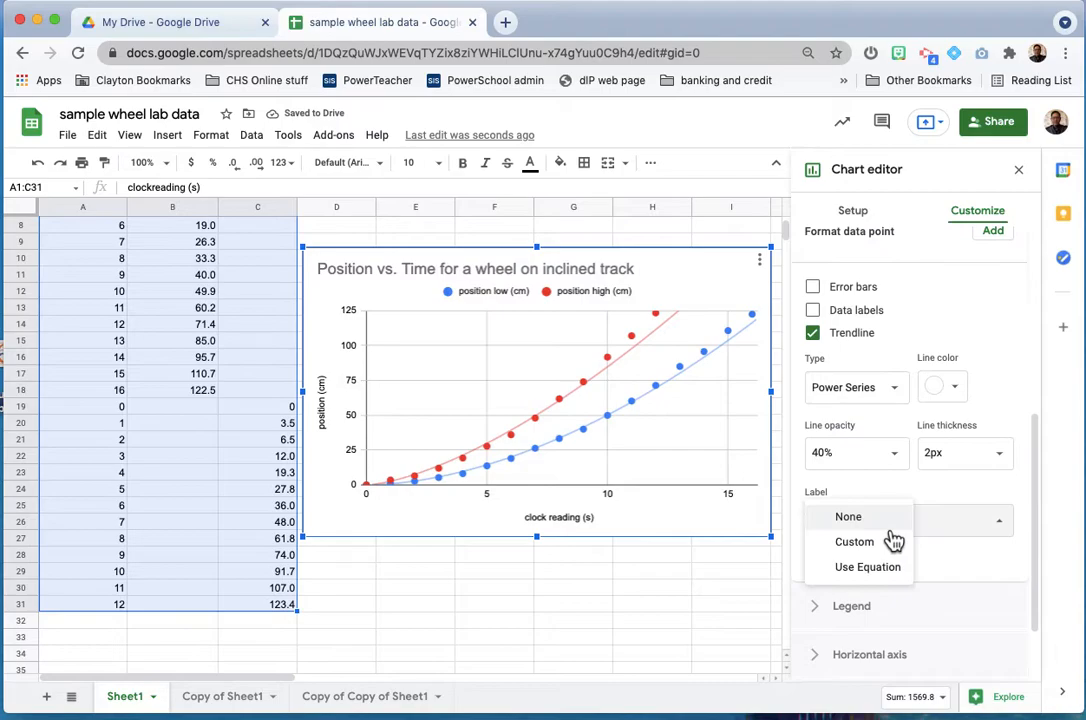
{"action": "left_click", "coordinate": [889, 568]}
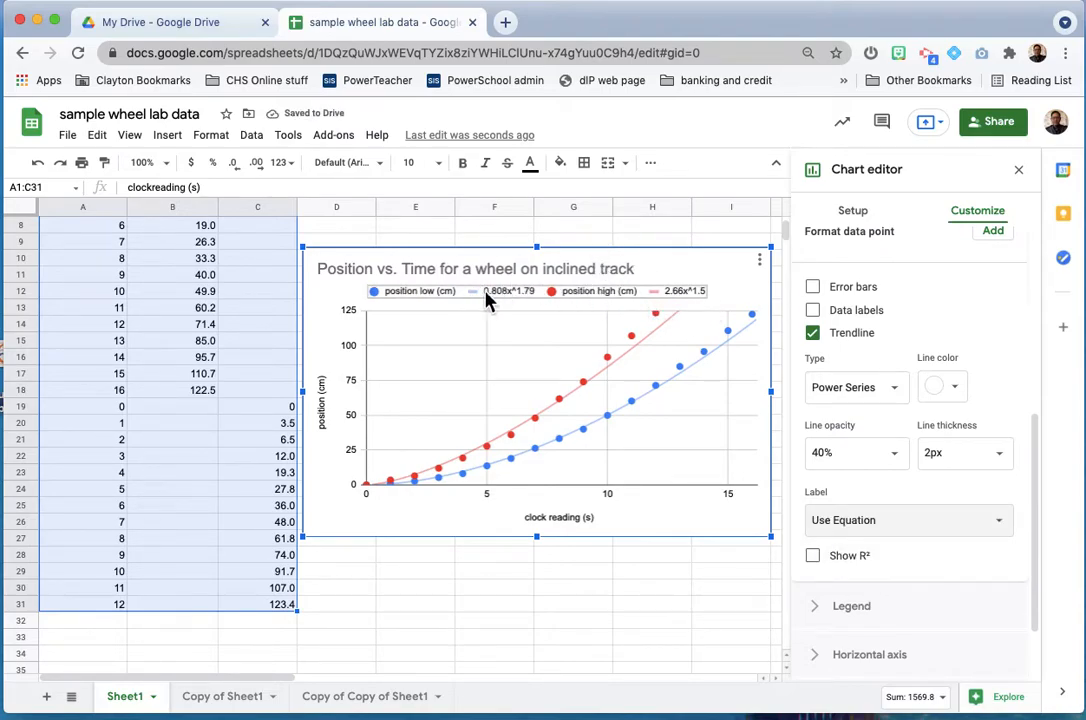
Step: Close the chart editor, move the chart to the top beside the data, and enlarge it to span about columns D to L down to row 27
{"action": "scroll", "coordinate": [720, 480], "scroll_direction": "down", "scroll_amount": 1}
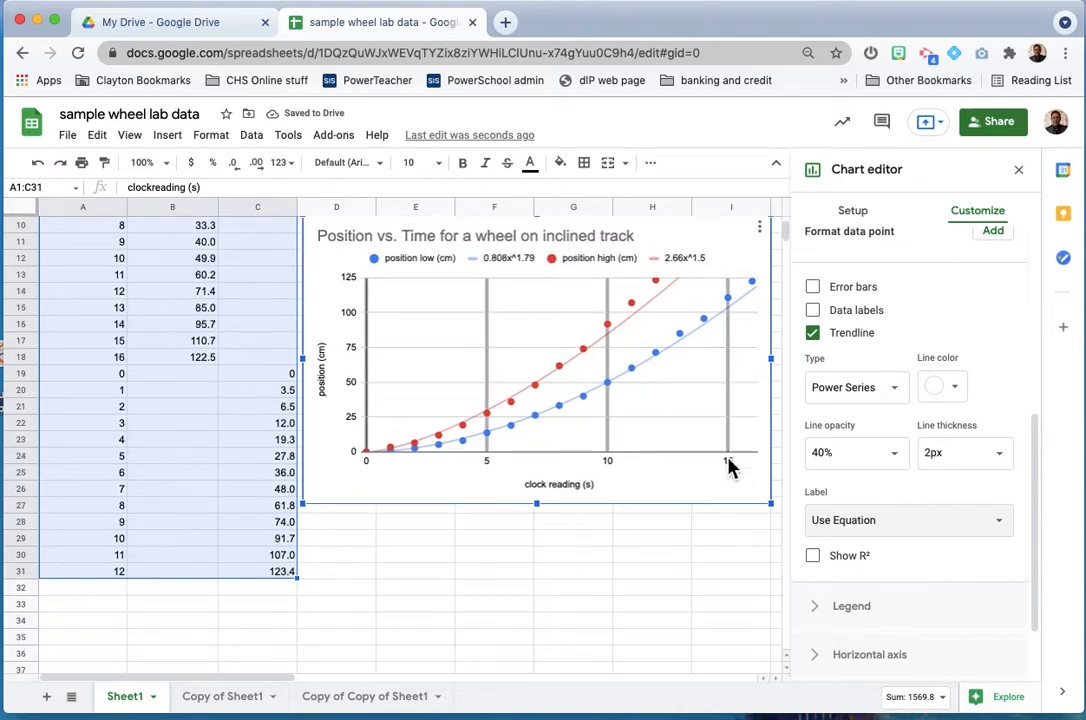
{"action": "scroll", "coordinate": [829, 502], "scroll_direction": "down", "scroll_amount": 2}
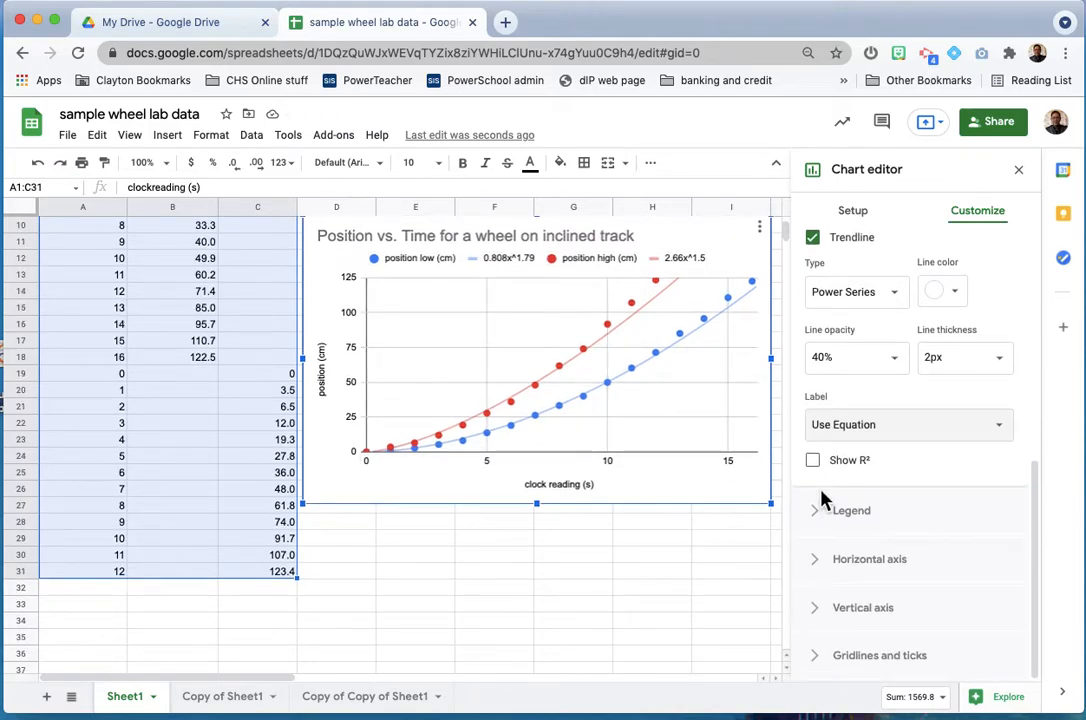
{"action": "scroll", "coordinate": [820, 497], "scroll_direction": "up", "scroll_amount": 5}
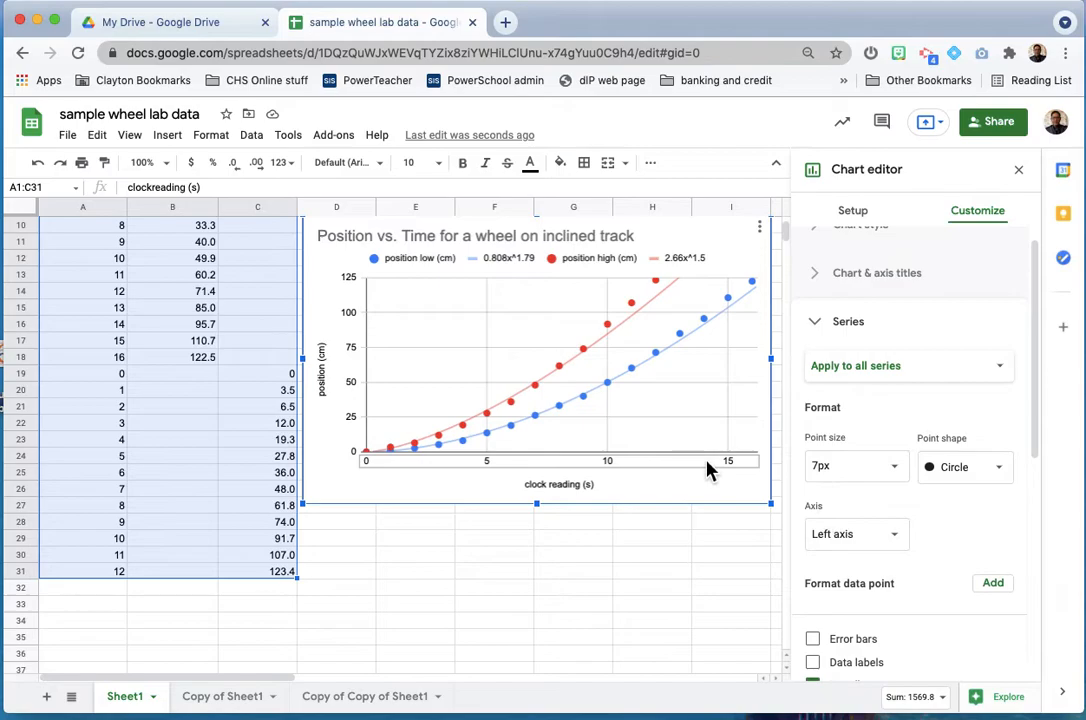
{"action": "left_click", "coordinate": [1018, 170]}
{"action": "left_click", "coordinate": [545, 440]}
{"action": "left_click", "coordinate": [520, 330]}
{"action": "left_click_drag", "start_coordinate": [525, 338], "coordinate": [567, 298]}
{"action": "scroll", "coordinate": [572, 300], "scroll_direction": "up", "scroll_amount": 5}
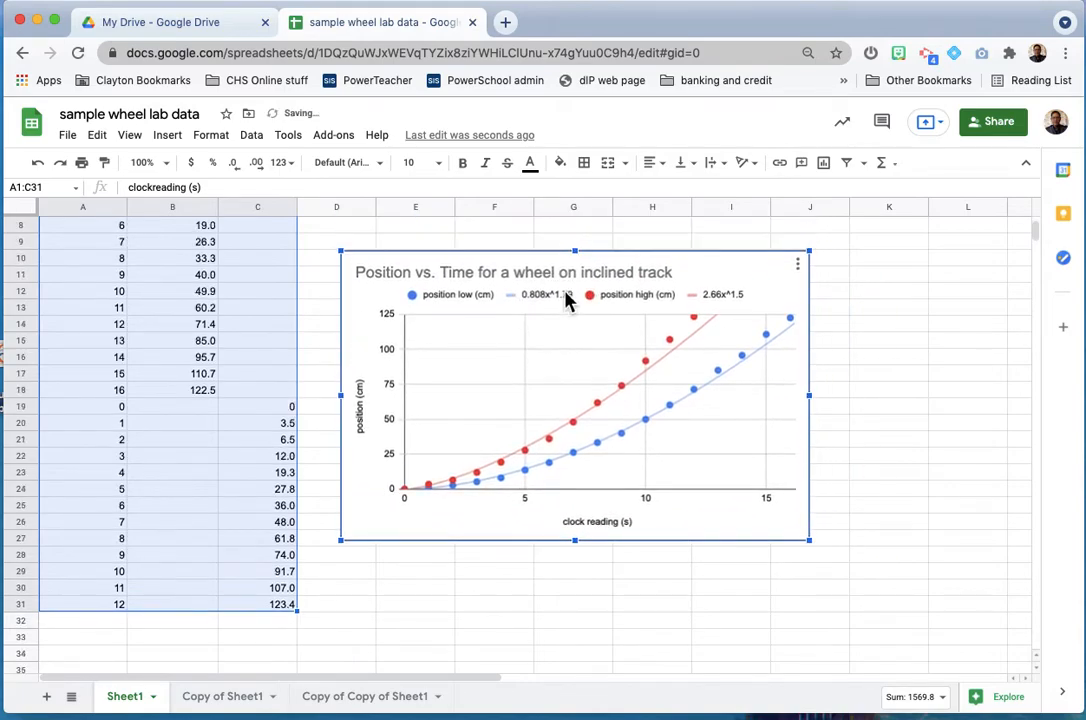
{"action": "left_click_drag", "start_coordinate": [480, 388], "coordinate": [456, 252]}
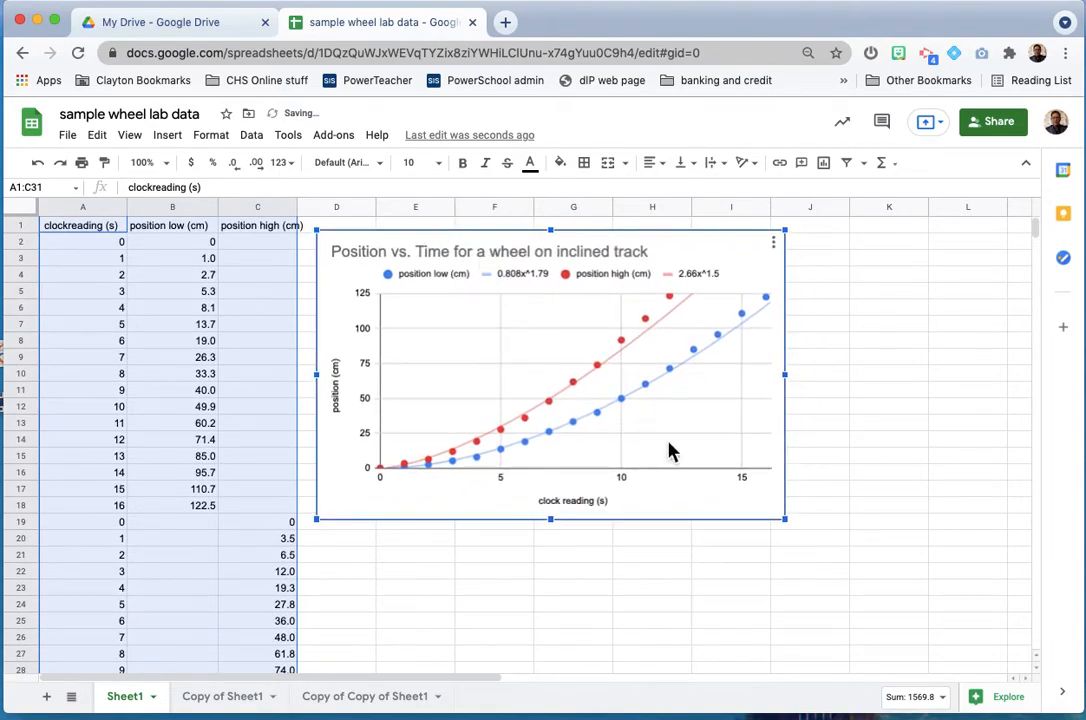
{"action": "left_click_drag", "start_coordinate": [791, 530], "coordinate": [1013, 612]}
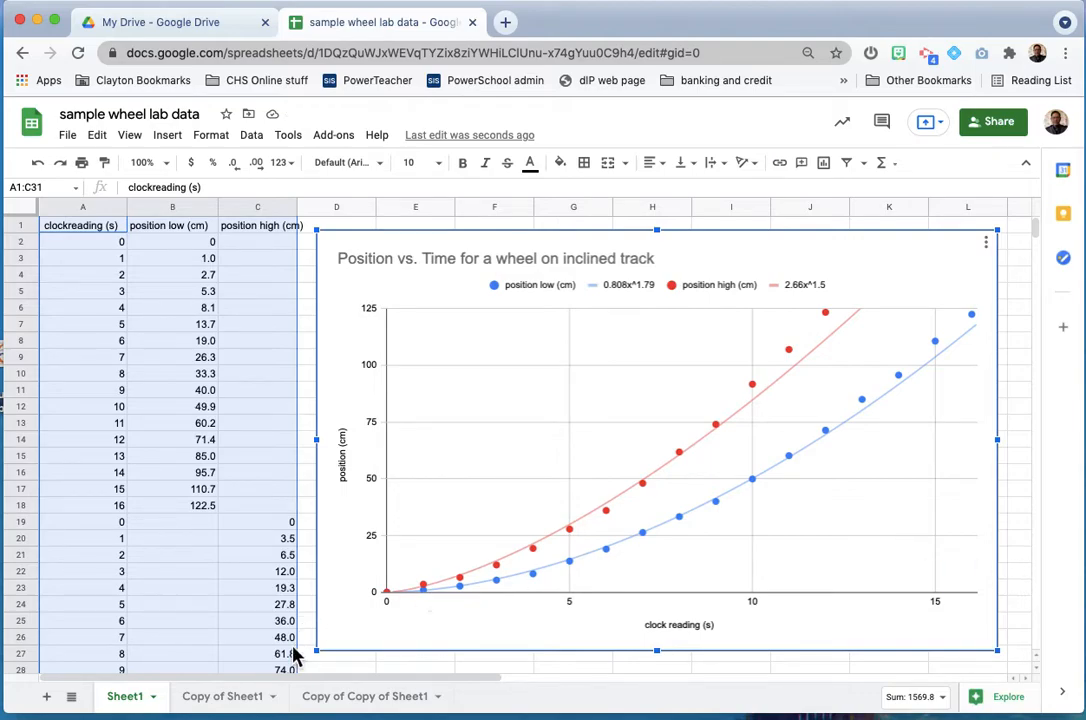
Step: Switch to the Copy of Sheet1 sheet and widen column C to fit its "position high (cm)" header
{"action": "left_click", "coordinate": [242, 706]}
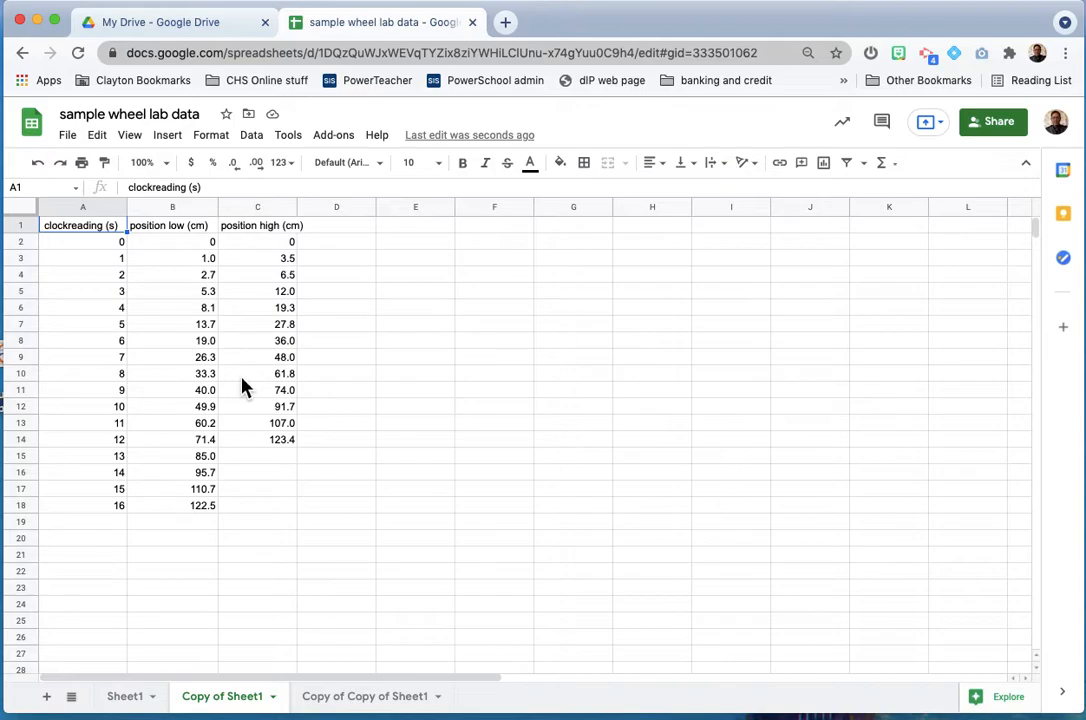
{"action": "left_click", "coordinate": [138, 698]}
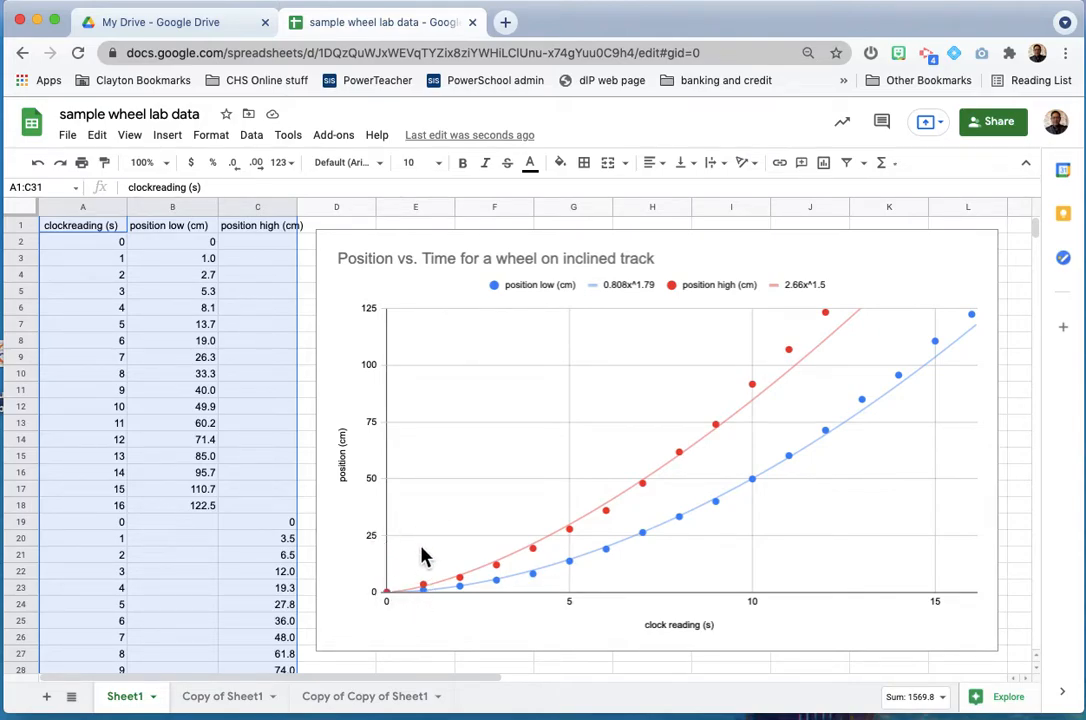
{"action": "left_click", "coordinate": [240, 700]}
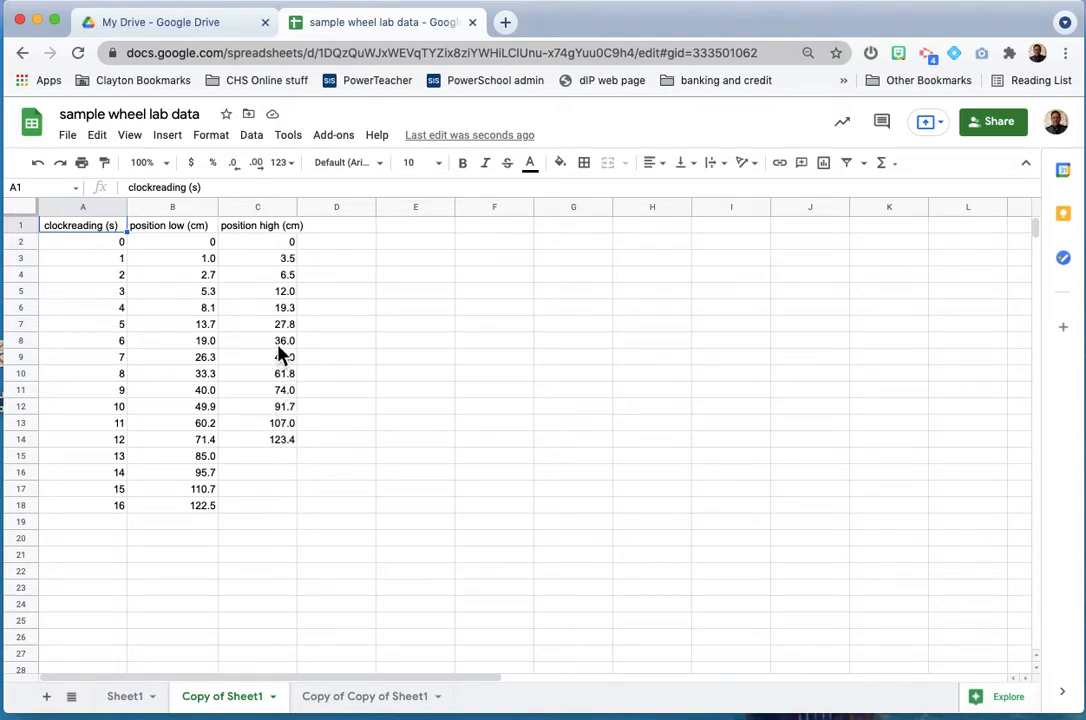
{"action": "left_click_drag", "start_coordinate": [296, 210], "coordinate": [314, 207]}
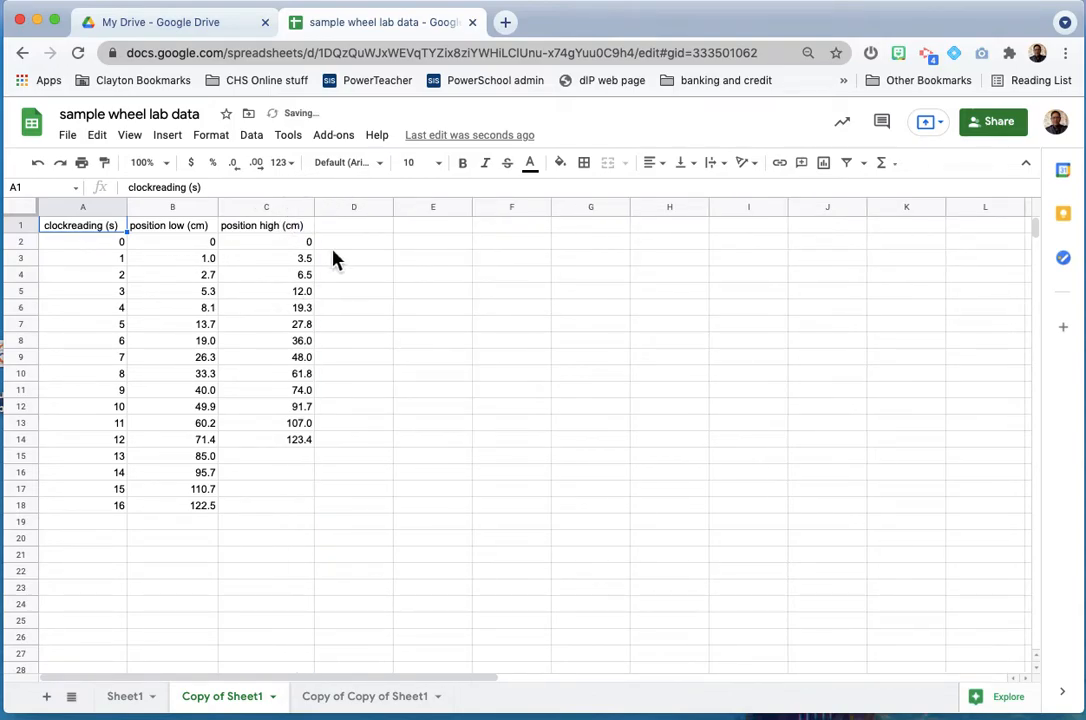
Step: Enter the header "clock reading squared (s^2)" in cell D1
{"action": "left_click", "coordinate": [360, 232]}
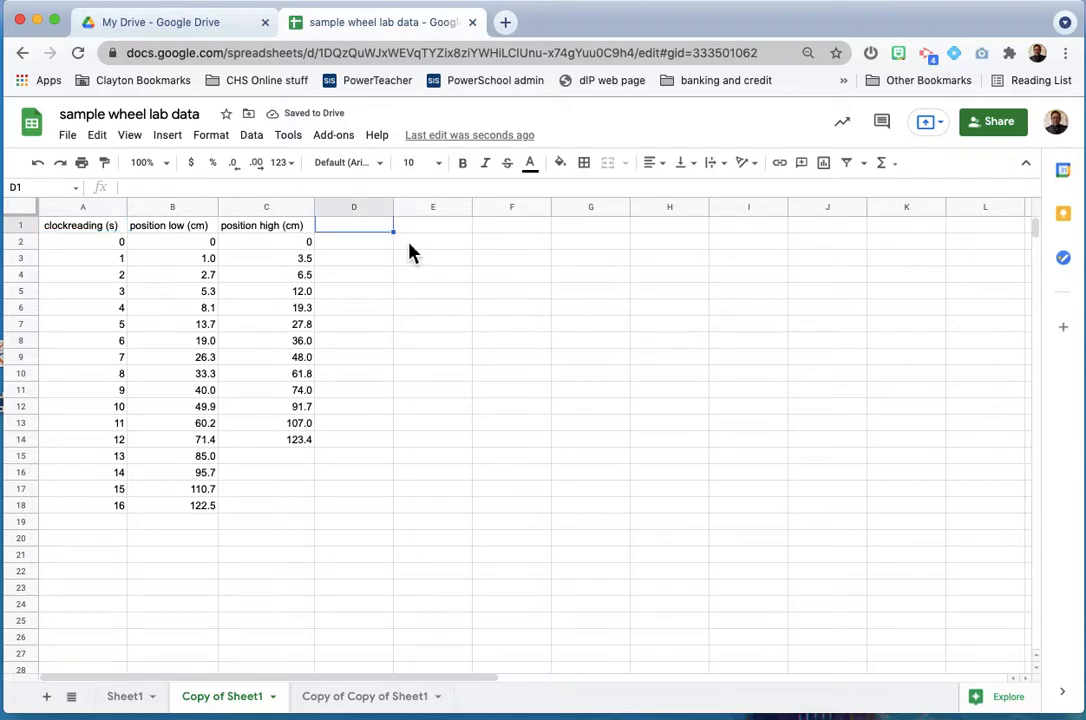
{"action": "left_click", "coordinate": [353, 188]}
{"action": "type", "text": "cl"}
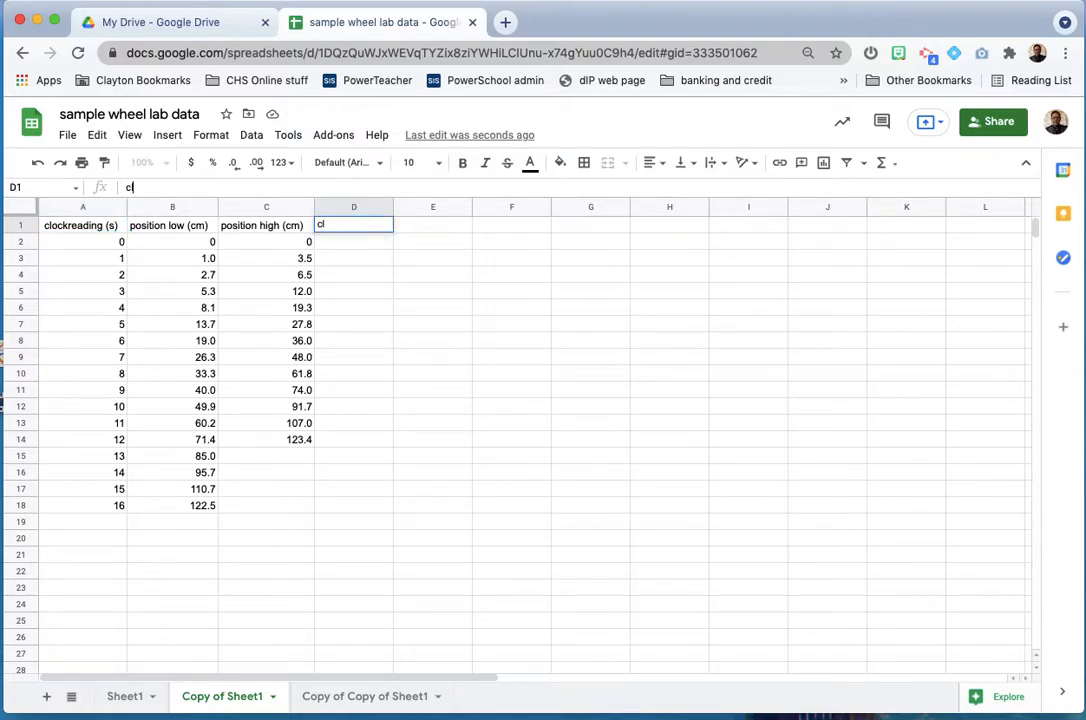
{"action": "type", "text": "ock reading s"}
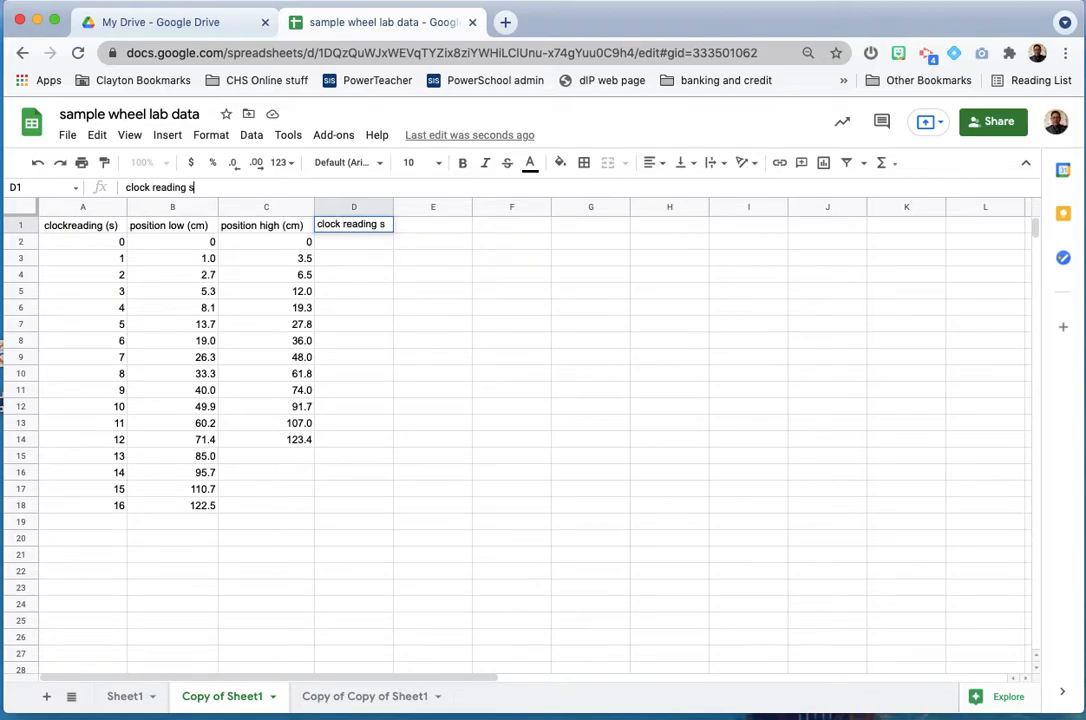
{"action": "type", "text": "quared (s^2)"}
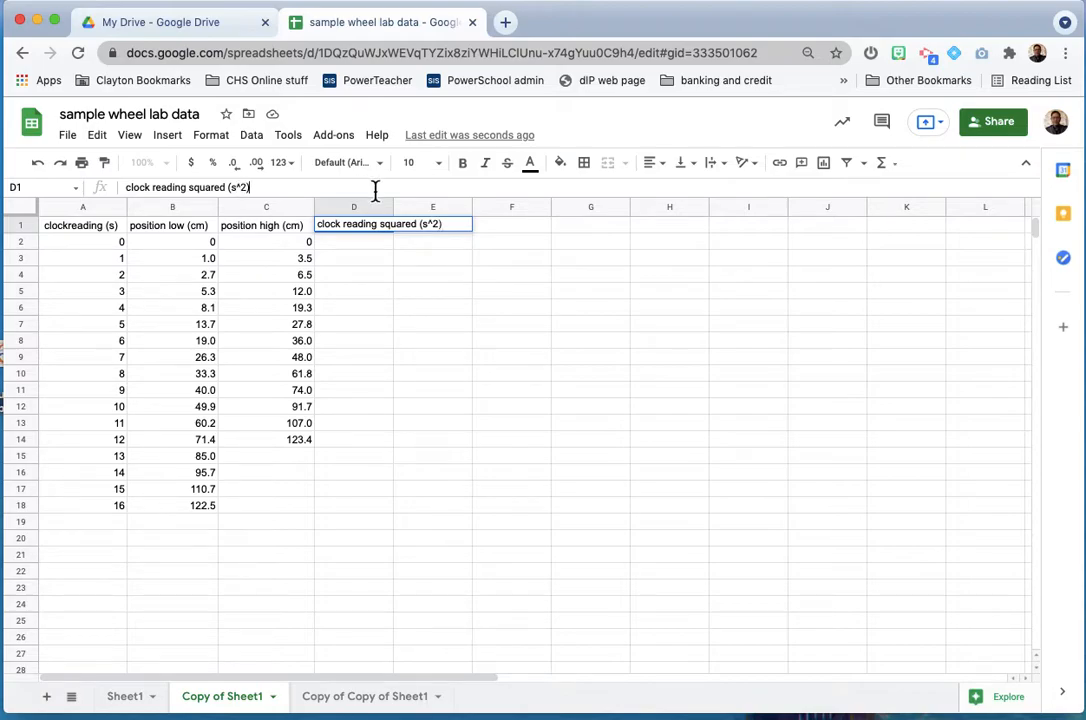
Step: Enter the formula =A2^2 in D2 and accept the suggested autofill for D3 through D18
{"action": "left_click", "coordinate": [381, 243]}
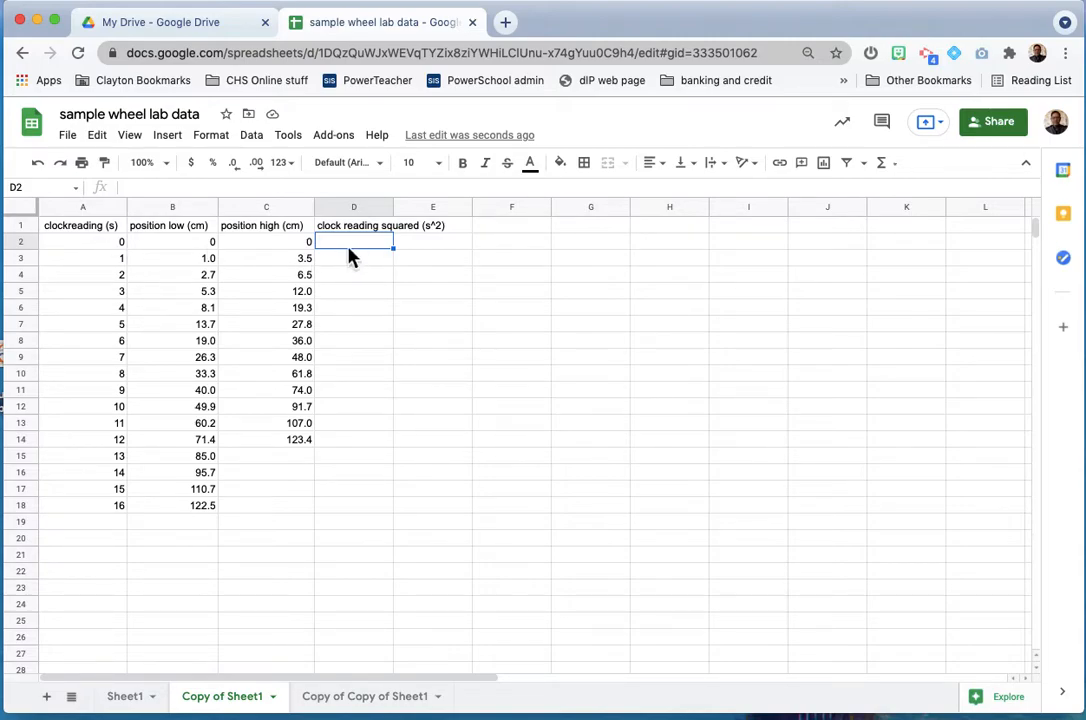
{"action": "type", "text": "="}
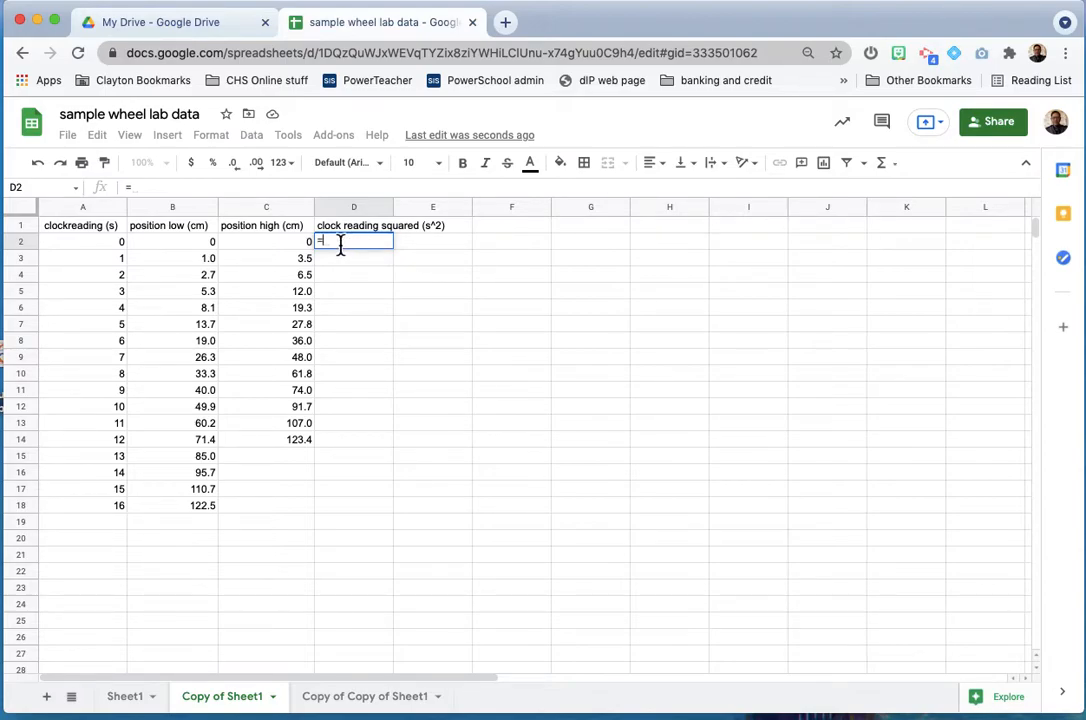
{"action": "left_click", "coordinate": [105, 248]}
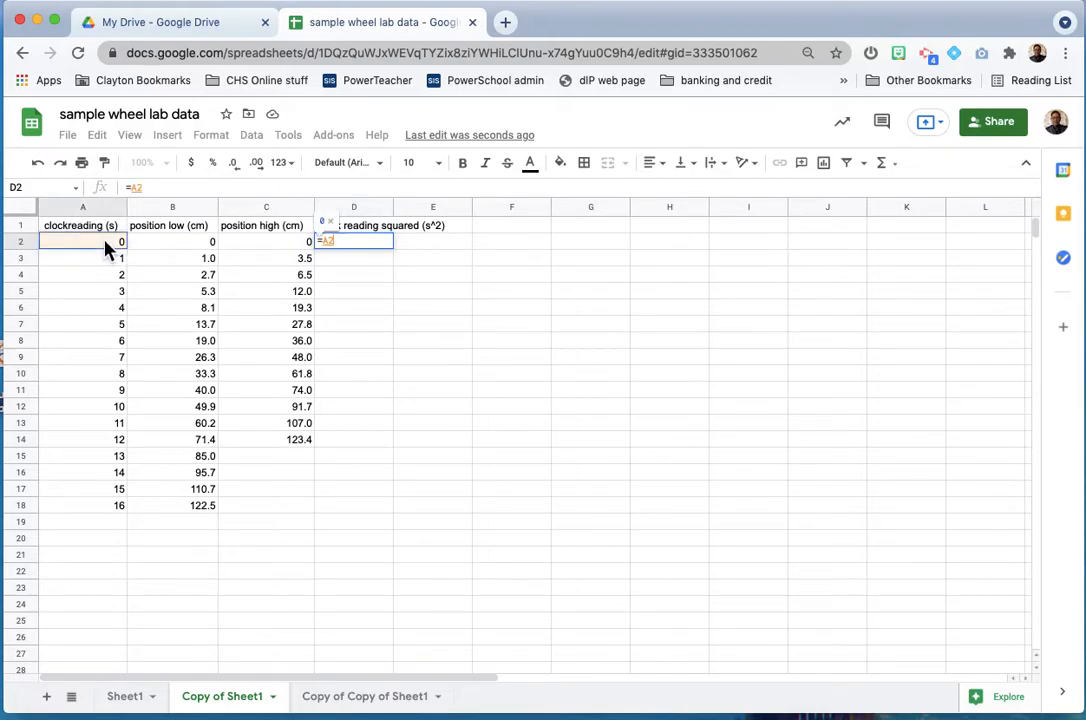
{"action": "type", "text": "^2"}
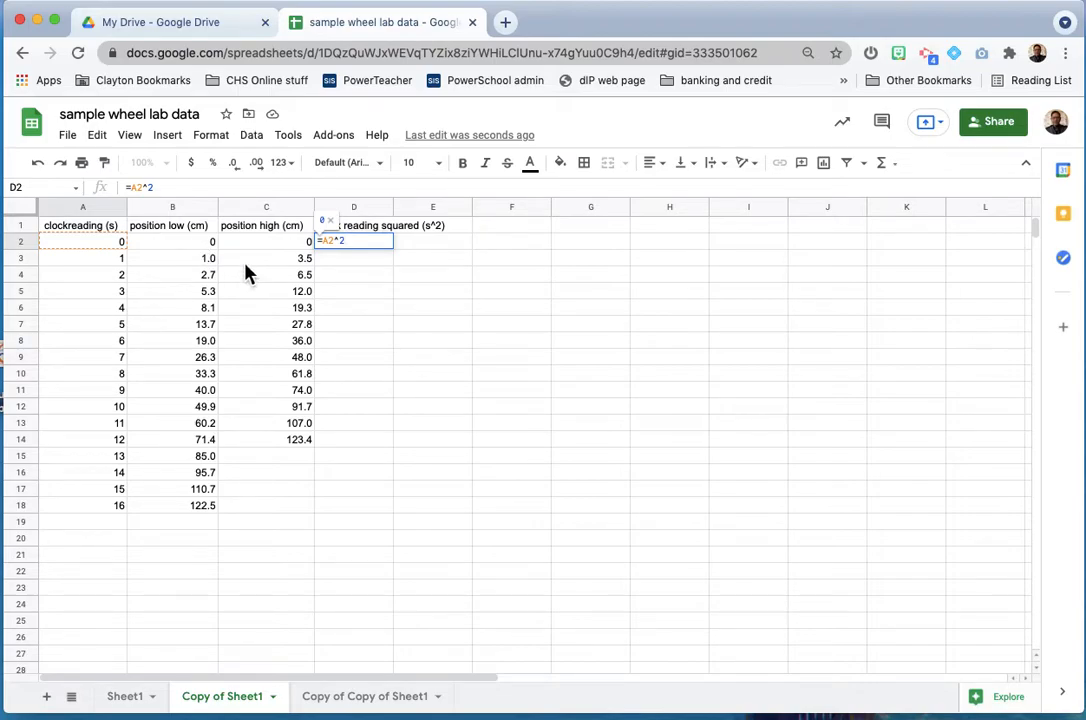
{"action": "key", "text": "Return"}
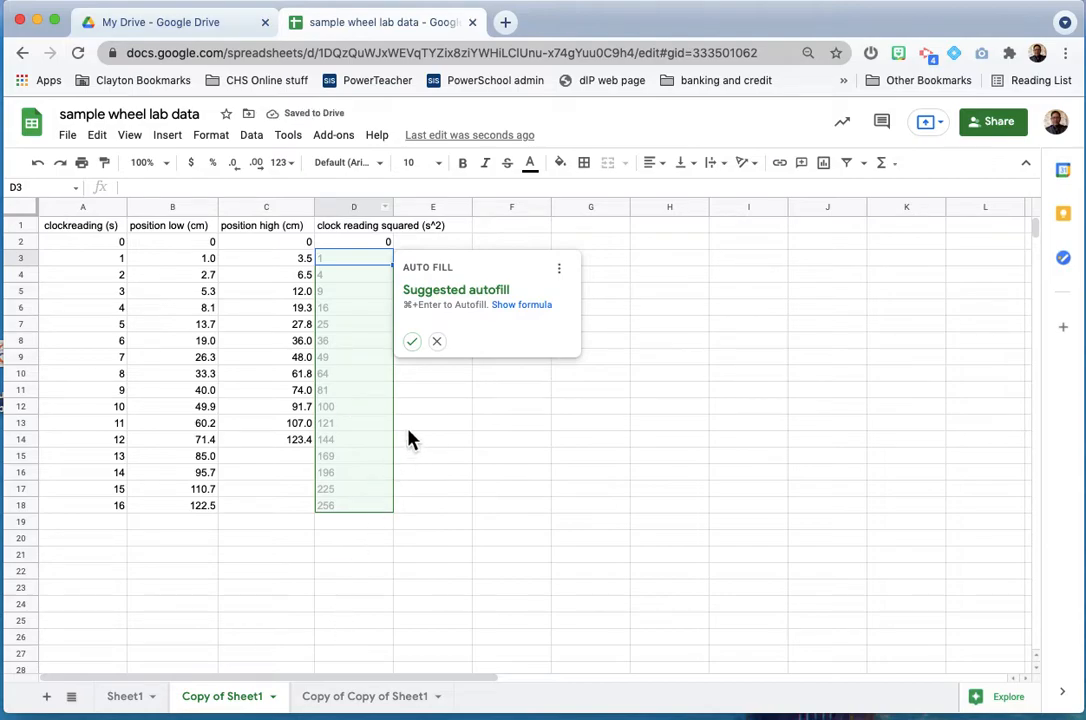
{"action": "left_click", "coordinate": [413, 343]}
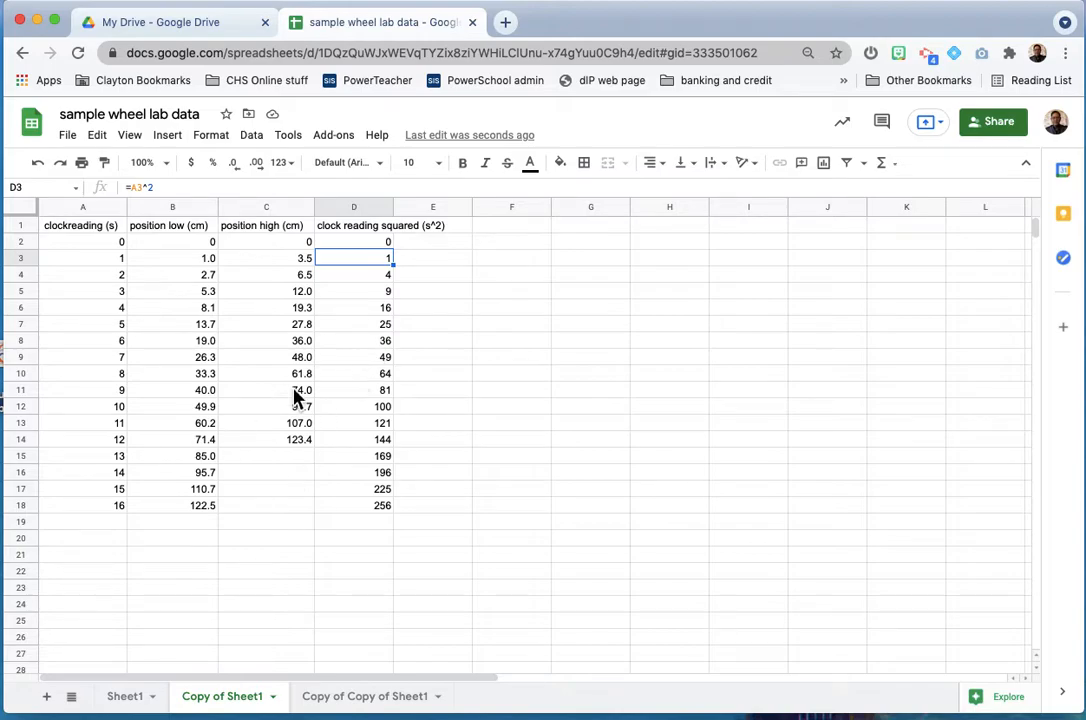
Step: Check the chart on Sheet1, return to Copy of Sheet1, and copy the clock reading squared column D1:D18
{"action": "left_click", "coordinate": [124, 696]}
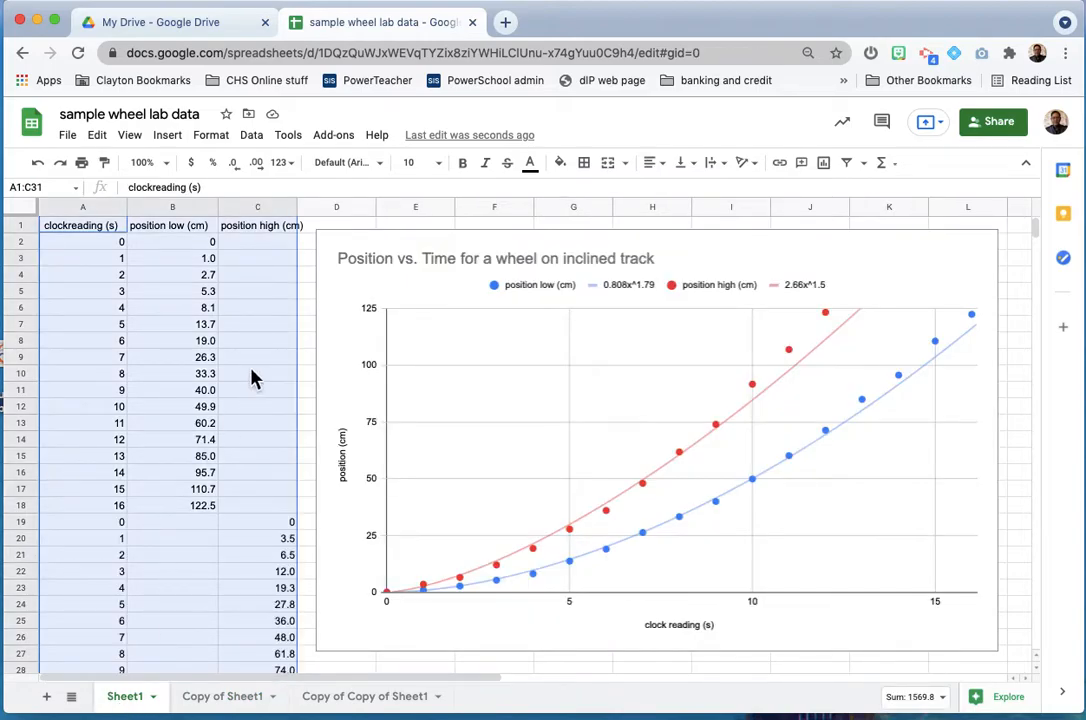
{"action": "left_click", "coordinate": [225, 700]}
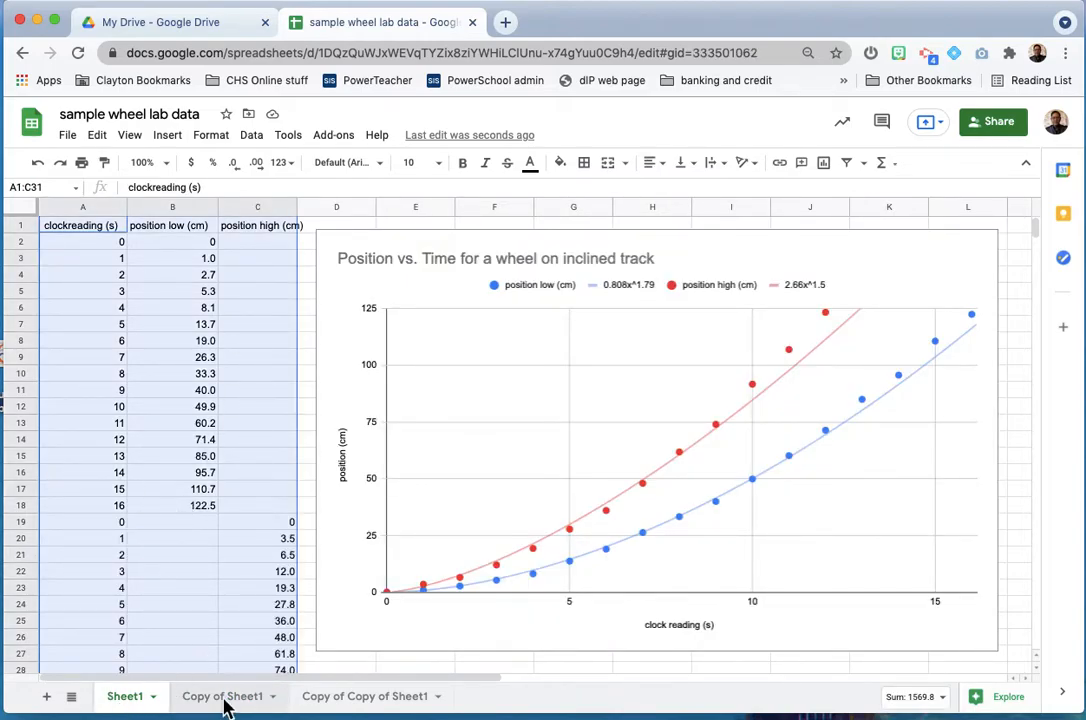
{"action": "left_click", "coordinate": [370, 227]}
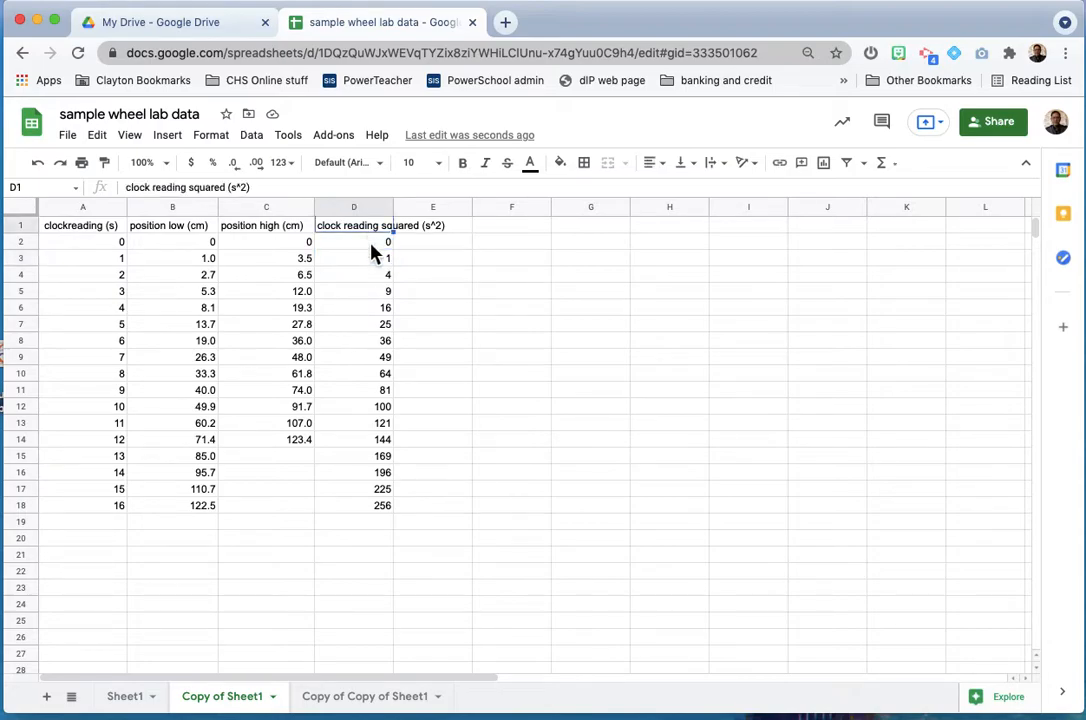
{"action": "left_click", "coordinate": [376, 508], "text": "shift"}
{"action": "key", "text": "cmd+c"}
Step: Try pasting the copied clock reading squared column starting at A22, and clear the pasted cells
{"action": "scroll", "coordinate": [375, 519], "scroll_direction": "down", "scroll_amount": 3}
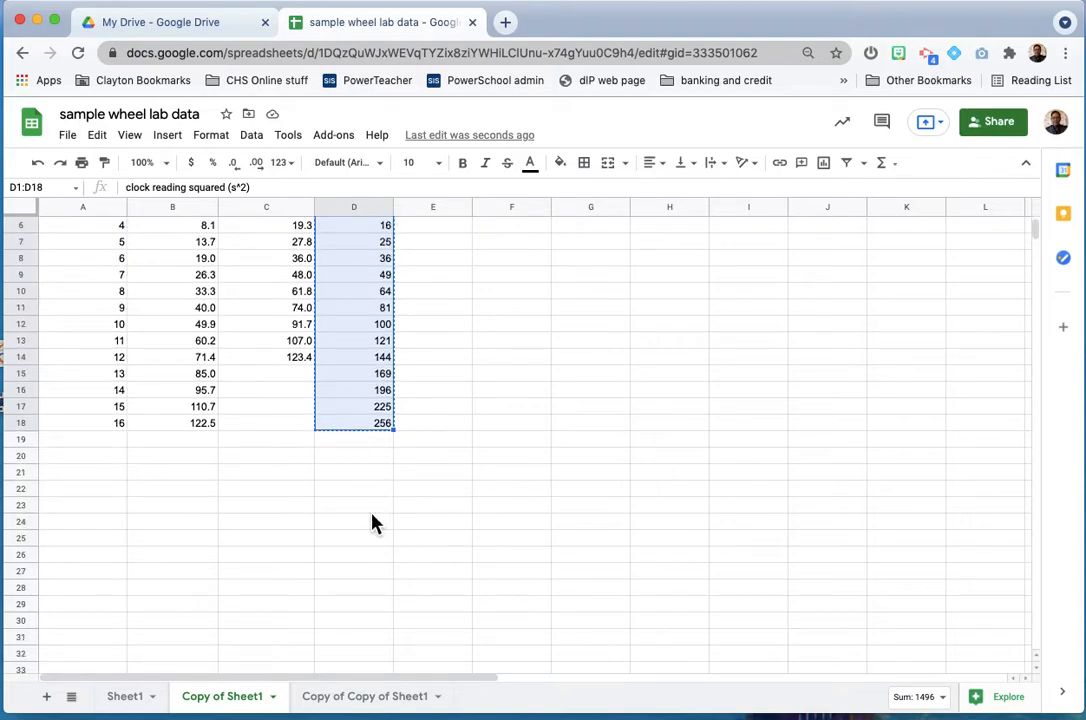
{"action": "left_click", "coordinate": [85, 477]}
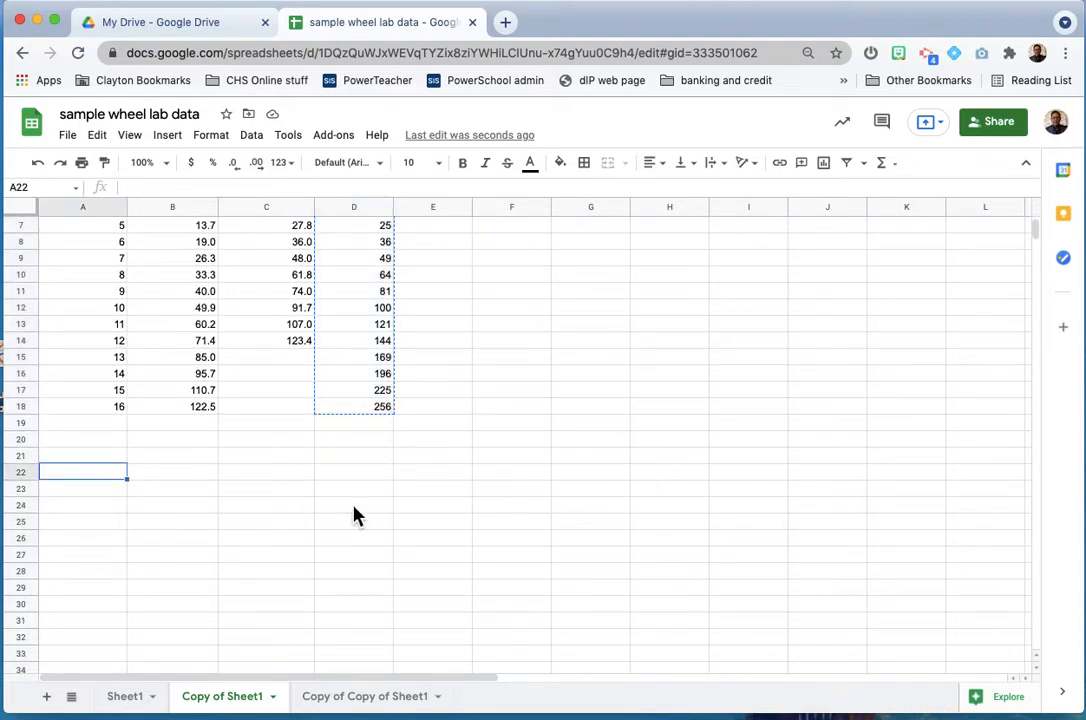
{"action": "key", "text": "cmd+v"}
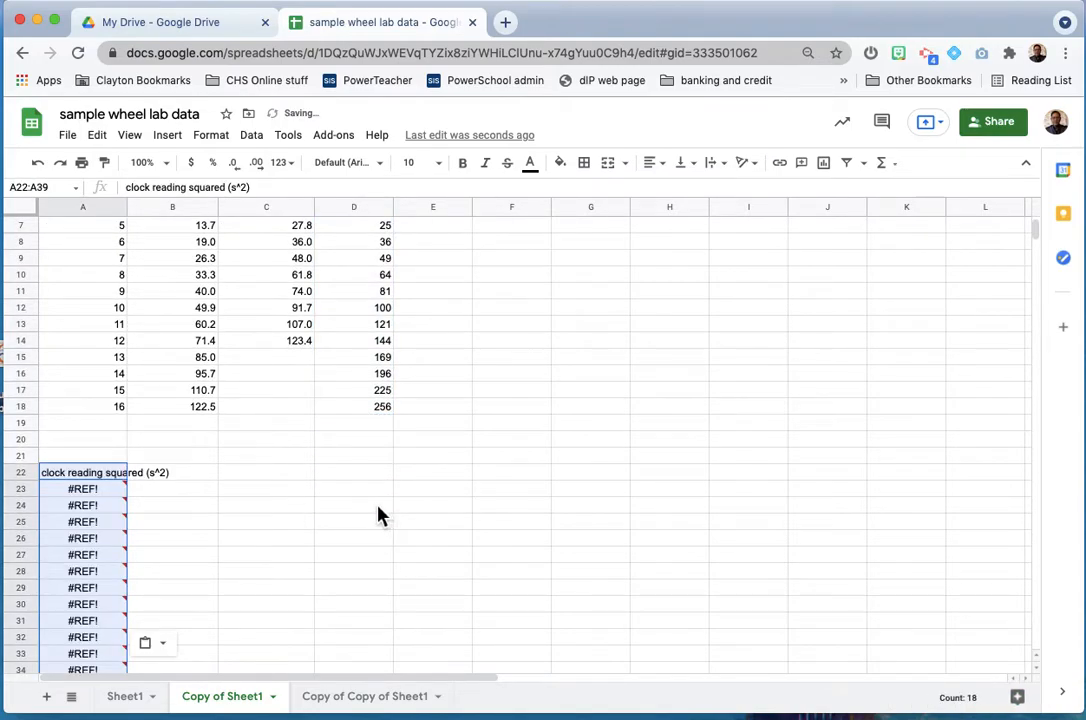
{"action": "scroll", "coordinate": [380, 515], "scroll_direction": "down", "scroll_amount": 3}
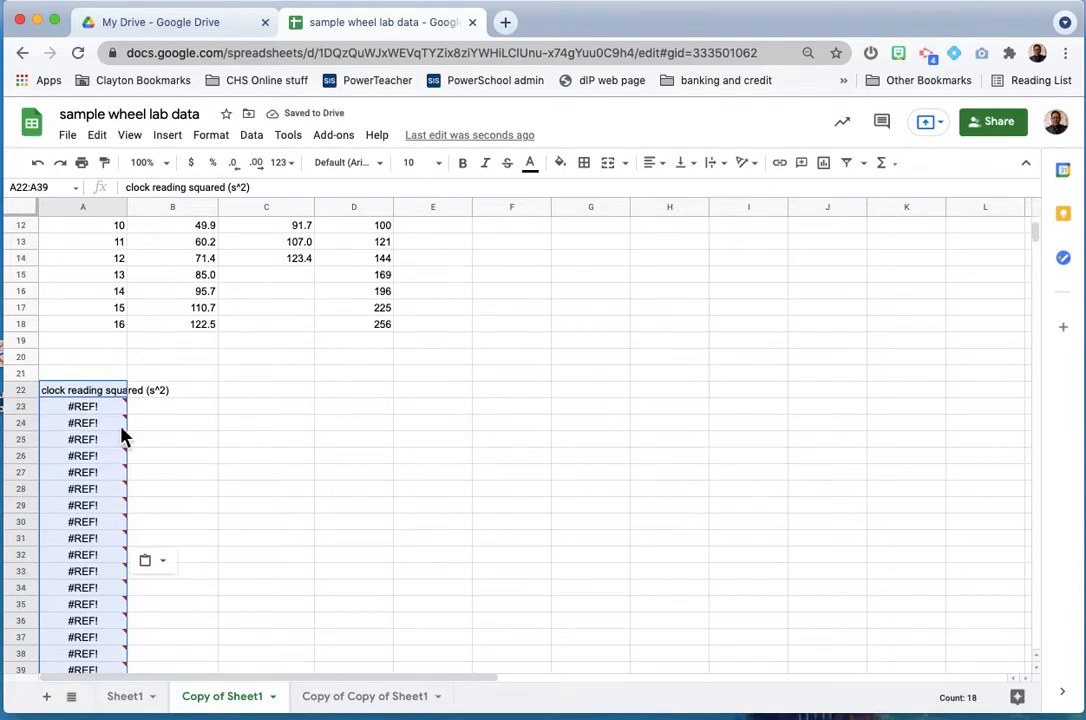
{"action": "scroll", "coordinate": [80, 568], "scroll_direction": "up", "scroll_amount": 5}
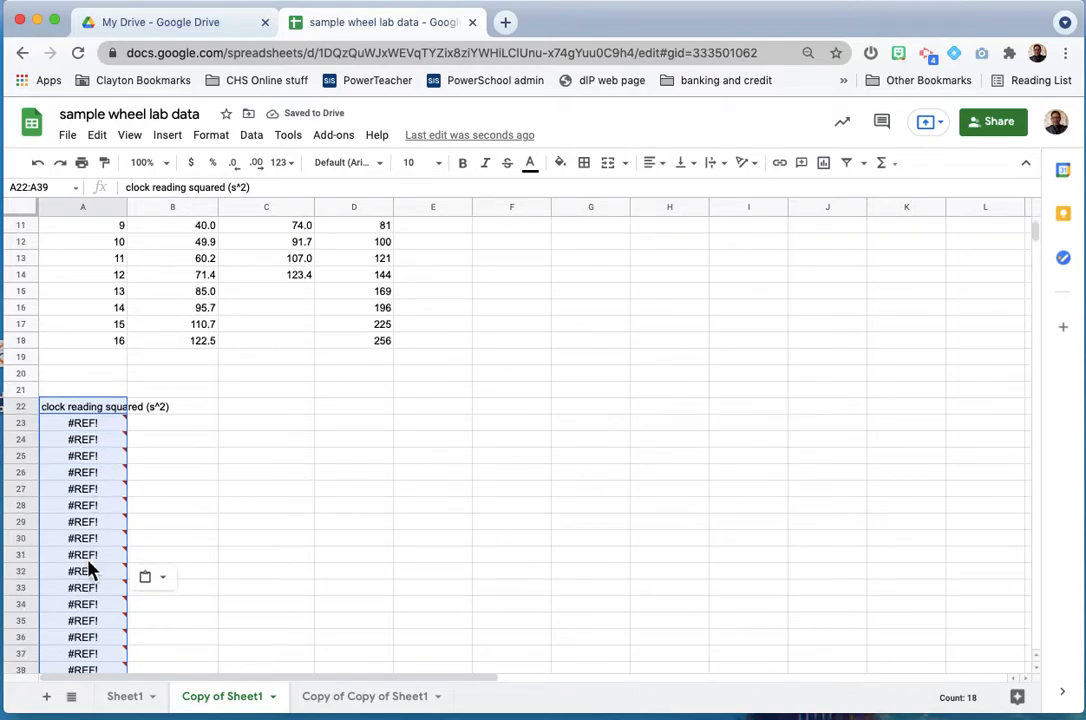
{"action": "scroll", "coordinate": [89, 563], "scroll_direction": "down", "scroll_amount": 1}
{"action": "scroll", "coordinate": [89, 563], "scroll_direction": "up", "scroll_amount": 1}
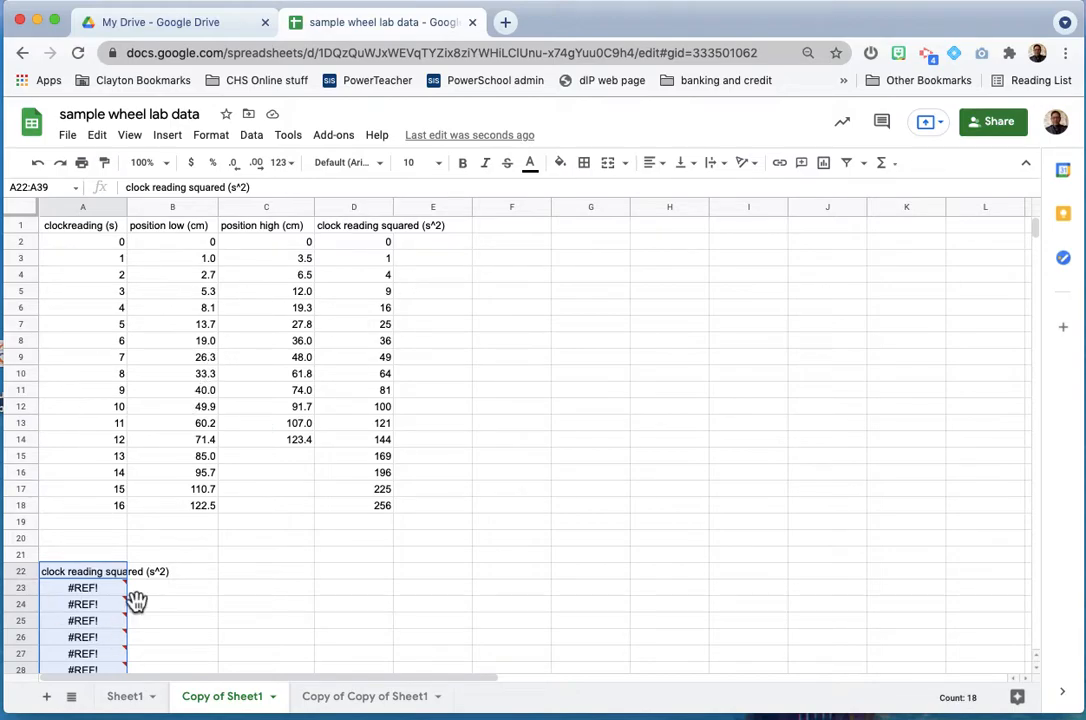
{"action": "mouse_move", "coordinate": [80, 592]}
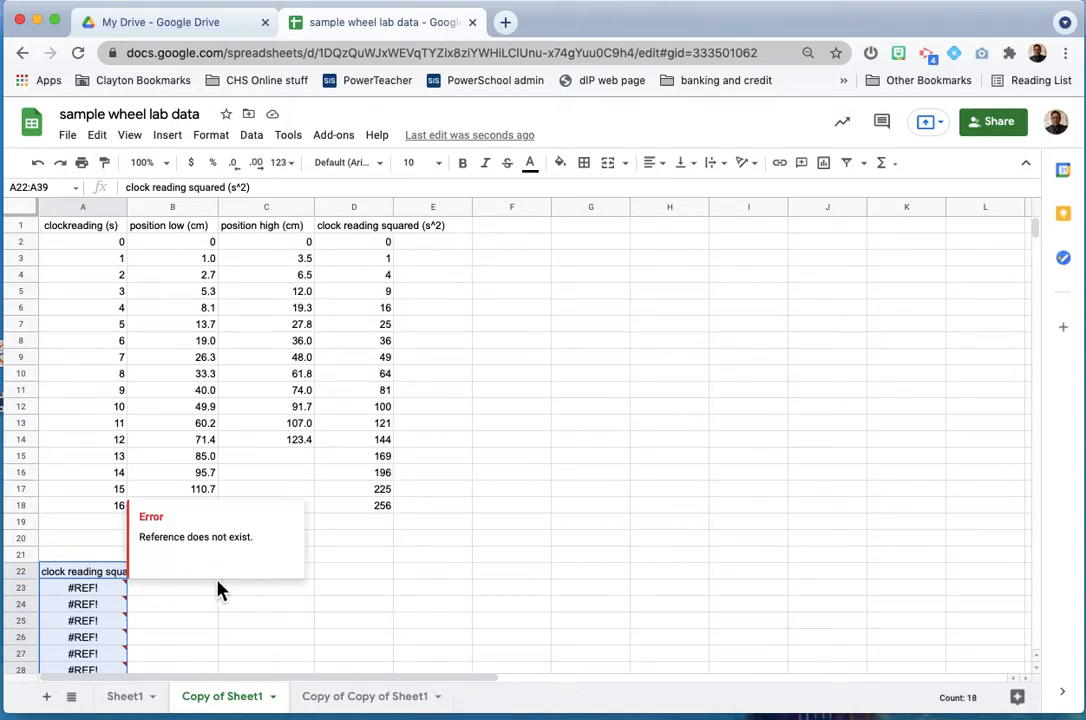
{"action": "key", "text": "Delete"}
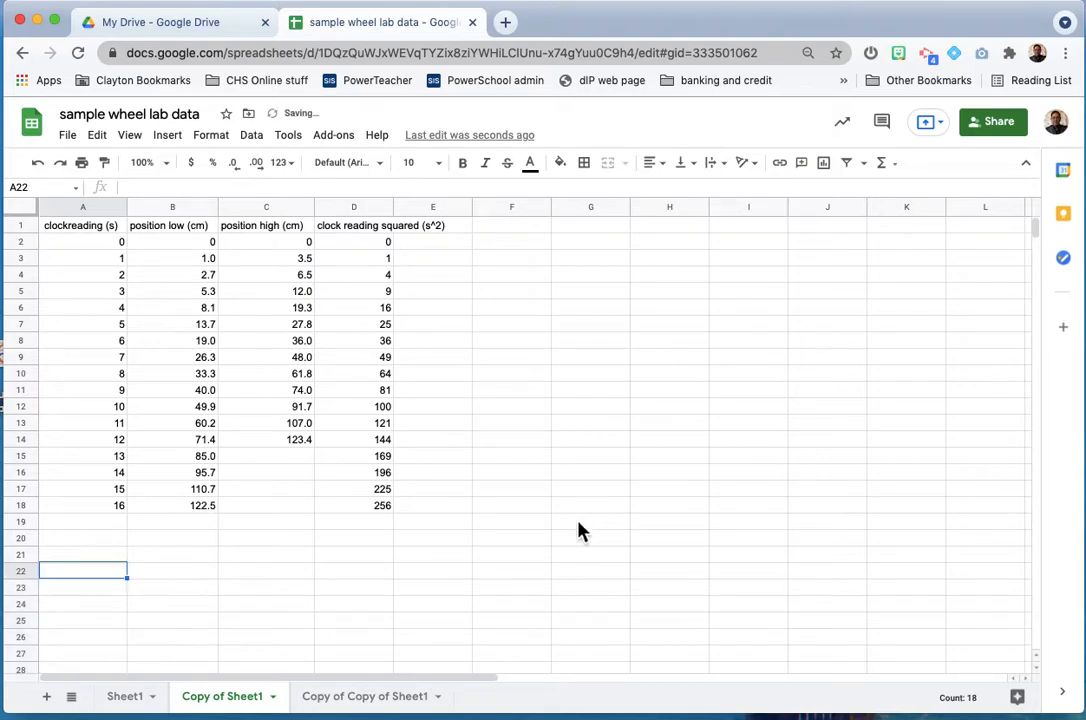
Step: Paste the copied clock reading squared column starting at cell E22
{"action": "left_click", "coordinate": [440, 571]}
{"action": "key", "text": "ctrl+v"}
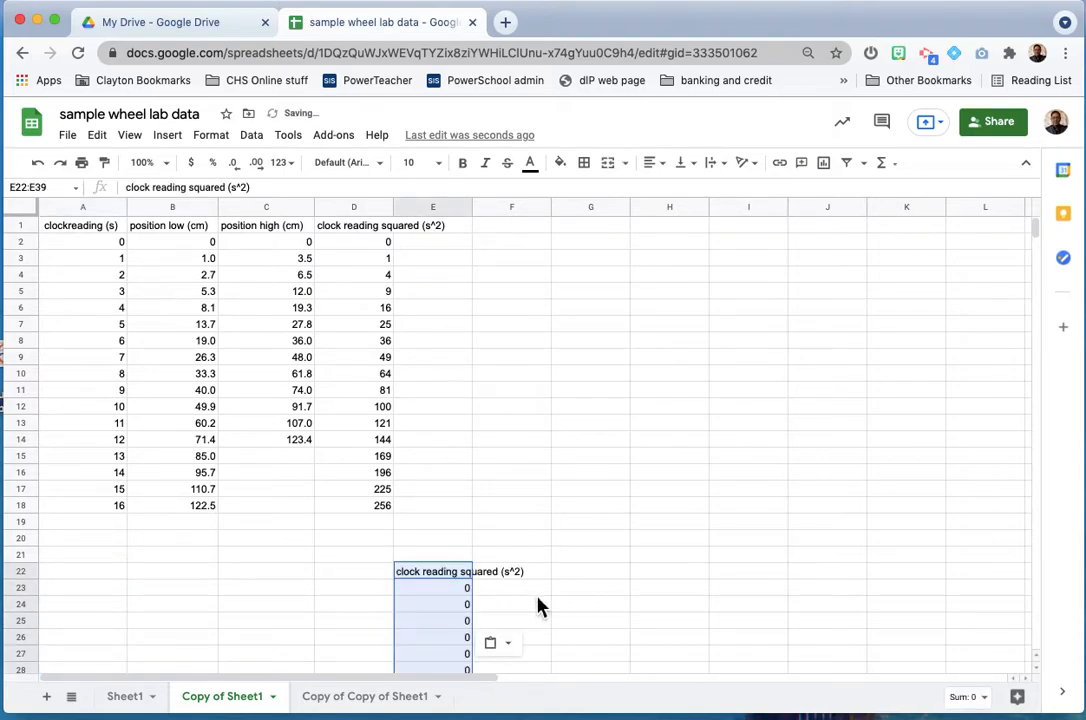
Step: Undo the paste at E22, then try pasting the copied clock reading squared column at A22 and undo it
{"action": "scroll", "coordinate": [521, 609], "scroll_direction": "down", "scroll_amount": 2}
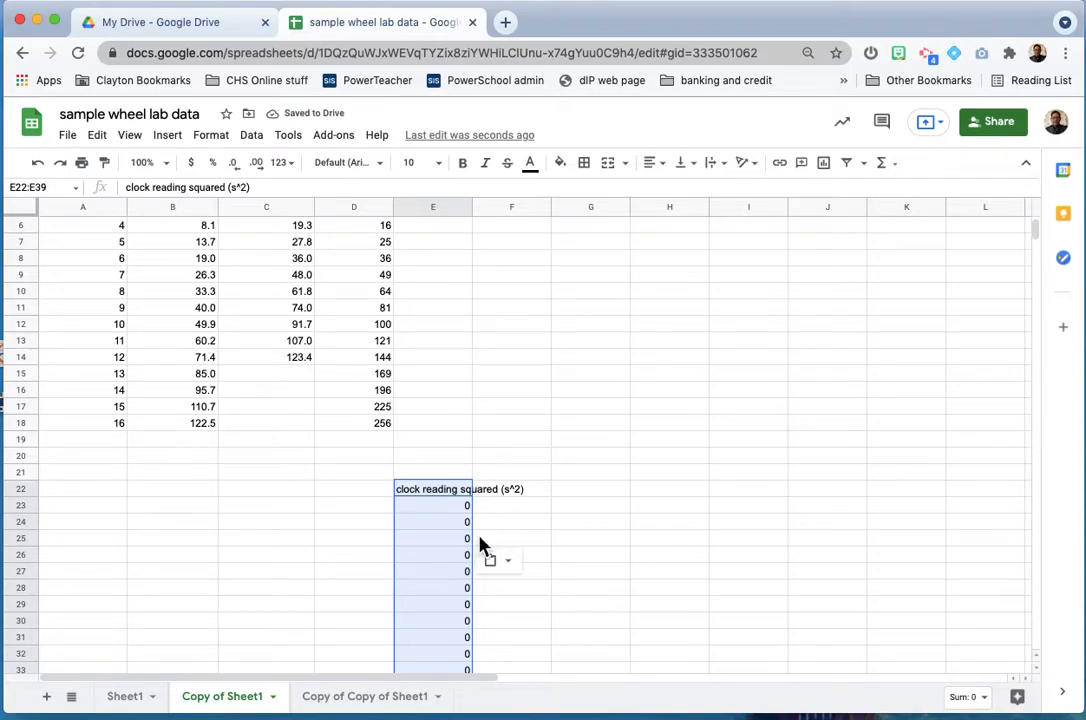
{"action": "key", "text": "ctrl+z"}
{"action": "left_click", "coordinate": [88, 498]}
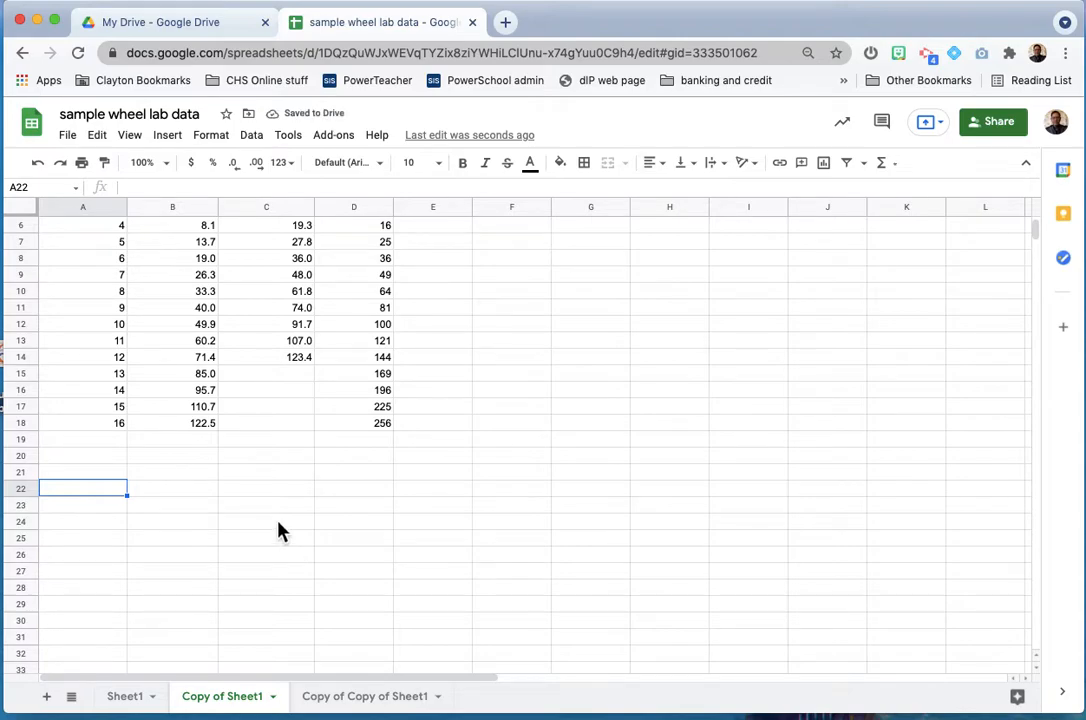
{"action": "key", "text": "ctrl+v"}
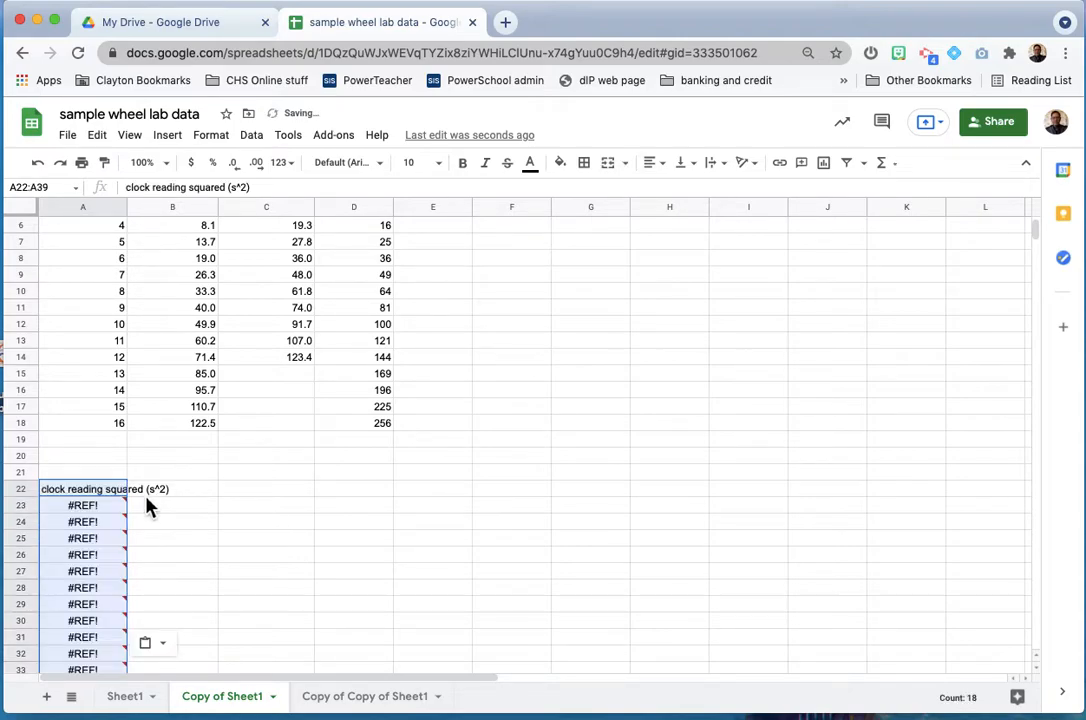
{"action": "key", "text": "ctrl+z"}
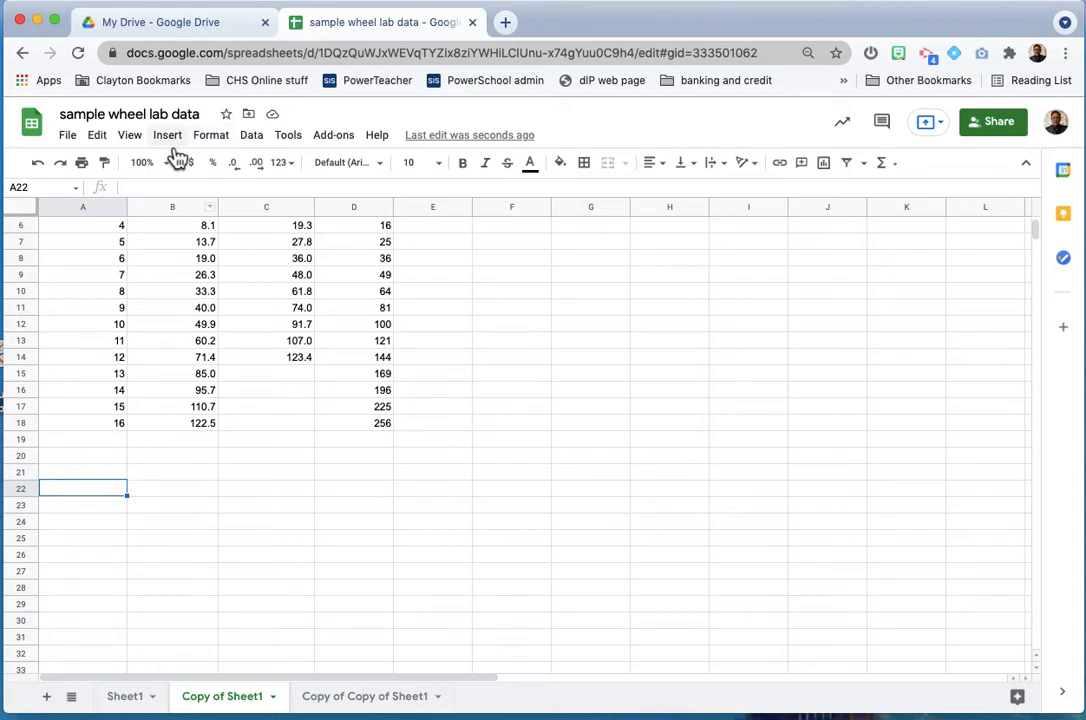
Step: Paste only the values of the copied clock reading squared column starting at A22
{"action": "left_click", "coordinate": [100, 138]}
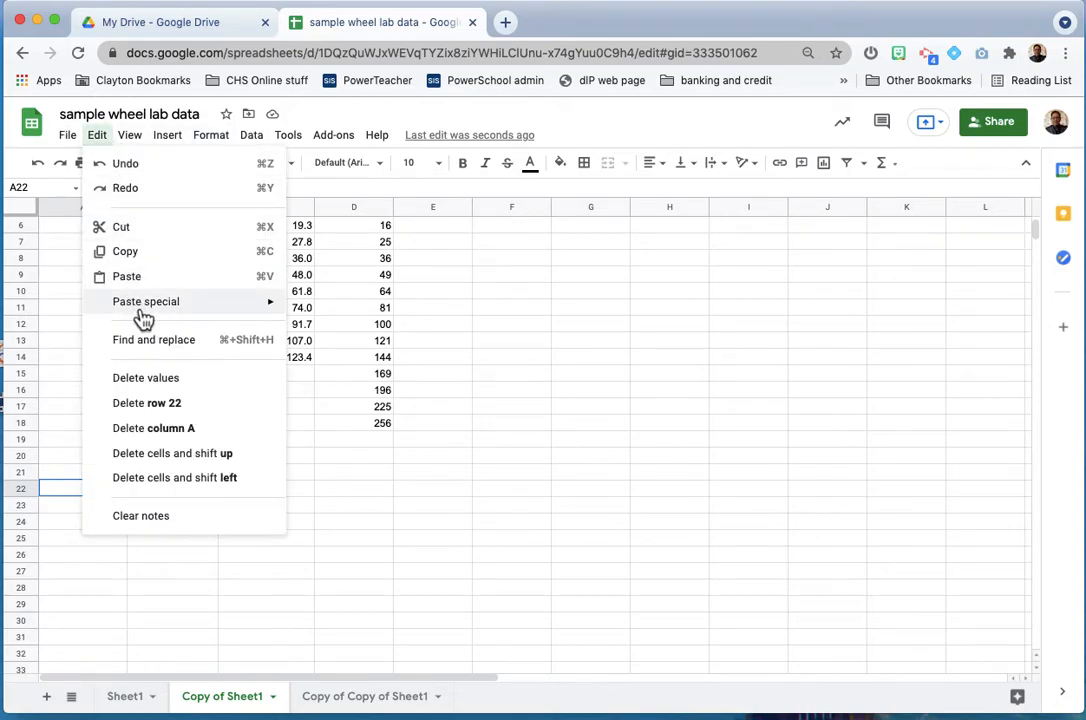
{"action": "mouse_move", "coordinate": [145, 306]}
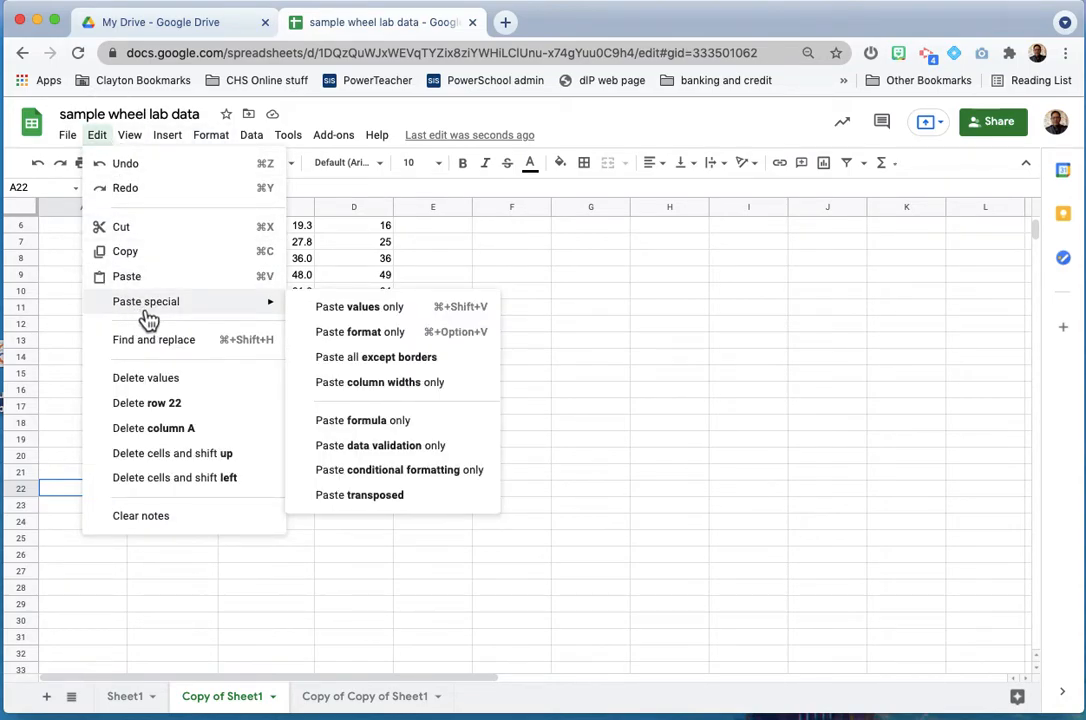
{"action": "left_click", "coordinate": [366, 307]}
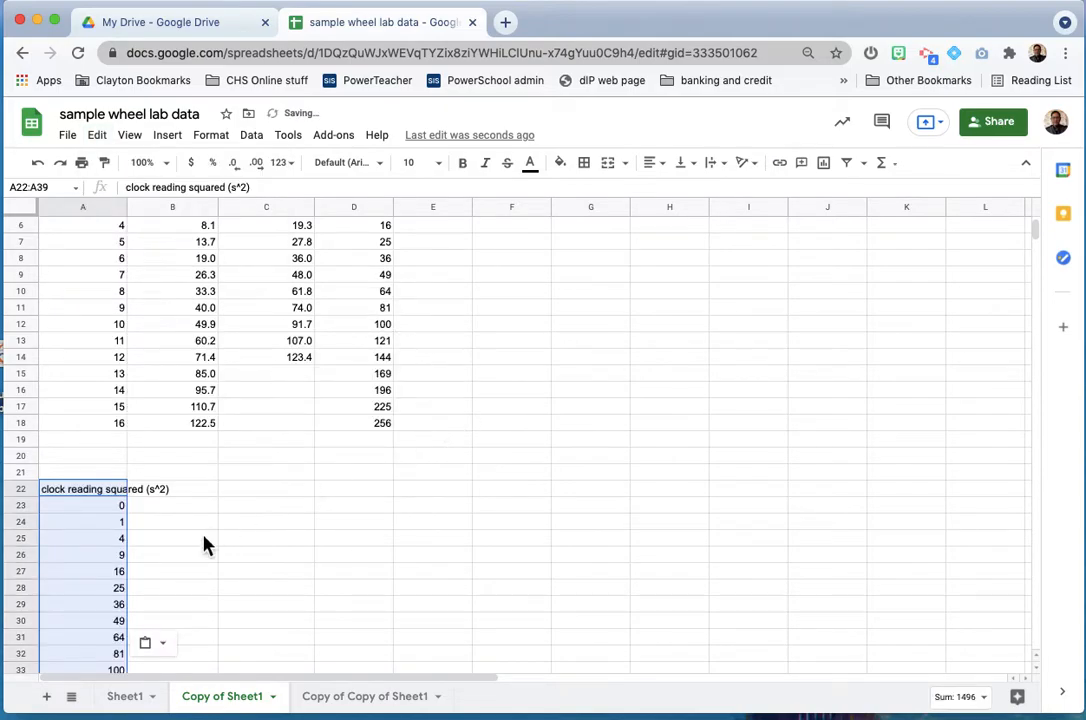
Step: Wrap the text in header row 22
{"action": "scroll", "coordinate": [203, 545], "scroll_direction": "up", "scroll_amount": 2}
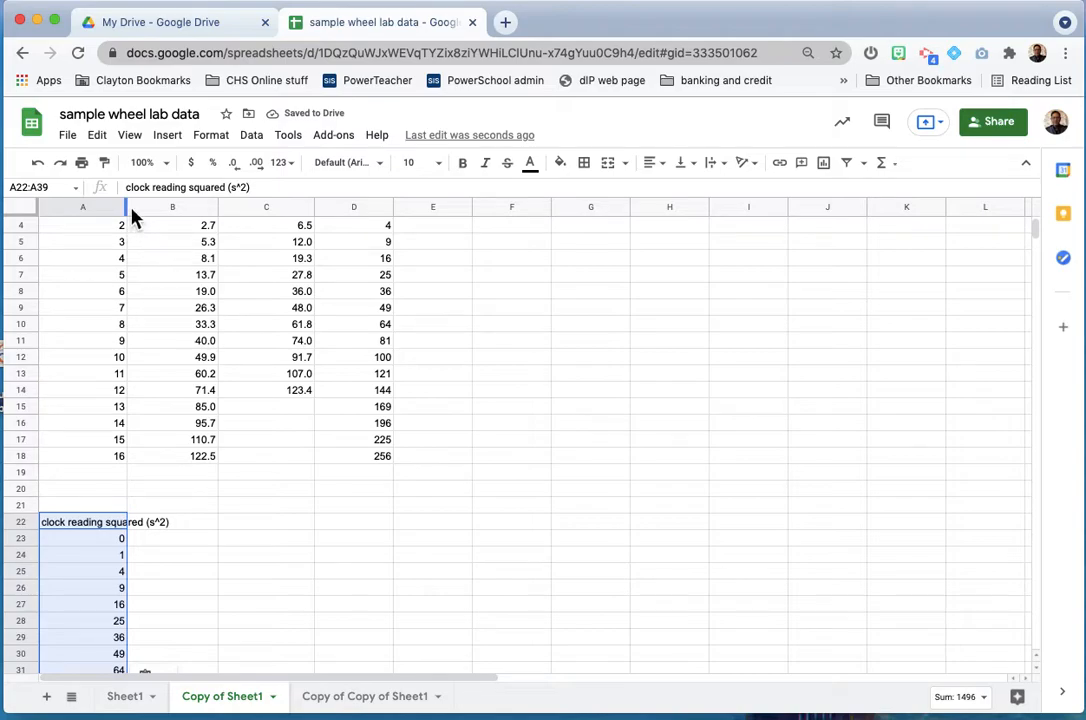
{"action": "left_click", "coordinate": [22, 522]}
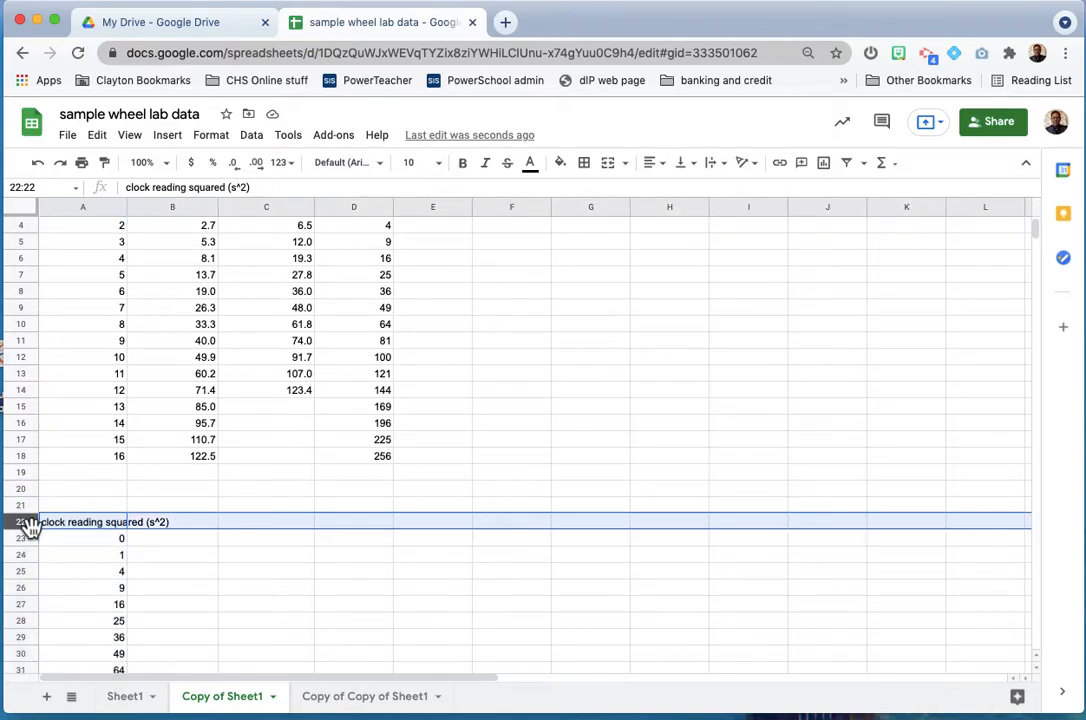
{"action": "left_click", "coordinate": [211, 137]}
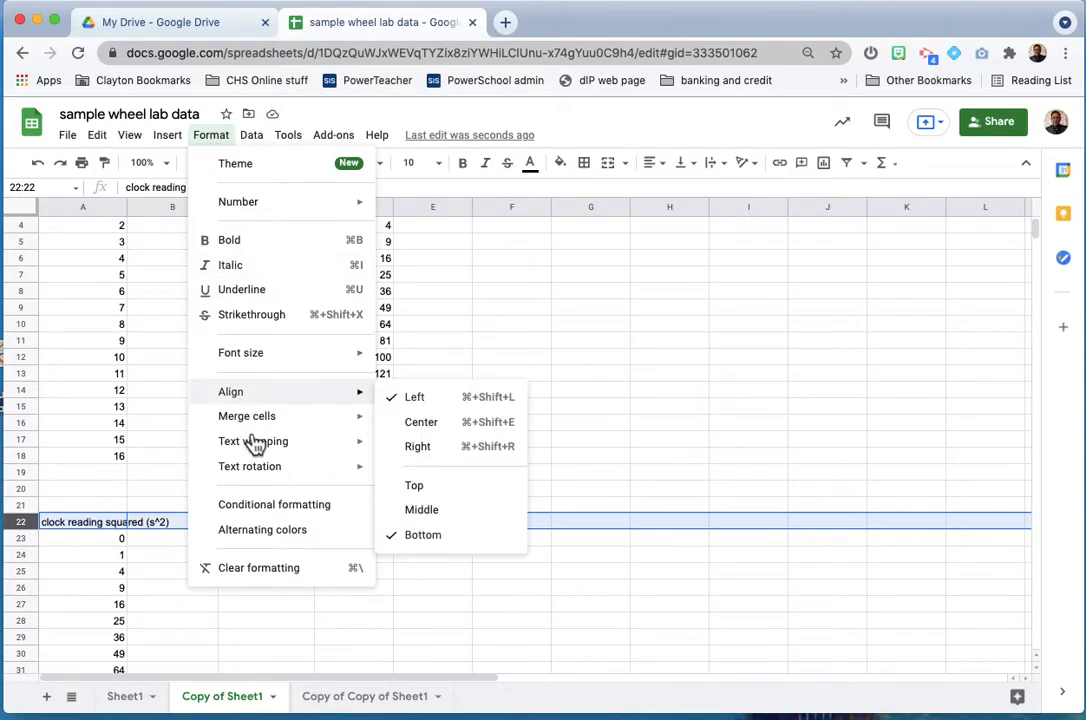
{"action": "mouse_move", "coordinate": [265, 445]}
{"action": "left_click", "coordinate": [417, 480]}
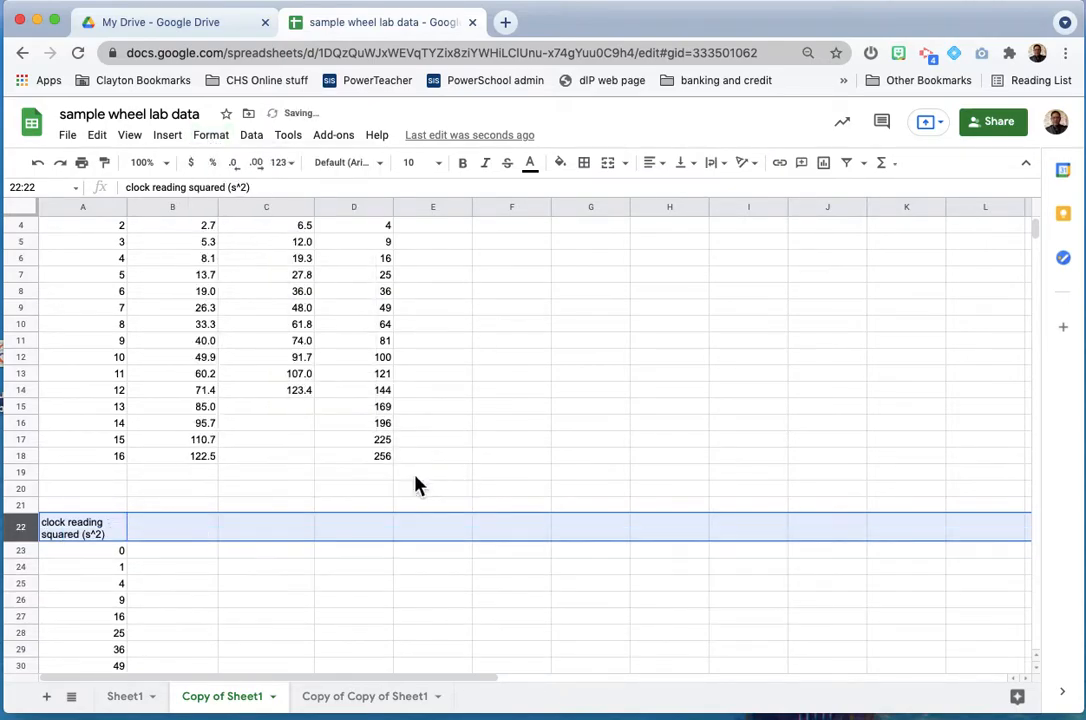
Step: Copy the low position values B2:B18 and paste them starting at B23
{"action": "scroll", "coordinate": [226, 560], "scroll_direction": "down", "scroll_amount": 1}
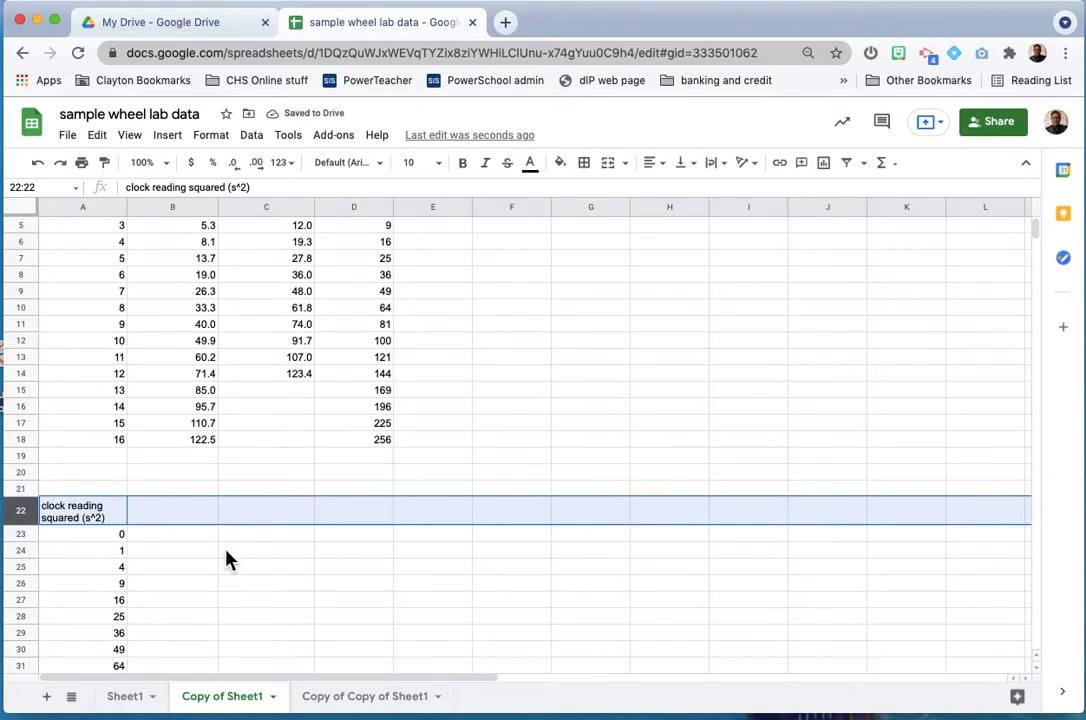
{"action": "scroll", "coordinate": [226, 560], "scroll_direction": "up", "scroll_amount": 2}
{"action": "left_click", "coordinate": [194, 244]}
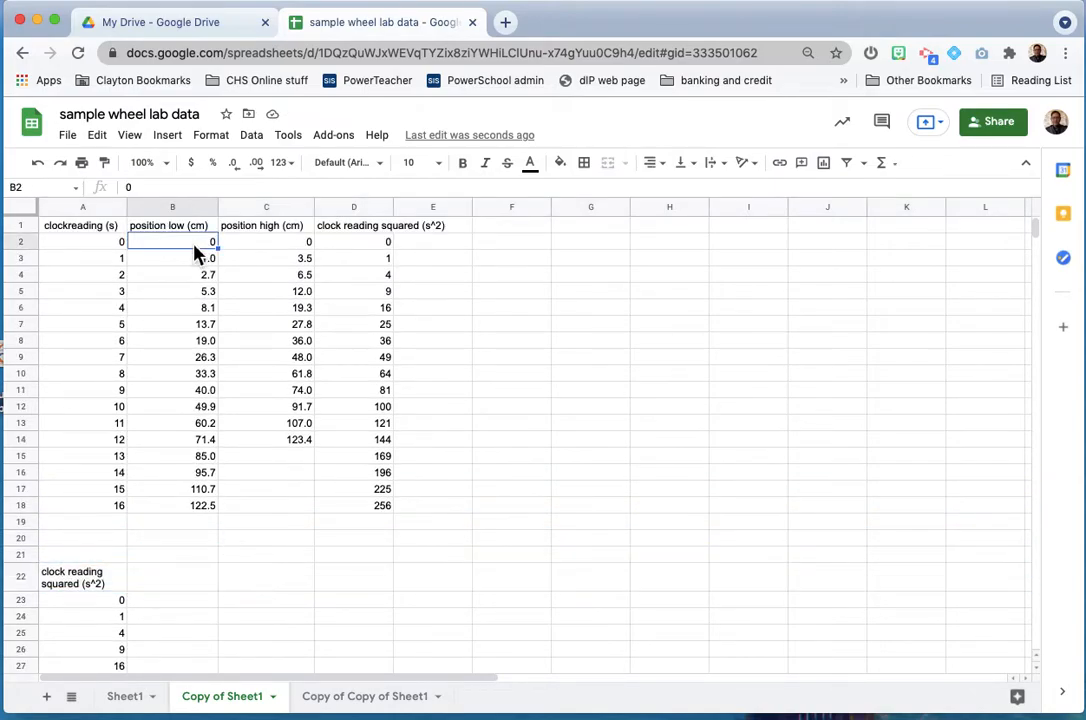
{"action": "left_click", "coordinate": [197, 506], "text": "shift"}
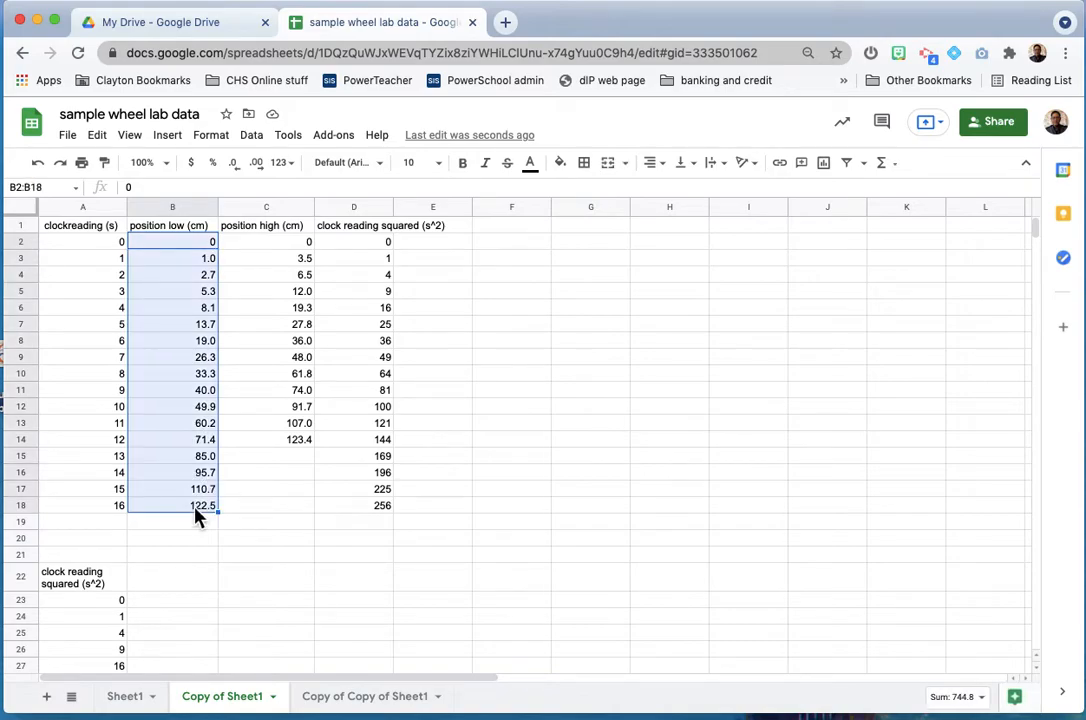
{"action": "key", "text": "ctrl+c"}
{"action": "left_click", "coordinate": [175, 601]}
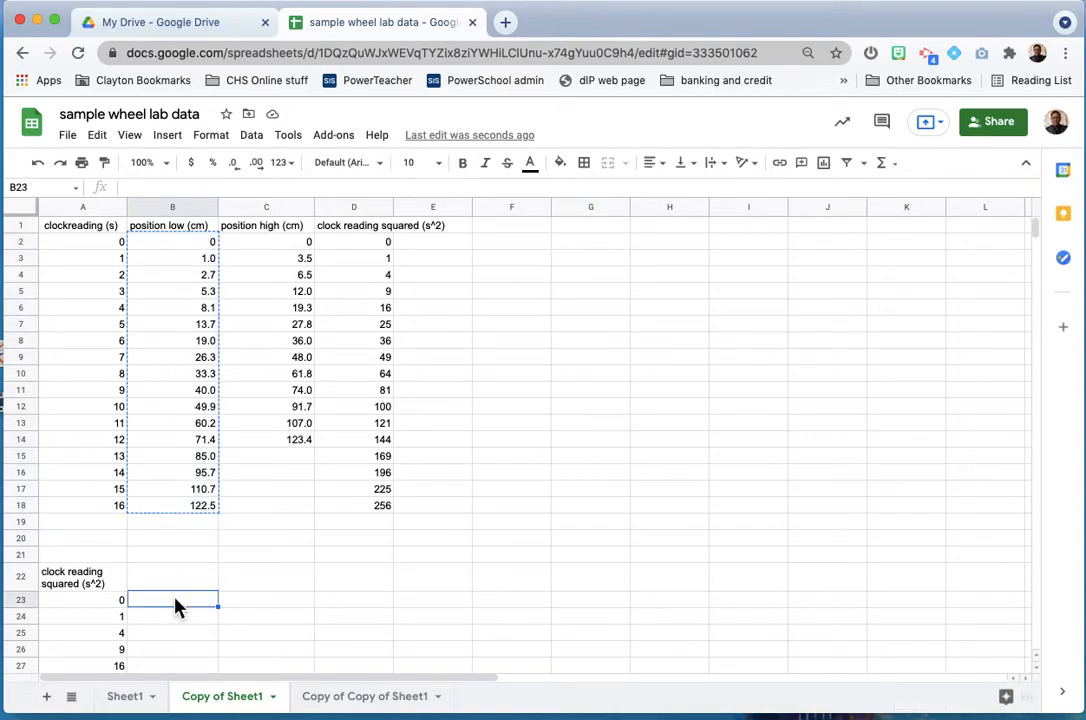
{"action": "key", "text": "ctrl+v"}
Step: Copy the position low (cm) header from B1 into B22
{"action": "left_click", "coordinate": [298, 243]}
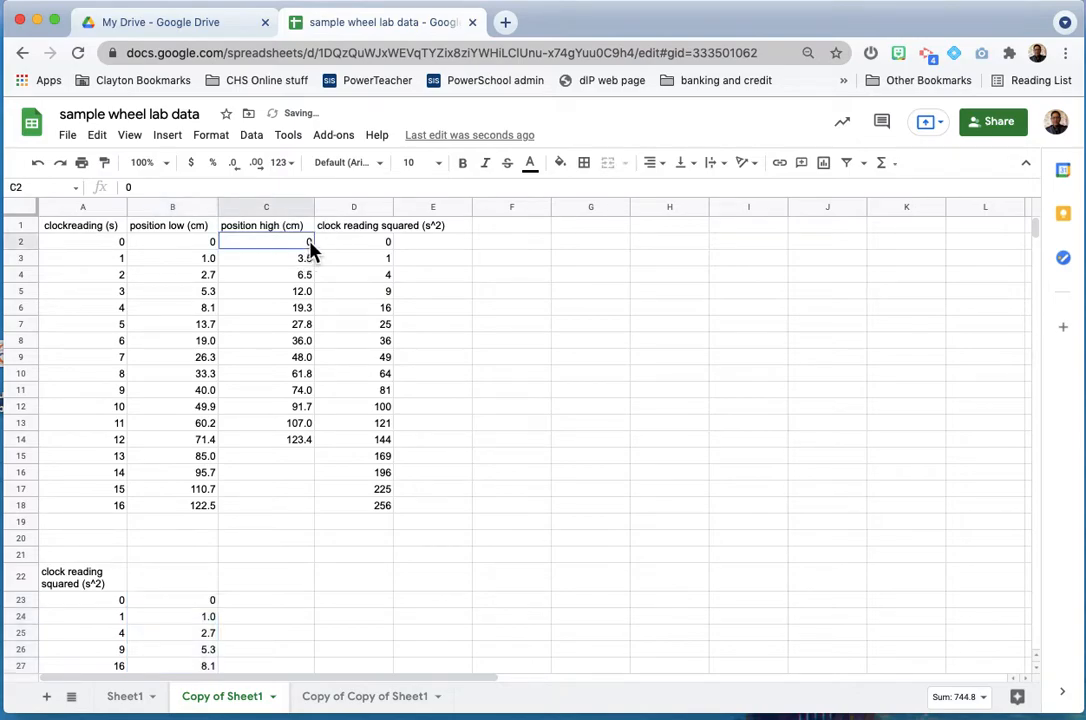
{"action": "left_click", "coordinate": [194, 229]}
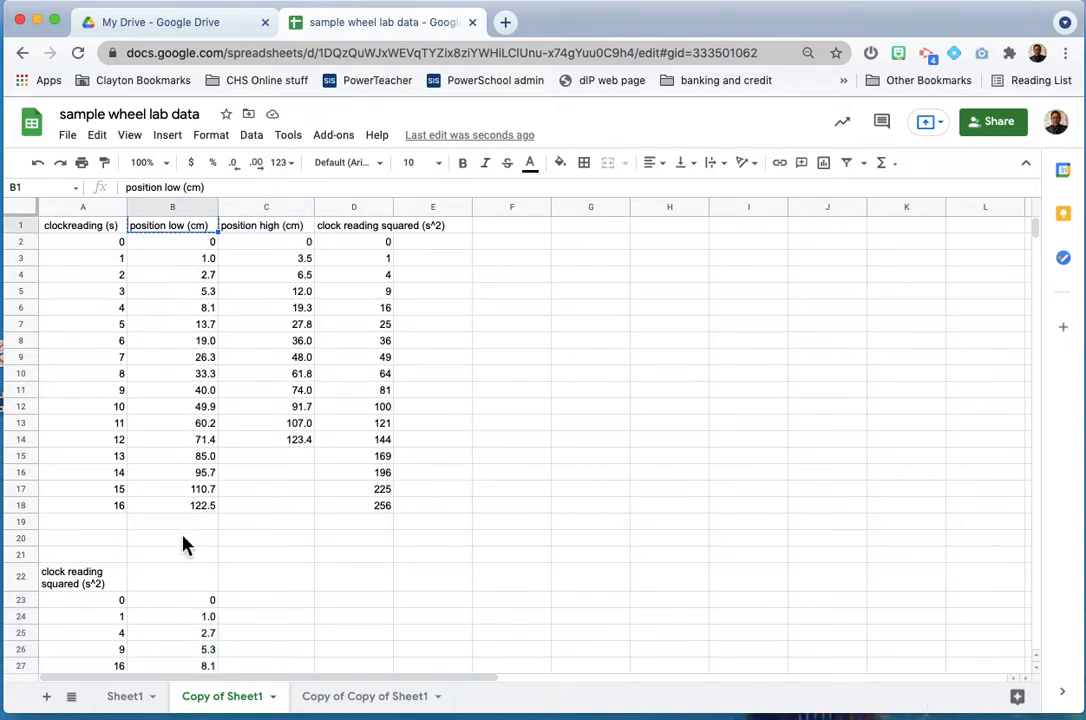
{"action": "left_click", "coordinate": [178, 588]}
{"action": "key", "text": "ctrl+v"}
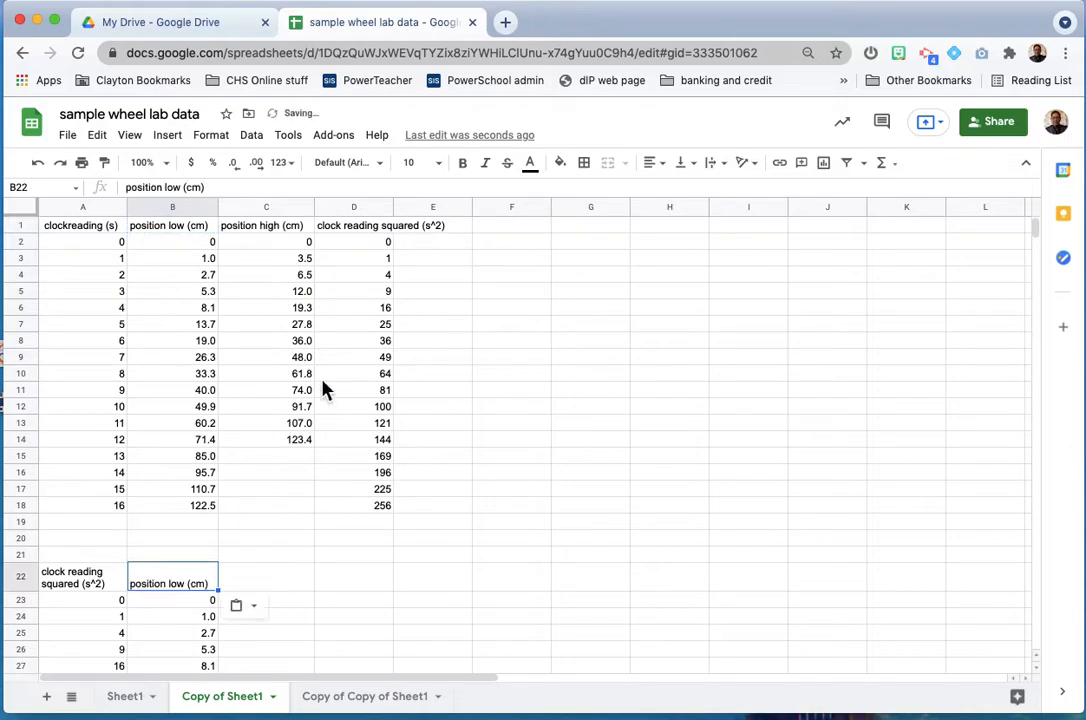
Step: Copy the position high (cm) column C1:C14, including its header, to the range starting at C22
{"action": "left_click", "coordinate": [298, 229]}
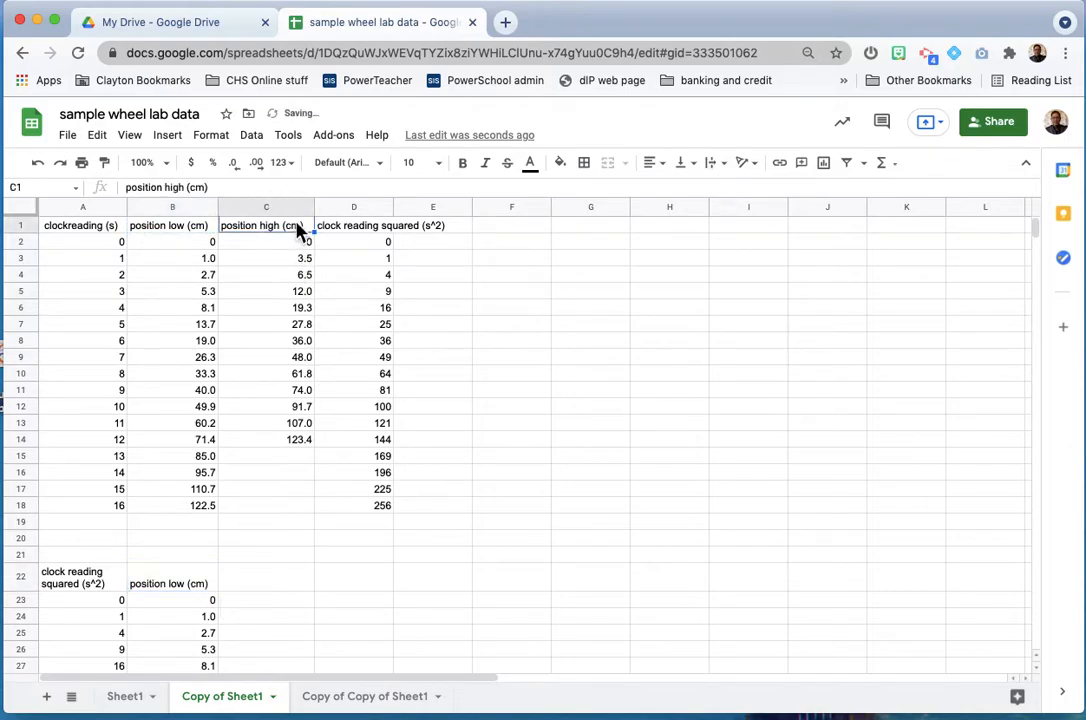
{"action": "left_click", "coordinate": [283, 445], "text": "shift"}
{"action": "key", "text": "ctrl+c"}
{"action": "scroll", "coordinate": [268, 588], "scroll_direction": "down", "scroll_amount": 2}
{"action": "left_click", "coordinate": [271, 488]}
{"action": "key", "text": "ctrl+v"}
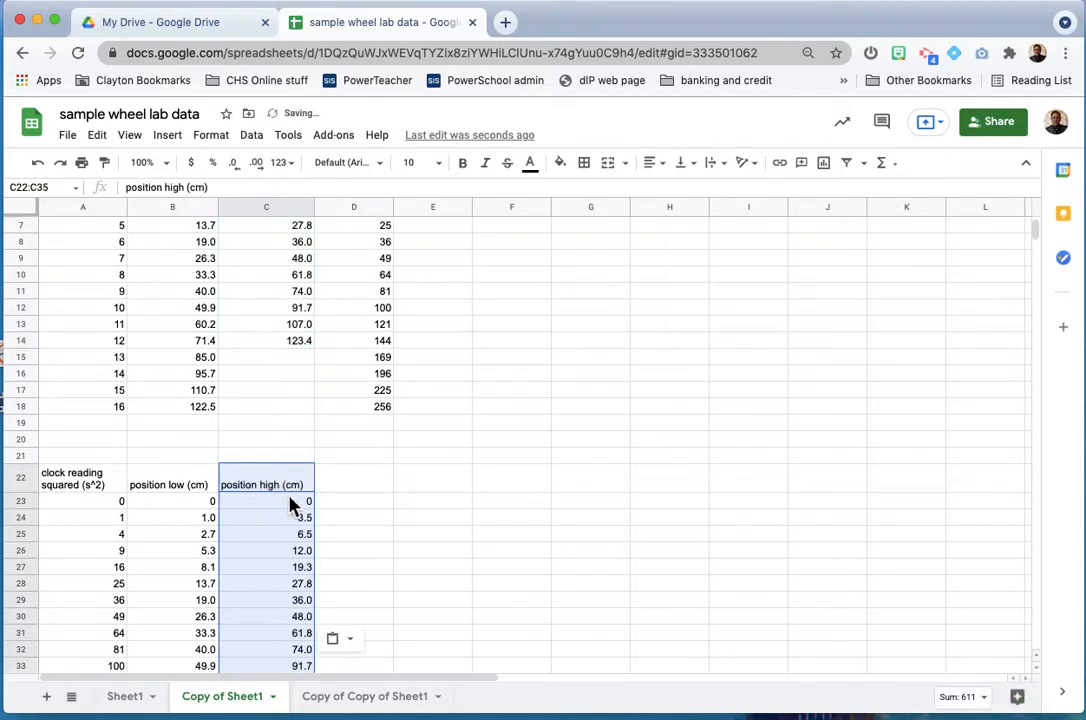
Step: Move the high position values C23:C35 down so they start at C40
{"action": "left_click", "coordinate": [283, 507]}
{"action": "scroll", "coordinate": [284, 516], "scroll_direction": "down", "scroll_amount": 3}
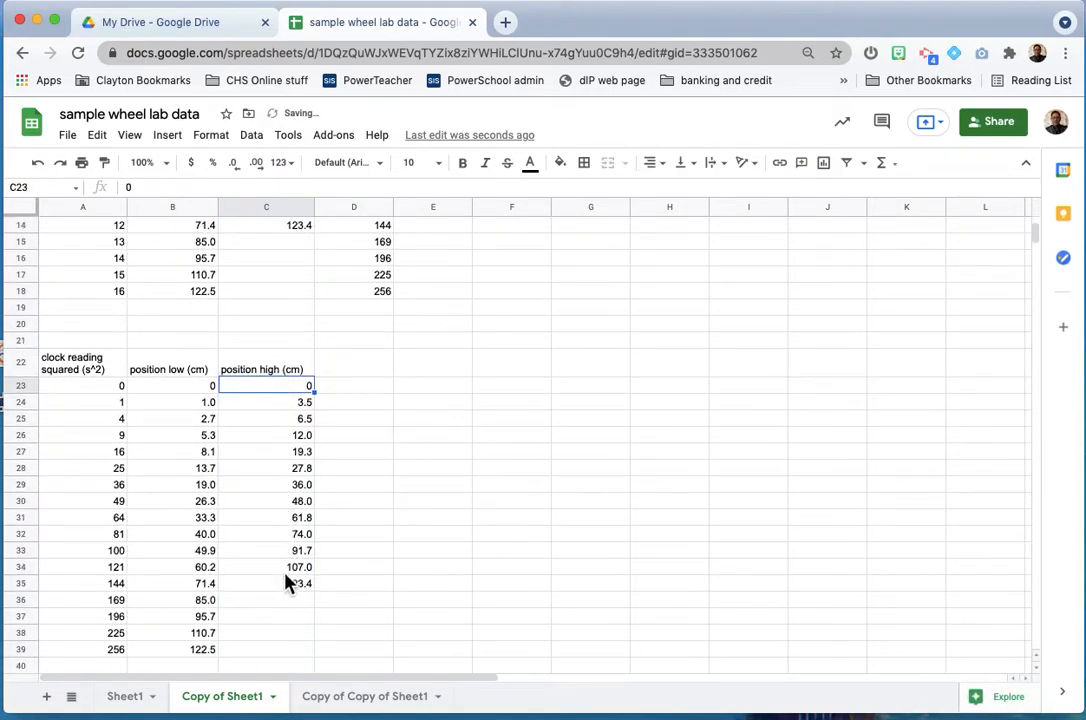
{"action": "left_click", "coordinate": [283, 590], "text": "shift"}
{"action": "key", "text": "ctrl+c"}
{"action": "scroll", "coordinate": [285, 590], "scroll_direction": "down", "scroll_amount": 1}
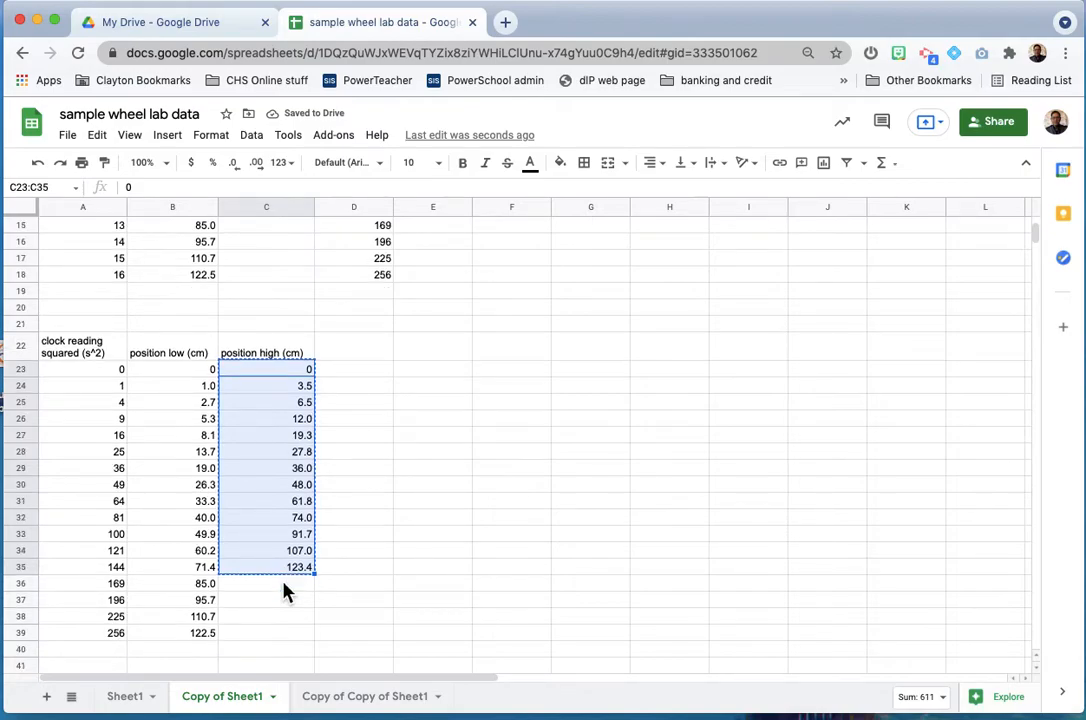
{"action": "left_click", "coordinate": [273, 624]}
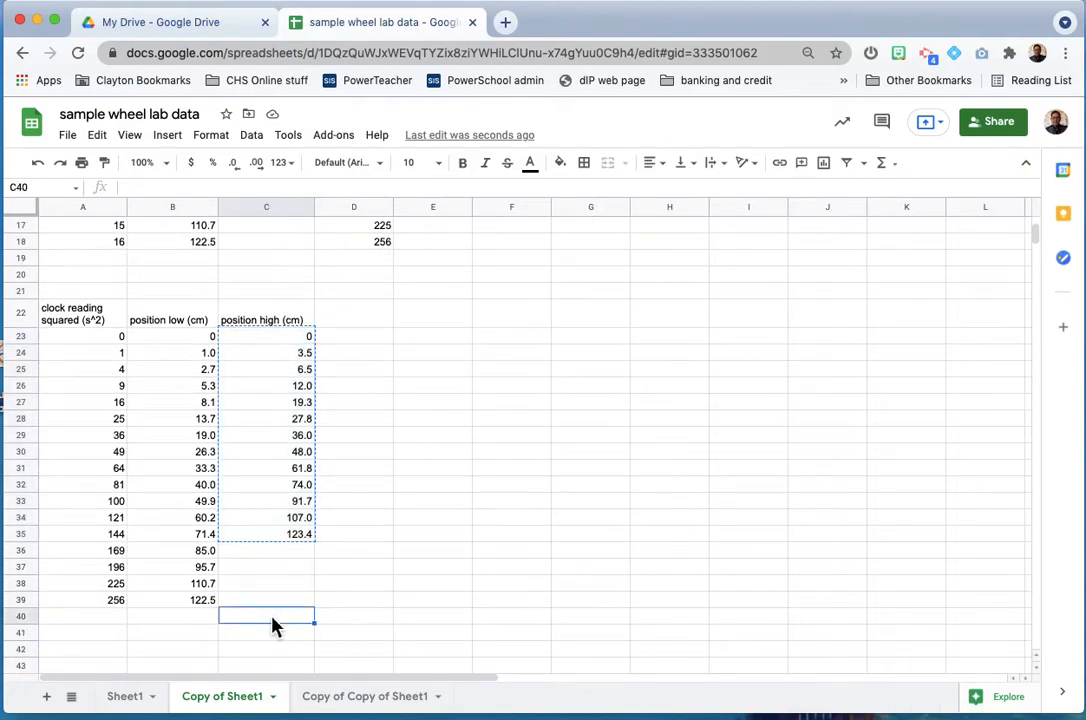
{"action": "key", "text": "ctrl+v"}
{"action": "scroll", "coordinate": [332, 562], "scroll_direction": "down", "scroll_amount": 2}
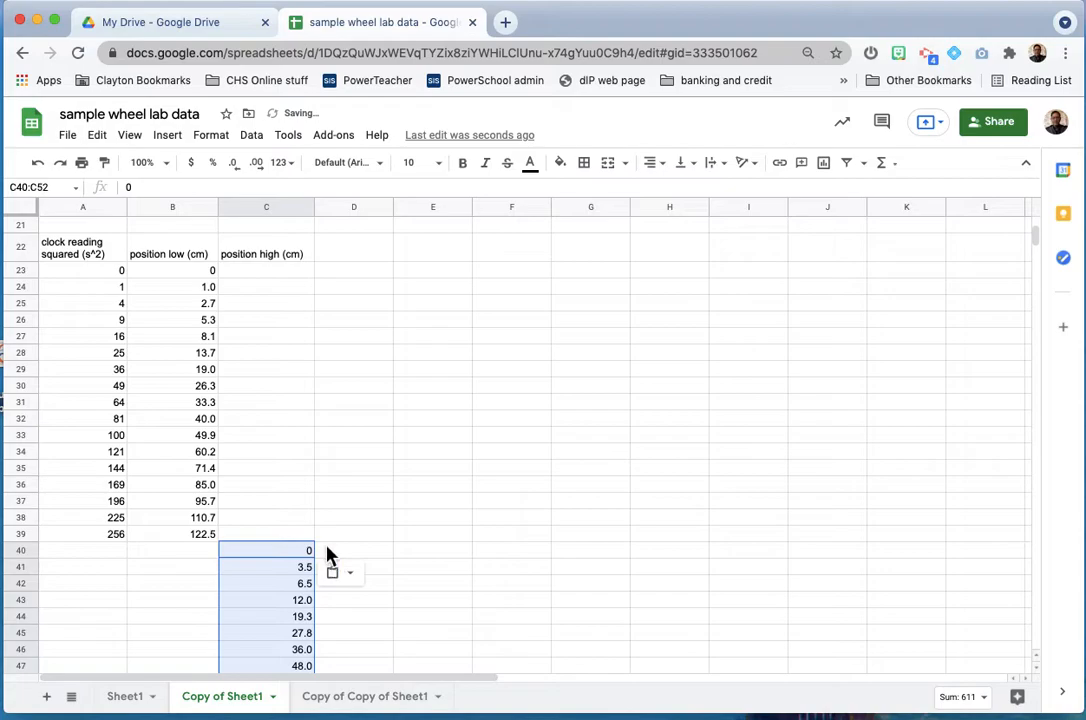
Step: Copy the clock reading squared values A23:A35 and paste them starting at A40
{"action": "left_click", "coordinate": [110, 272]}
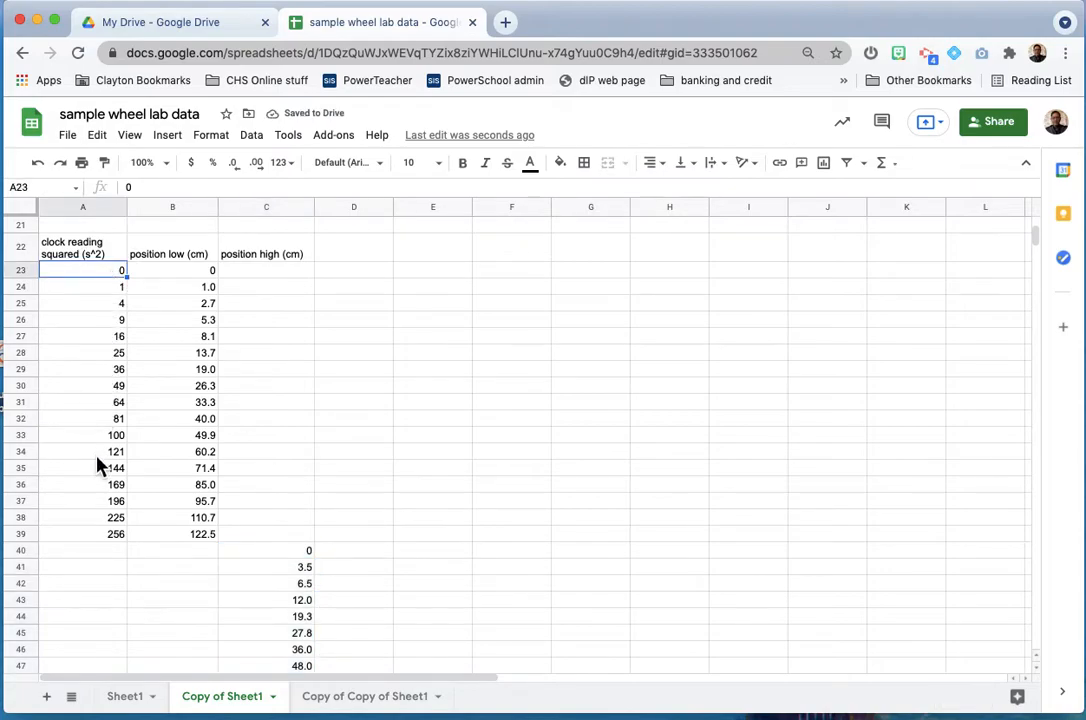
{"action": "scroll", "coordinate": [97, 465], "scroll_direction": "up", "scroll_amount": 5}
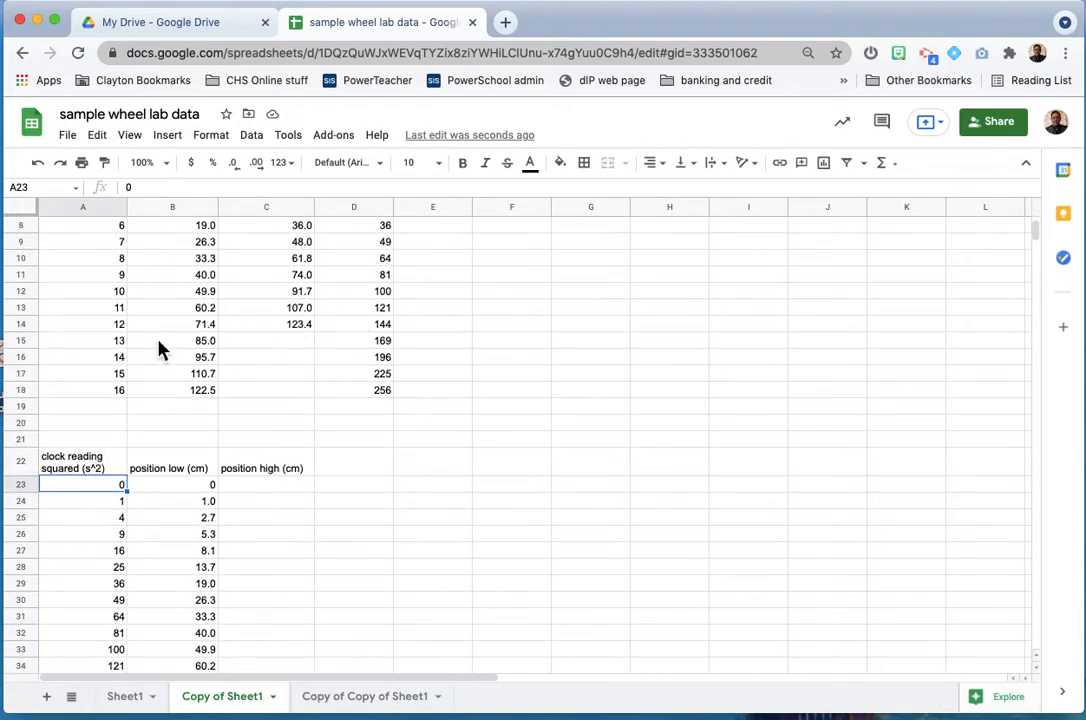
{"action": "scroll", "coordinate": [160, 348], "scroll_direction": "down", "scroll_amount": 3}
{"action": "left_click", "coordinate": [110, 553], "text": "shift"}
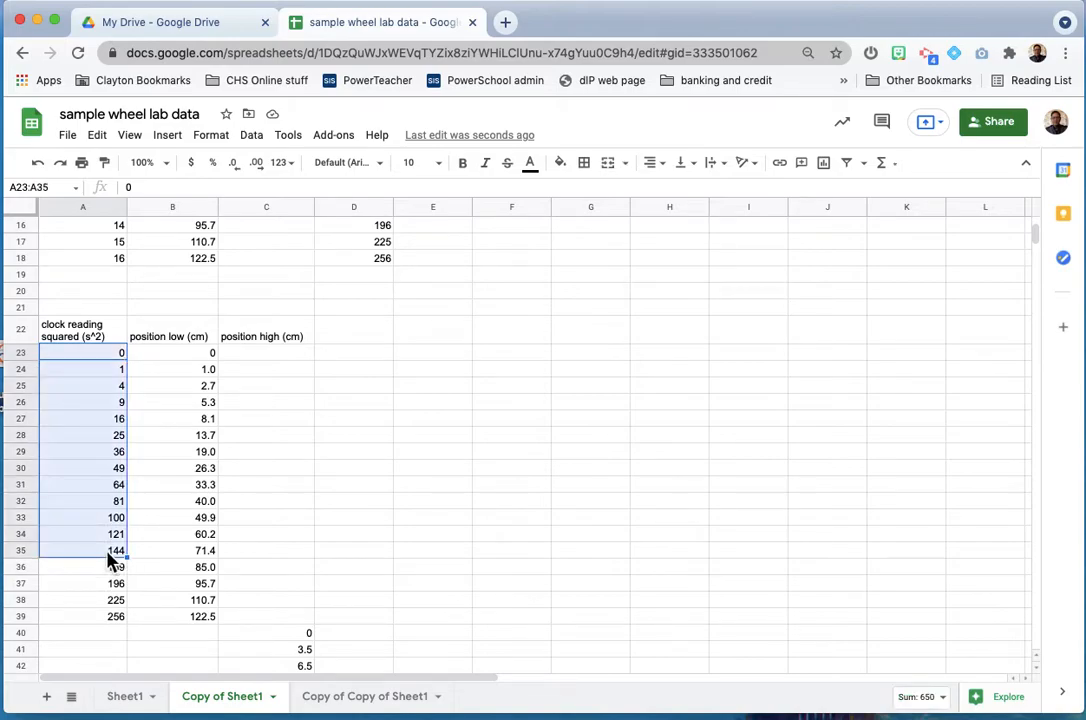
{"action": "key", "text": "super+c"}
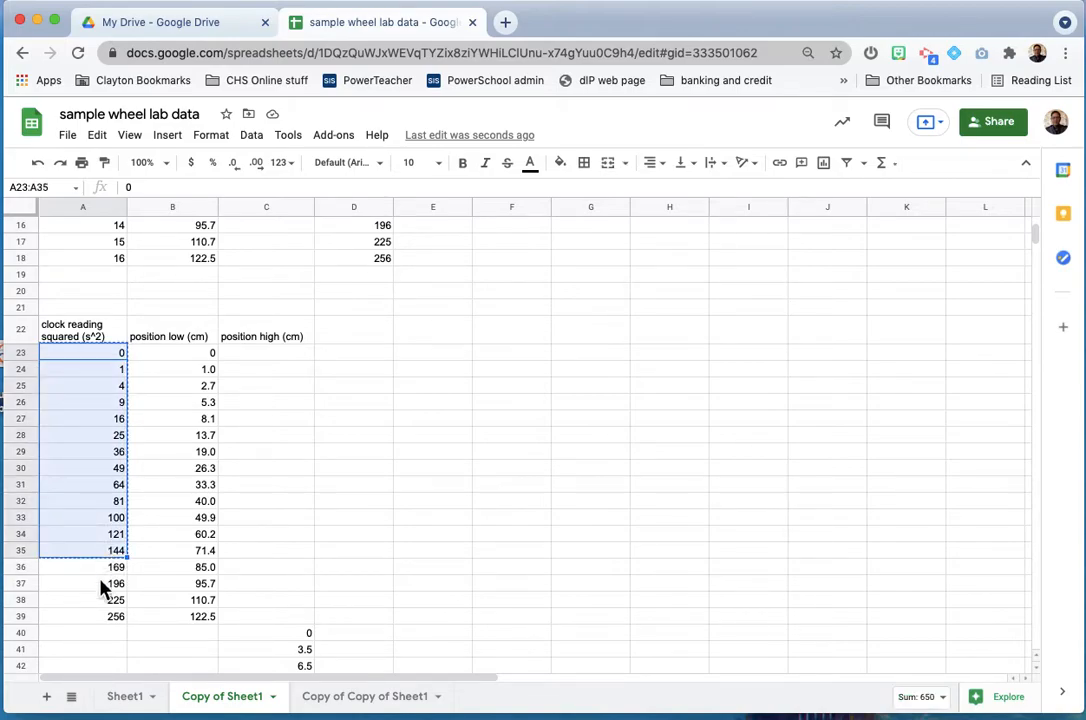
{"action": "left_click", "coordinate": [99, 640]}
{"action": "key", "text": "super+v"}
{"action": "scroll", "coordinate": [120, 612], "scroll_direction": "down", "scroll_amount": 3}
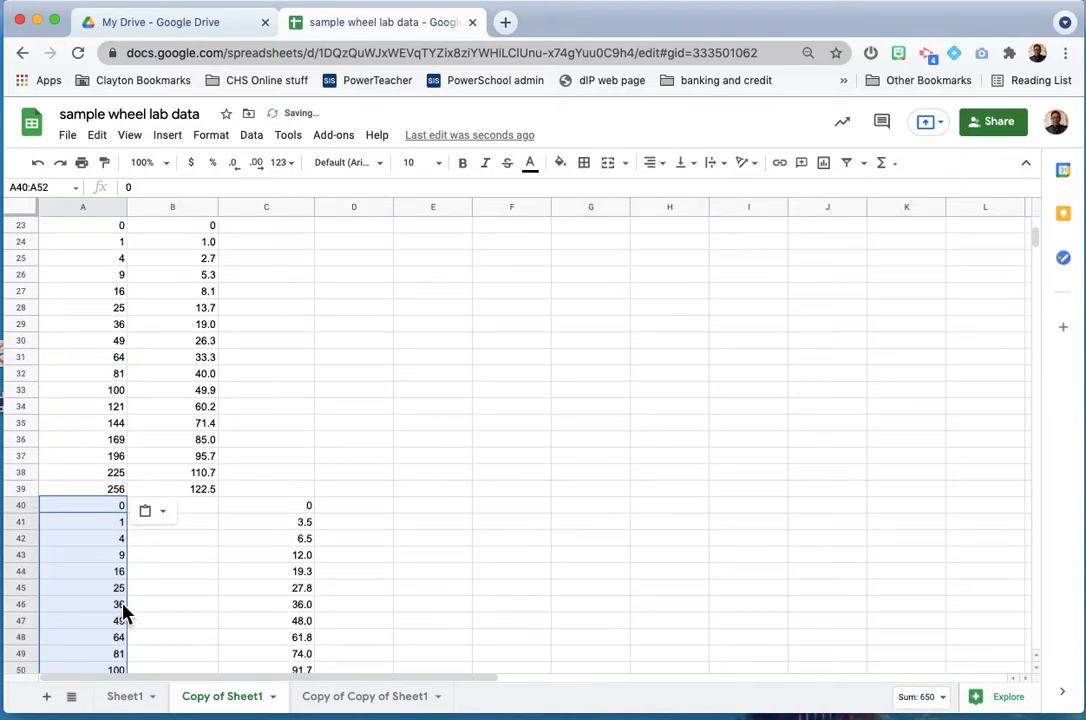
Step: Review the stacked data layout and compare it with the data and chart on Sheet1, then return to Copy of Sheet1
{"action": "left_click", "coordinate": [465, 458]}
{"action": "scroll", "coordinate": [473, 465], "scroll_direction": "down", "scroll_amount": 1}
{"action": "scroll", "coordinate": [474, 468], "scroll_direction": "up", "scroll_amount": 3}
{"action": "scroll", "coordinate": [473, 468], "scroll_direction": "up", "scroll_amount": 1}
{"action": "scroll", "coordinate": [473, 468], "scroll_direction": "down", "scroll_amount": 2}
{"action": "scroll", "coordinate": [473, 468], "scroll_direction": "up", "scroll_amount": 2}
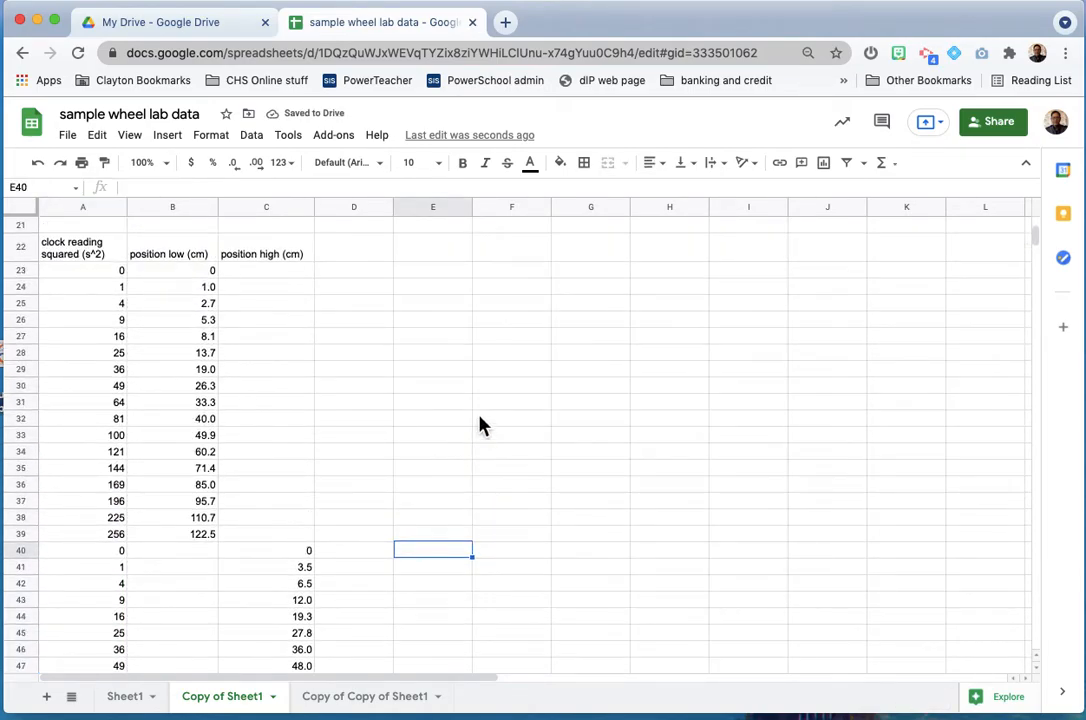
{"action": "left_click", "coordinate": [125, 696]}
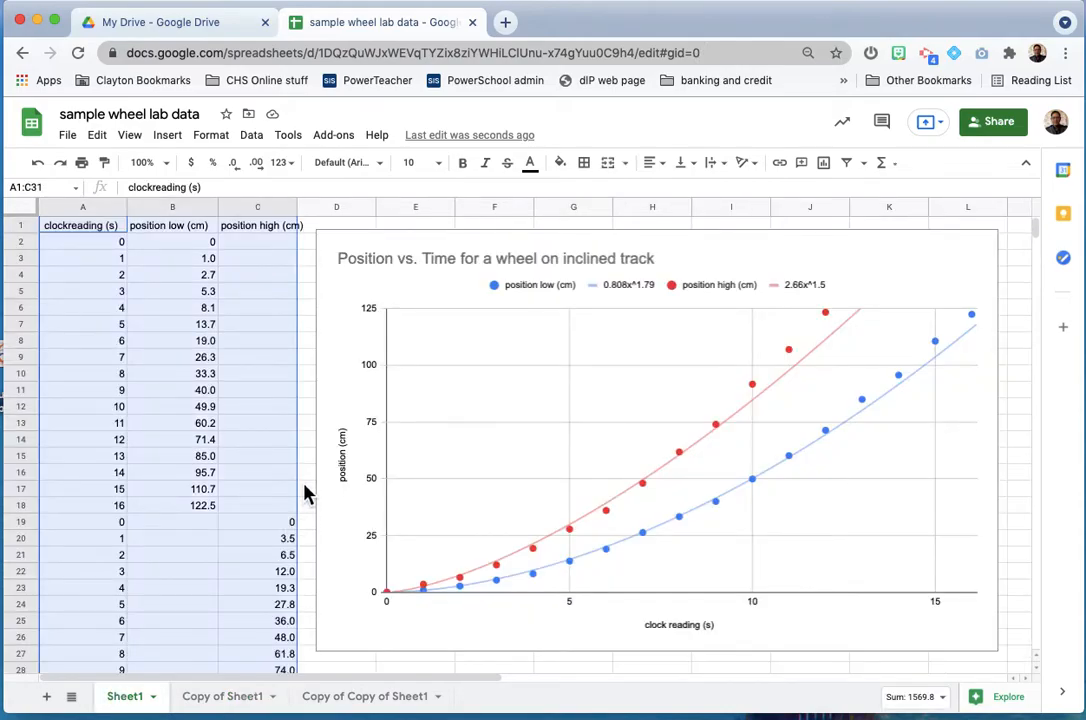
{"action": "scroll", "coordinate": [304, 493], "scroll_direction": "down", "scroll_amount": 2}
{"action": "scroll", "coordinate": [304, 493], "scroll_direction": "up", "scroll_amount": 1}
{"action": "left_click", "coordinate": [233, 694]}
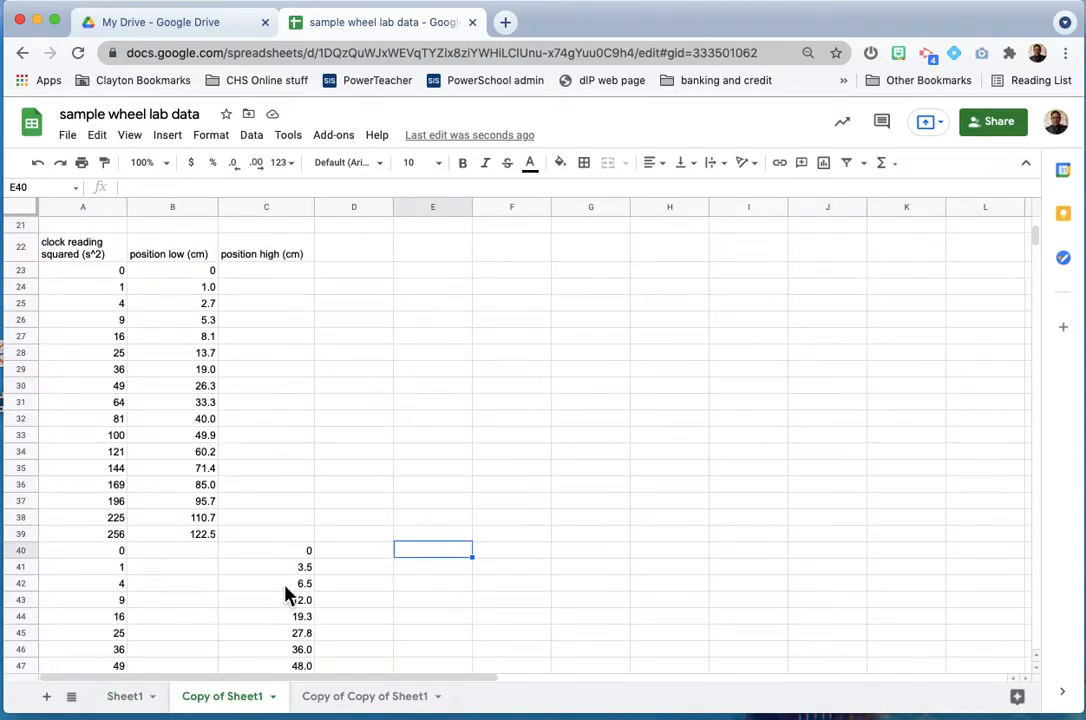
Step: Insert a chart from the restacked data in A22:C52 and place it just beside the table, starting at column D
{"action": "left_click_drag", "start_coordinate": [97, 257], "coordinate": [240, 545]}
{"action": "scroll", "coordinate": [233, 527], "scroll_direction": "down", "scroll_amount": 4}
{"action": "scroll", "coordinate": [238, 531], "scroll_direction": "down", "scroll_amount": 1}
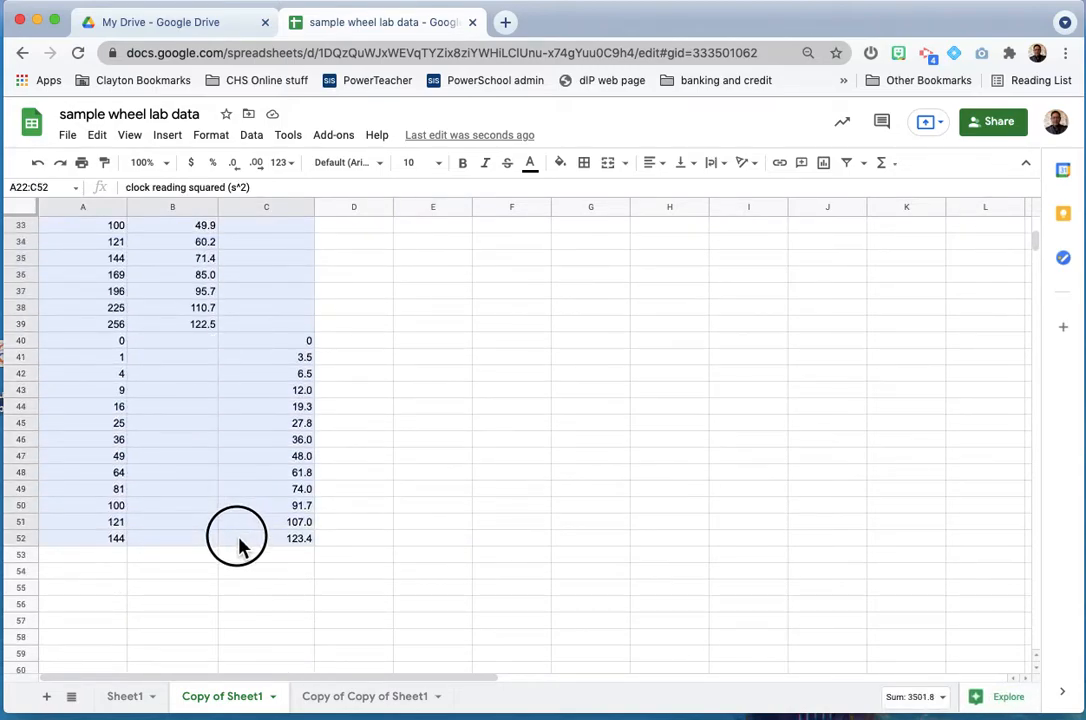
{"action": "scroll", "coordinate": [240, 545], "scroll_direction": "up", "scroll_amount": 5}
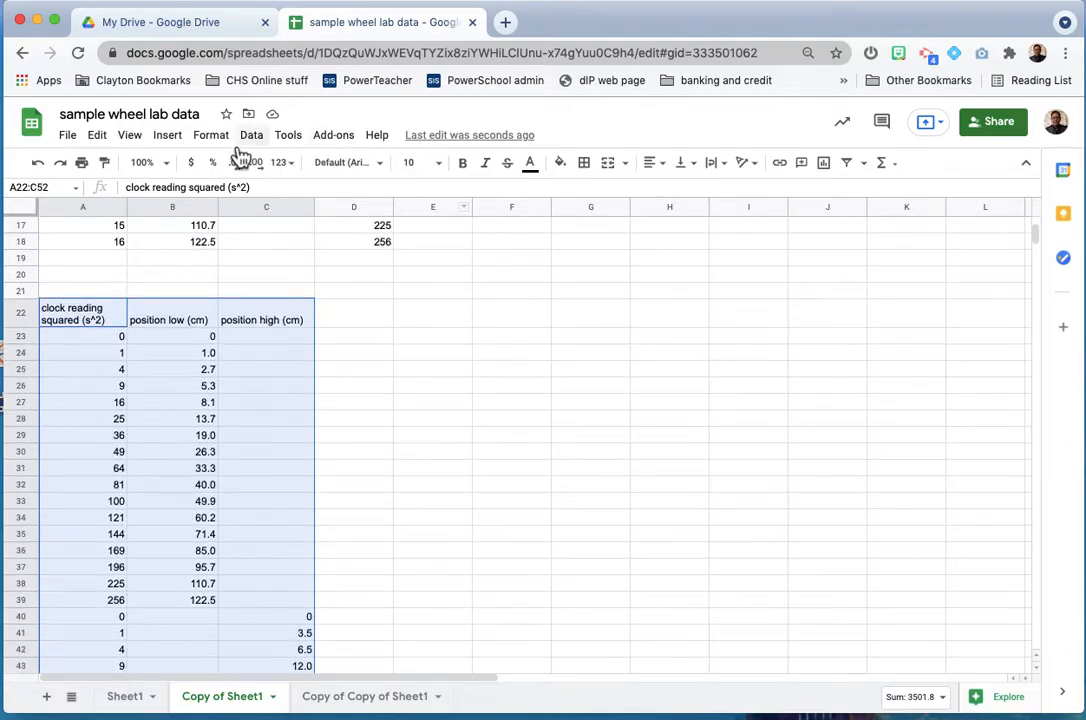
{"action": "left_click", "coordinate": [167, 135]}
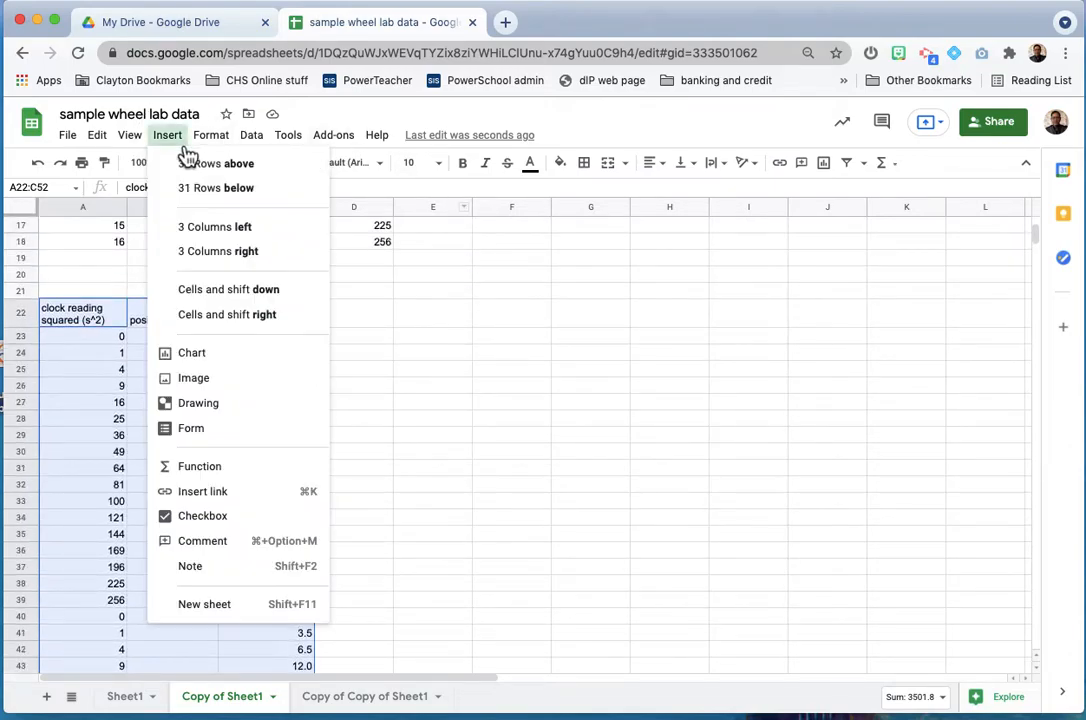
{"action": "left_click", "coordinate": [205, 364]}
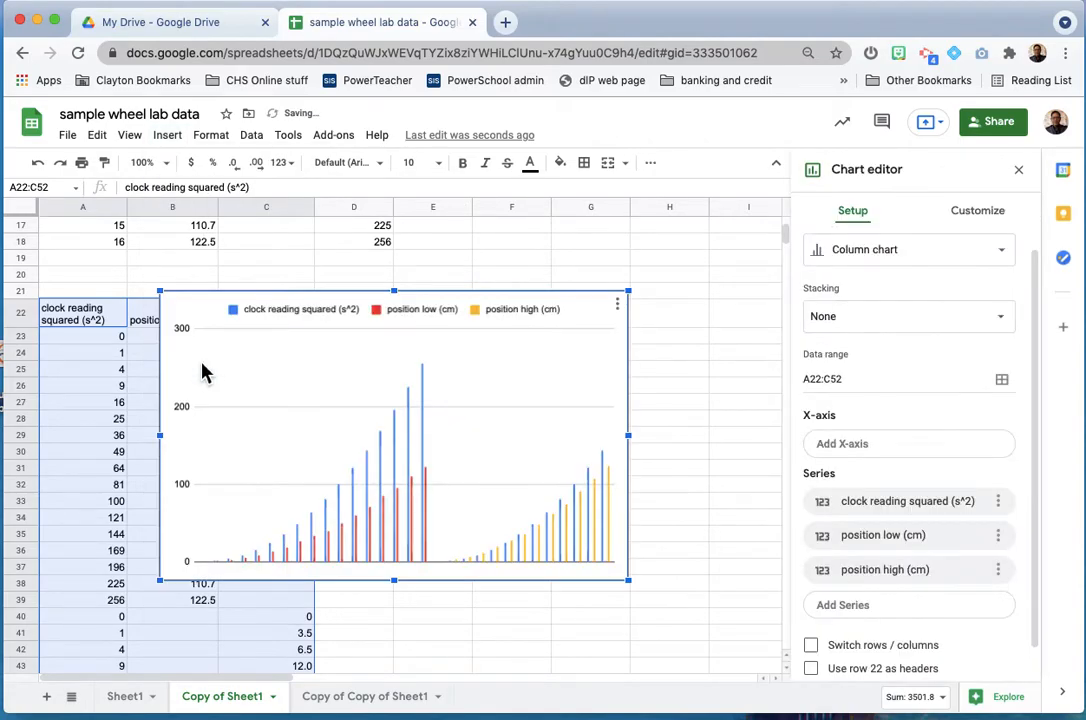
{"action": "left_click_drag", "start_coordinate": [339, 352], "coordinate": [506, 323]}
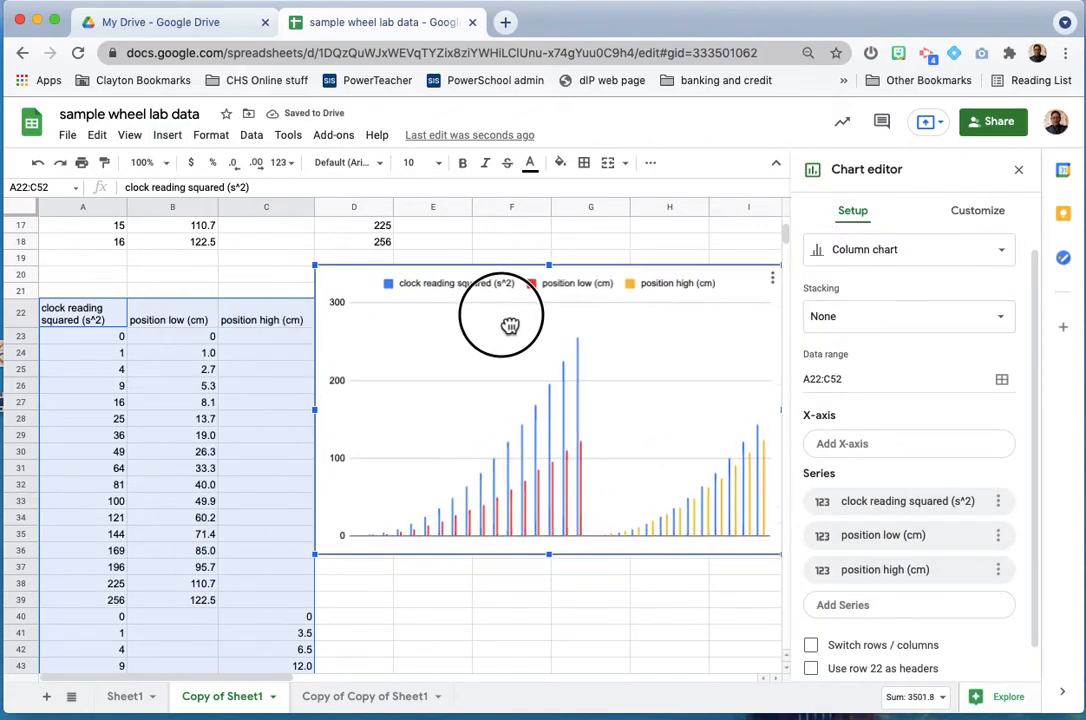
Step: Change the new chart's type from column to scatter
{"action": "left_click", "coordinate": [876, 262]}
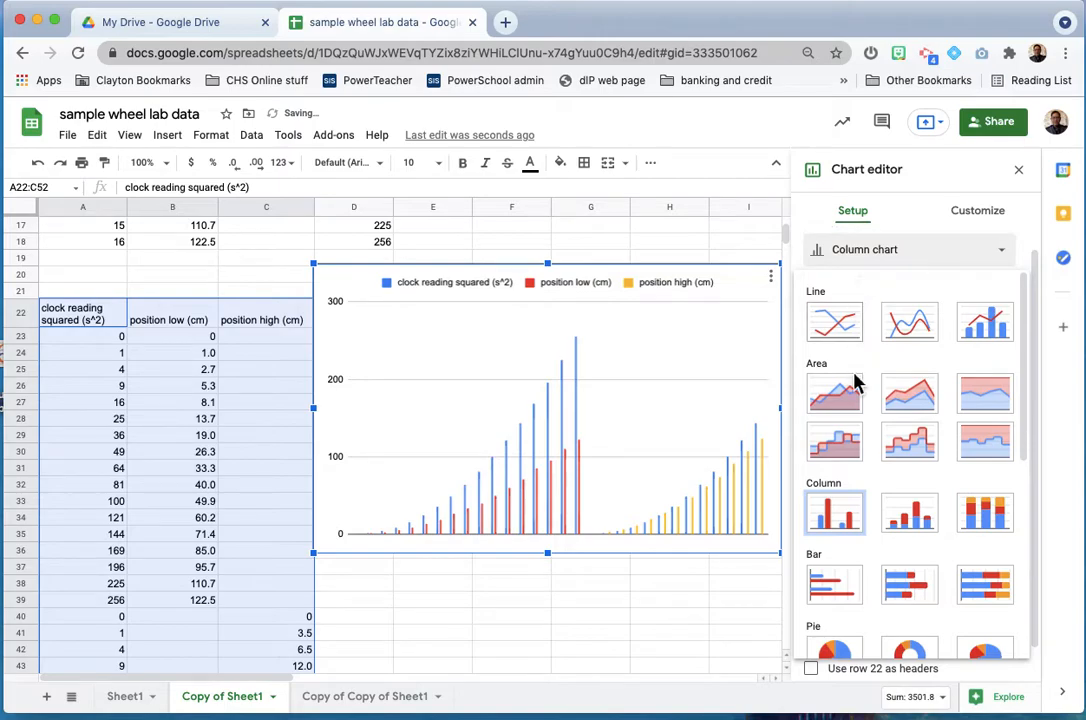
{"action": "scroll", "coordinate": [855, 470], "scroll_direction": "down", "scroll_amount": 5}
{"action": "left_click", "coordinate": [836, 455]}
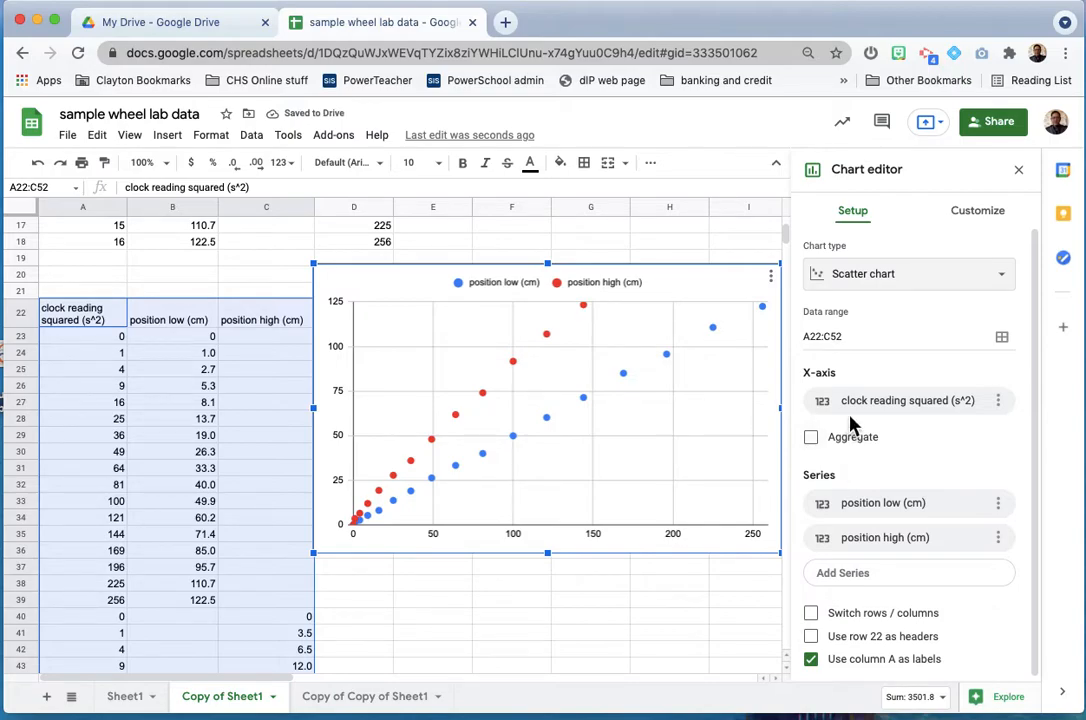
{"action": "scroll", "coordinate": [856, 404], "scroll_direction": "down", "scroll_amount": 1}
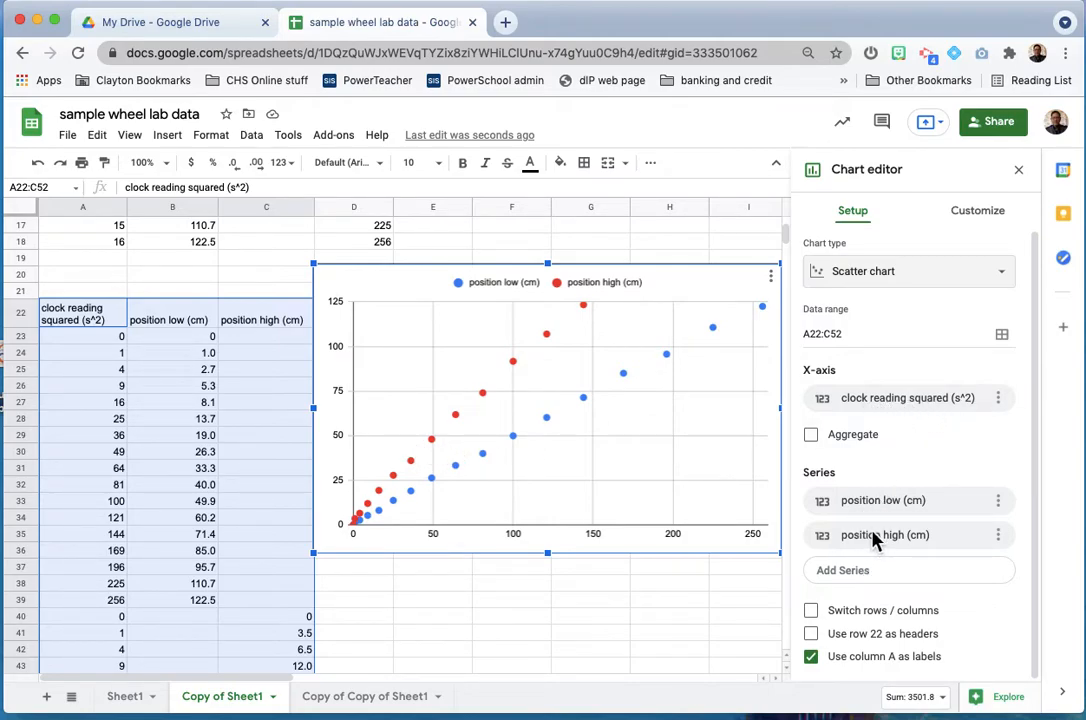
Step: Enter "Position vs Clock Reading^2 for a wheel on incline" as the scatter chart's vertical axis title
{"action": "left_click", "coordinate": [977, 212]}
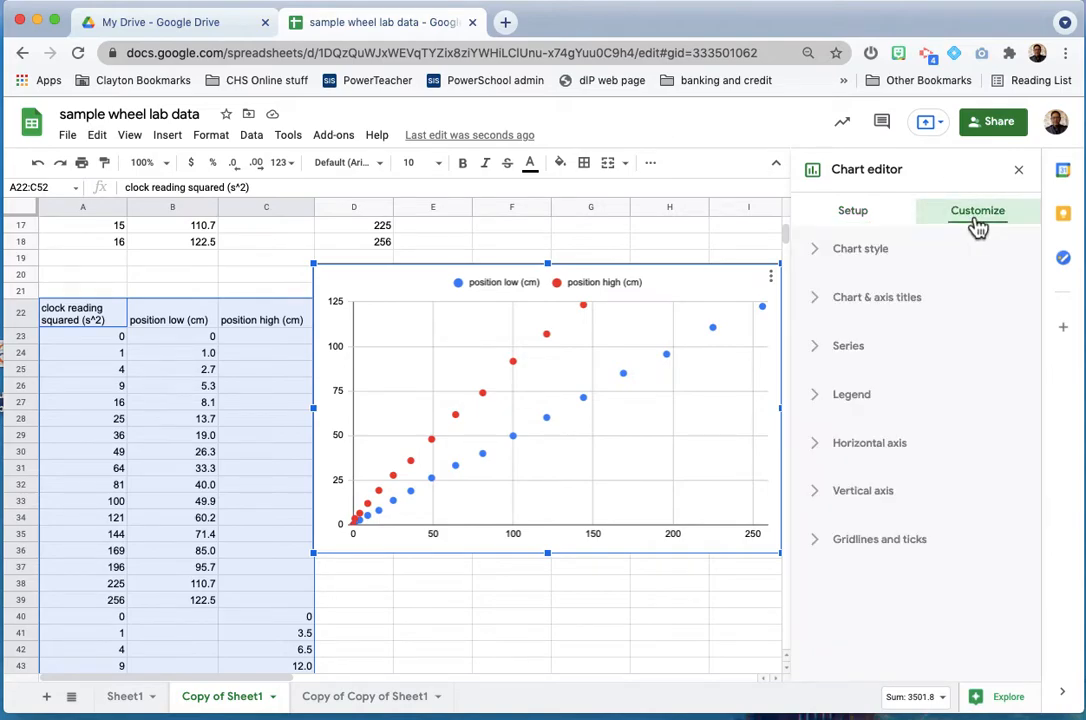
{"action": "left_click", "coordinate": [833, 300]}
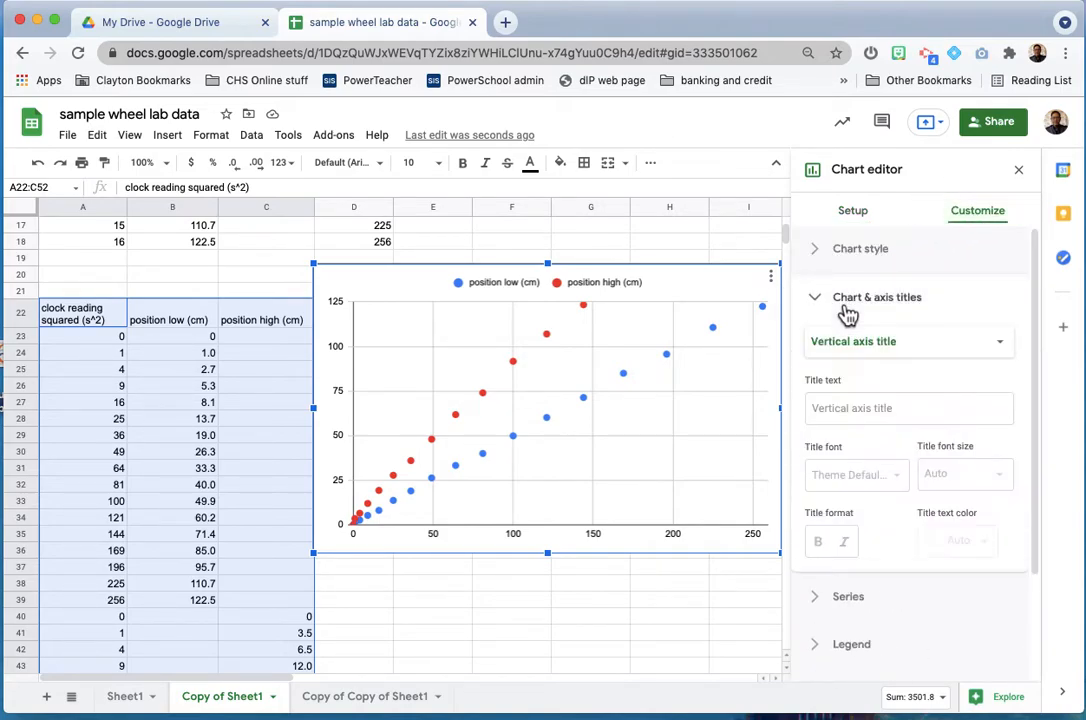
{"action": "left_click", "coordinate": [841, 415]}
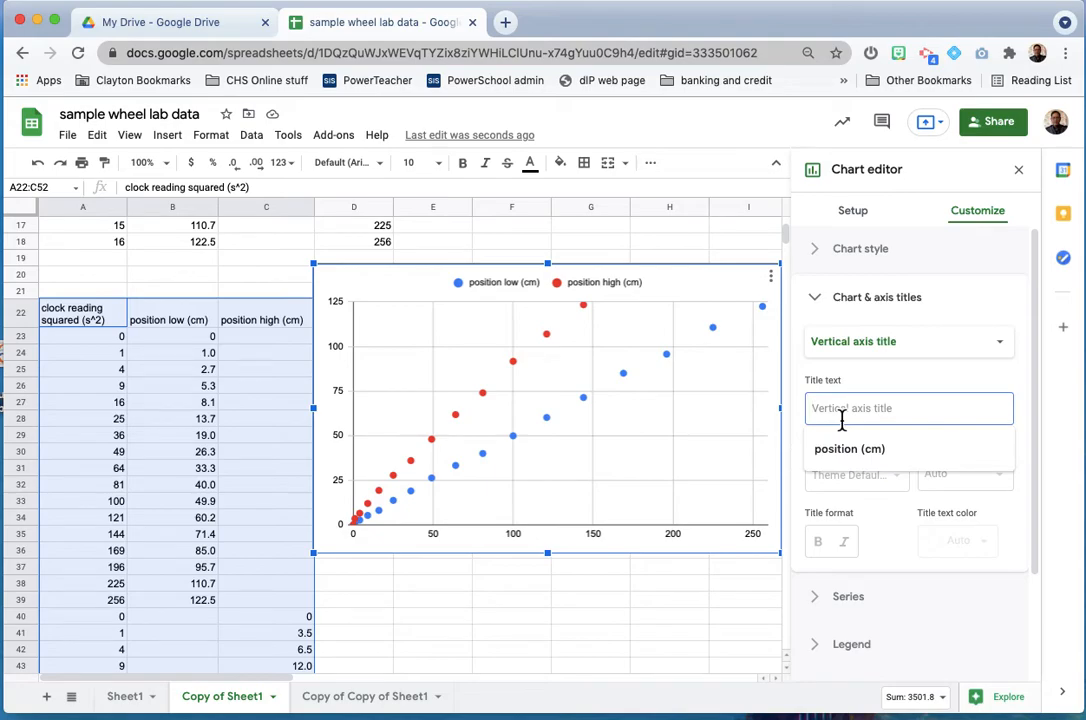
{"action": "type", "text": "Position vs Clcok"}
{"action": "key", "text": "BackSpace"}
{"action": "type", "text": "ock Readig"}
{"action": "type", "text": "i"}
{"action": "type", "text": "g"}
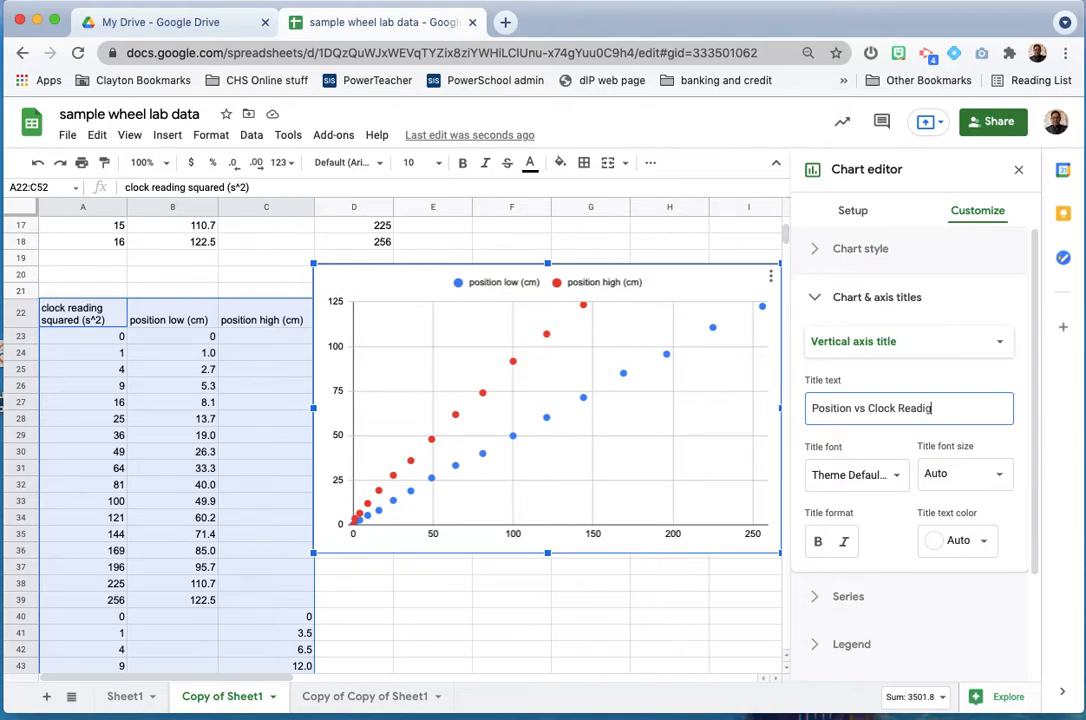
{"action": "type", "text": "ng^2 for a wh"}
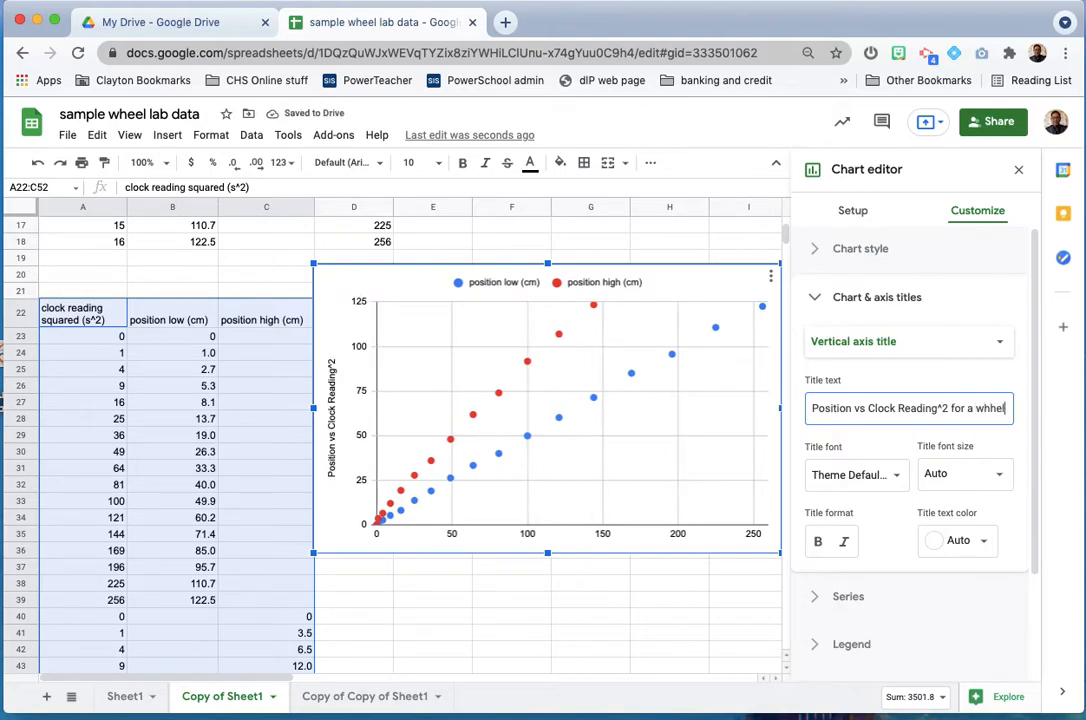
{"action": "type", "text": "eel on"}
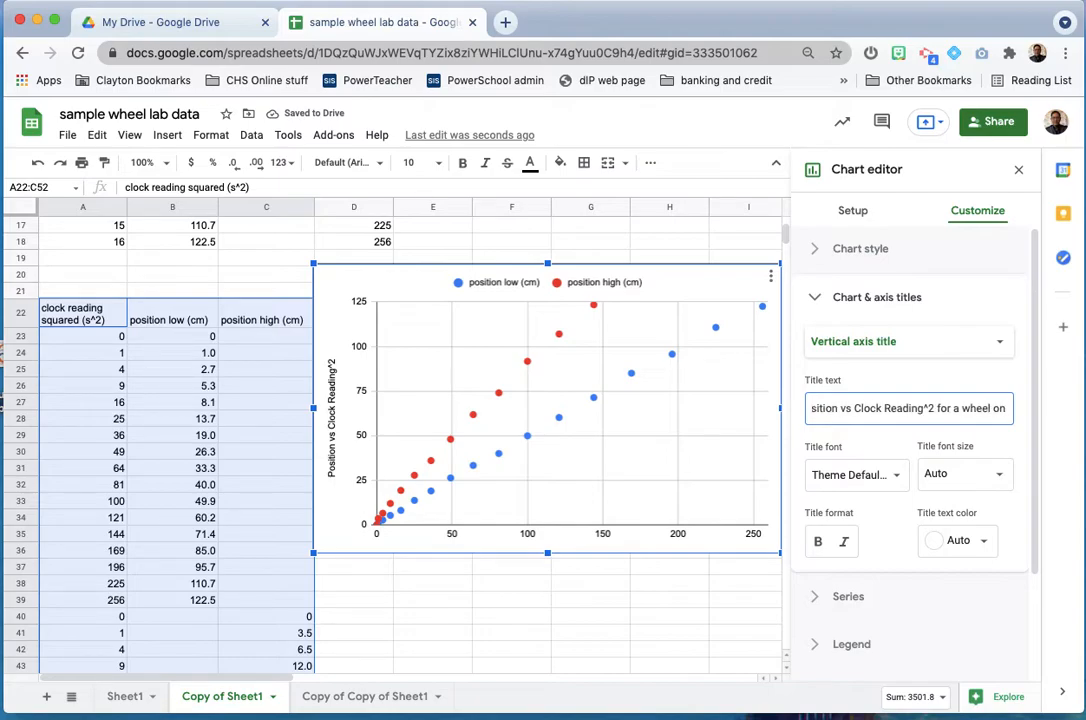
{"action": "type", "text": " incline"}
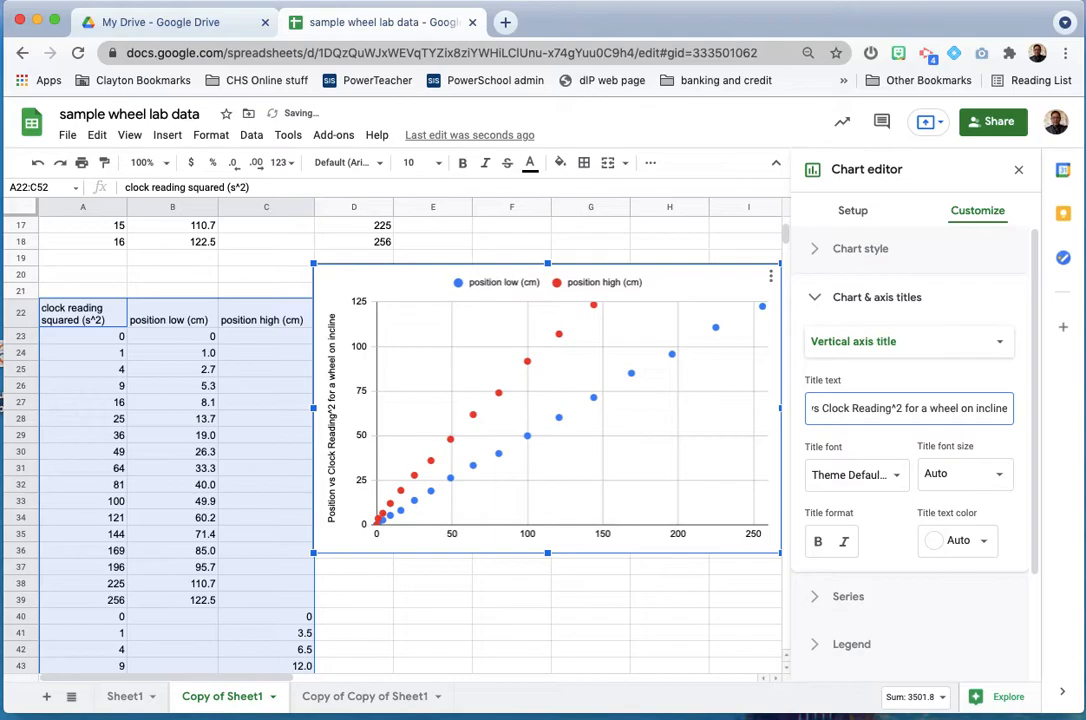
Step: Move the text "Position vs Clock Reading^2 for a wheel on incline" from the vertical axis title to the chart title
{"action": "left_click", "coordinate": [902, 346]}
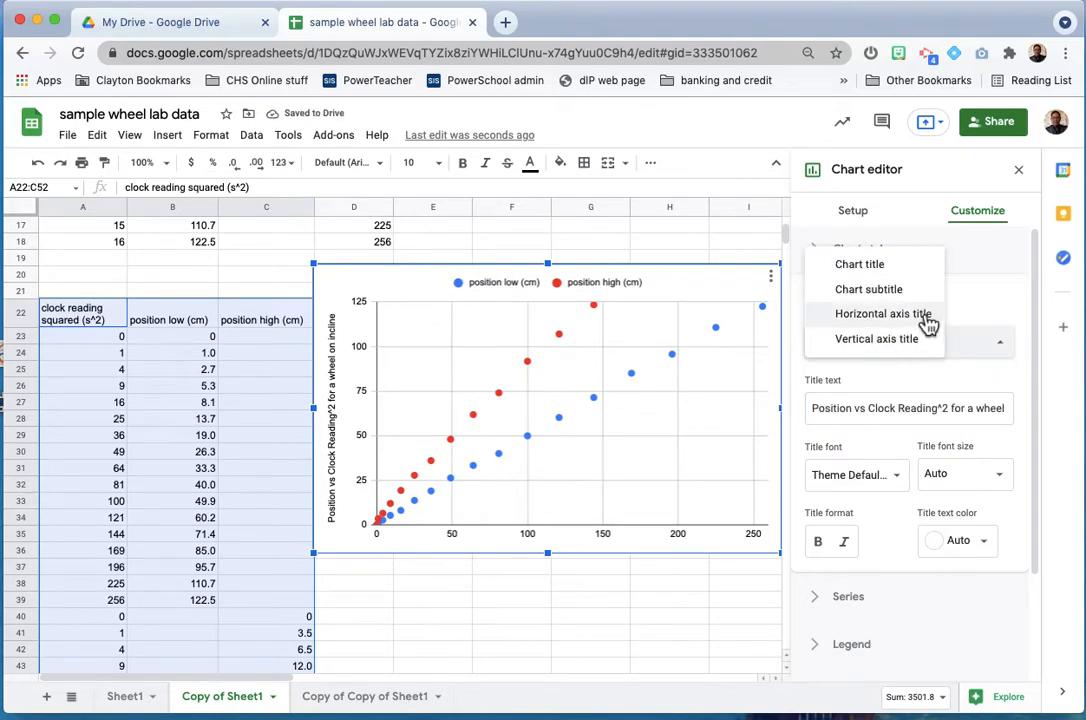
{"action": "left_click", "coordinate": [927, 318]}
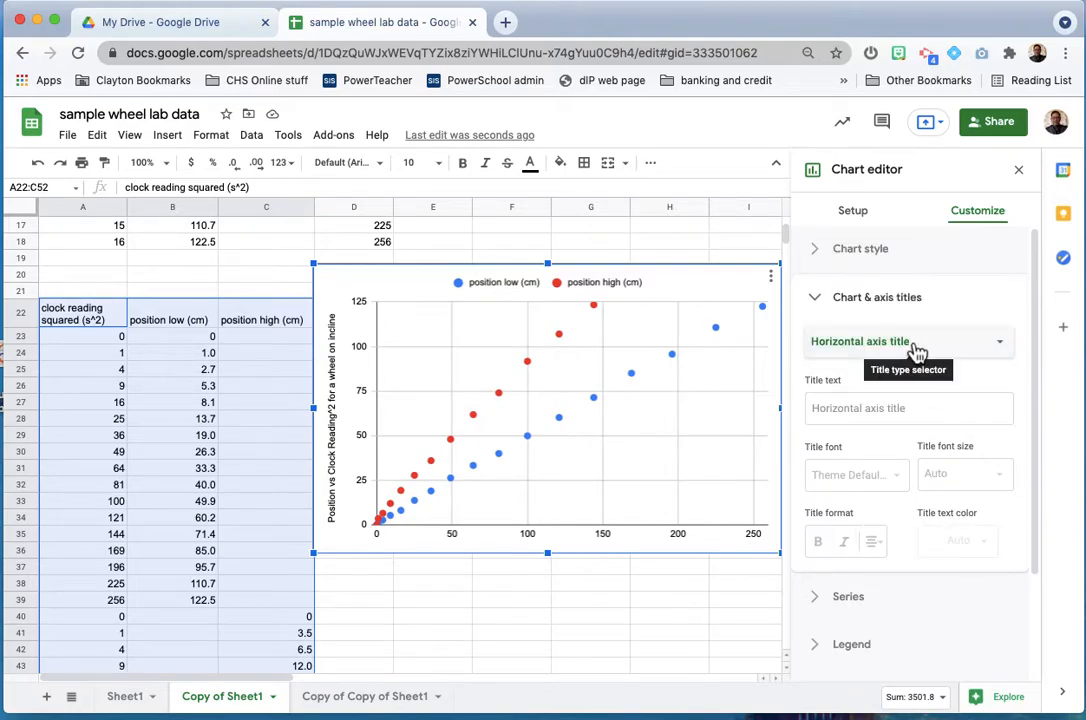
{"action": "left_click", "coordinate": [893, 352]}
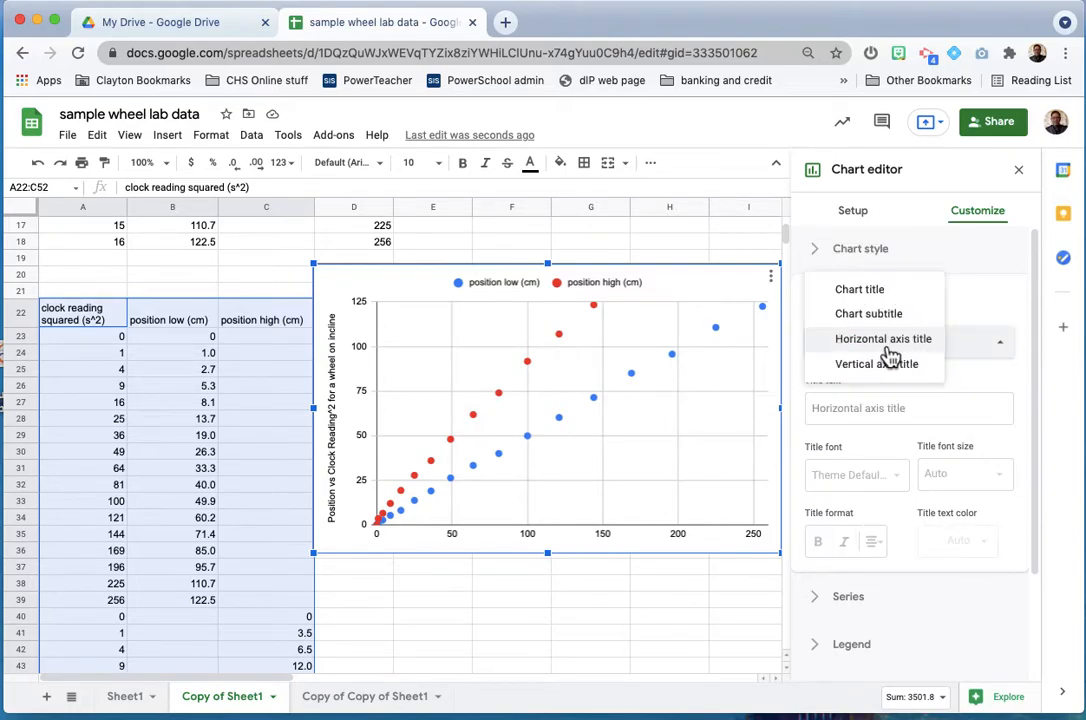
{"action": "left_click", "coordinate": [883, 372]}
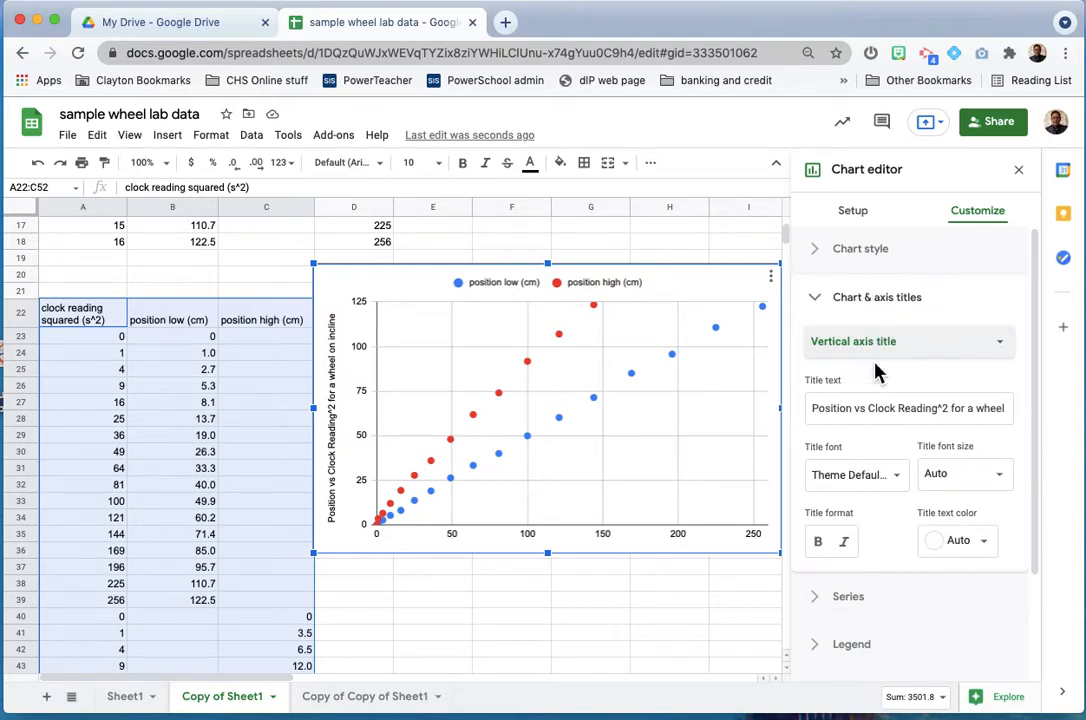
{"action": "triple_click", "coordinate": [868, 414]}
{"action": "key", "text": "super+c"}
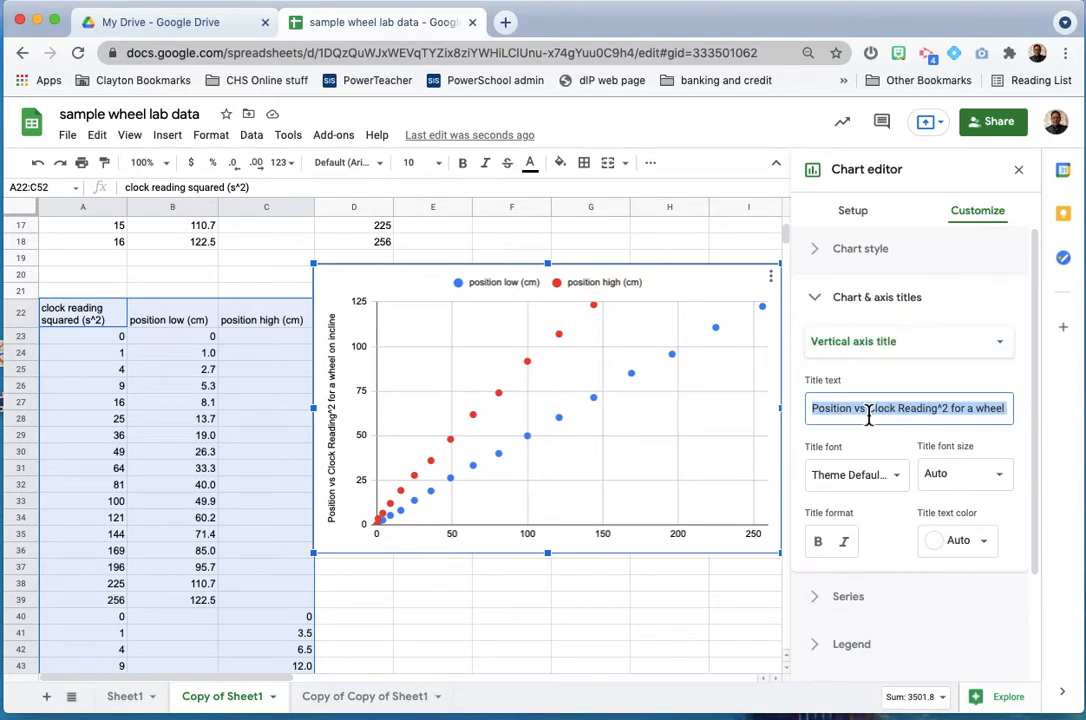
{"action": "key", "text": "BackSpace"}
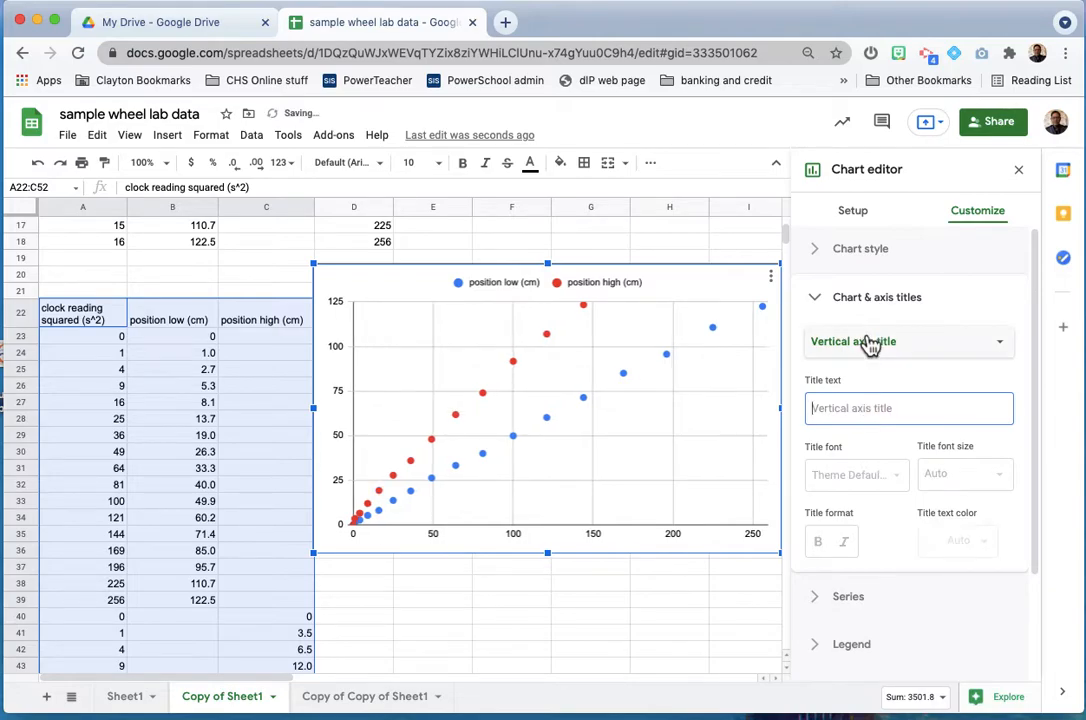
{"action": "left_click", "coordinate": [835, 336]}
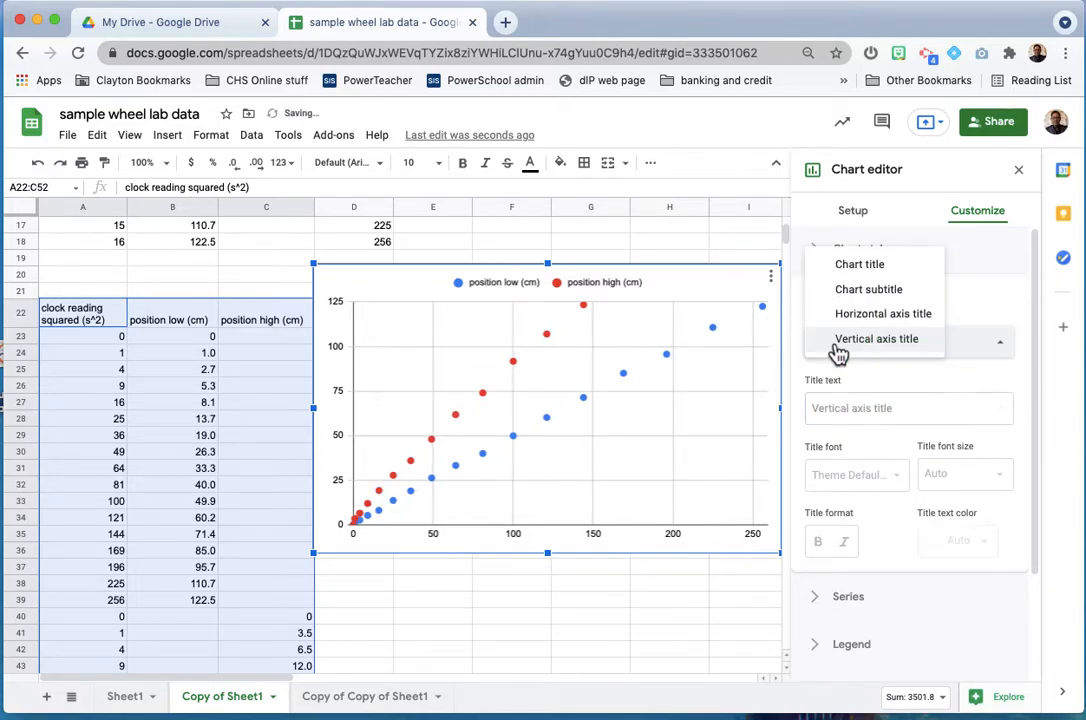
{"action": "left_click", "coordinate": [845, 265]}
{"action": "left_click", "coordinate": [858, 414]}
{"action": "key", "text": "super+v"}
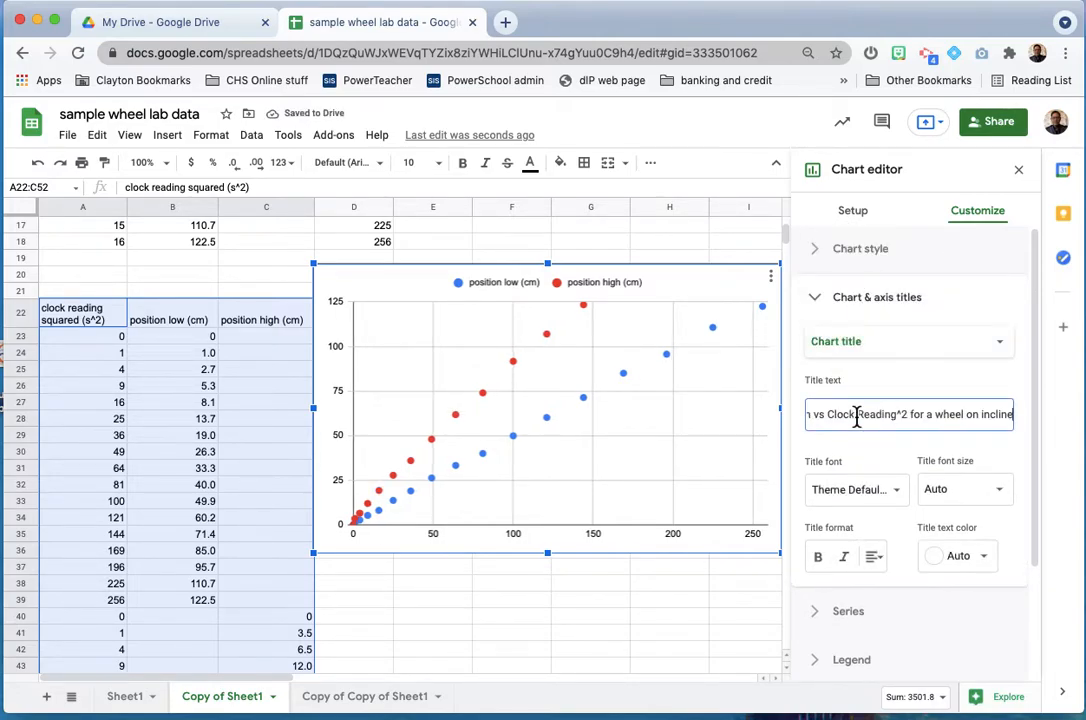
Step: Set the chart's horizontal axis title to "clock reading^2 (s^2)"
{"action": "left_click", "coordinate": [862, 343]}
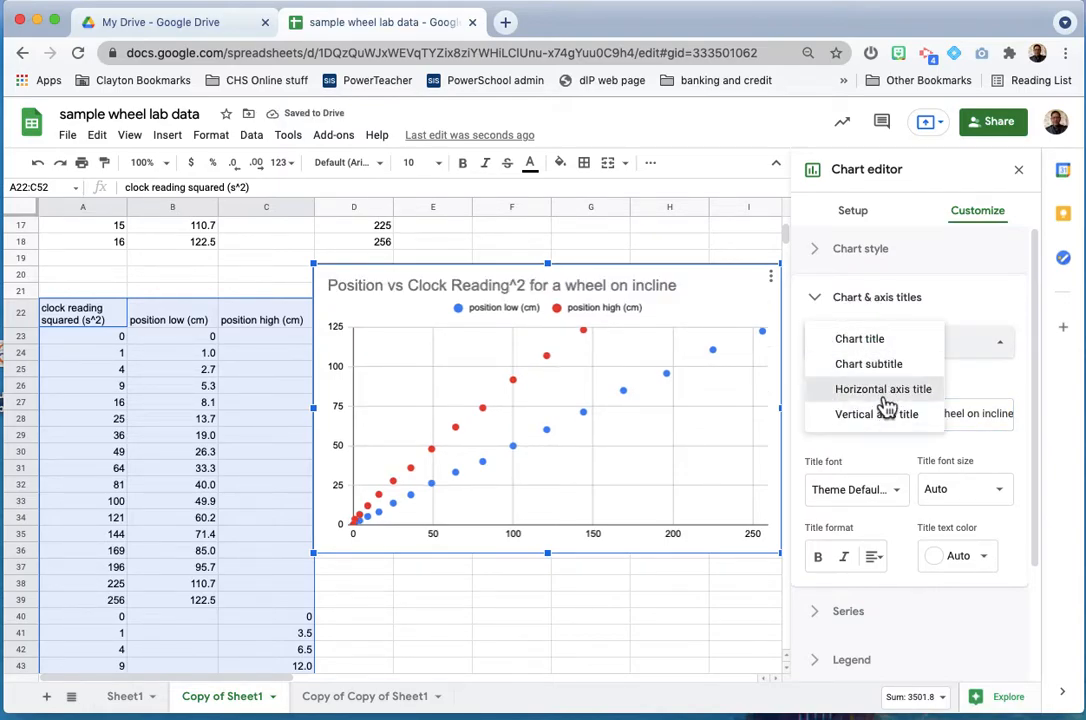
{"action": "left_click", "coordinate": [883, 391]}
{"action": "left_click", "coordinate": [854, 418]}
{"action": "type", "text": "clo"}
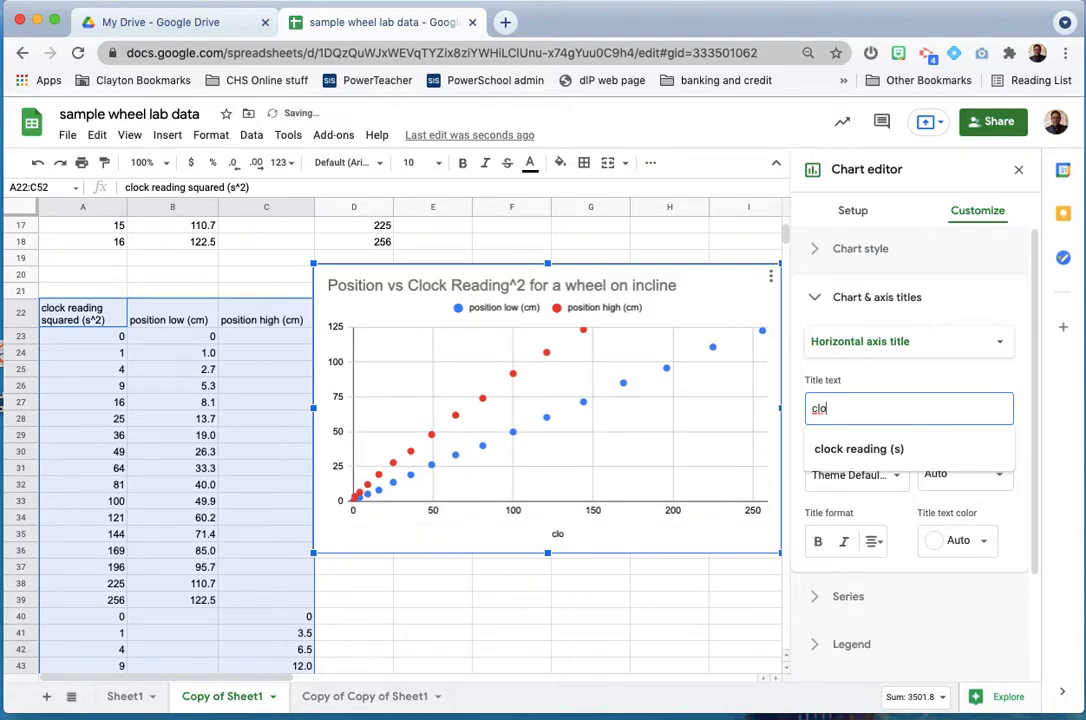
{"action": "left_click", "coordinate": [888, 450]}
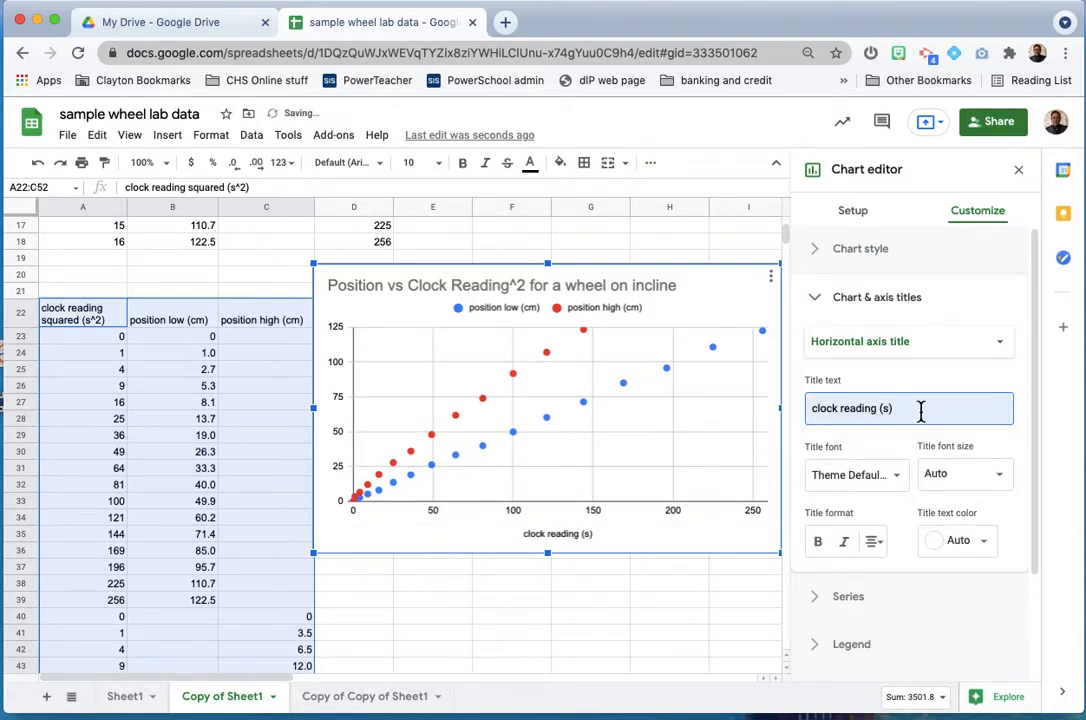
{"action": "type", "text": "^2 (s"}
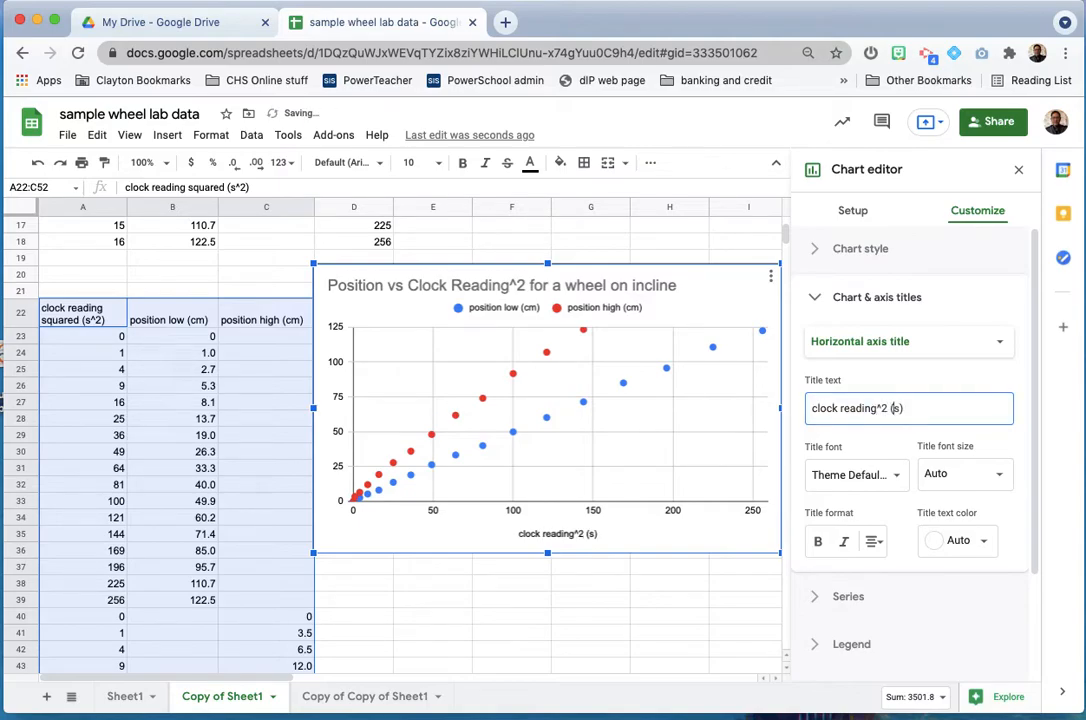
{"action": "type", "text": "^2"}
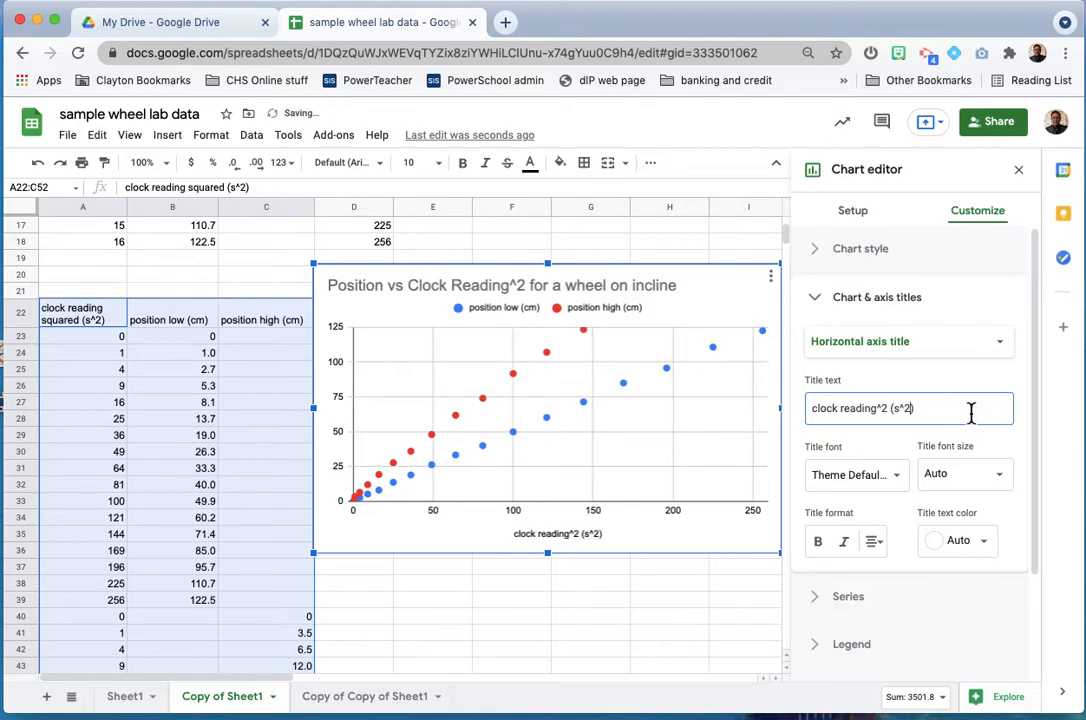
Step: Set the chart's vertical axis title to "position (cm)"
{"action": "left_click", "coordinate": [964, 345]}
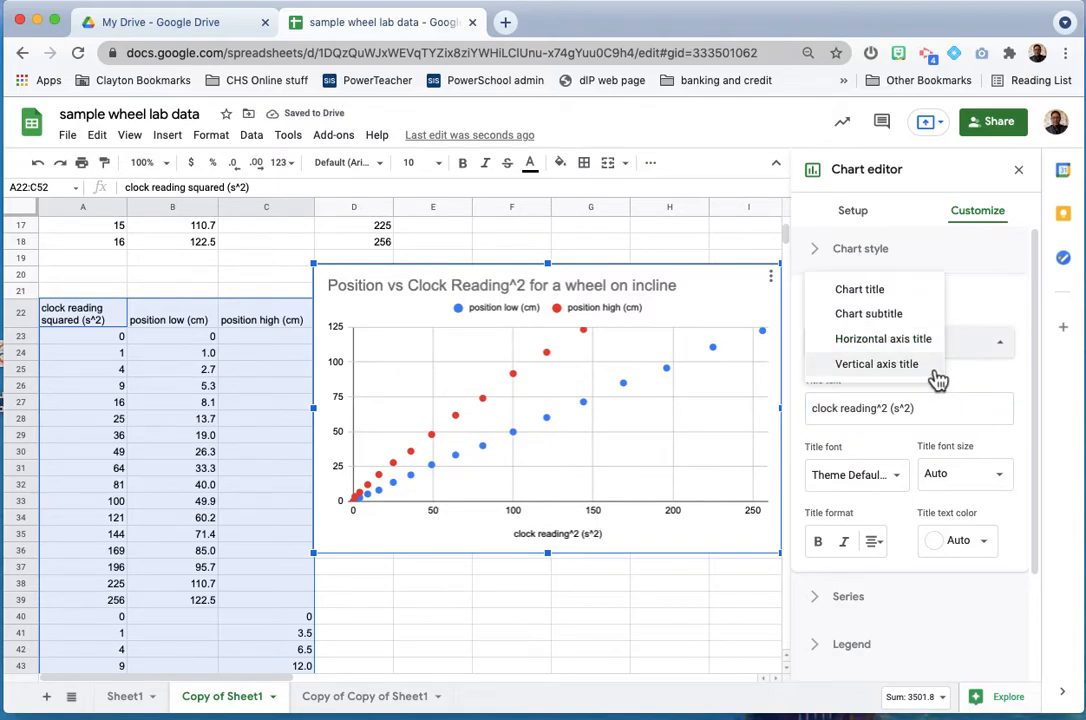
{"action": "left_click", "coordinate": [936, 372]}
{"action": "left_click", "coordinate": [880, 410]}
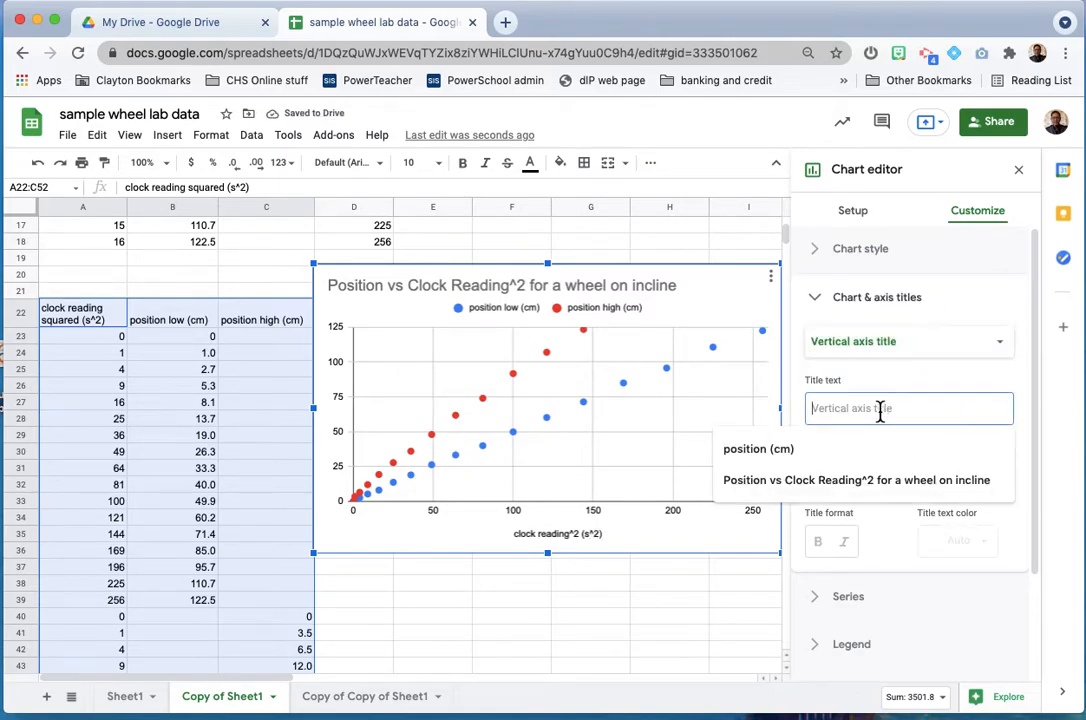
{"action": "left_click", "coordinate": [790, 450]}
{"action": "left_click", "coordinate": [788, 452]}
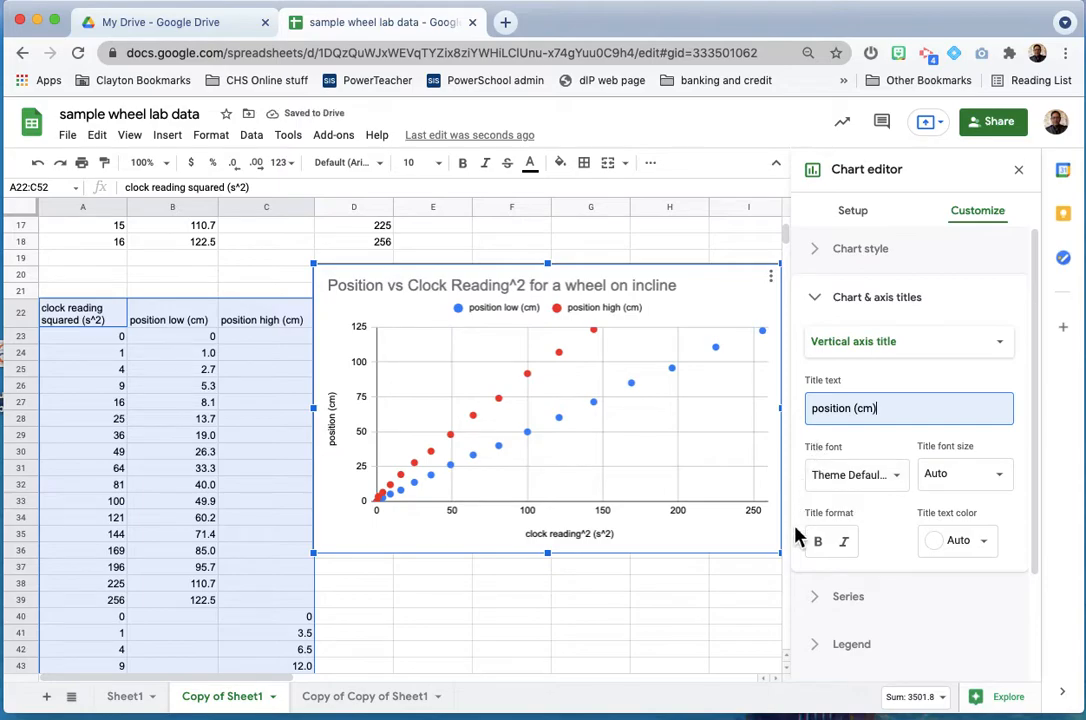
Step: Add linear trendlines to all series of the position versus clock reading squared chart
{"action": "scroll", "coordinate": [805, 538], "scroll_direction": "down", "scroll_amount": 2}
{"action": "left_click", "coordinate": [825, 555]}
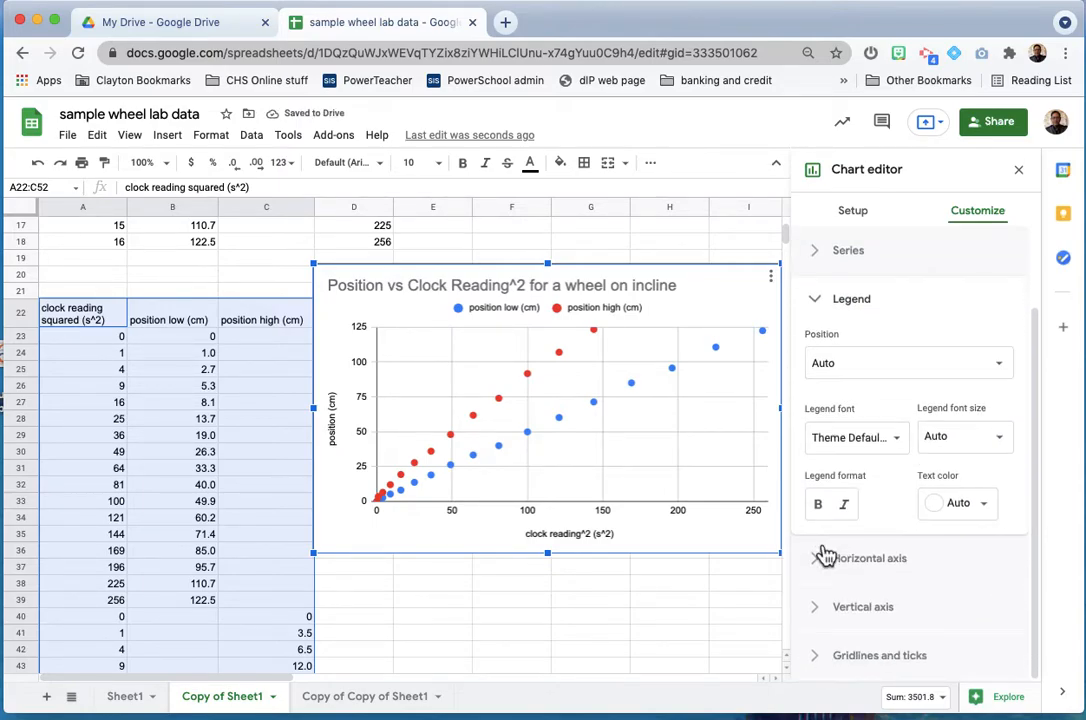
{"action": "scroll", "coordinate": [853, 395], "scroll_direction": "up", "scroll_amount": 1}
{"action": "left_click", "coordinate": [822, 375]}
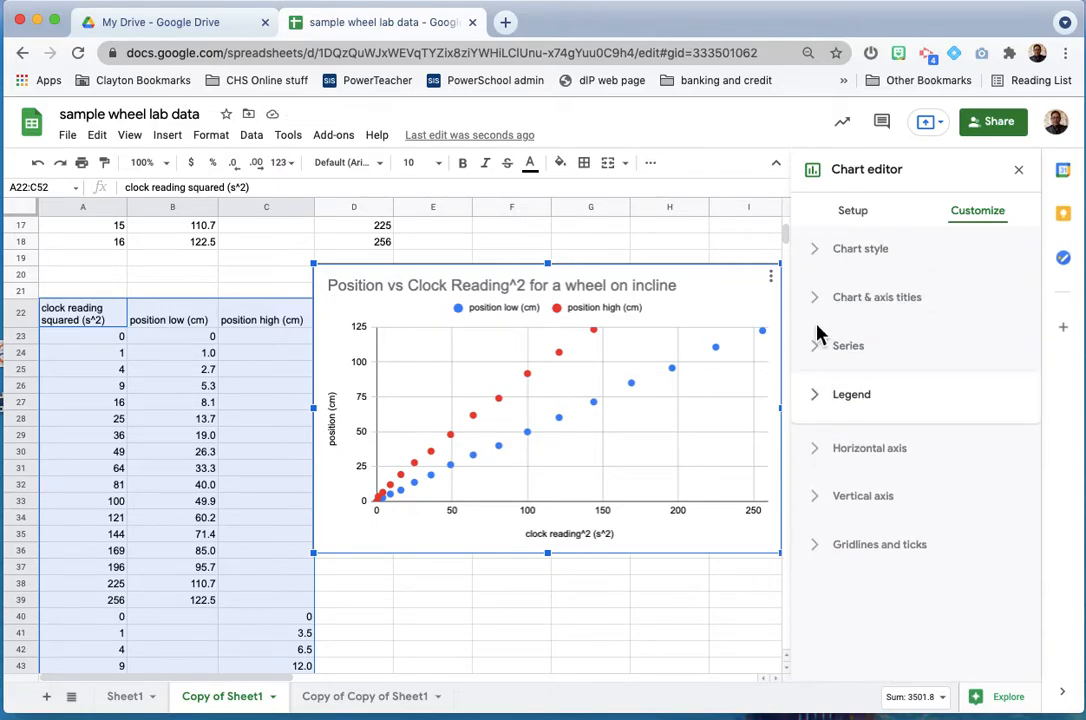
{"action": "left_click", "coordinate": [816, 350]}
{"action": "scroll", "coordinate": [900, 405], "scroll_direction": "down", "scroll_amount": 4}
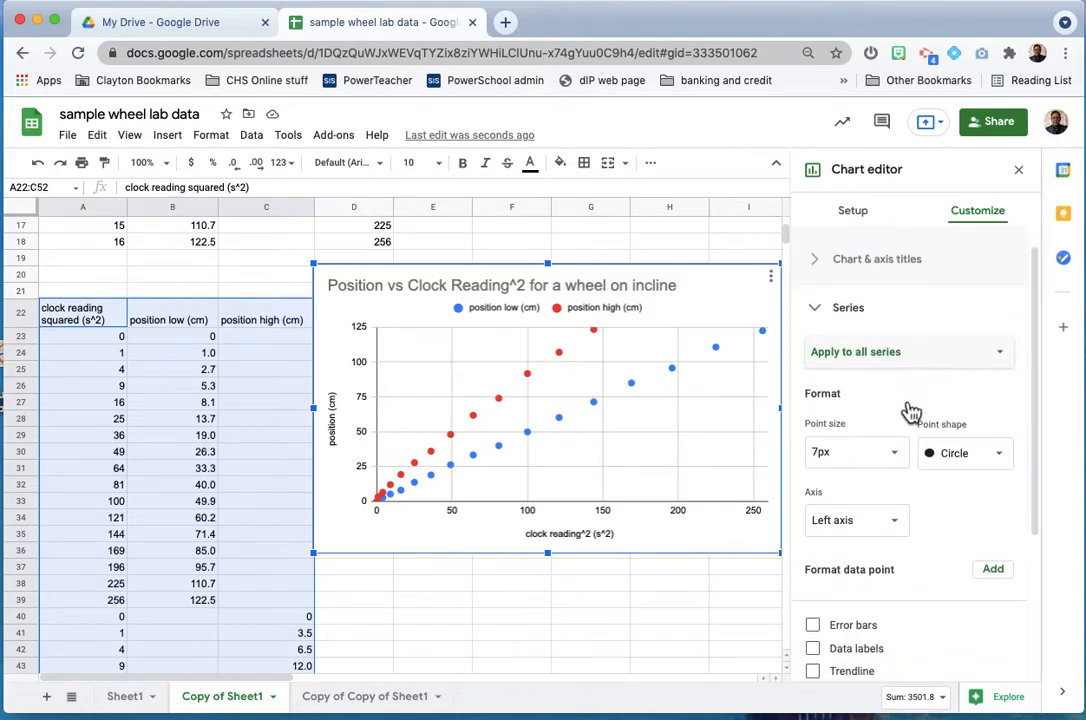
{"action": "left_click", "coordinate": [825, 494]}
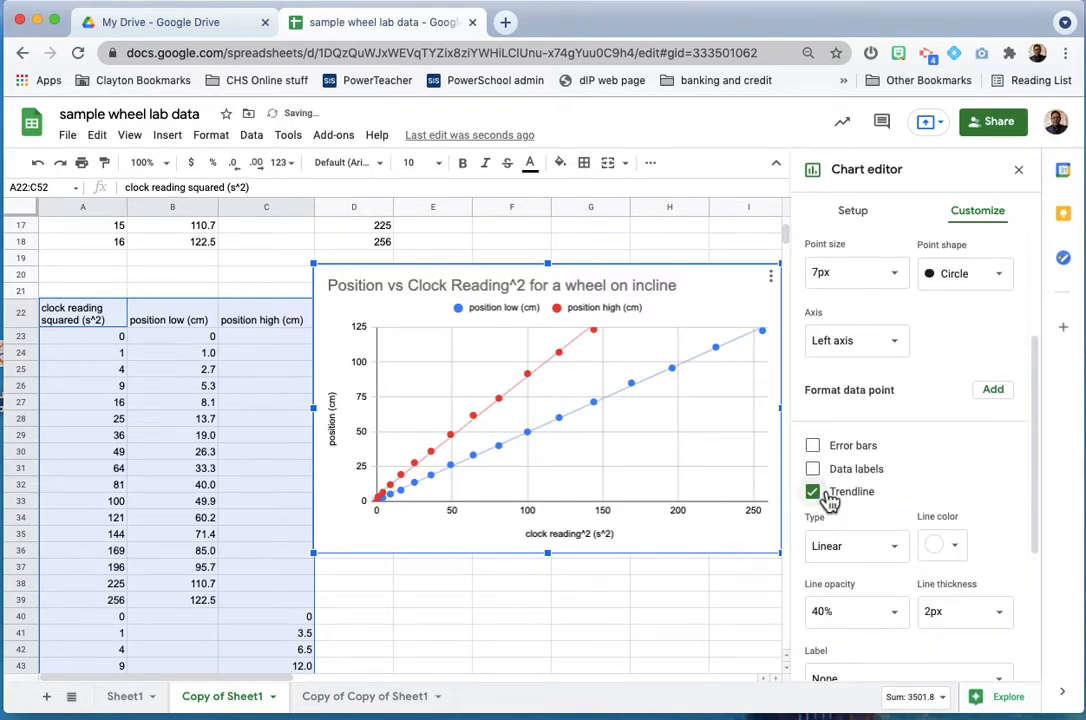
Step: Label the trendlines of the position versus clock reading squared chart with their equations
{"action": "scroll", "coordinate": [828, 500], "scroll_direction": "down", "scroll_amount": 2}
{"action": "scroll", "coordinate": [828, 502], "scroll_direction": "down", "scroll_amount": 1}
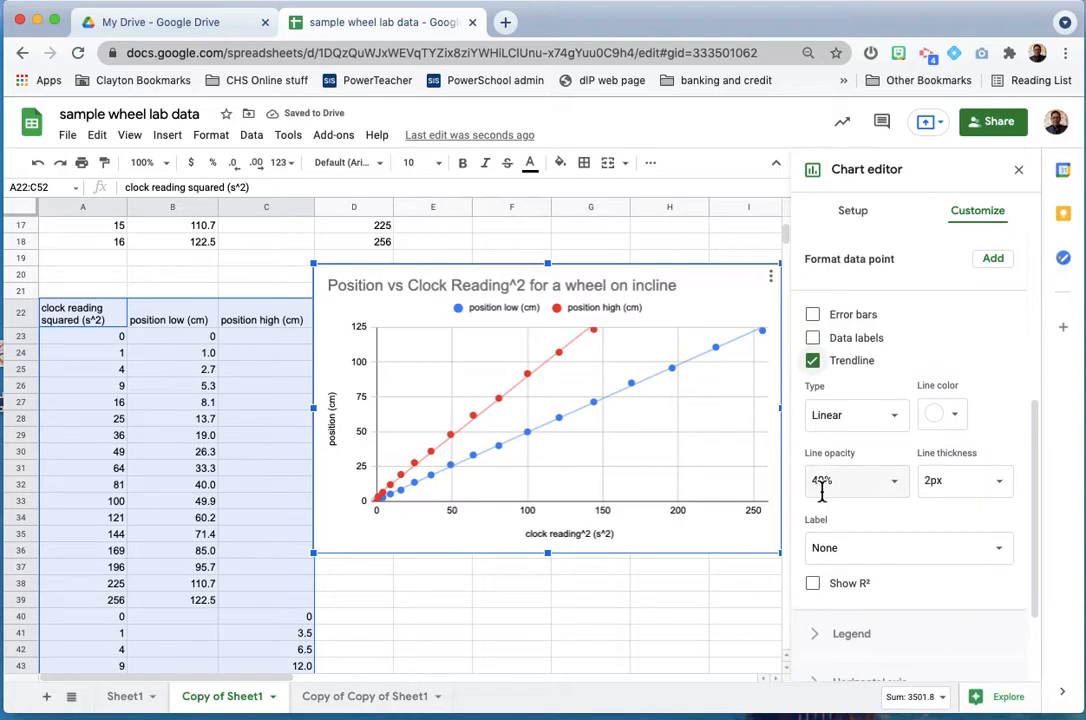
{"action": "left_click", "coordinate": [868, 560]}
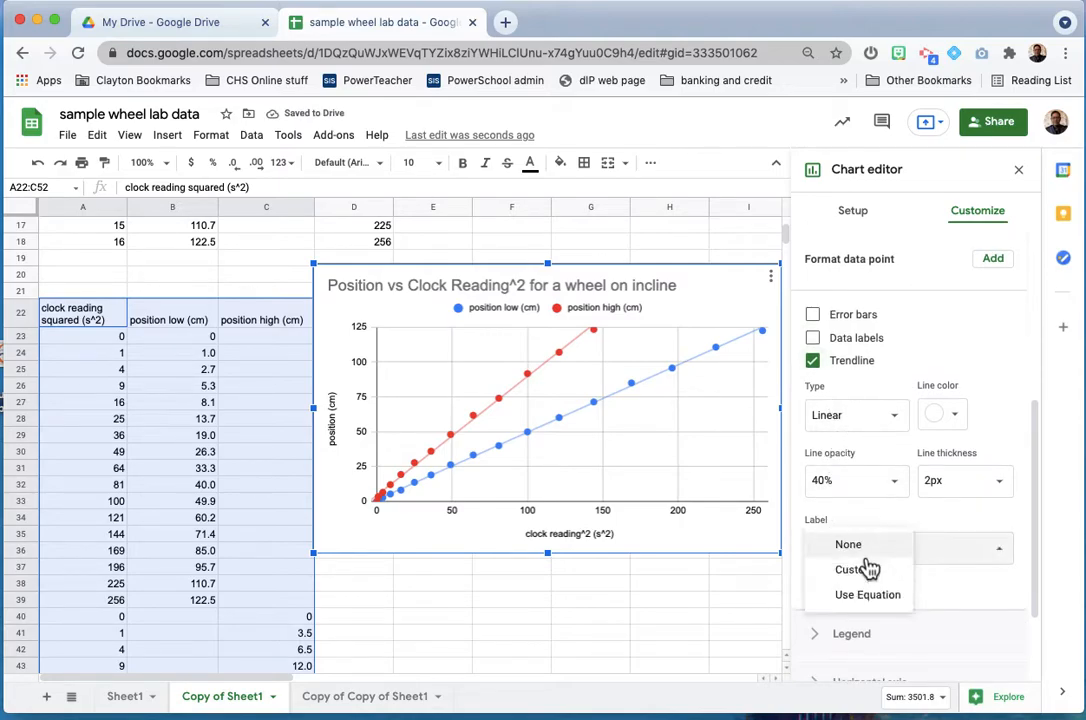
{"action": "left_click", "coordinate": [886, 600]}
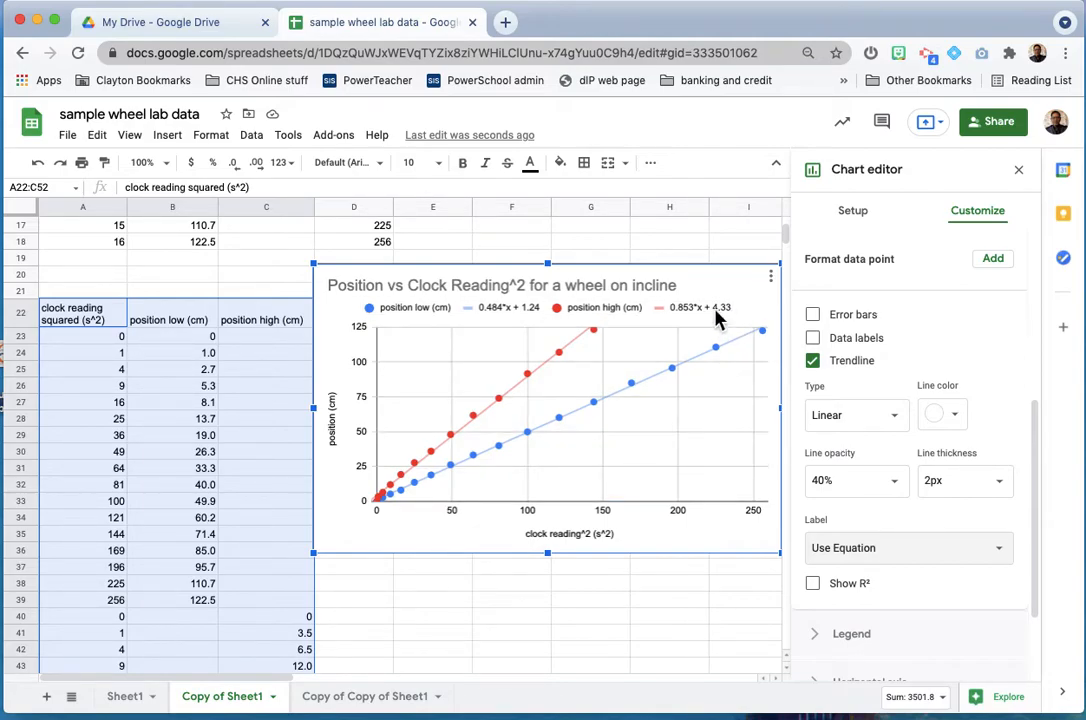
Step: Switch to the sheet named Copy of Copy of Sheet1
{"action": "scroll", "coordinate": [605, 508], "scroll_direction": "down", "scroll_amount": 2}
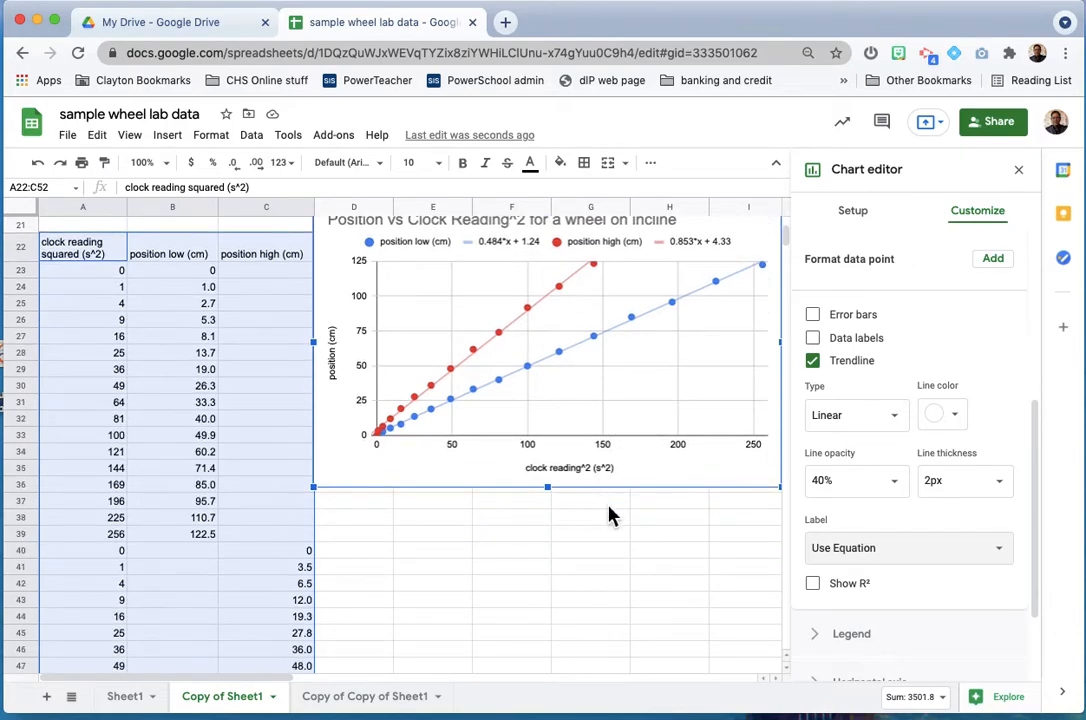
{"action": "scroll", "coordinate": [860, 565], "scroll_direction": "down", "scroll_amount": 2}
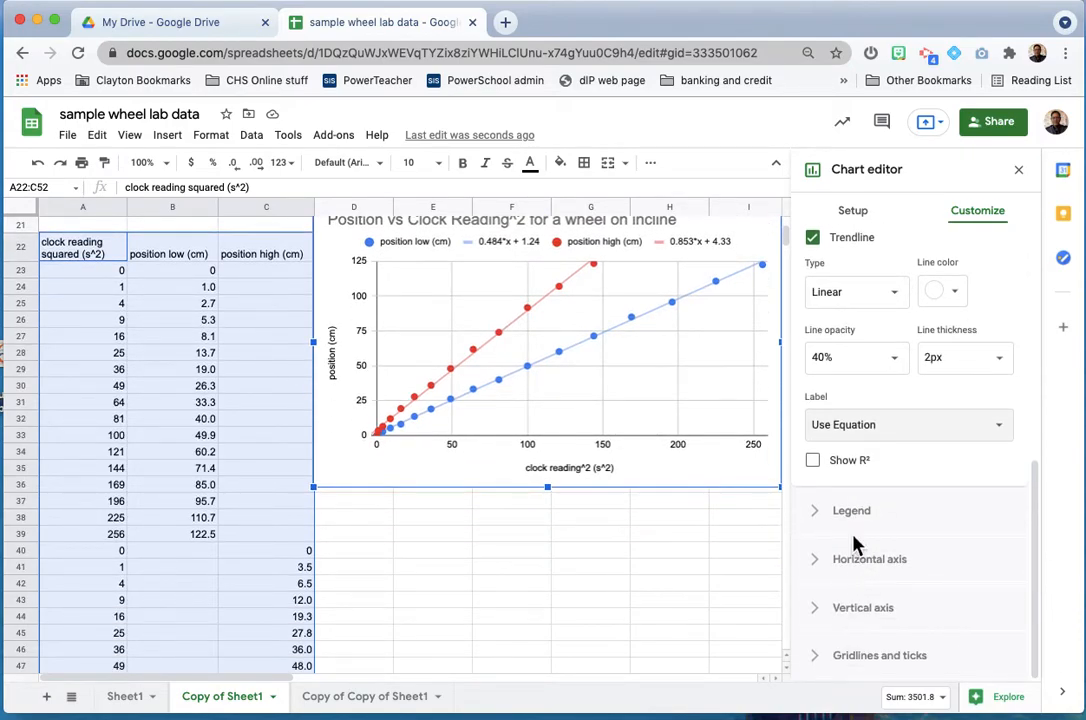
{"action": "scroll", "coordinate": [669, 502], "scroll_direction": "up", "scroll_amount": 5}
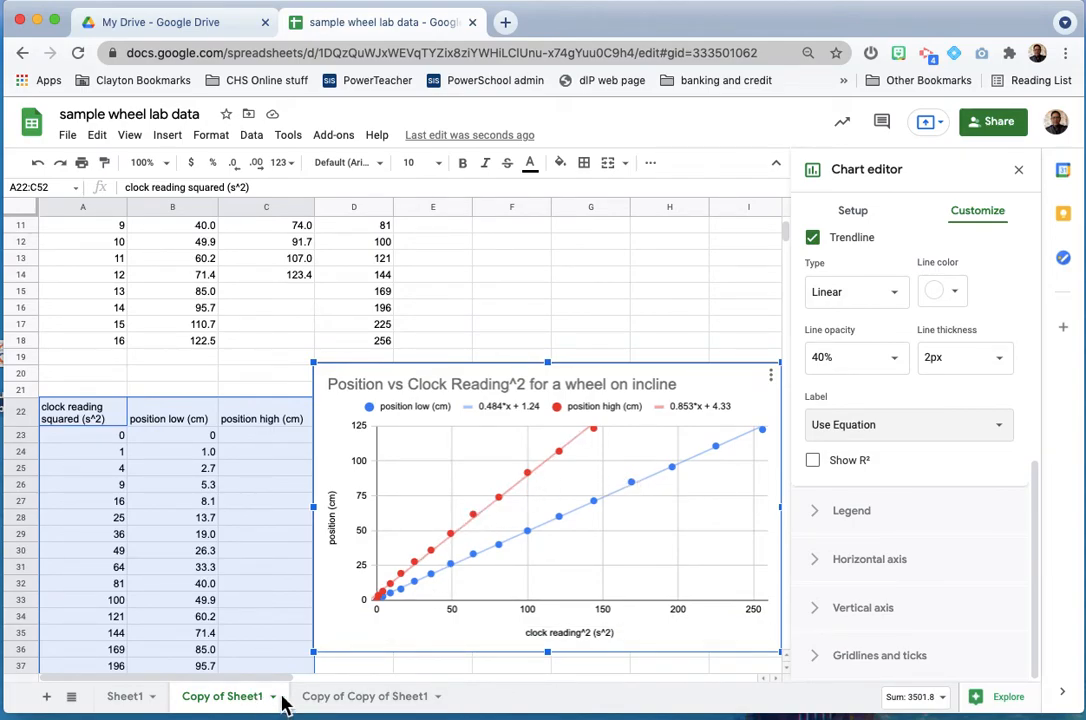
{"action": "left_click", "coordinate": [352, 700]}
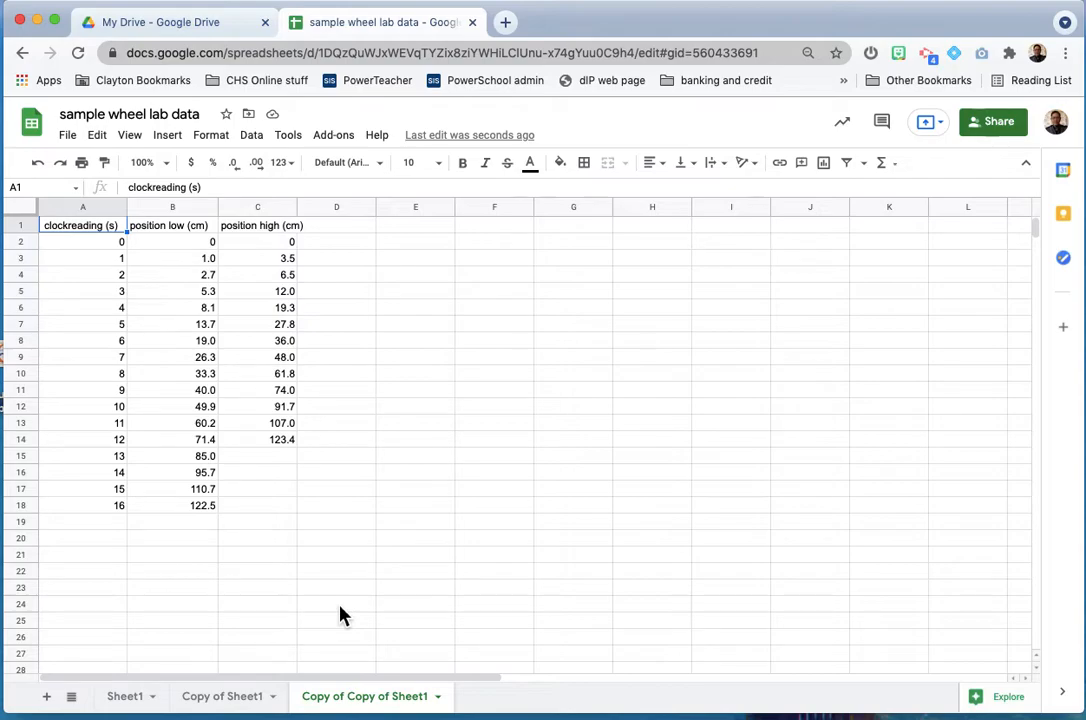
{"action": "left_click", "coordinate": [258, 228]}
{"action": "left_click_drag", "start_coordinate": [268, 440], "coordinate": [267, 447]}
{"action": "key", "text": "super+c"}
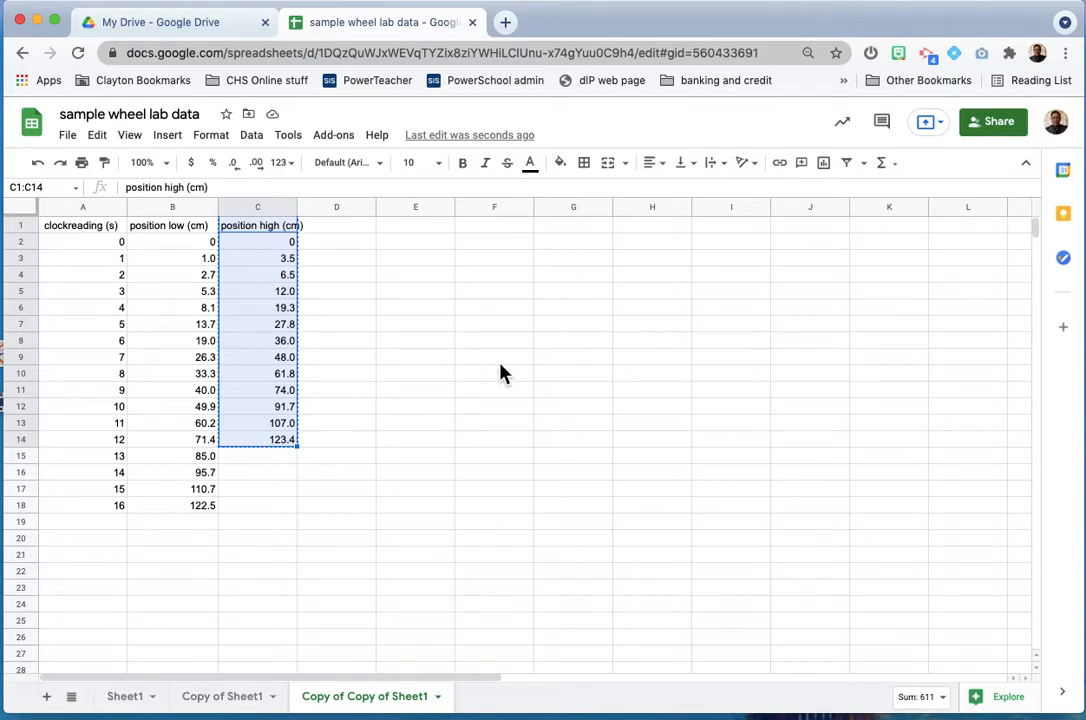
{"action": "left_click", "coordinate": [631, 229]}
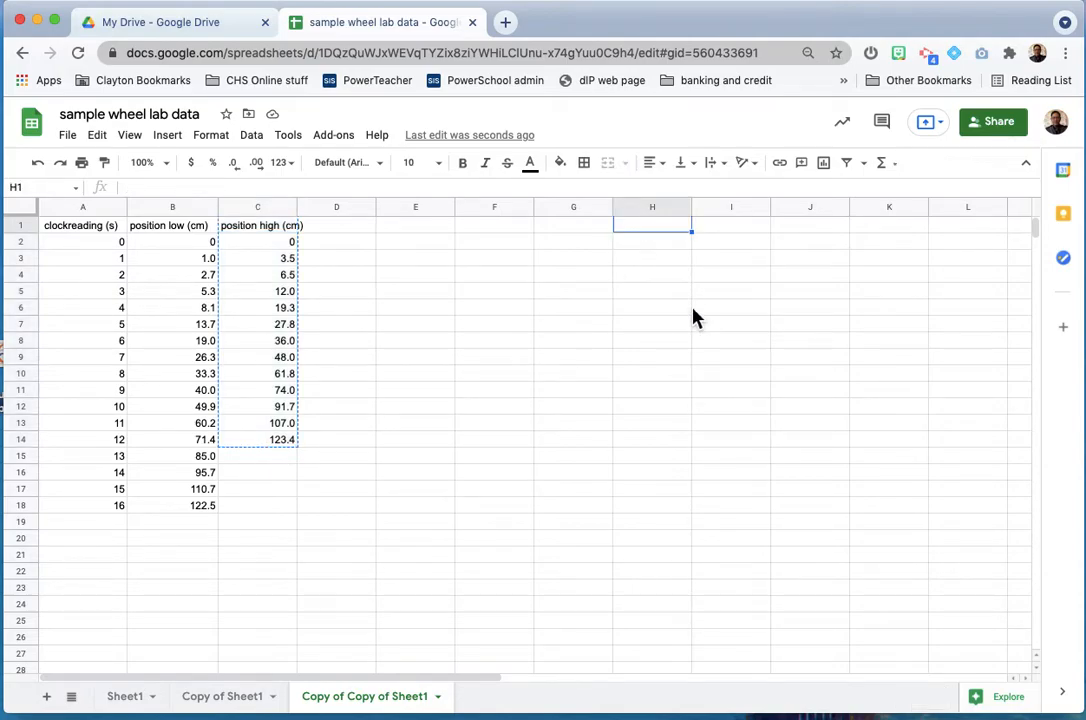
{"action": "key", "text": "super+v"}
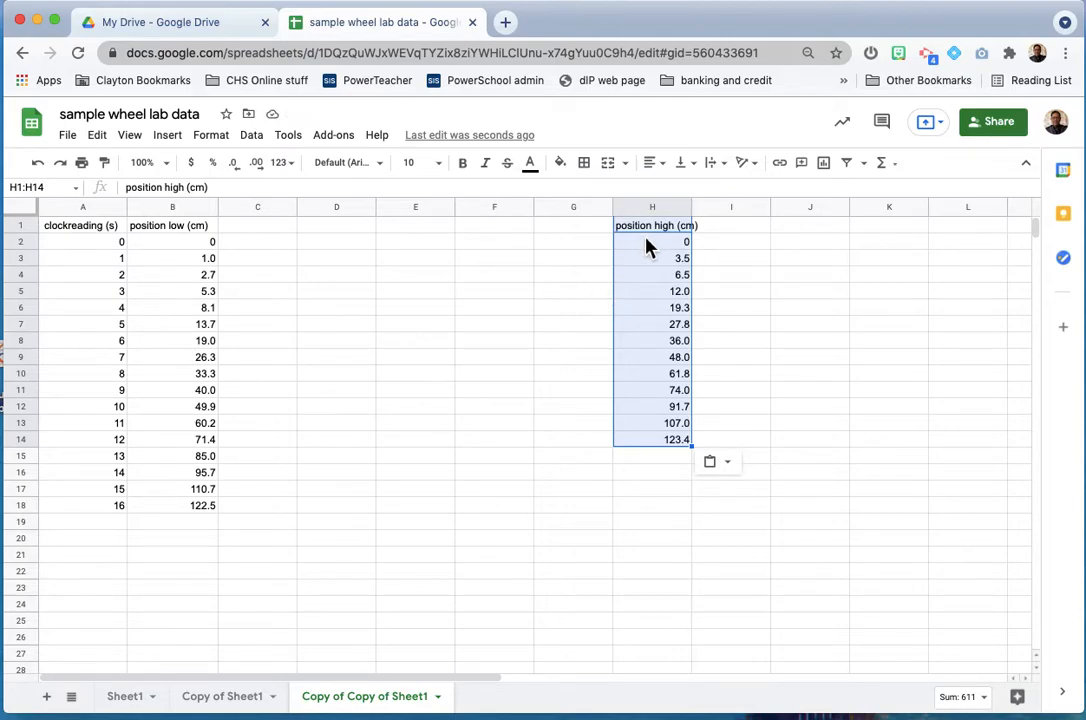
{"action": "key", "text": "super+z"}
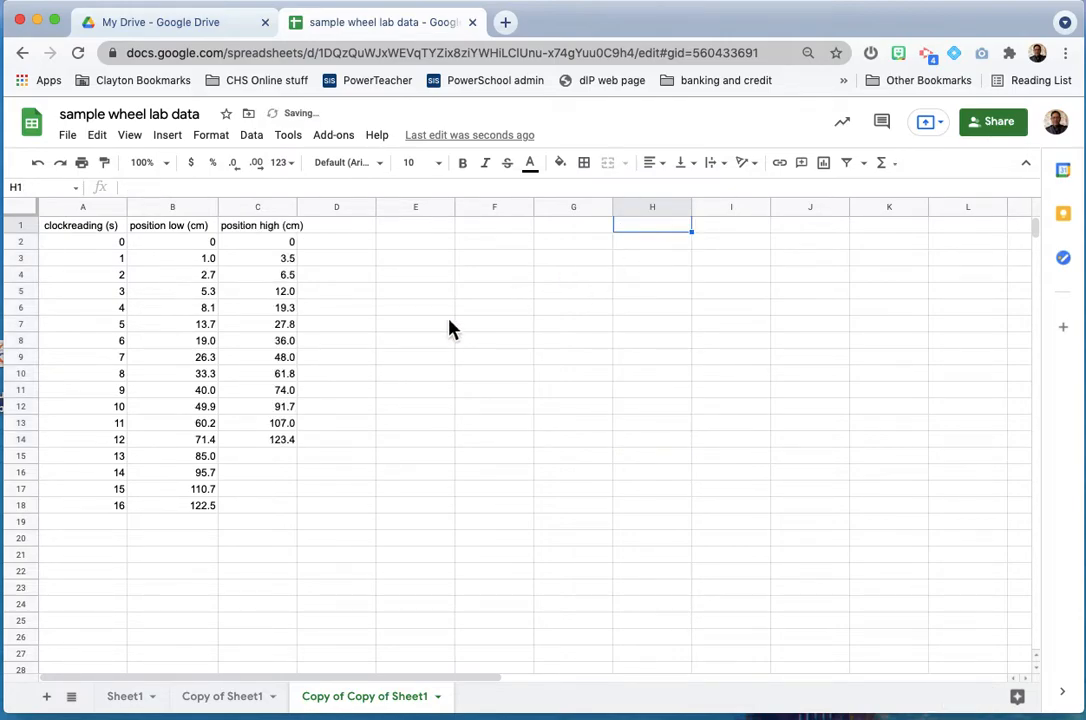
{"action": "left_click", "coordinate": [113, 562]}
{"action": "key", "text": "super+v"}
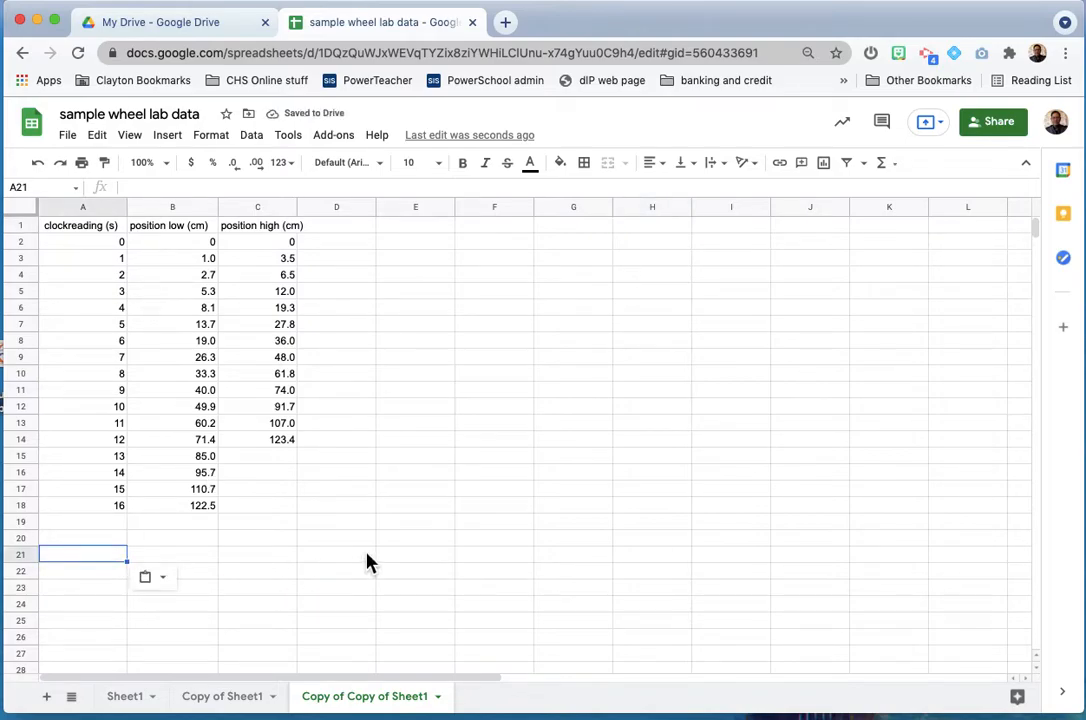
Step: Move the position high (cm) data from C1:C14 to the cells starting at A21
{"action": "left_click", "coordinate": [264, 224]}
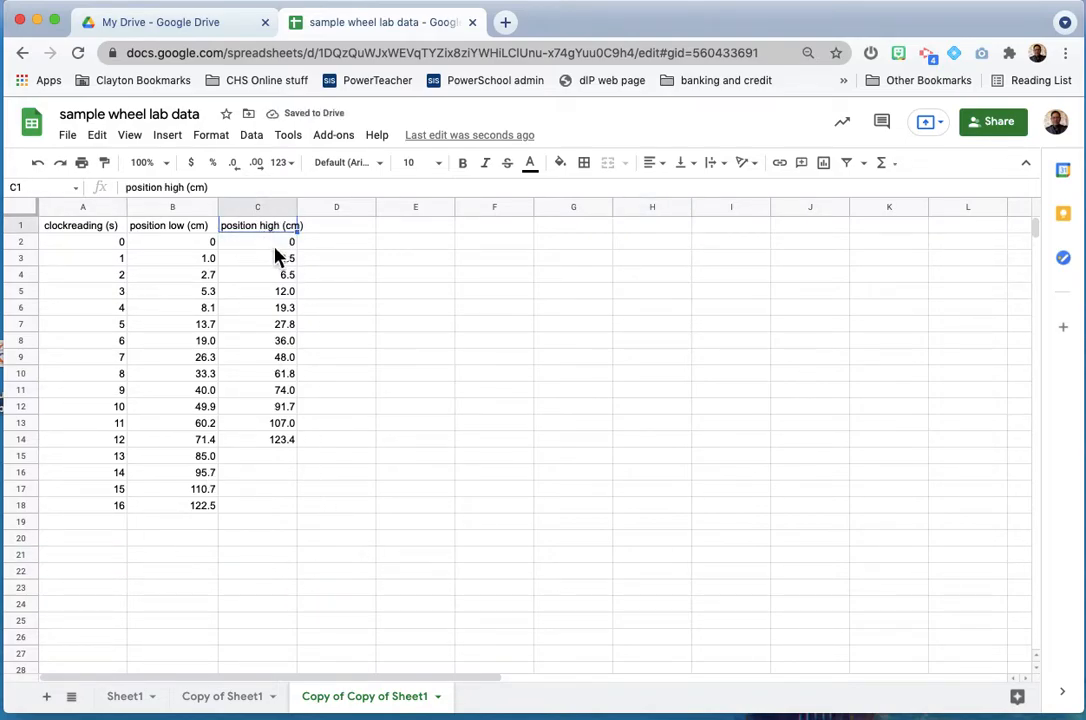
{"action": "left_click", "coordinate": [280, 441], "text": "shift"}
{"action": "key", "text": "super+c"}
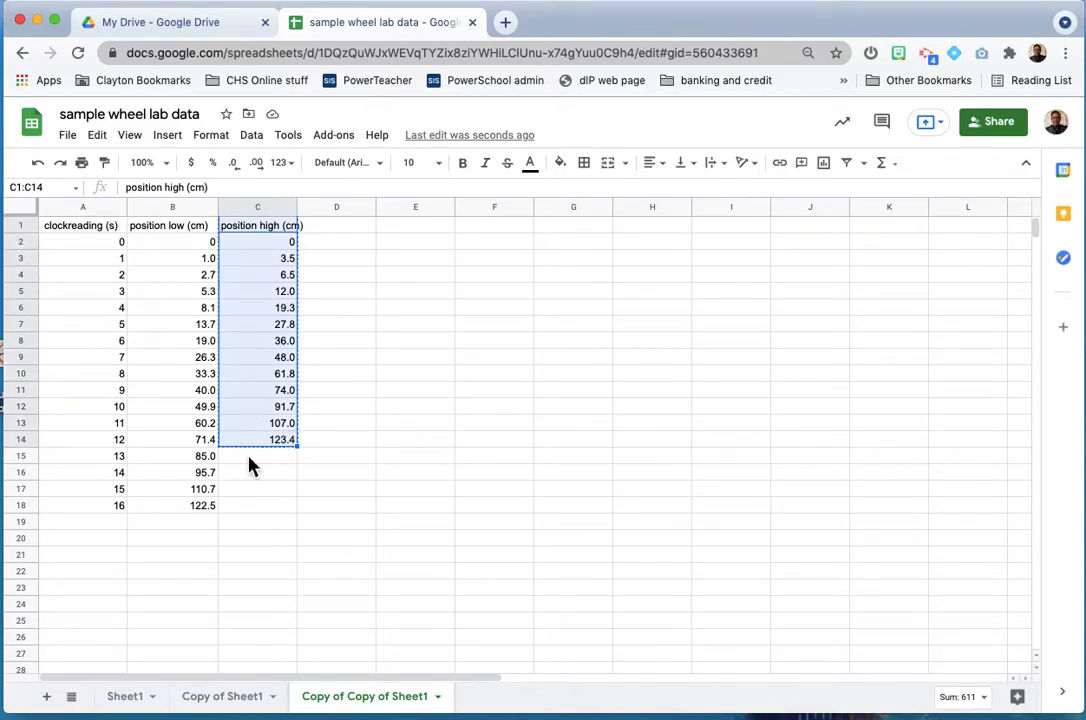
{"action": "left_click", "coordinate": [92, 557]}
{"action": "key", "text": "super+v"}
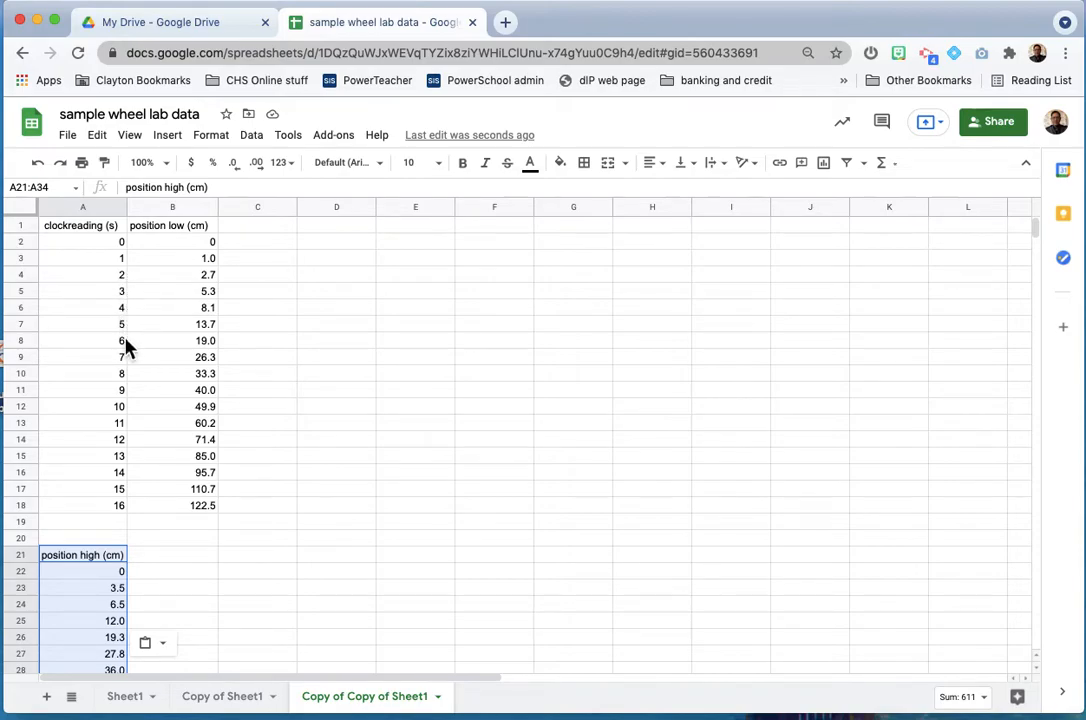
Step: Enter the header "displacement (cm)" in C1 and widen column C to fit it
{"action": "left_click", "coordinate": [255, 232]}
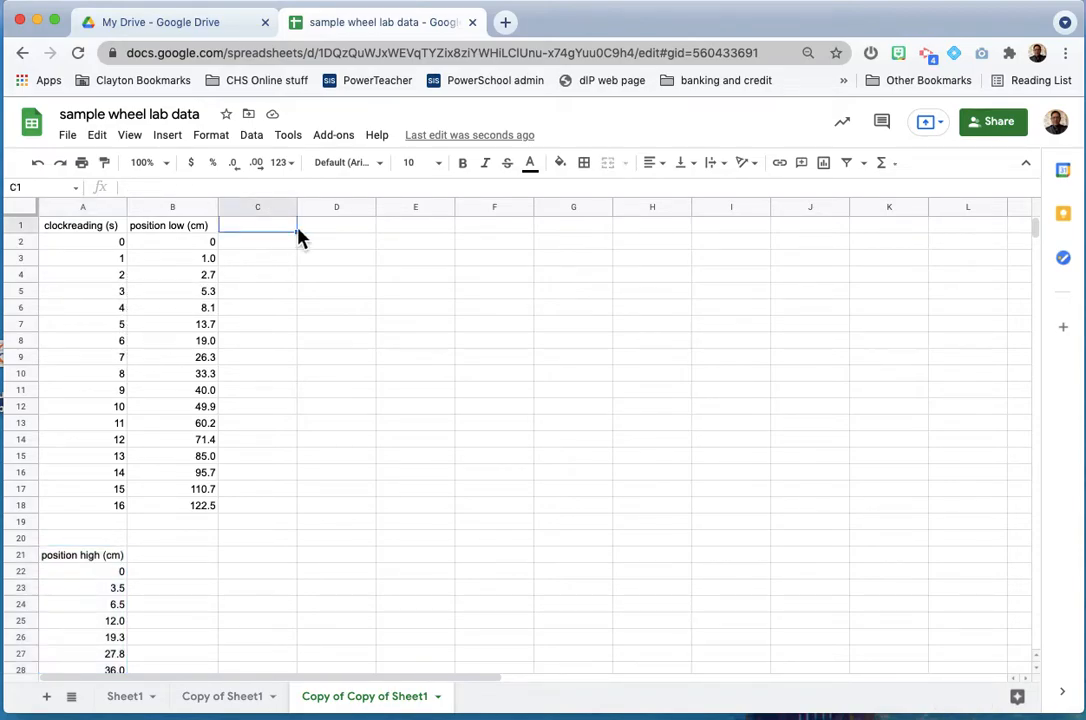
{"action": "type", "text": "displacem"}
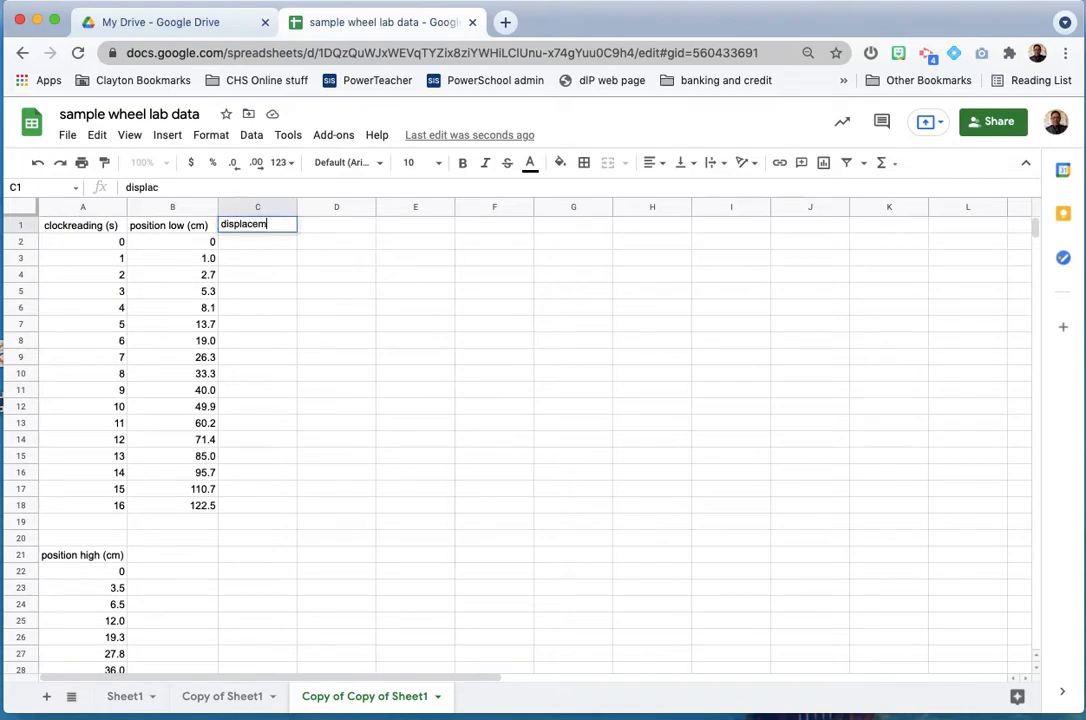
{"action": "type", "text": "ent (cm)"}
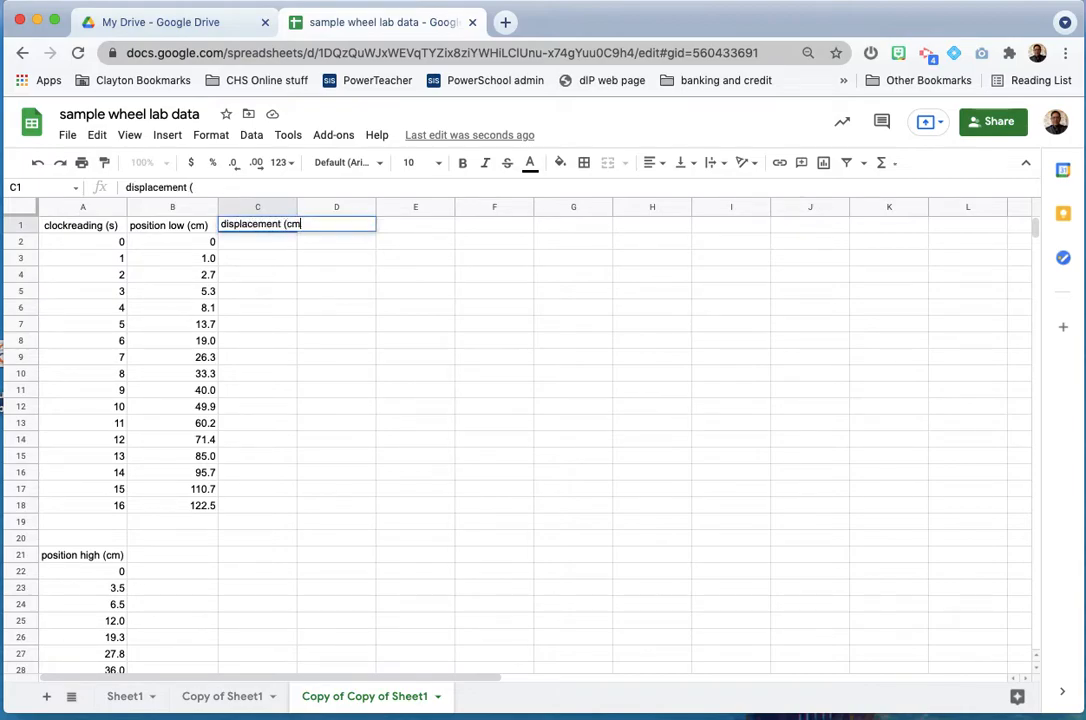
{"action": "left_click_drag", "start_coordinate": [297, 207], "coordinate": [311, 208]}
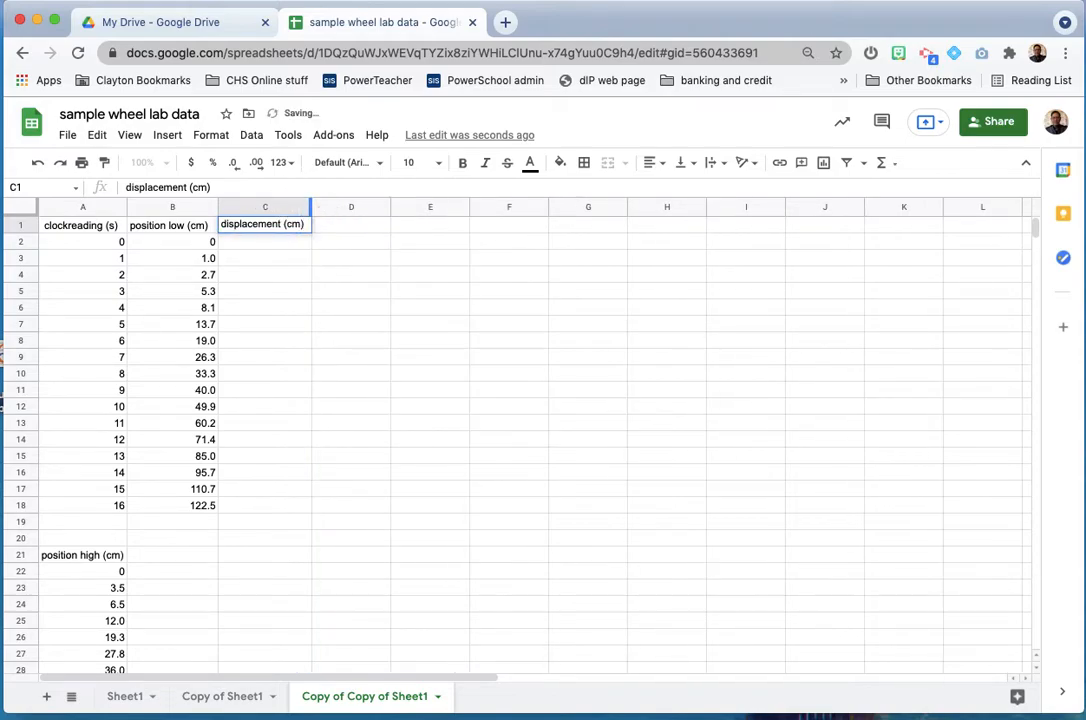
{"action": "key", "text": "Return"}
Step: Enter the headers "time interval (s)" in D1 and "average velocity (cm/s)" in E1
{"action": "left_click", "coordinate": [349, 228]}
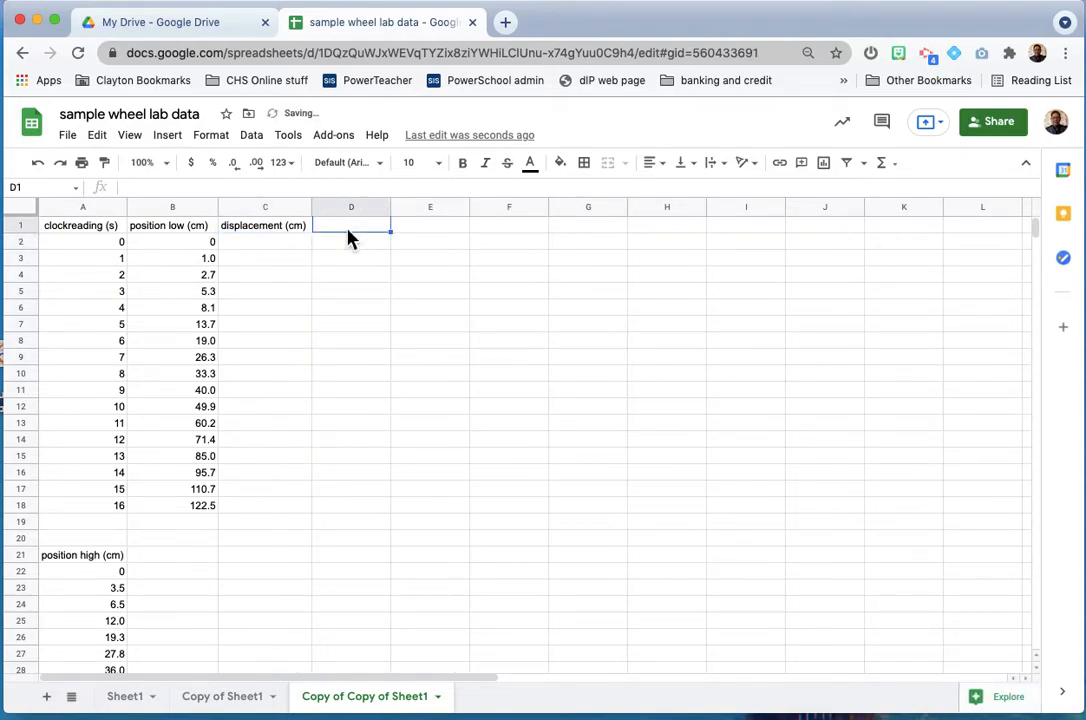
{"action": "type", "text": "time interva"}
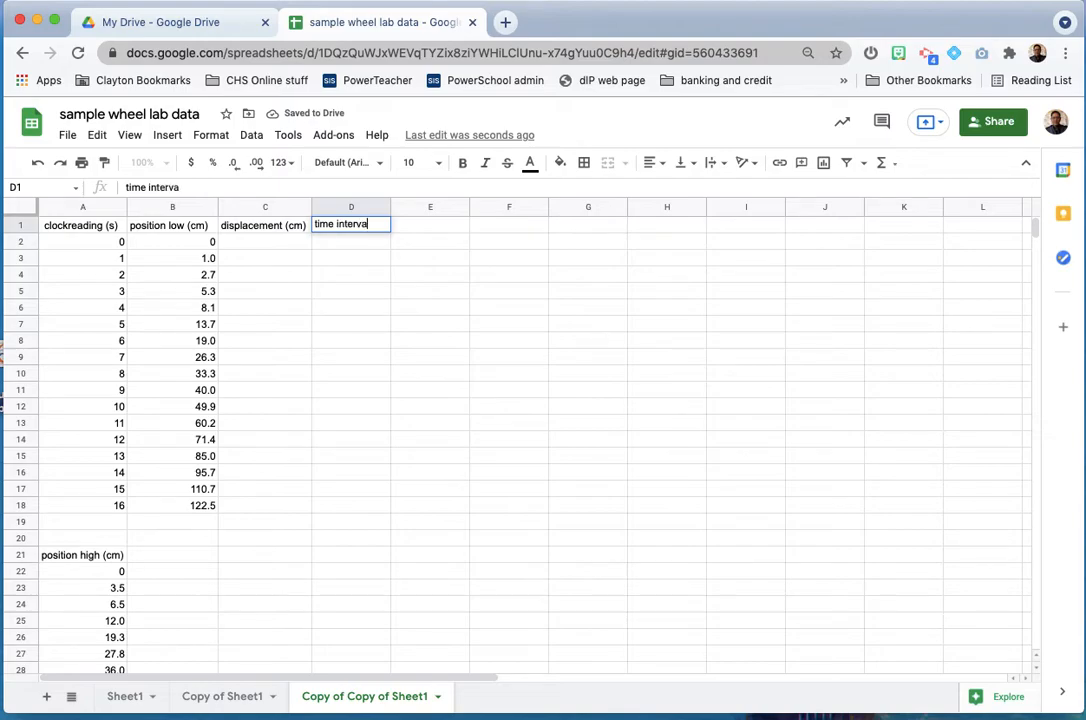
{"action": "type", "text": "l (s)"}
{"action": "key", "text": "Tab"}
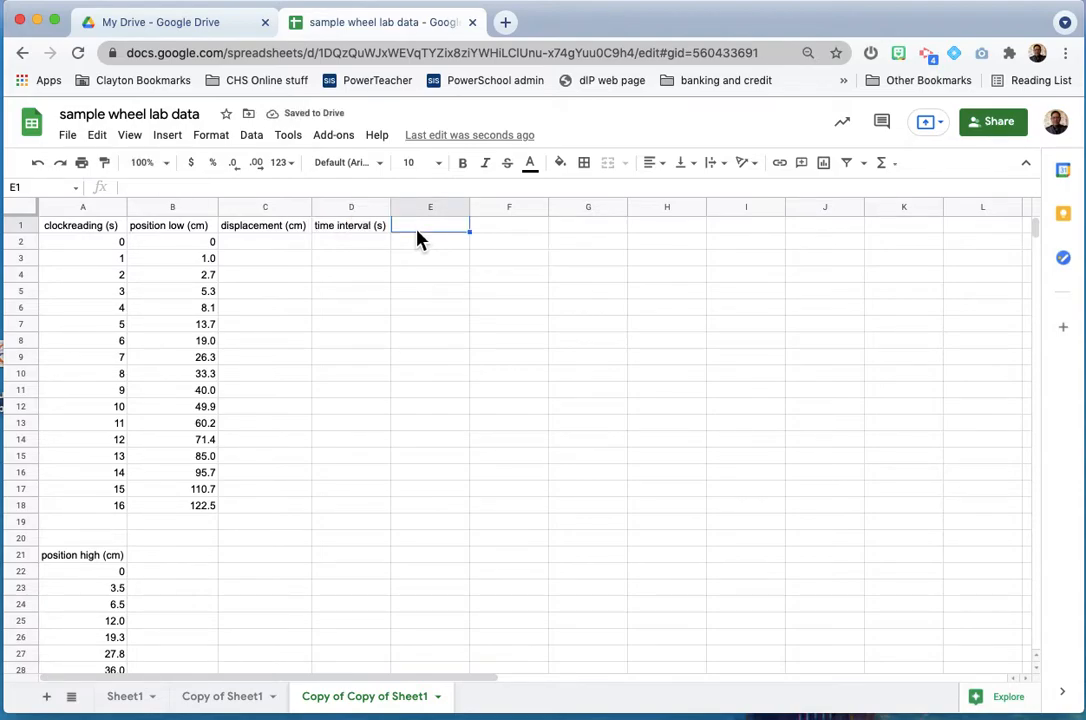
{"action": "type", "text": "average"}
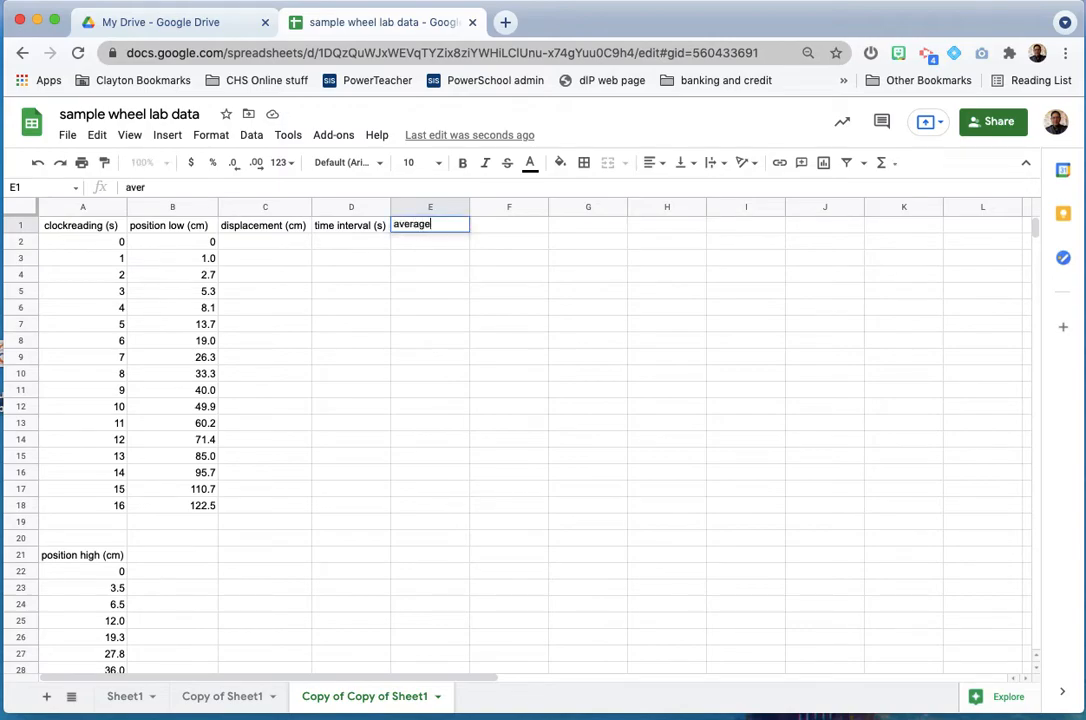
{"action": "type", "text": " velocity (cm/s)"}
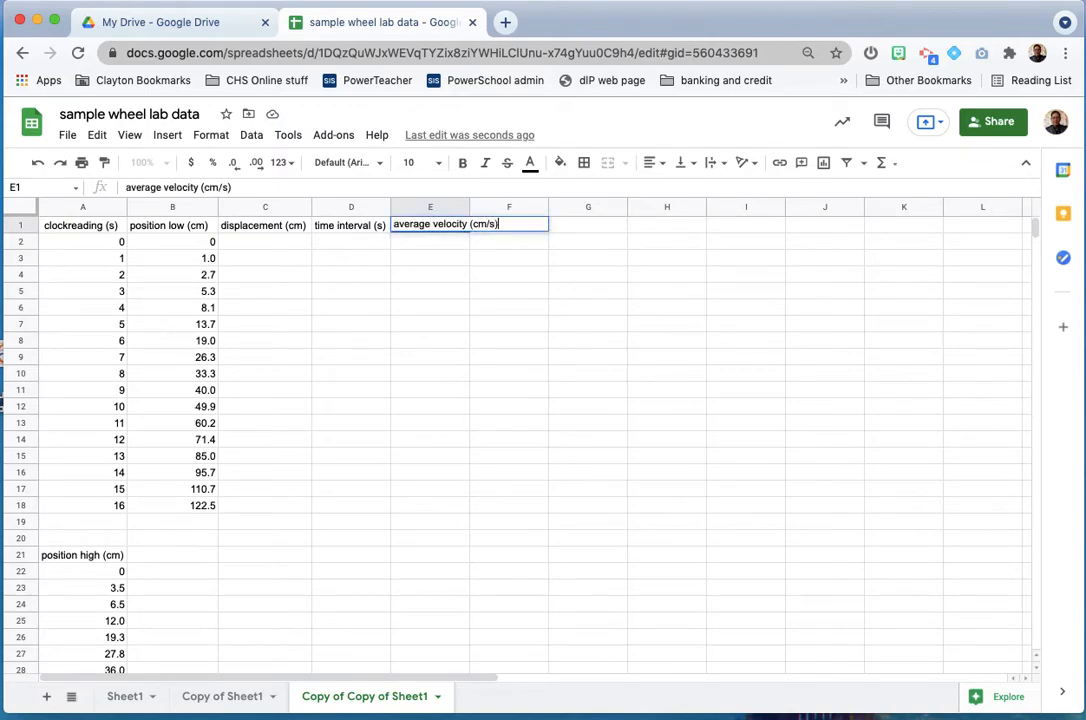
{"action": "left_click", "coordinate": [507, 210]}
Step: Set the text wrapping of the whole header row 1 to Wrap
{"action": "left_click", "coordinate": [29, 228]}
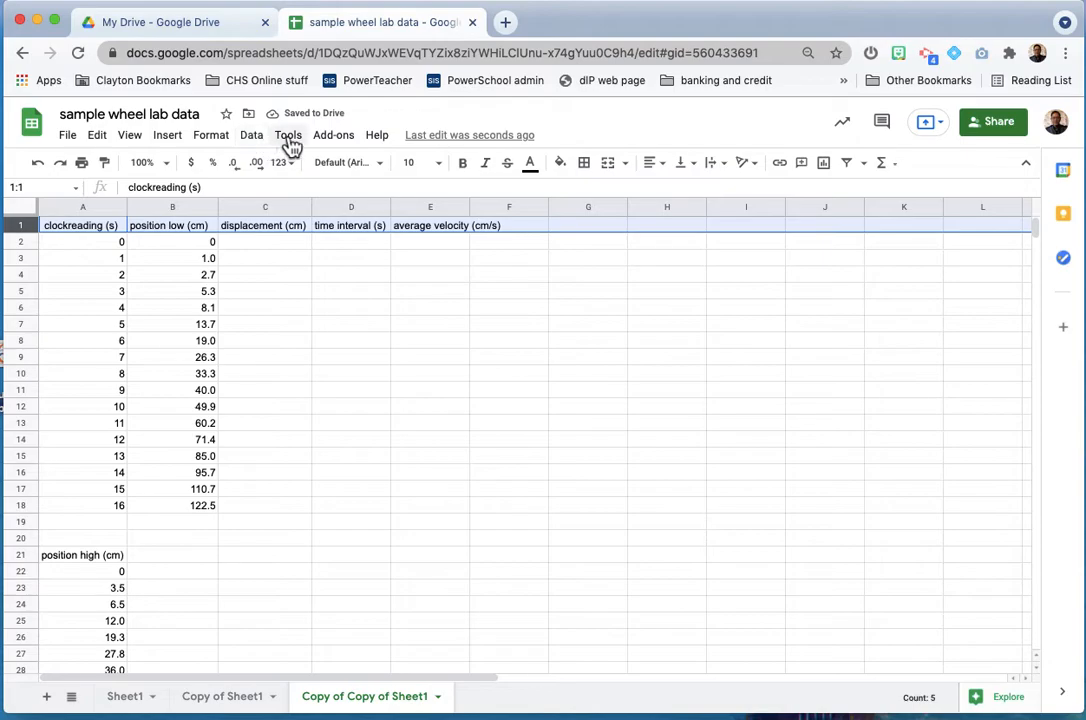
{"action": "left_click", "coordinate": [230, 141]}
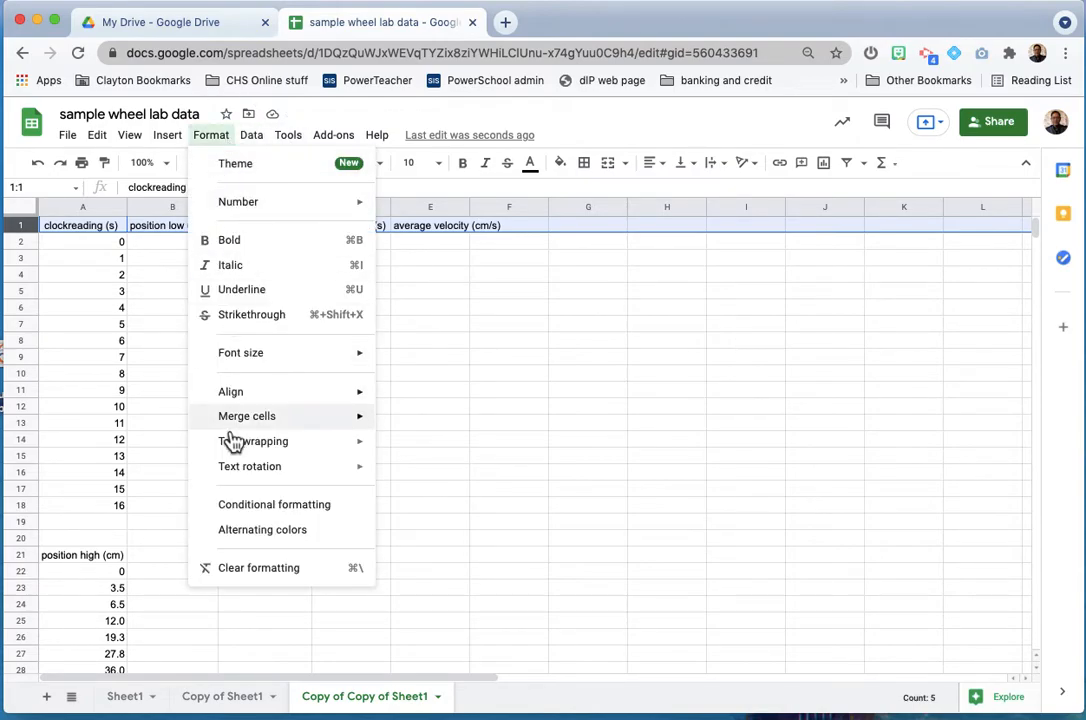
{"action": "mouse_move", "coordinate": [250, 448]}
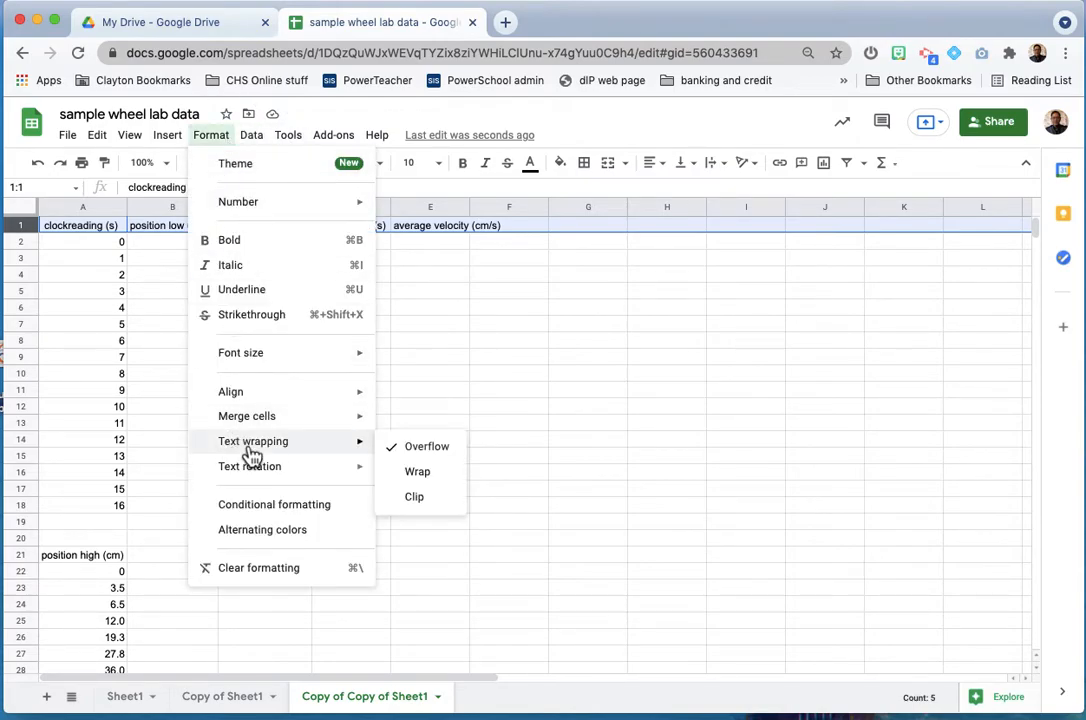
{"action": "left_click", "coordinate": [434, 482]}
Step: Enter the header "middle time (s)" in F1
{"action": "left_click", "coordinate": [508, 236]}
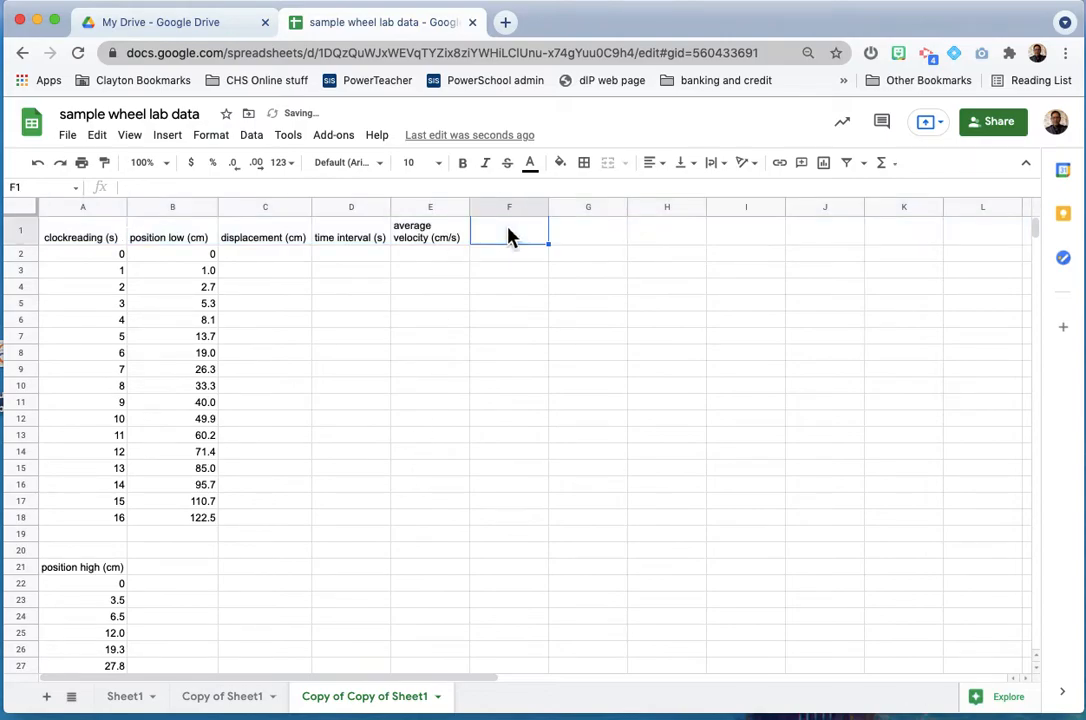
{"action": "type", "text": "middle time (s)"}
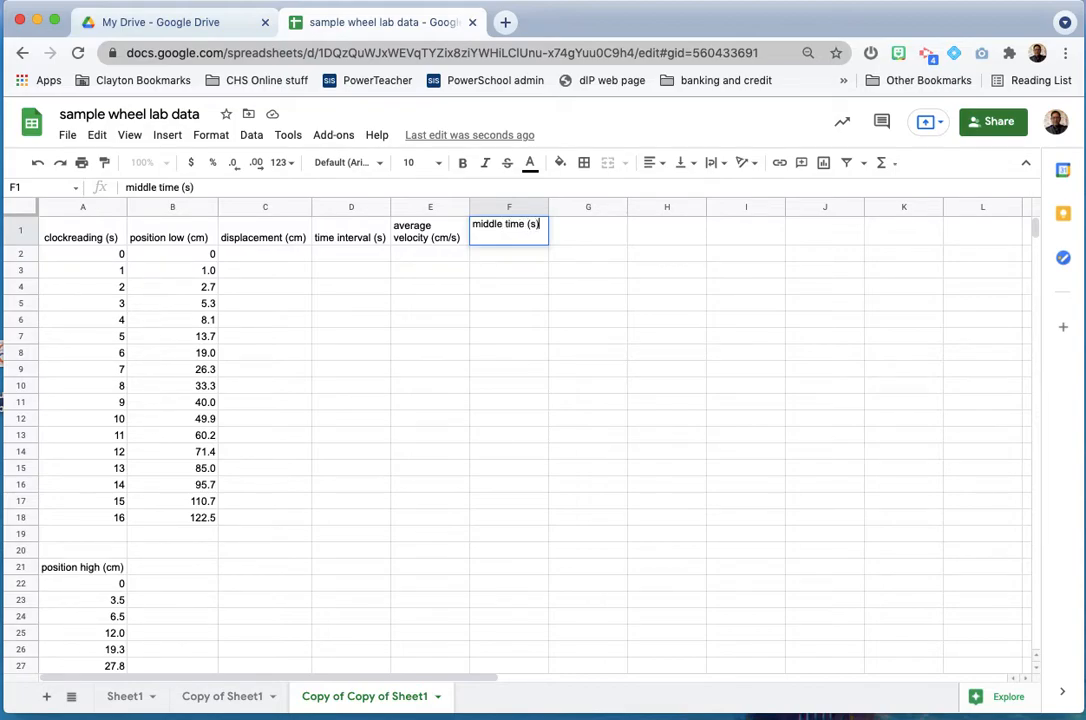
{"action": "key", "text": "Return"}
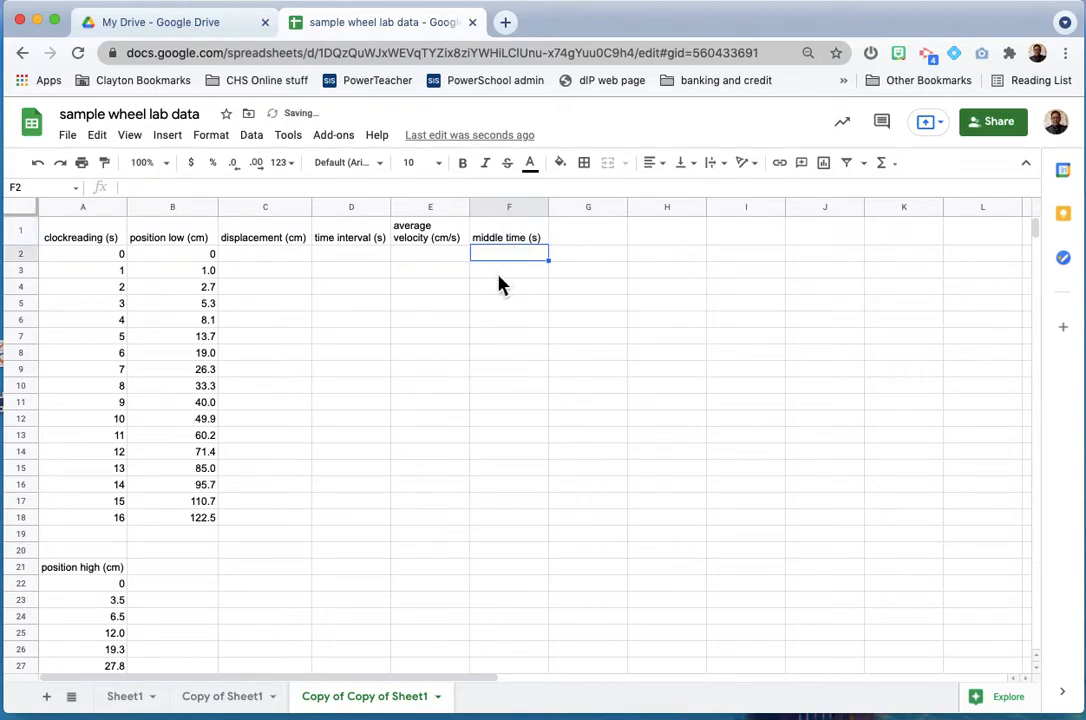
Step: Enter the displacement formula =B3-B2 in C3 and accept the suggested autofill for C4 through C18
{"action": "left_click", "coordinate": [274, 260]}
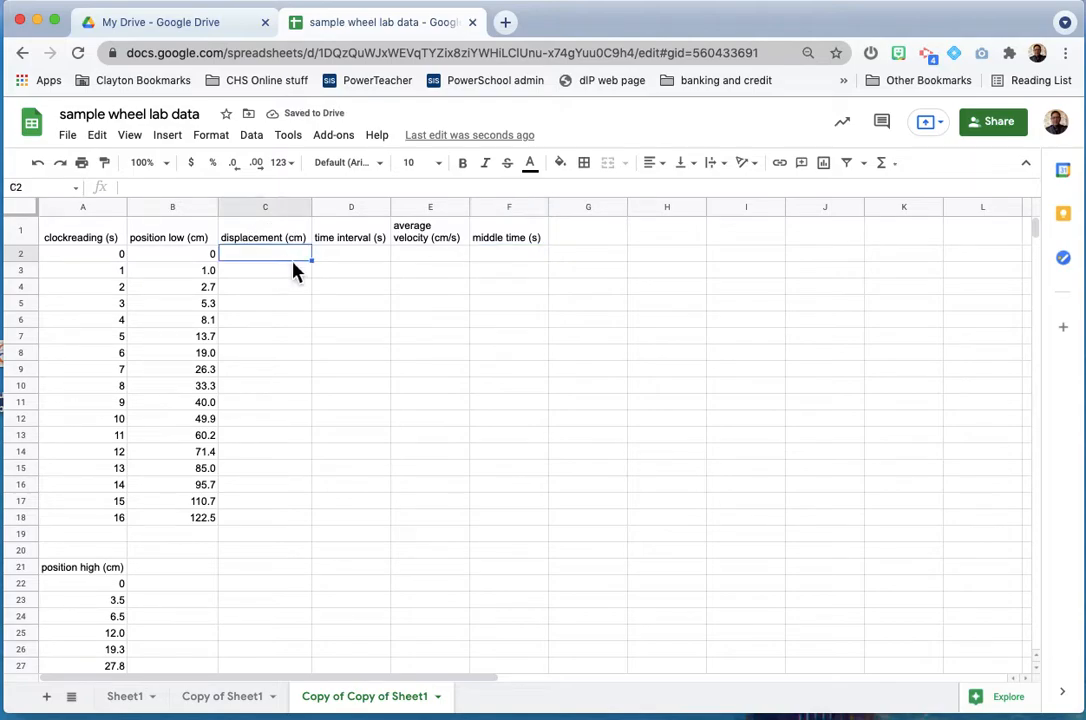
{"action": "left_click", "coordinate": [238, 275]}
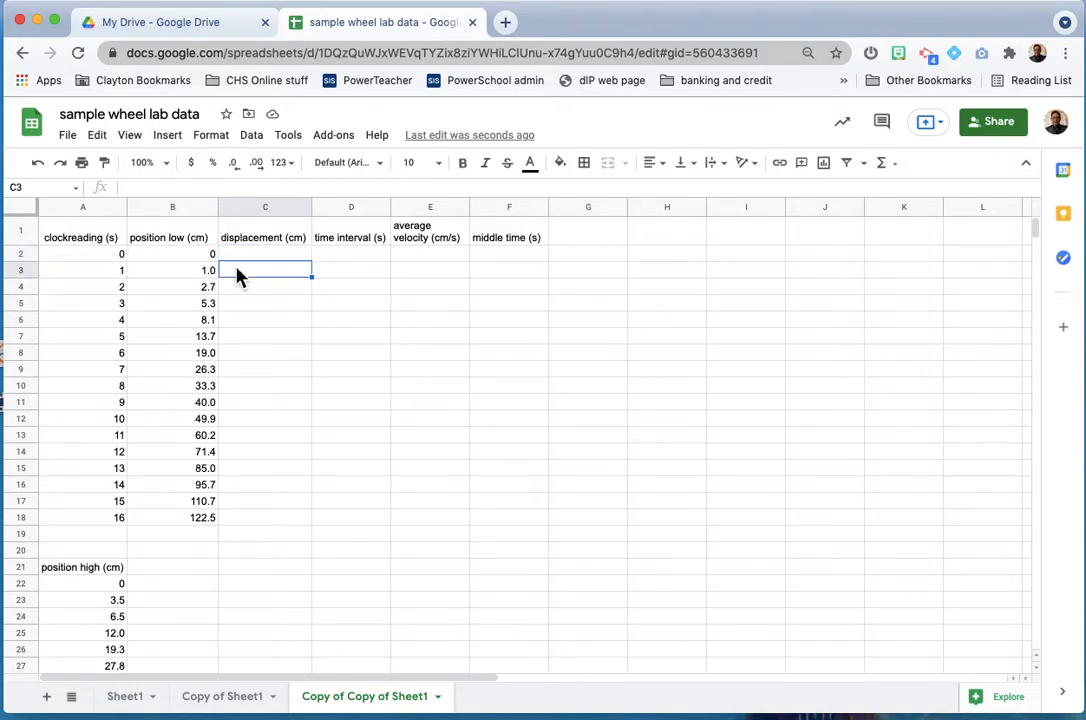
{"action": "type", "text": "="}
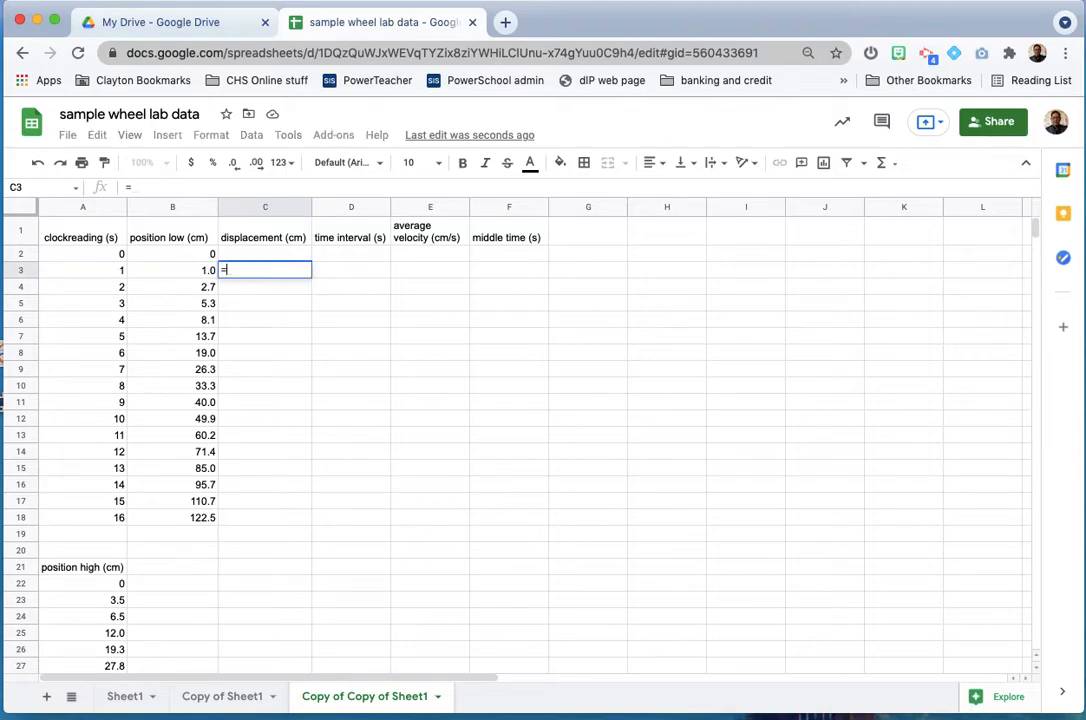
{"action": "left_click", "coordinate": [197, 273]}
{"action": "type", "text": "-"}
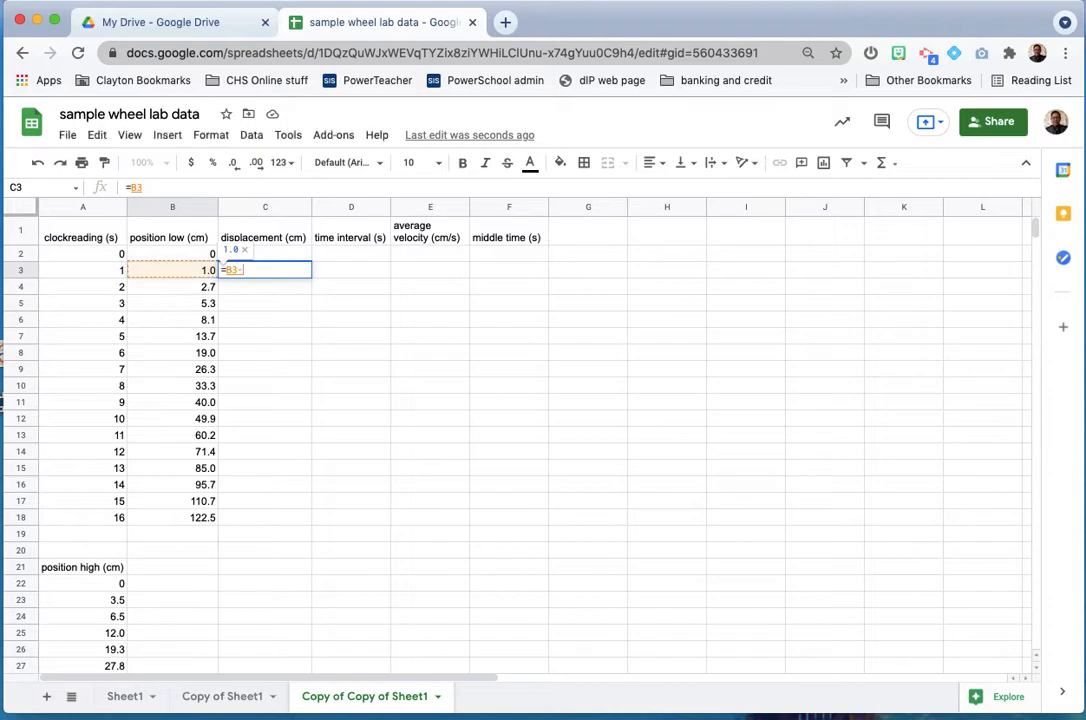
{"action": "left_click", "coordinate": [197, 258]}
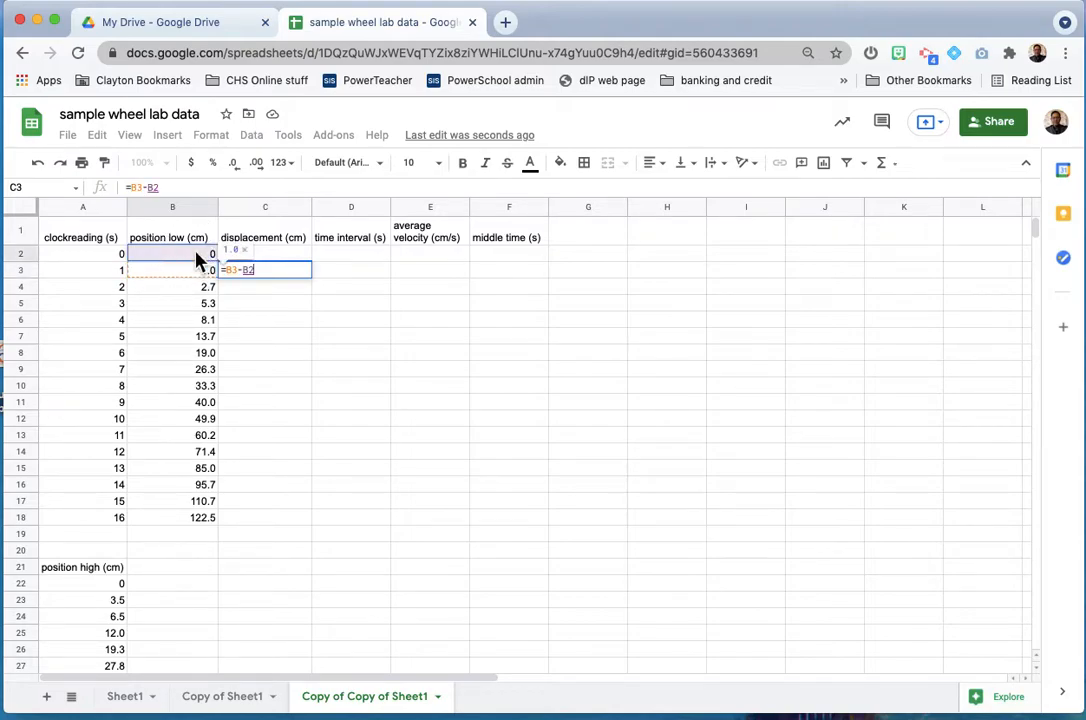
{"action": "key", "text": "Return"}
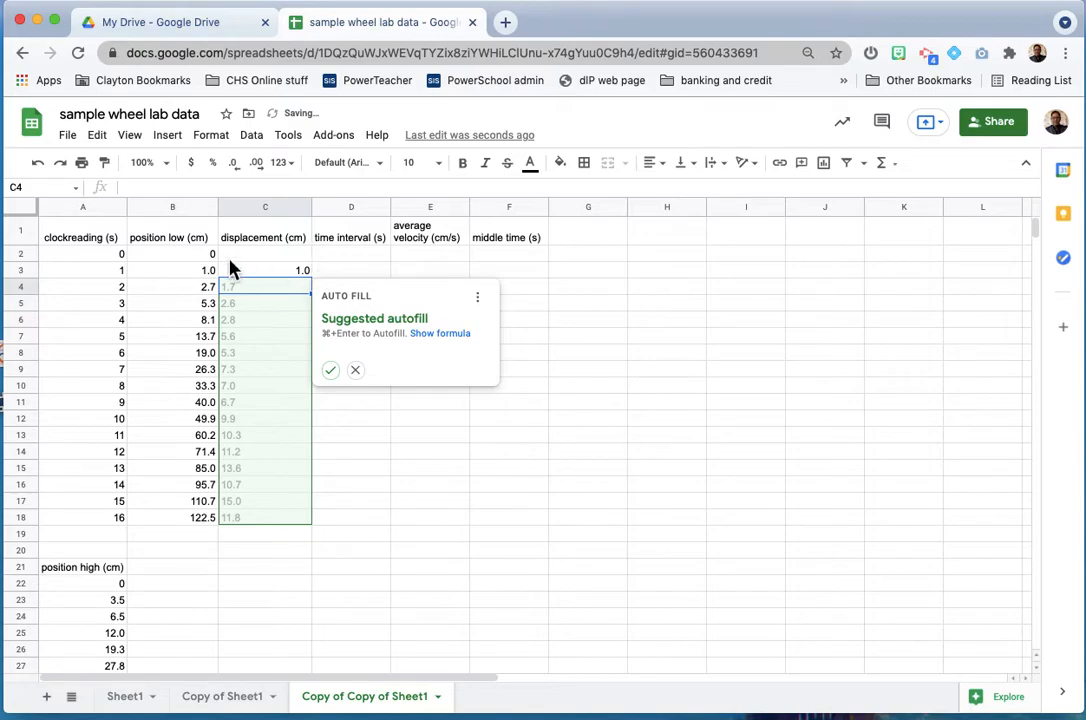
{"action": "left_click", "coordinate": [330, 371]}
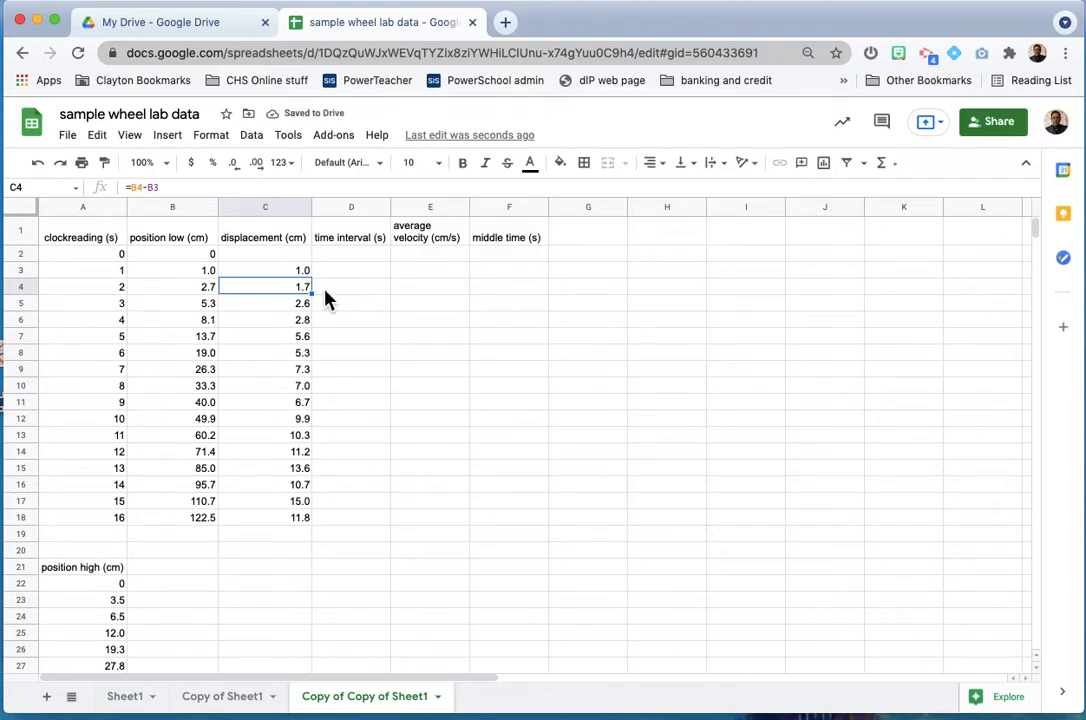
Step: Try the formula =B3*B2 in C3 and fill it down to C18, then undo both changes
{"action": "left_click", "coordinate": [283, 272]}
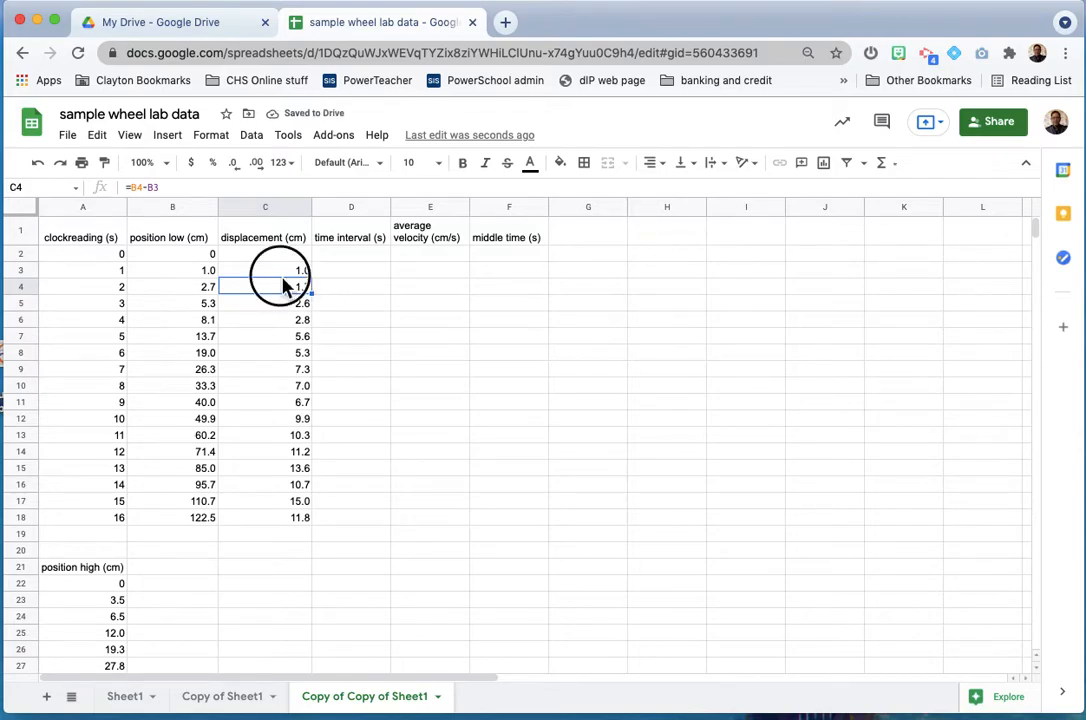
{"action": "left_click", "coordinate": [169, 188]}
{"action": "left_click", "coordinate": [140, 188]}
{"action": "key", "text": "BackSpace"}
{"action": "type", "text": "*"}
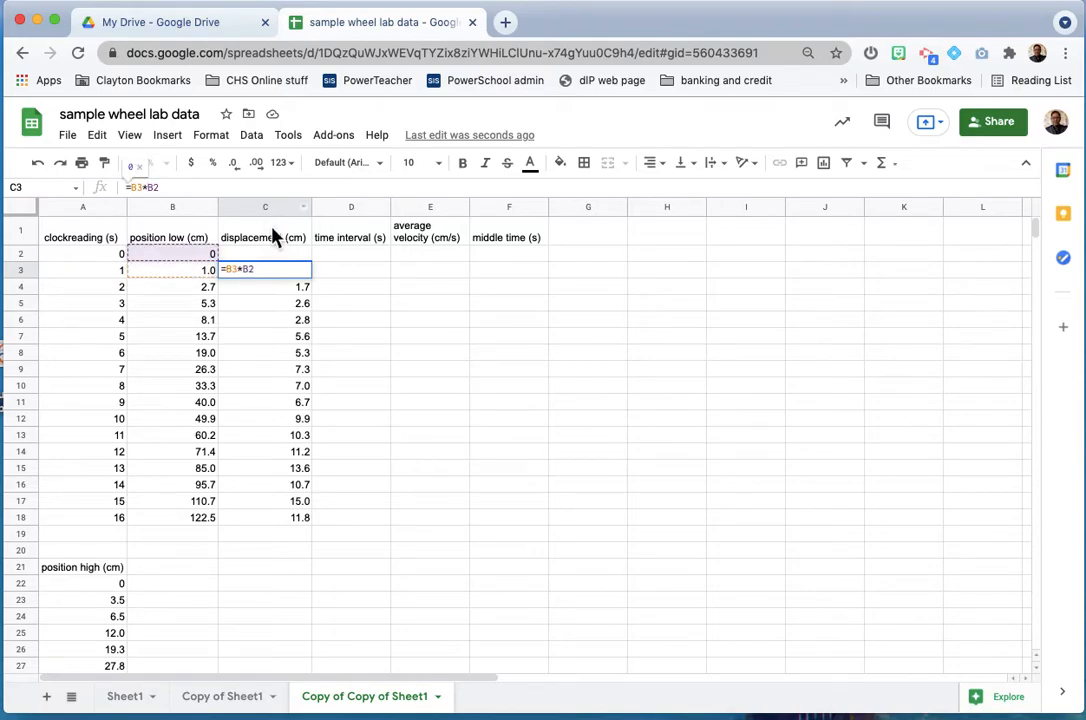
{"action": "key", "text": "Return"}
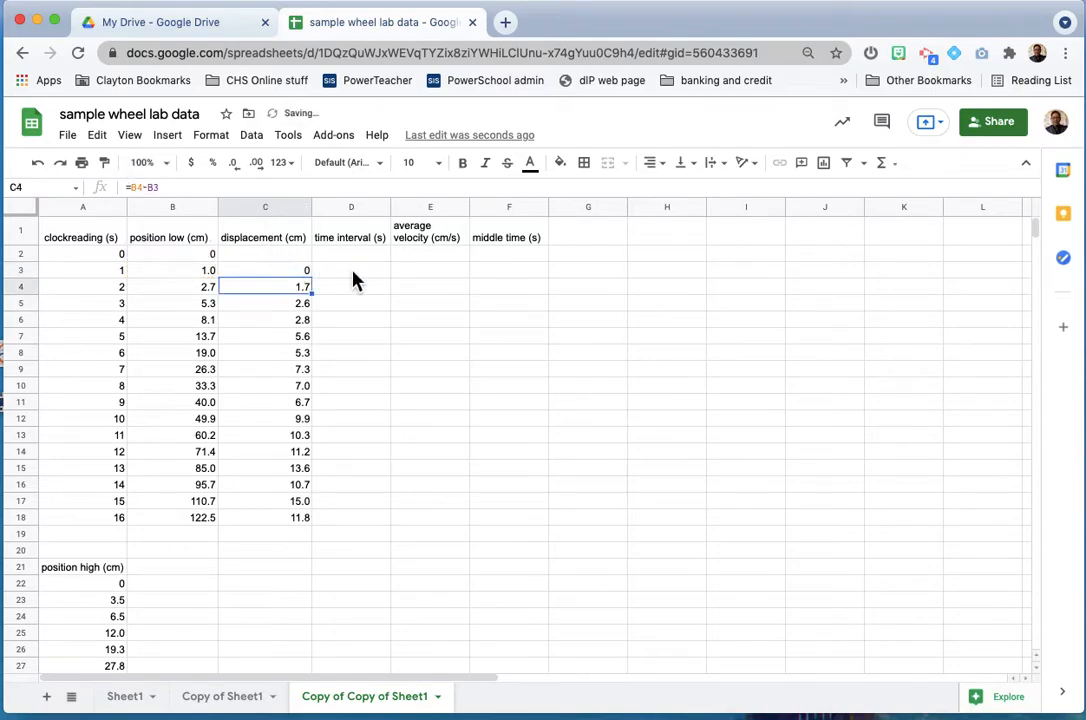
{"action": "left_click", "coordinate": [289, 274]}
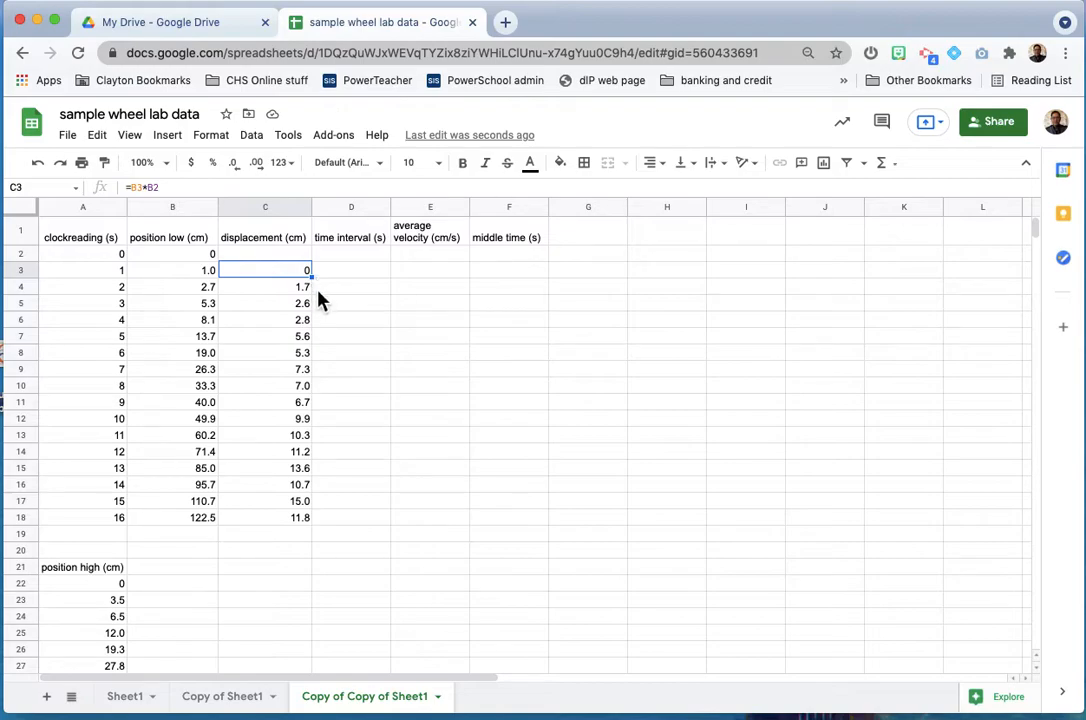
{"action": "left_click_drag", "start_coordinate": [312, 279], "coordinate": [309, 528]}
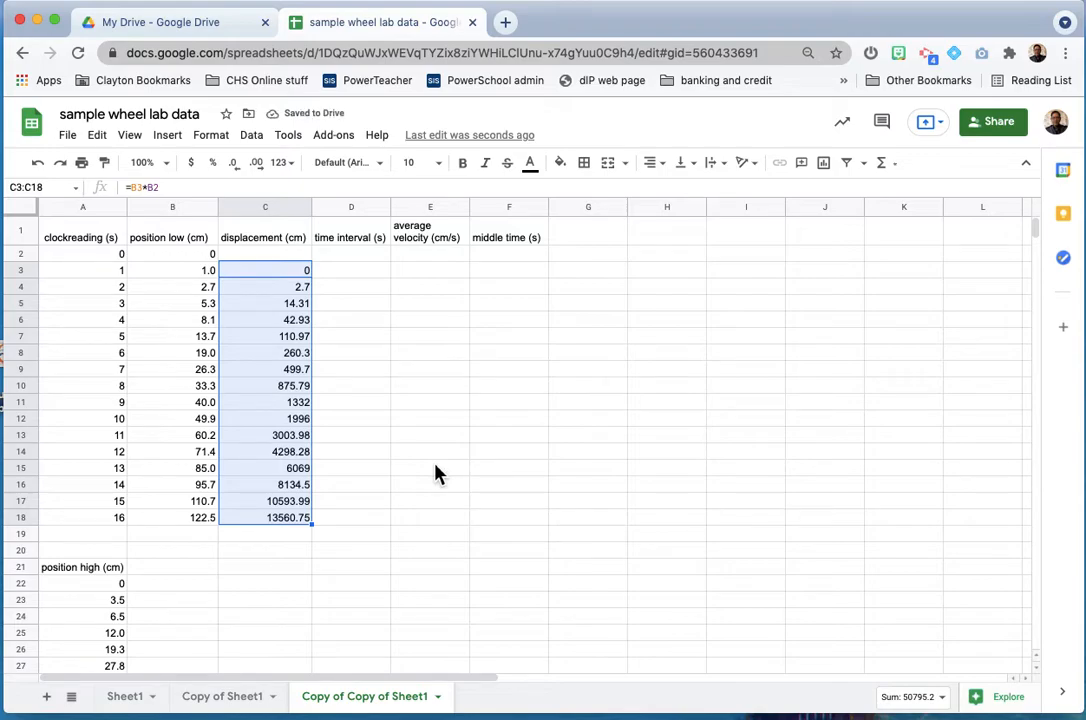
{"action": "key", "text": "super+z"}
{"action": "key", "text": "super+z"}
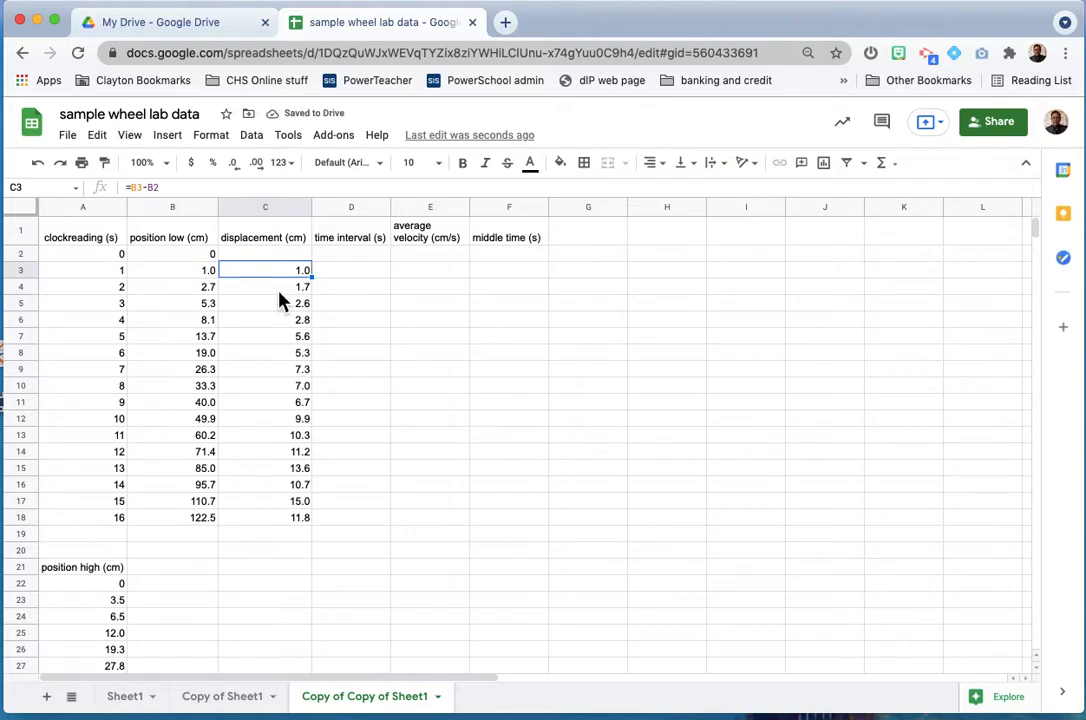
Step: Enter the time interval formula =A3-A2 in D3 and fill it down to D18
{"action": "left_click", "coordinate": [357, 271]}
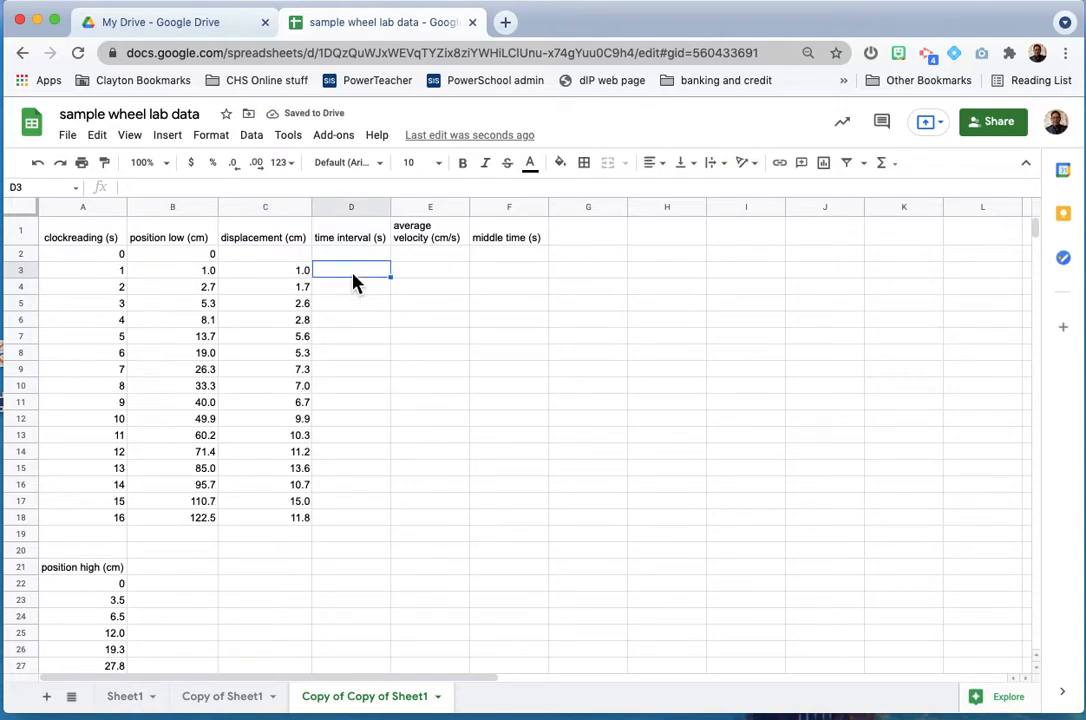
{"action": "left_click", "coordinate": [293, 276]}
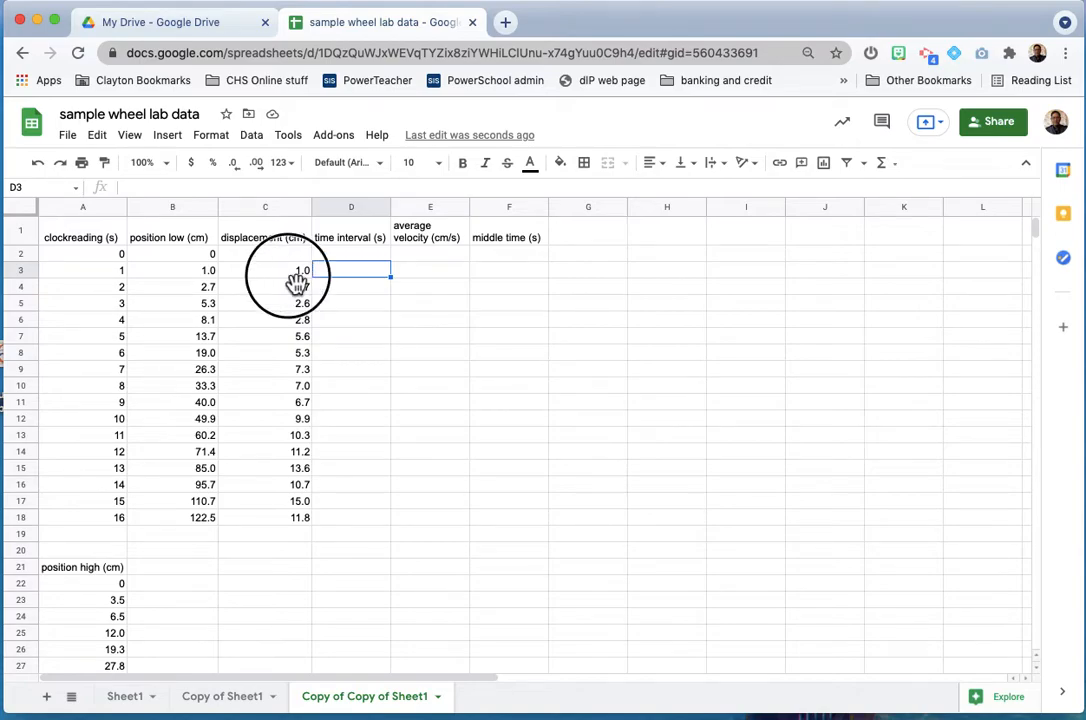
{"action": "left_click", "coordinate": [350, 270]}
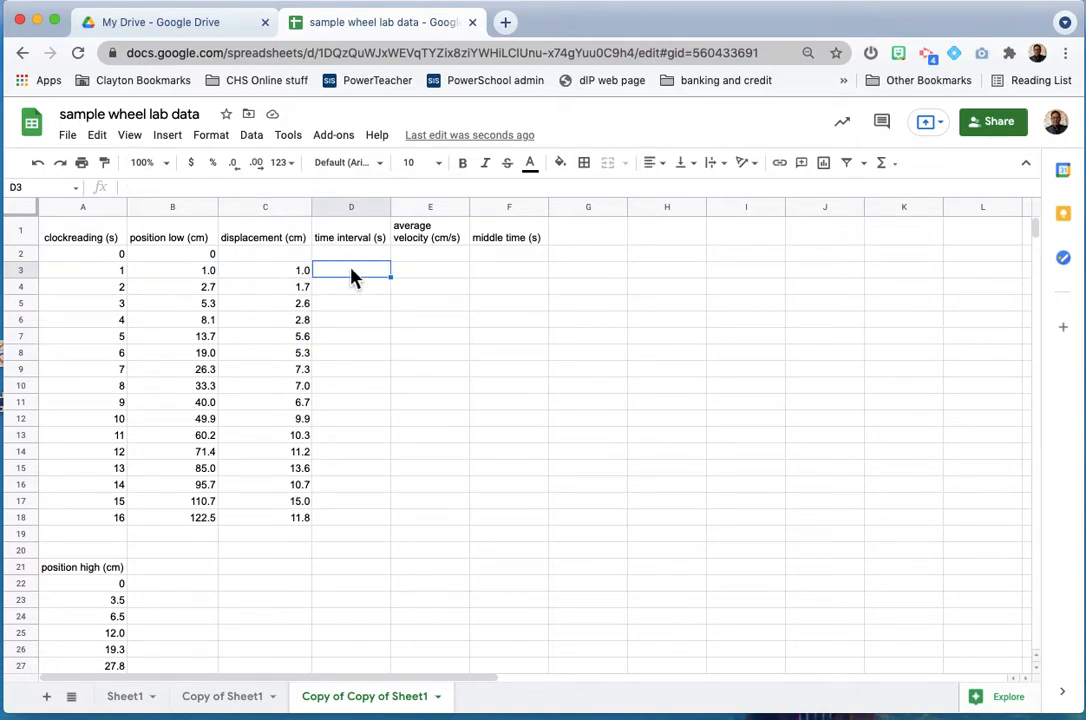
{"action": "type", "text": "="}
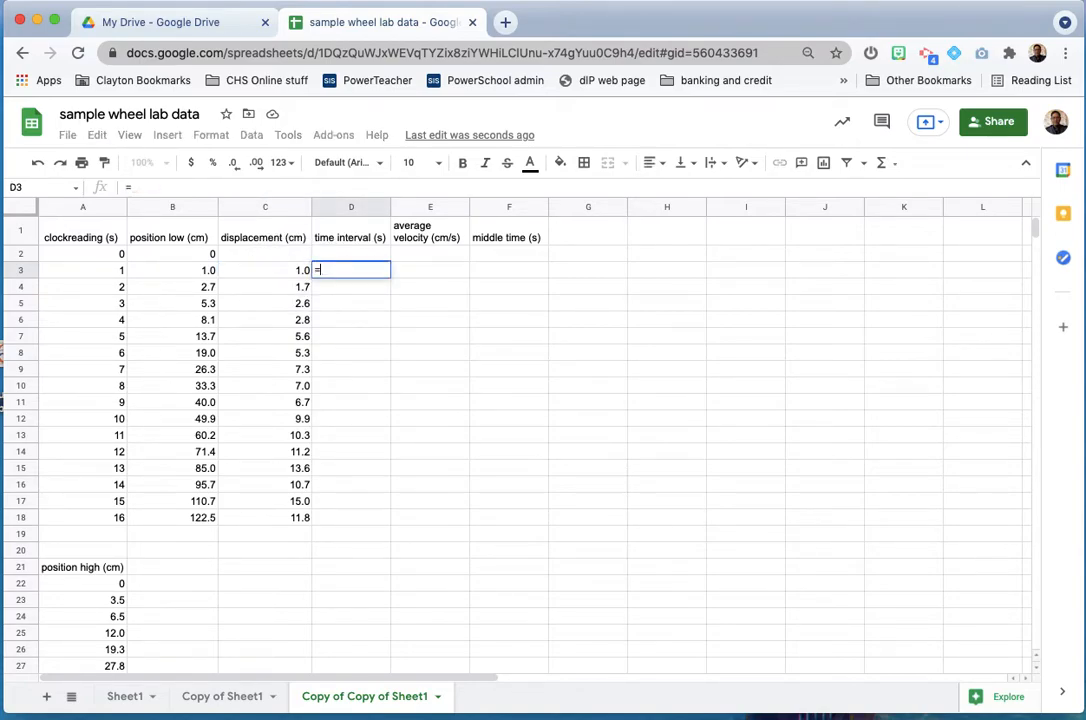
{"action": "left_click", "coordinate": [107, 283]}
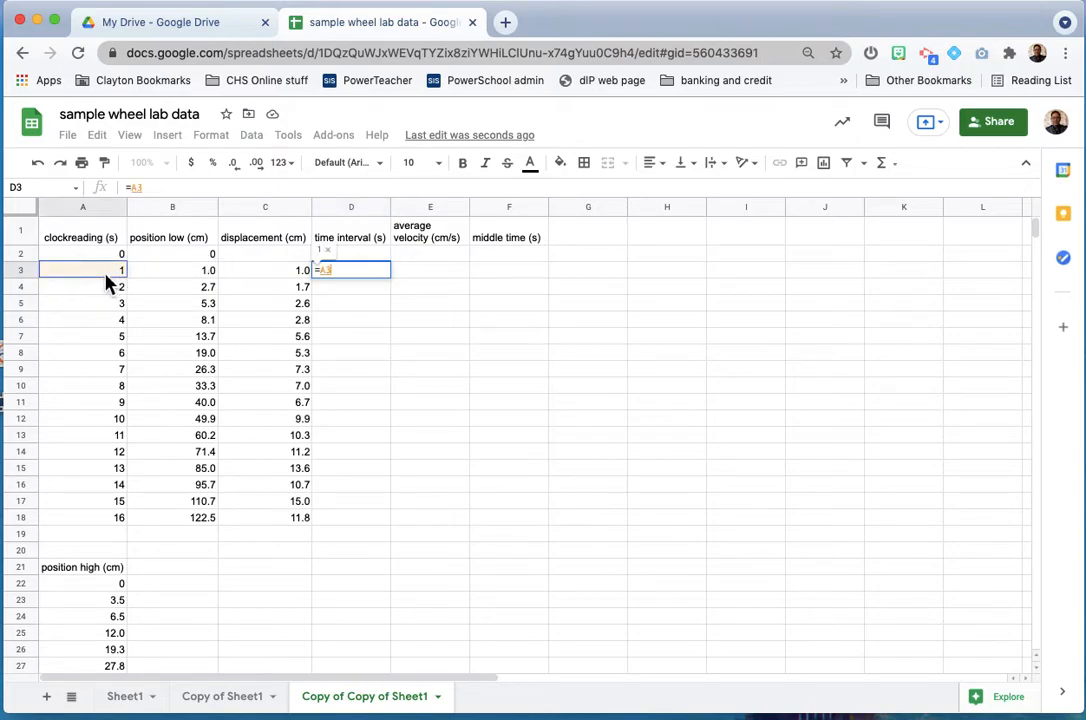
{"action": "type", "text": "-"}
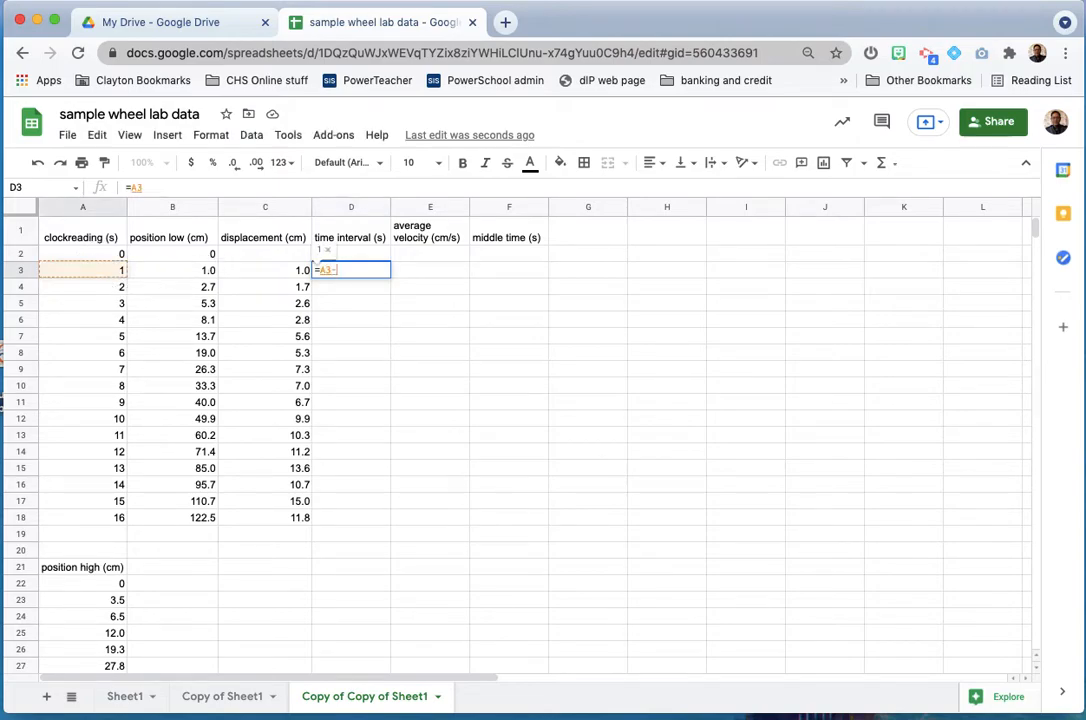
{"action": "left_click", "coordinate": [108, 254]}
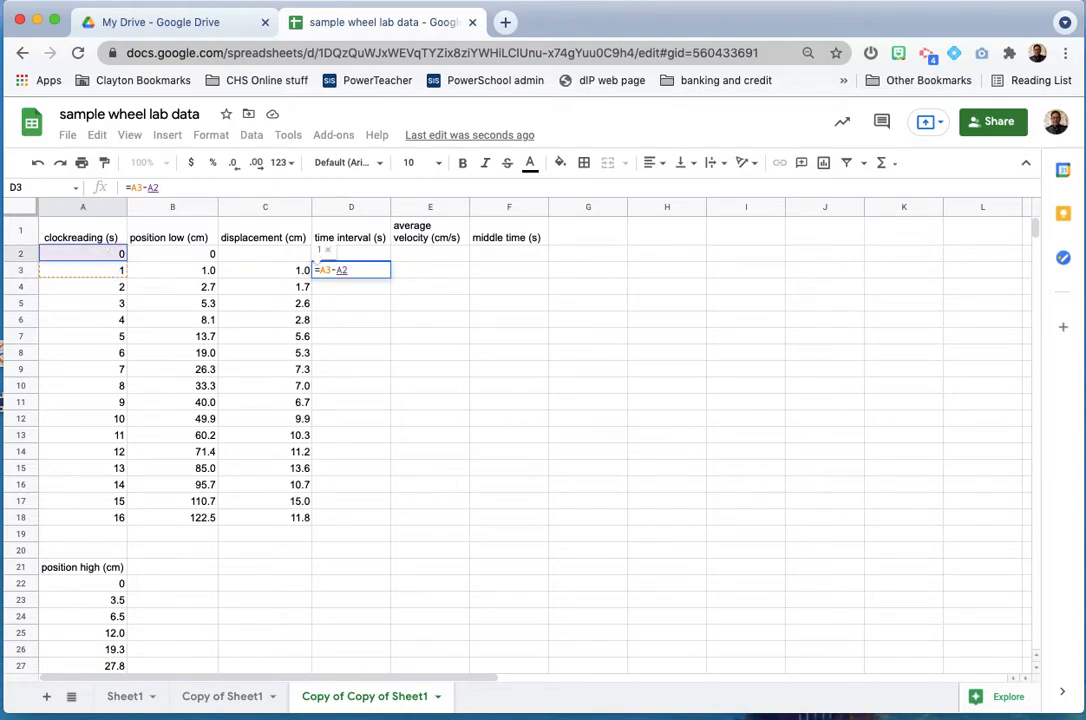
{"action": "key", "text": "Return"}
{"action": "left_click", "coordinate": [358, 270]}
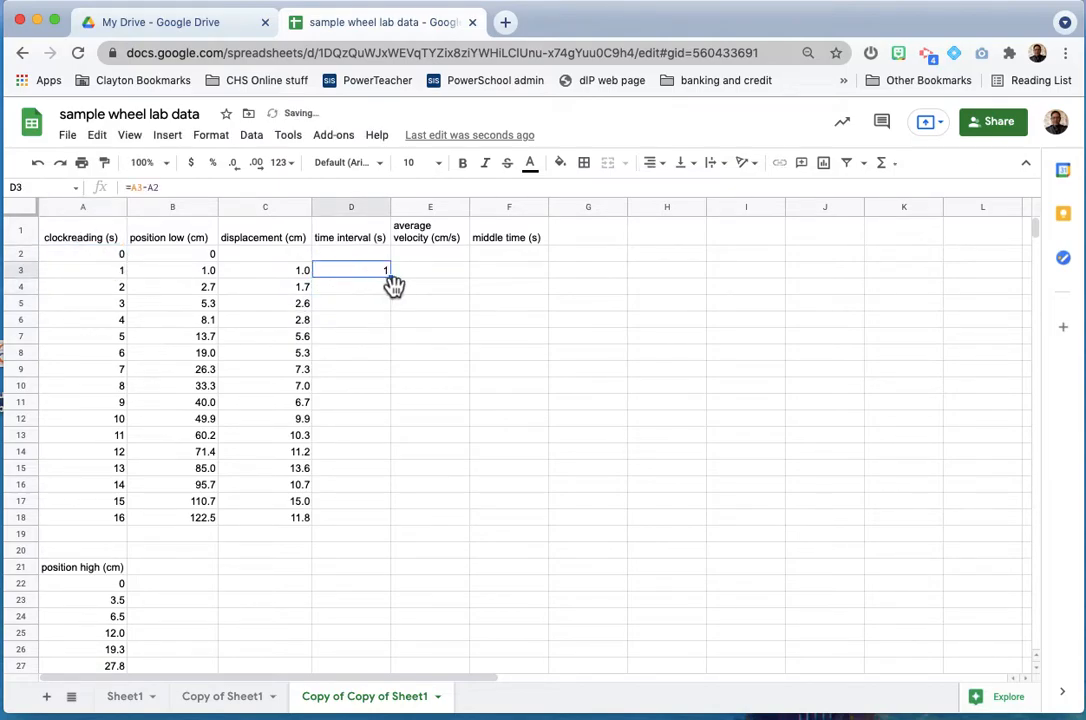
{"action": "left_click_drag", "start_coordinate": [390, 278], "coordinate": [381, 528]}
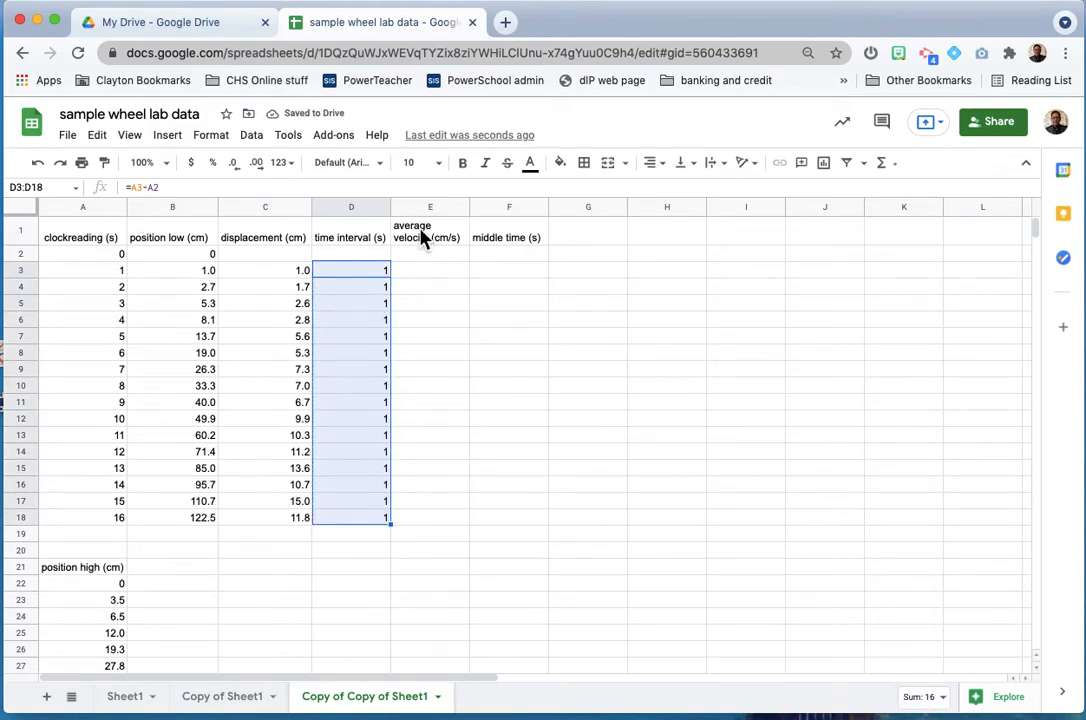
Step: Enter the average velocity formula =C3/D3 in E3 and accept the suggested autofill for E4 through E18
{"action": "left_click", "coordinate": [421, 279]}
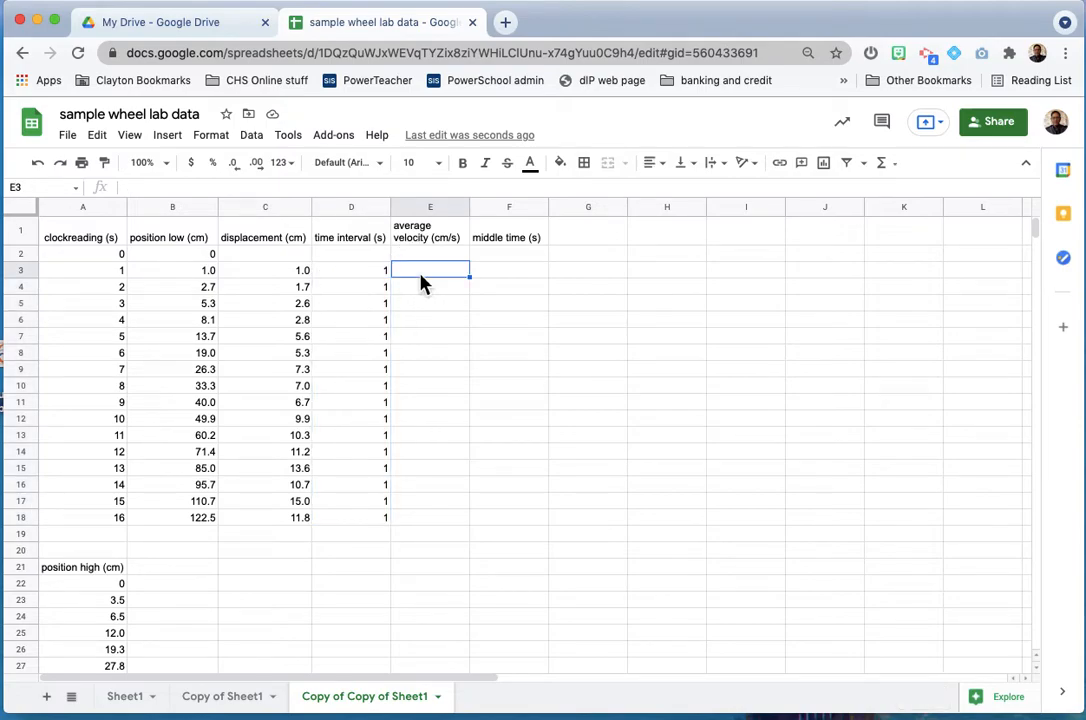
{"action": "type", "text": "="}
{"action": "left_click", "coordinate": [285, 276]}
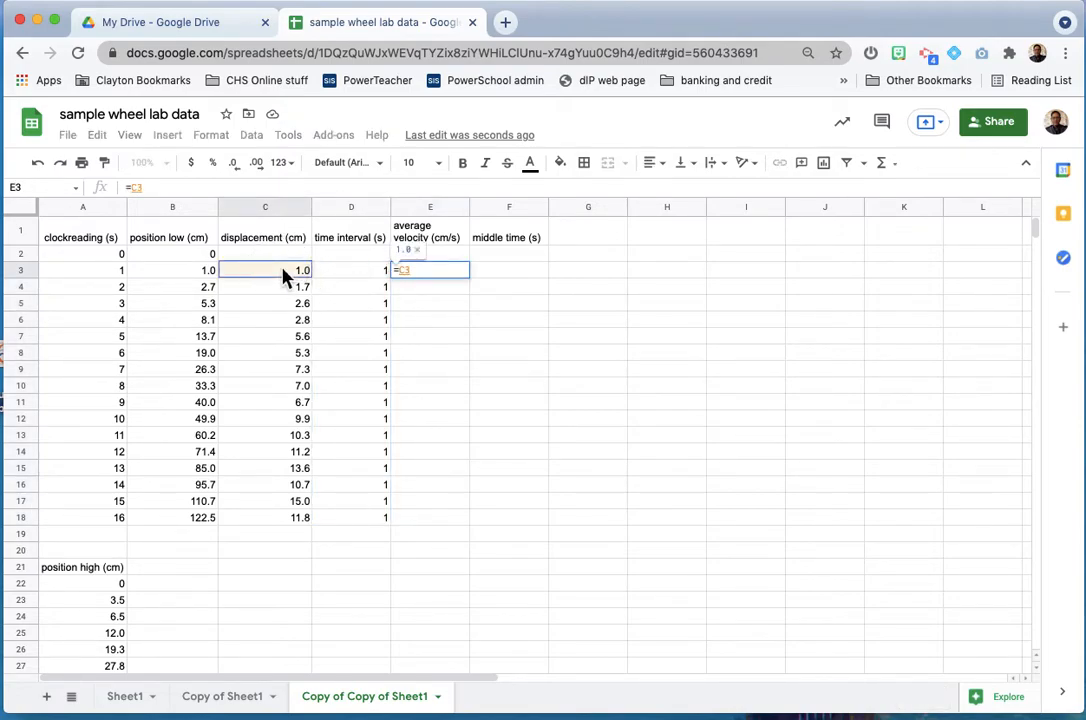
{"action": "type", "text": "/"}
{"action": "left_click", "coordinate": [352, 280]}
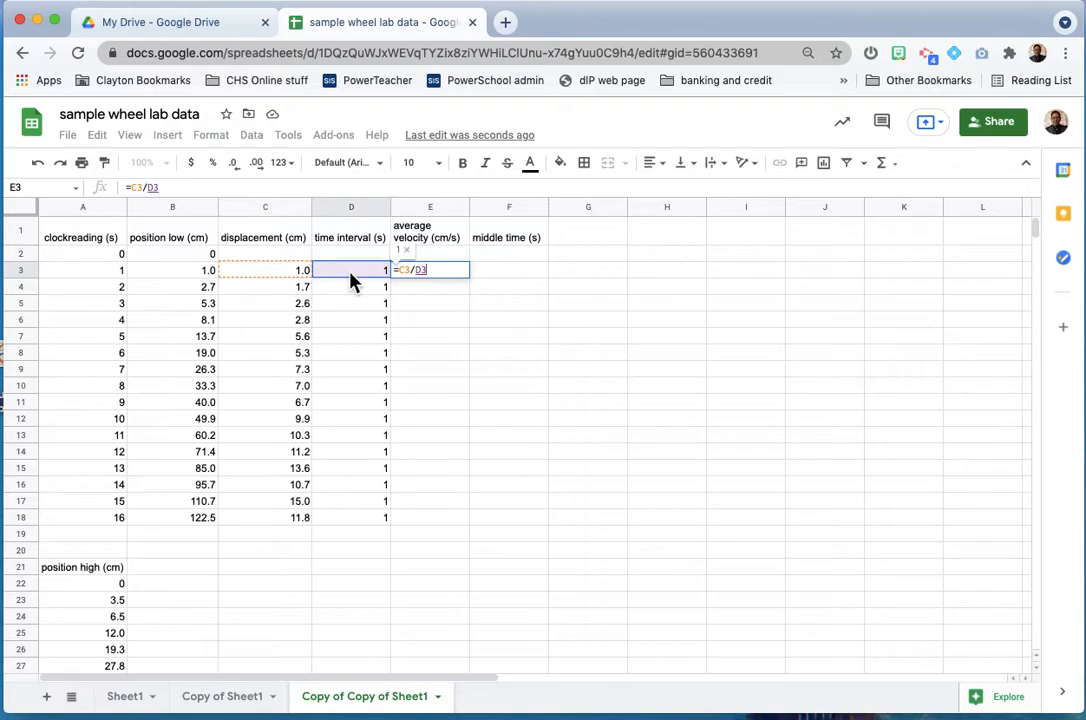
{"action": "key", "text": "Return"}
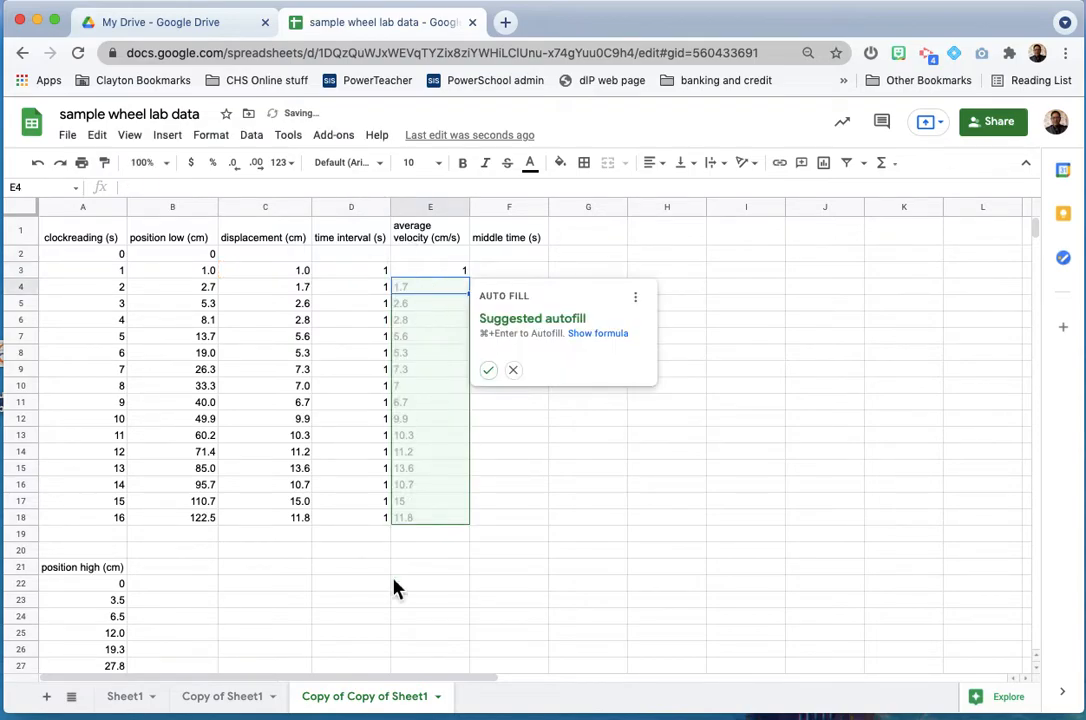
{"action": "left_click", "coordinate": [489, 371]}
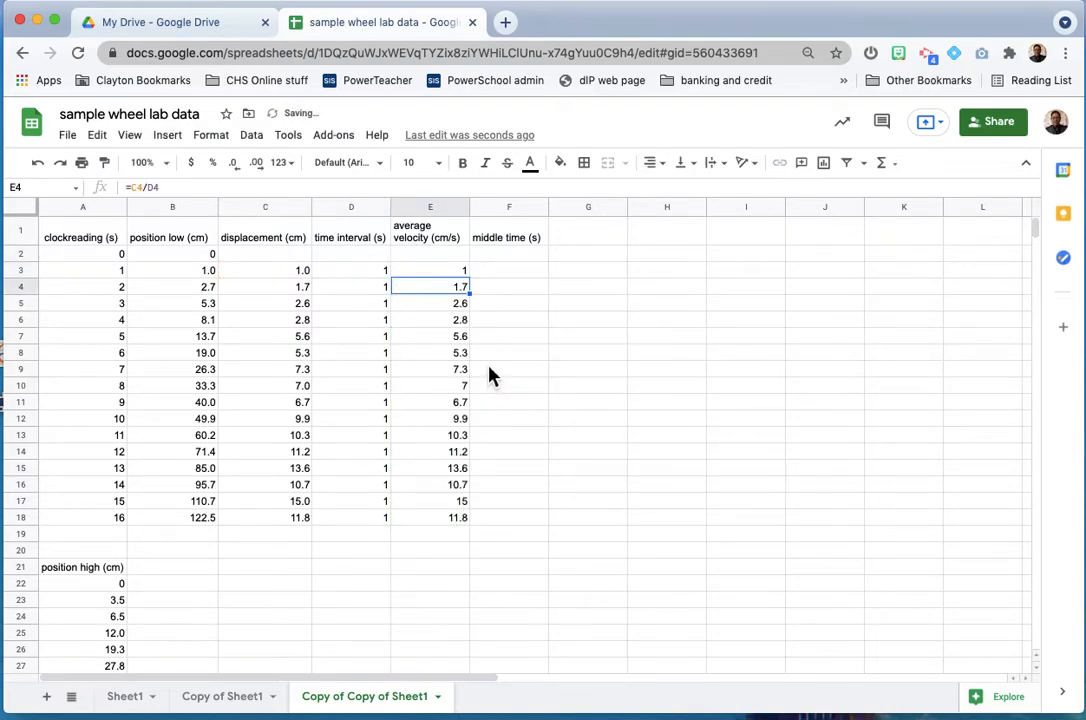
Step: Try the middle time formula =(A2+A3)/2 in F3 and decline the suggested autofill
{"action": "left_click", "coordinate": [509, 275]}
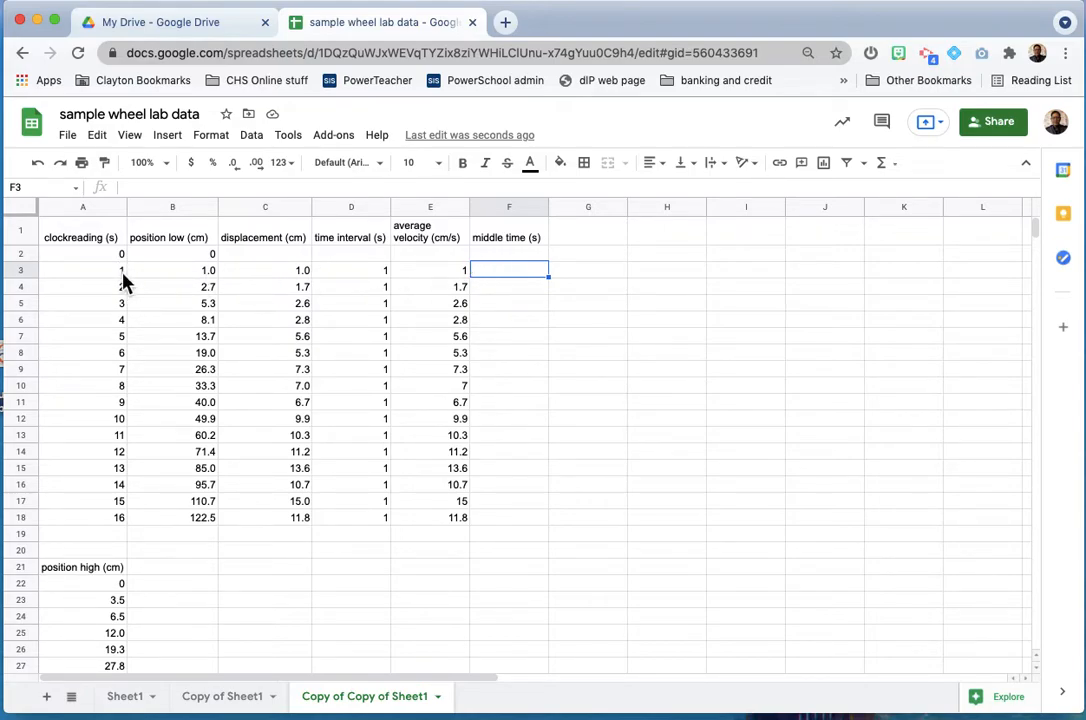
{"action": "type", "text": "="}
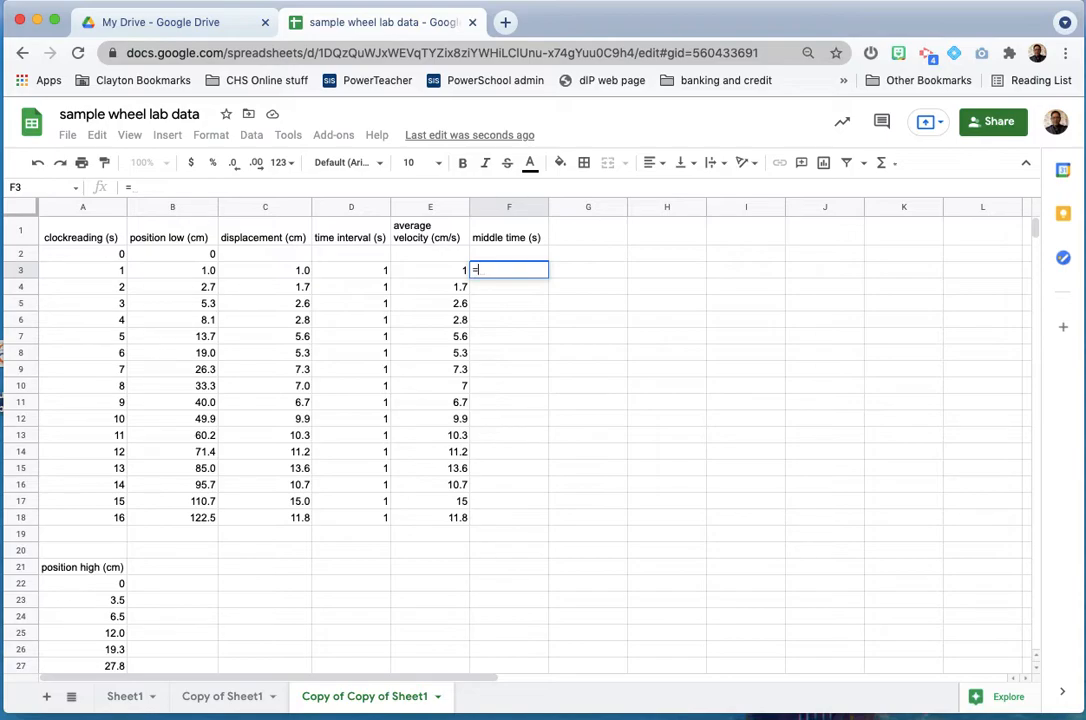
{"action": "type", "text": "("}
{"action": "left_click", "coordinate": [88, 258]}
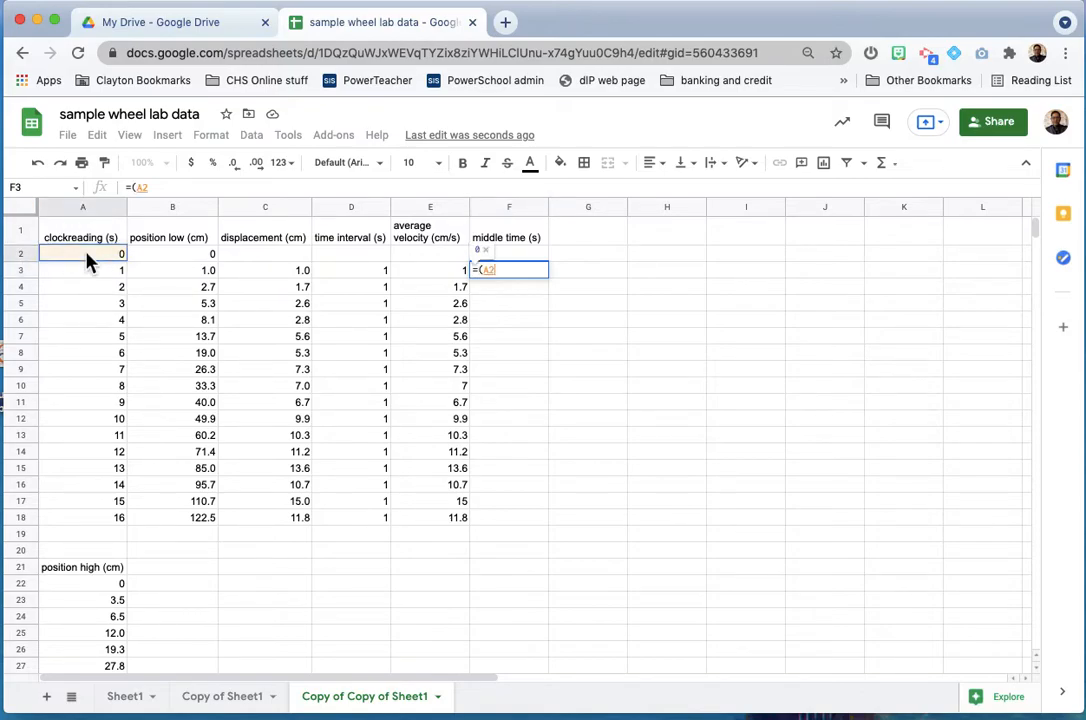
{"action": "type", "text": "+"}
{"action": "left_click", "coordinate": [92, 285]}
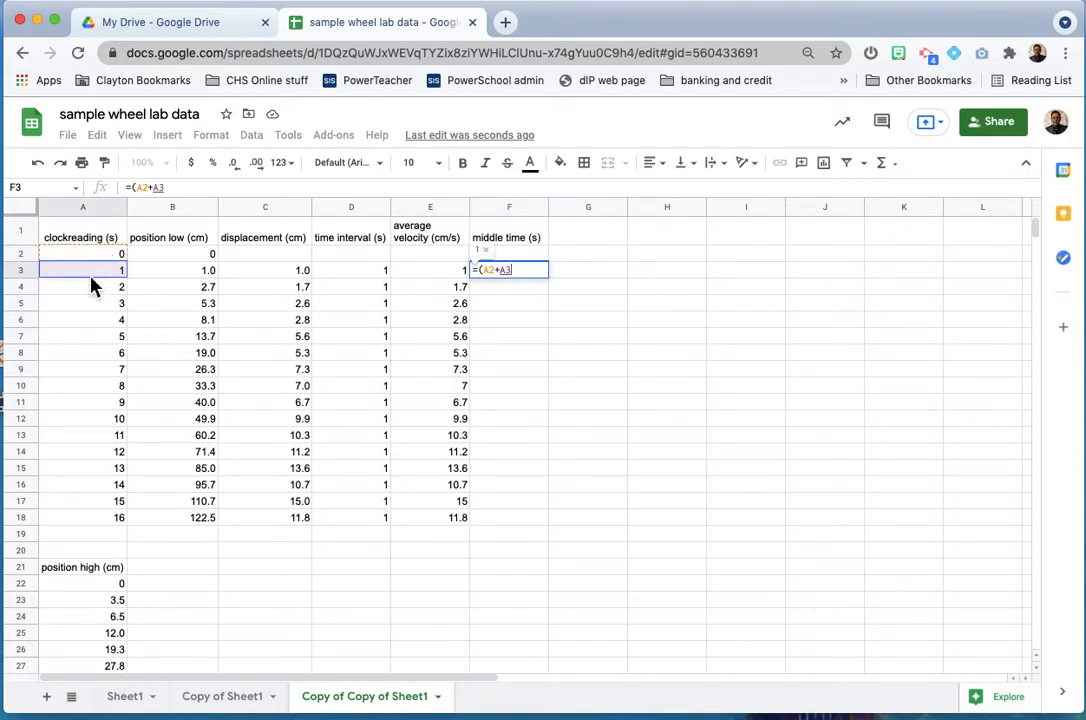
{"action": "type", "text": ")/2"}
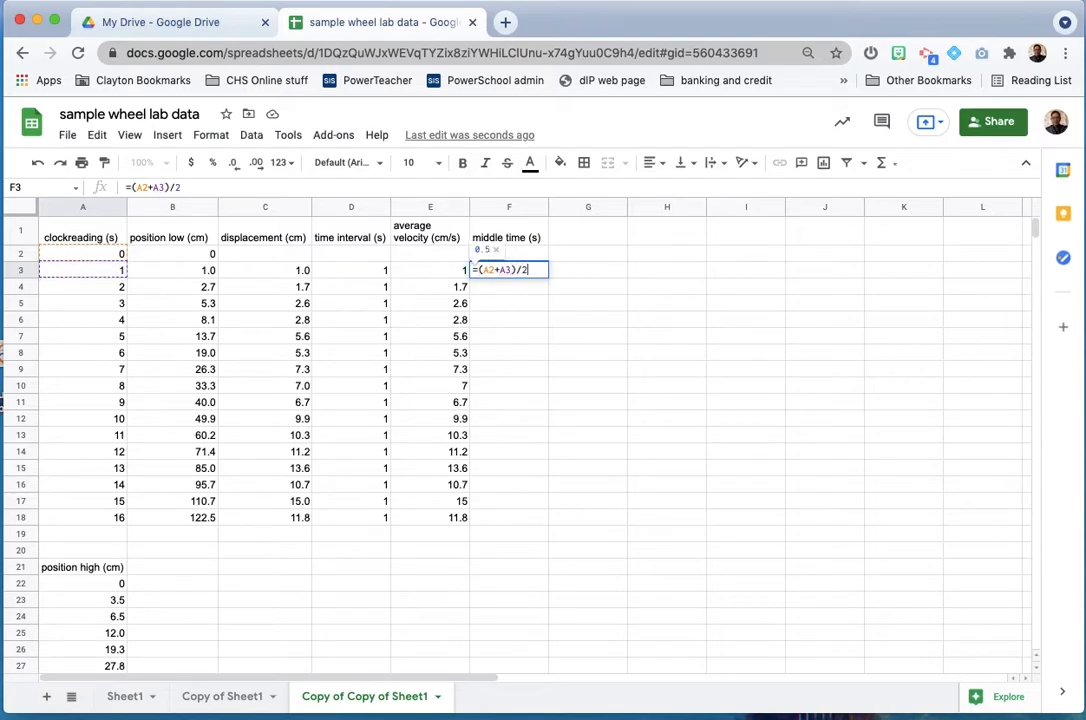
{"action": "key", "text": "Return"}
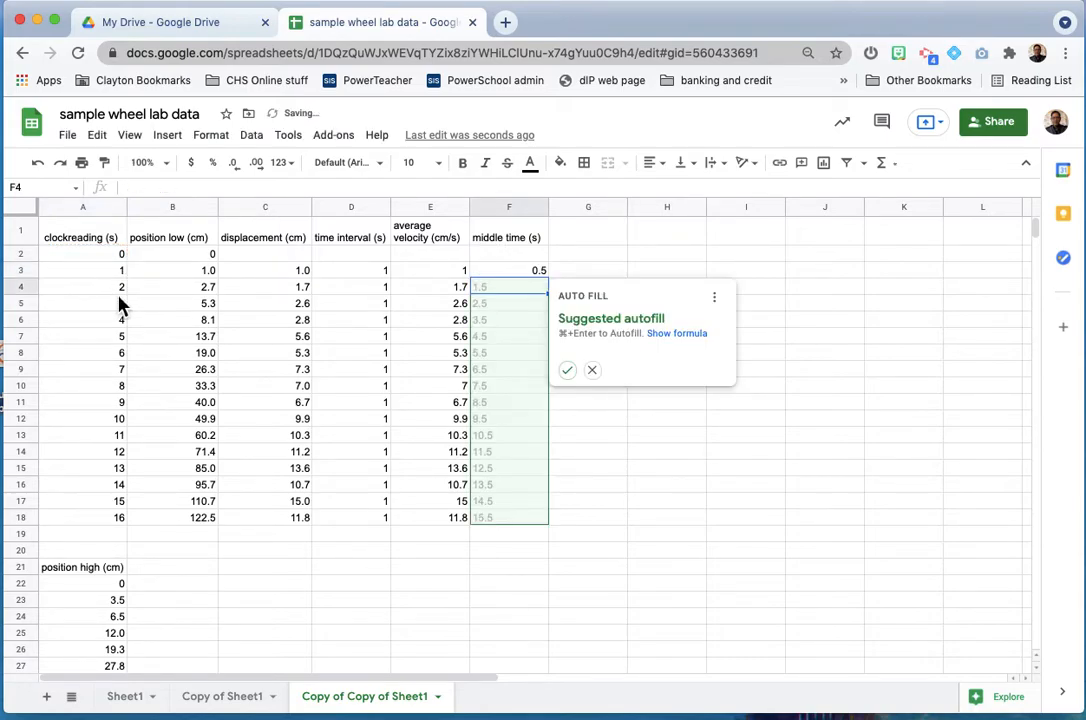
{"action": "left_click", "coordinate": [592, 370]}
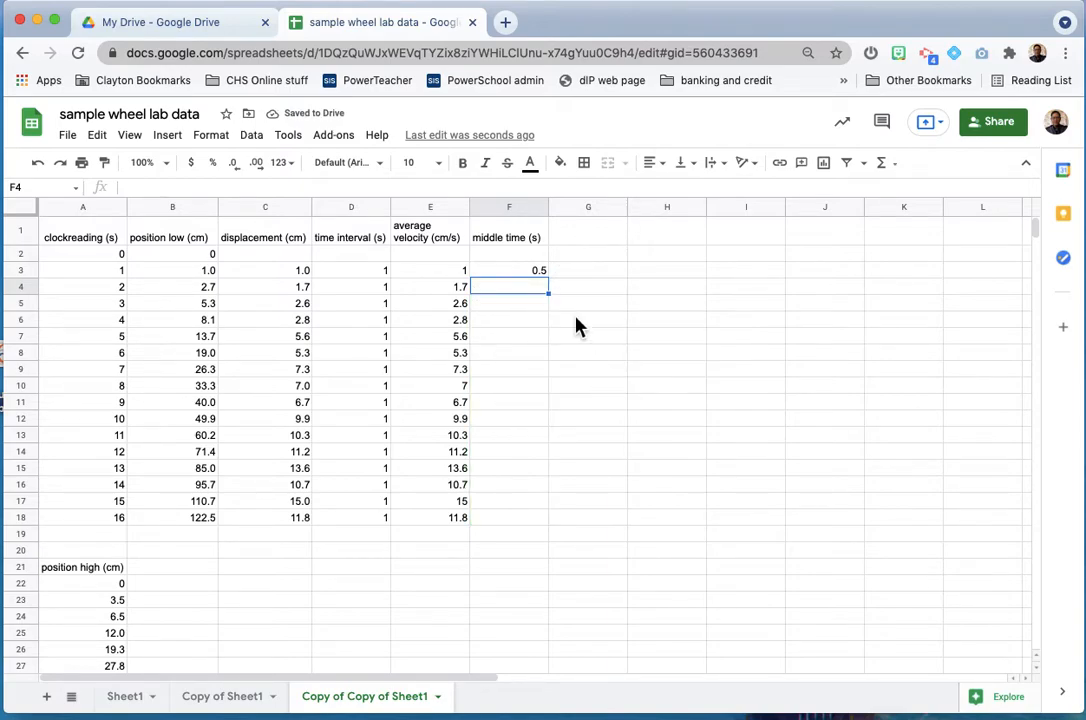
Step: Replace the middle time formula in F3 with =average(A2:A3) and fill it down to F18
{"action": "key", "text": "Up"}
{"action": "key", "text": "Delete"}
{"action": "type", "text": "="}
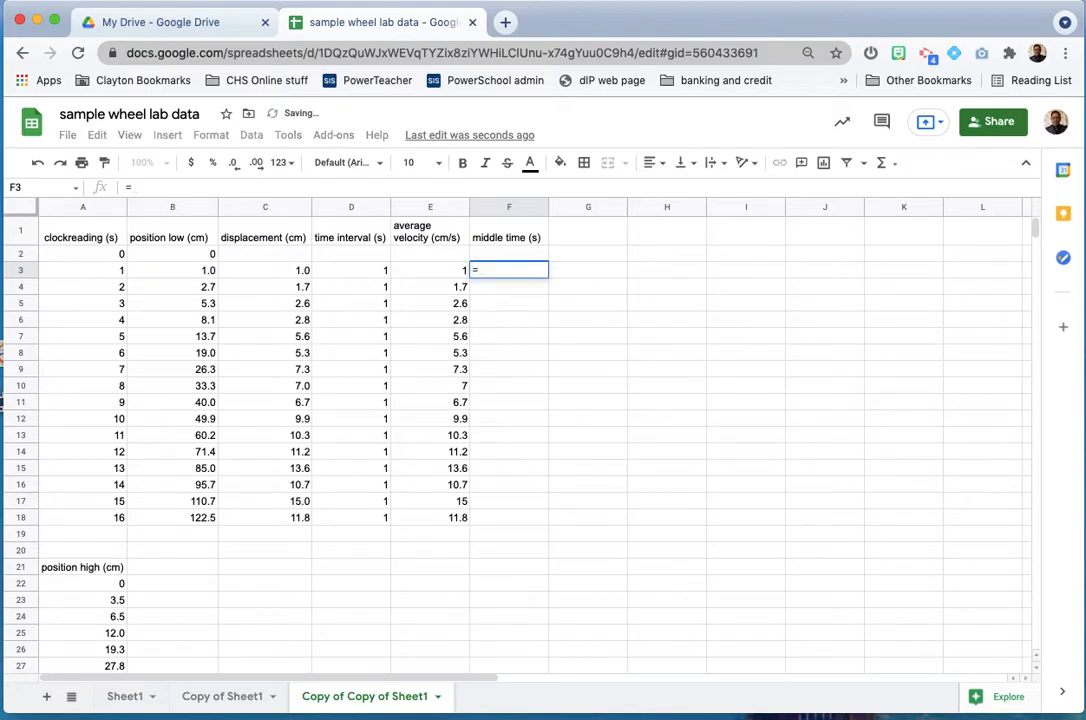
{"action": "type", "text": "averag"}
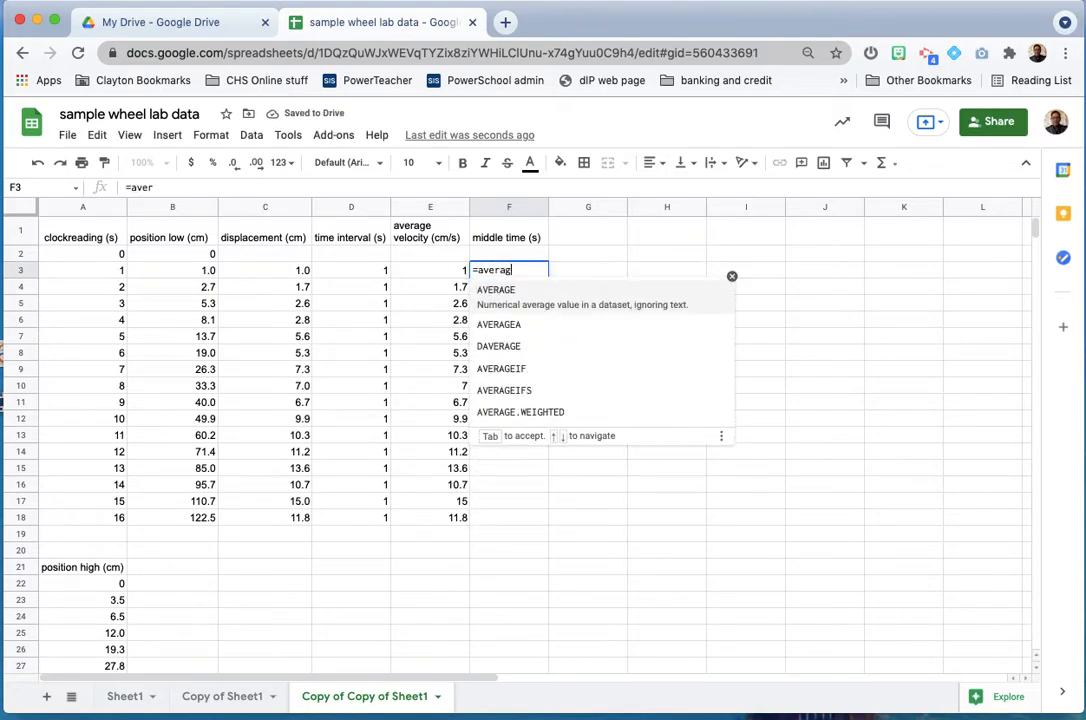
{"action": "type", "text": "e("}
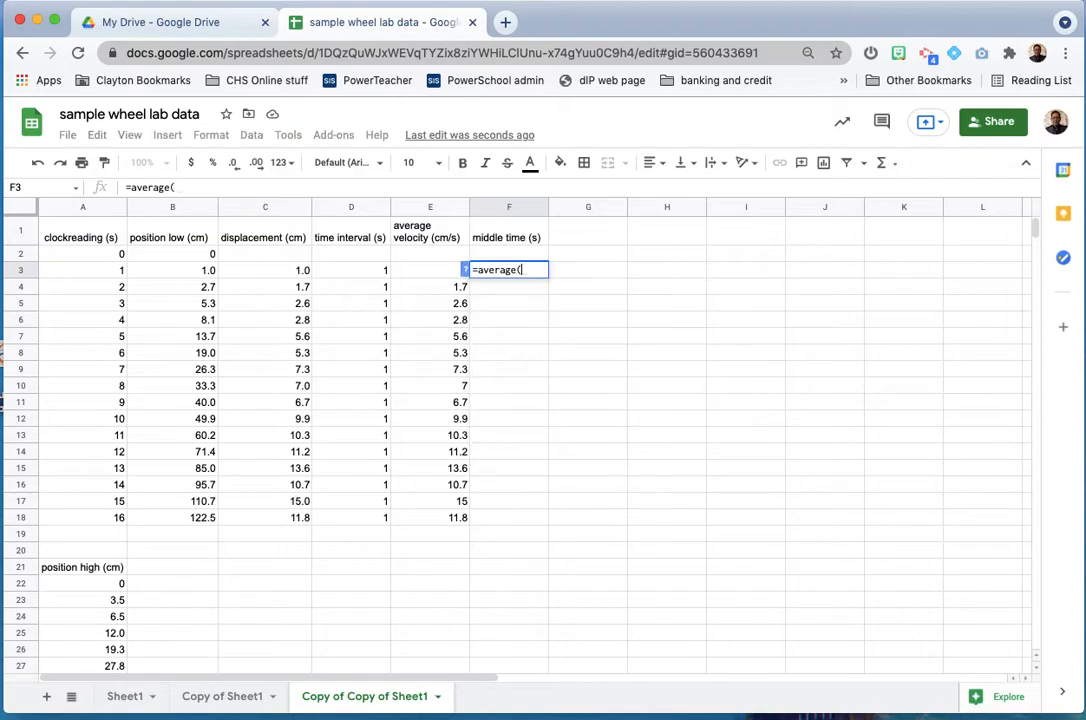
{"action": "mouse_move", "coordinate": [120, 258]}
{"action": "left_mouse_down"}
{"action": "mouse_move", "coordinate": [112, 253]}
{"action": "mouse_move", "coordinate": [110, 277]}
{"action": "left_mouse_up"}
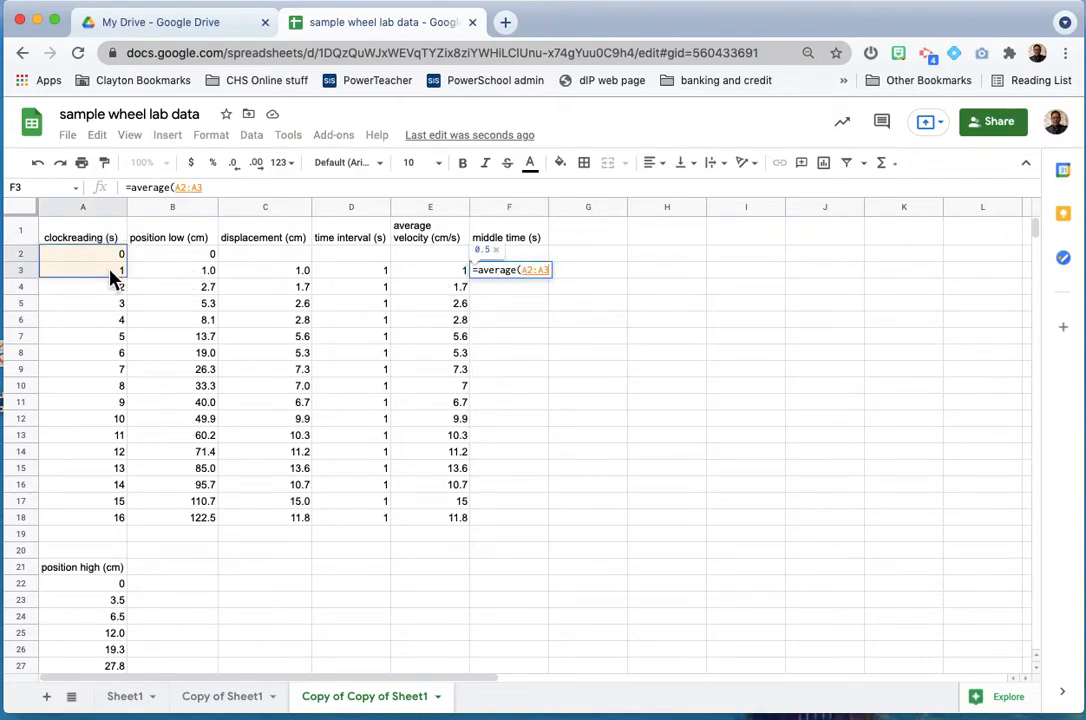
{"action": "type", "text": ")"}
{"action": "key", "text": "Return"}
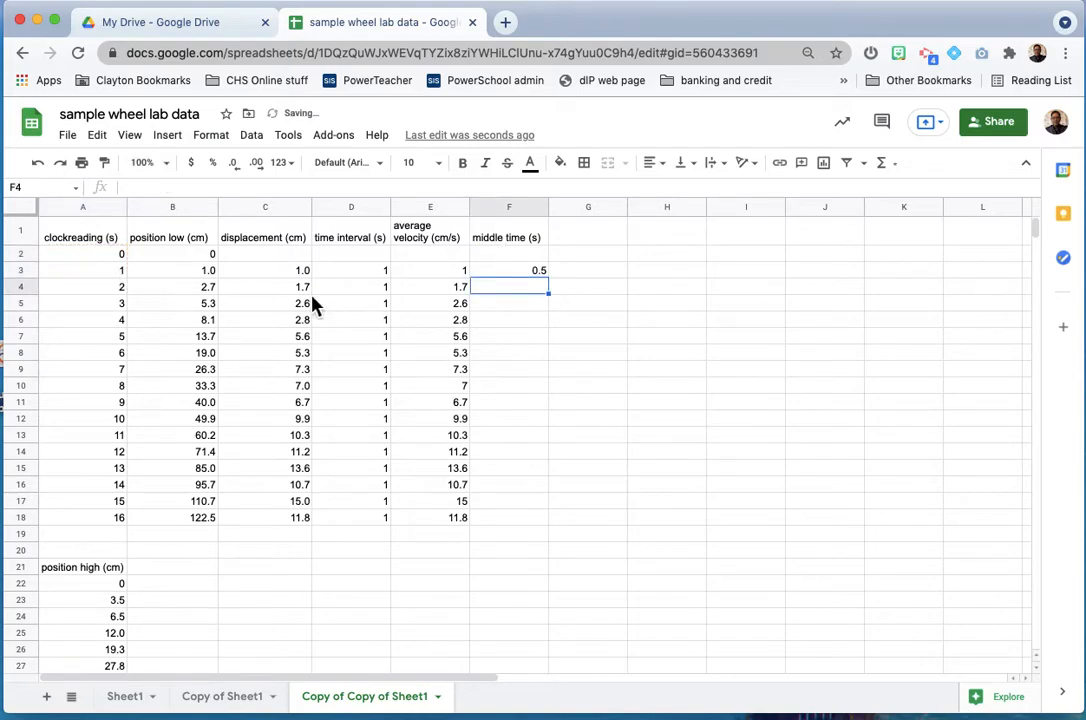
{"action": "left_click", "coordinate": [500, 274]}
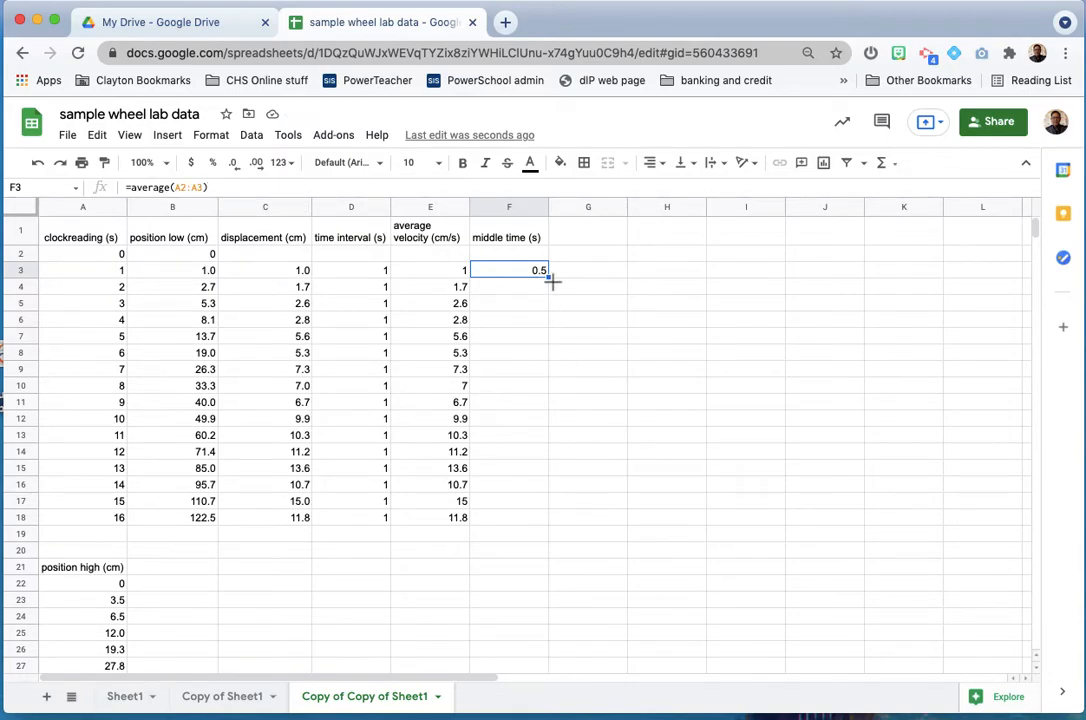
{"action": "left_click_drag", "start_coordinate": [549, 277], "coordinate": [557, 526]}
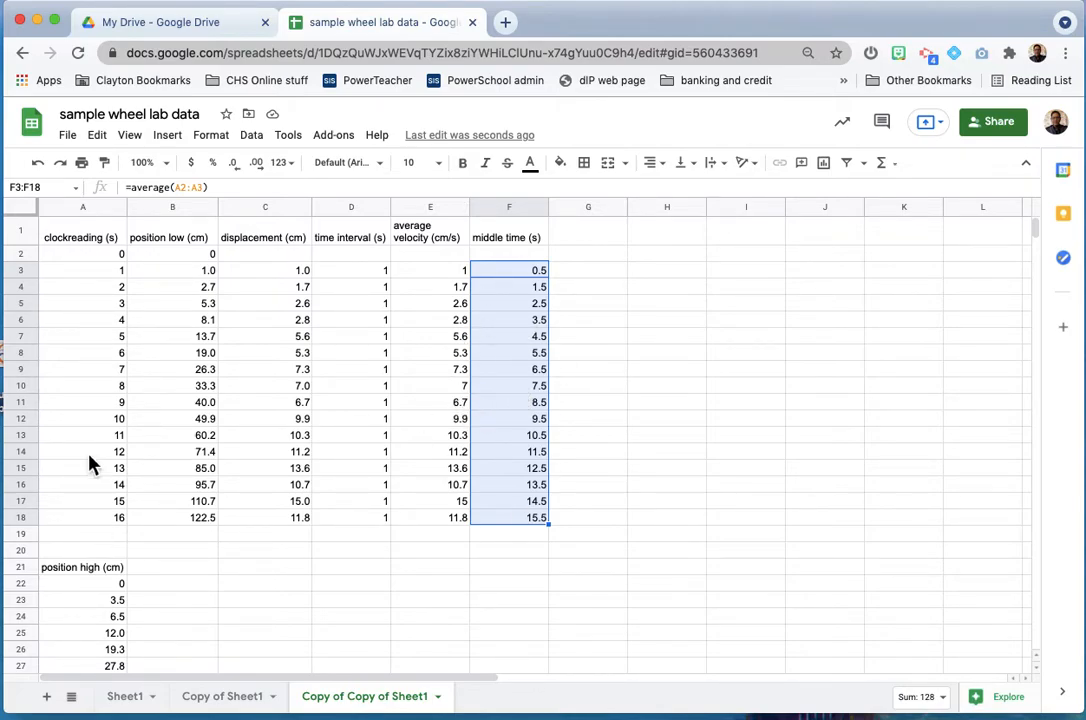
Step: Copy the whole low-position table A1:F18 and paste it starting at H1
{"action": "left_click_drag", "start_coordinate": [90, 242], "coordinate": [100, 527]}
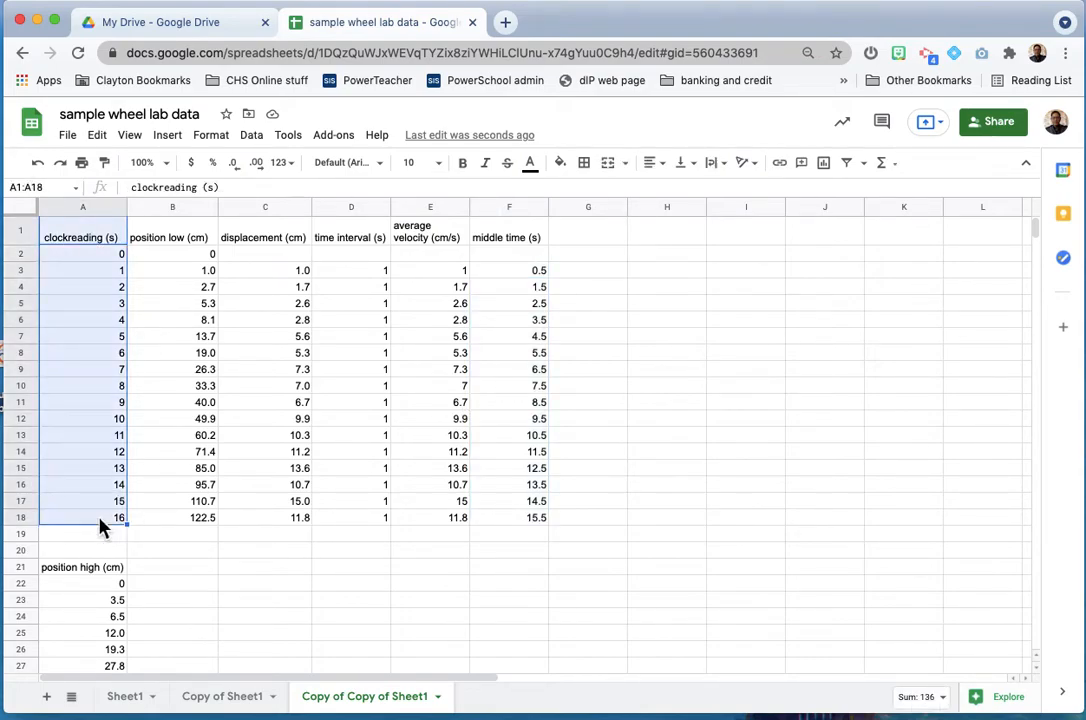
{"action": "left_click", "coordinate": [536, 528], "text": "shift"}
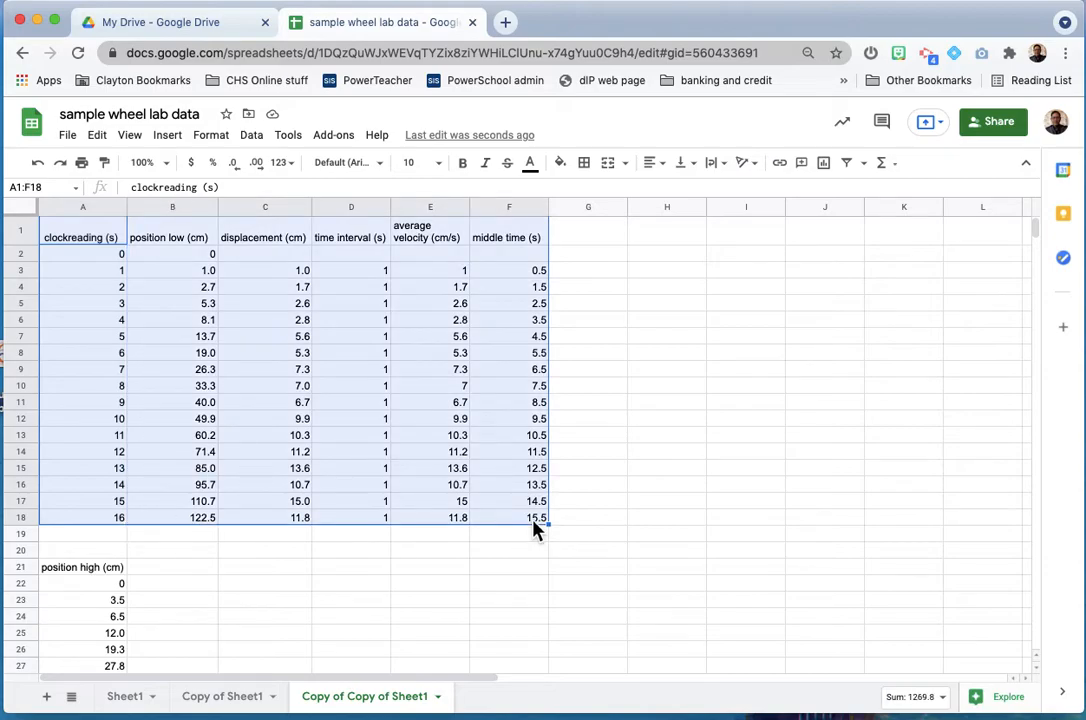
{"action": "key", "text": "super+c"}
{"action": "left_click", "coordinate": [672, 243]}
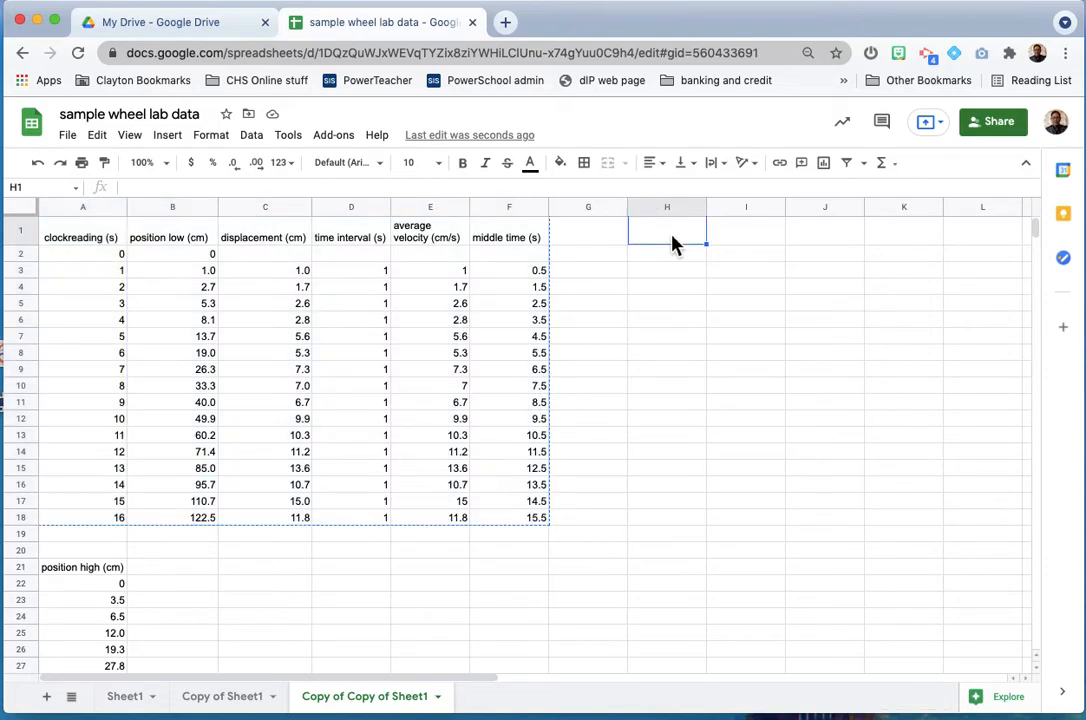
{"action": "key", "text": "super+v"}
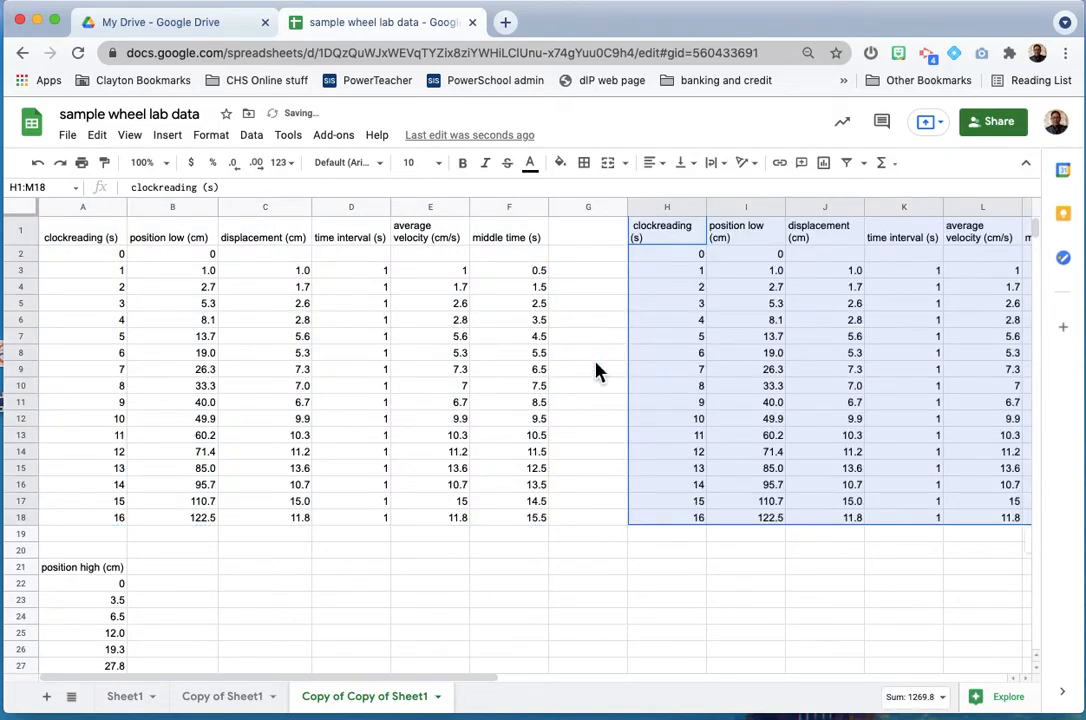
Step: Clear the position low header and values from I1:I18 in the pasted table
{"action": "left_click", "coordinate": [772, 256]}
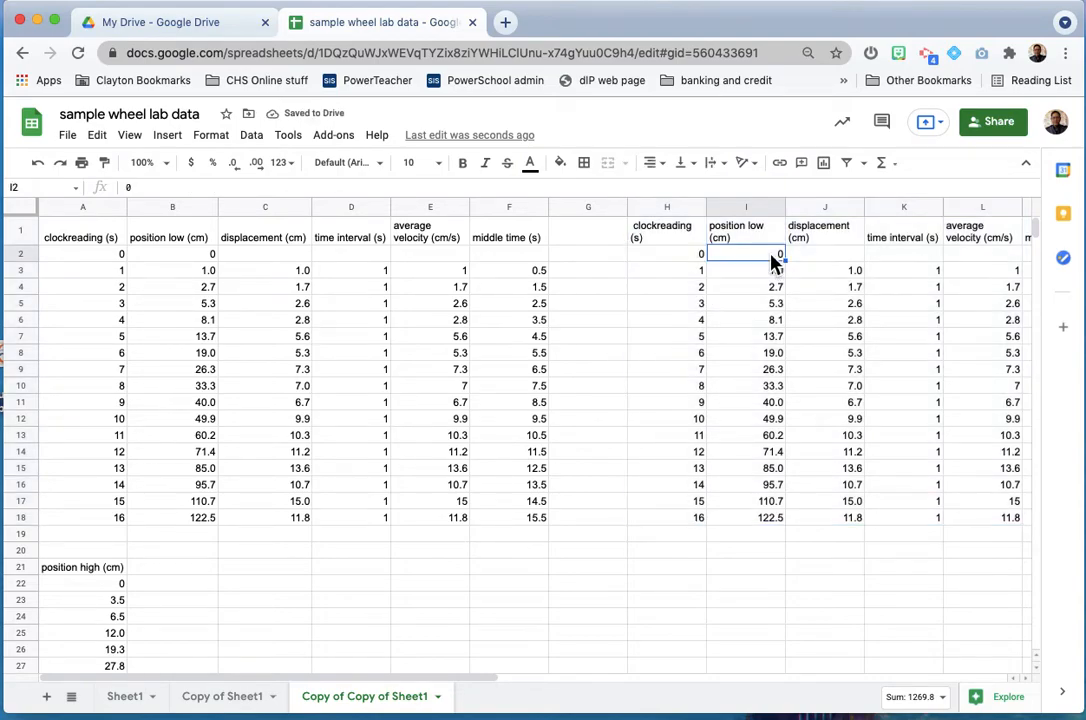
{"action": "left_click", "coordinate": [766, 521], "text": "shift"}
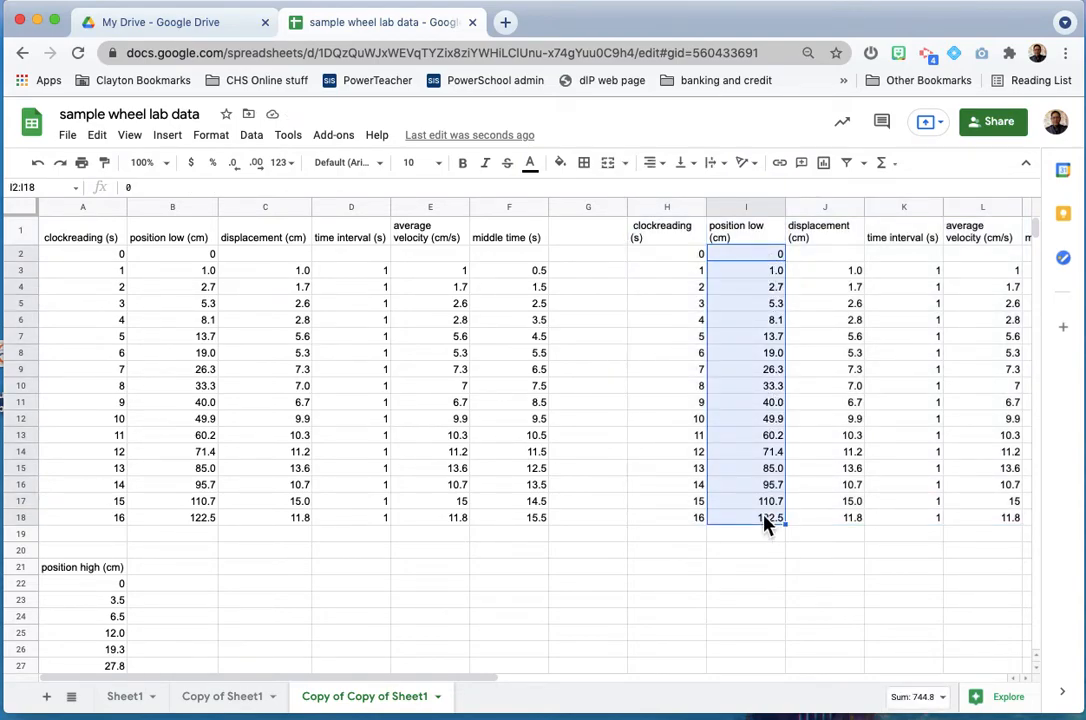
{"action": "left_click", "coordinate": [752, 207]}
{"action": "left_click", "coordinate": [748, 240]}
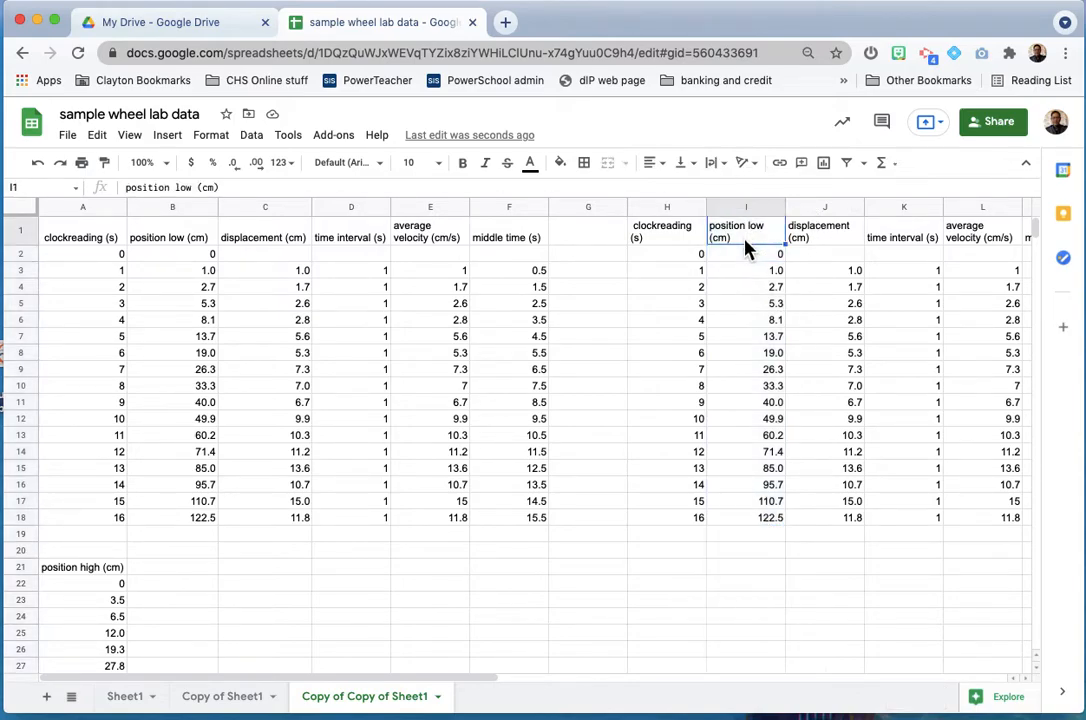
{"action": "left_click", "coordinate": [743, 521], "text": "shift"}
{"action": "key", "text": "Delete"}
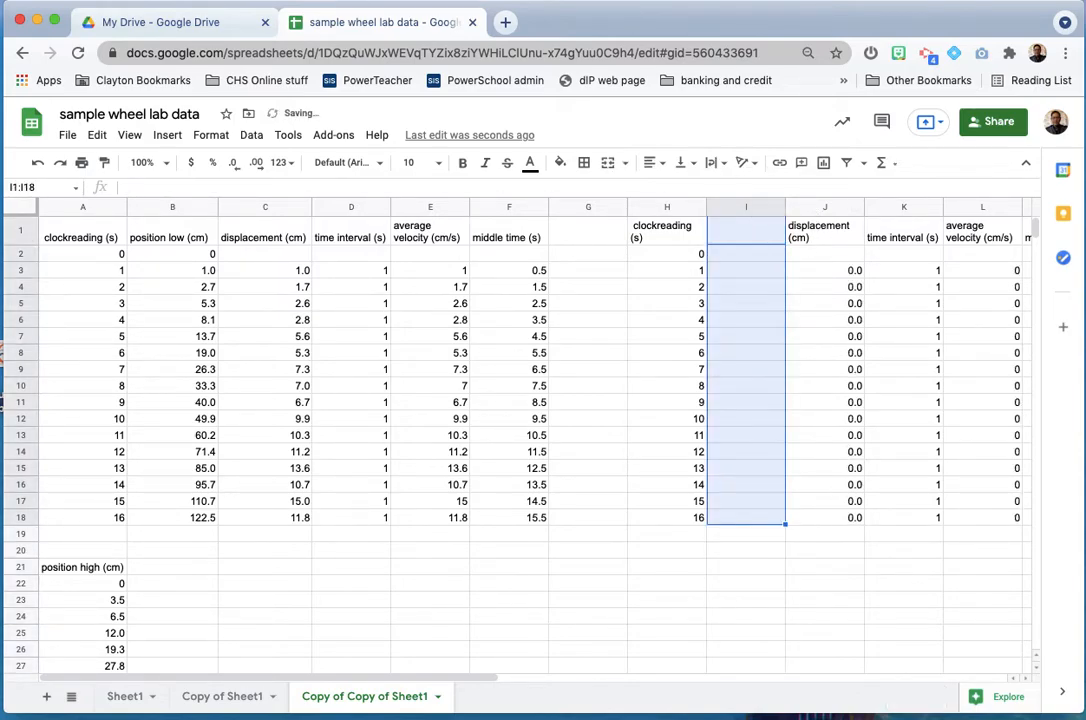
Step: Move the position high header and data from A21:A34 into the empty column starting at I1
{"action": "left_click", "coordinate": [86, 568]}
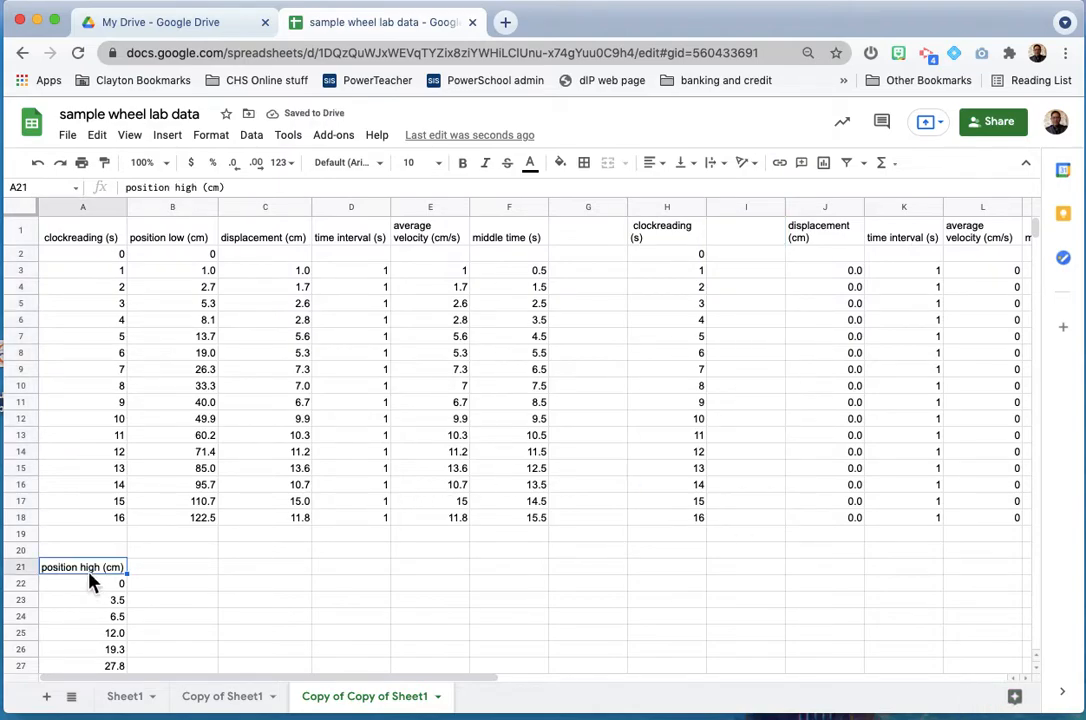
{"action": "scroll", "coordinate": [90, 582], "scroll_direction": "down", "scroll_amount": 5}
{"action": "left_click", "coordinate": [100, 621], "text": "shift"}
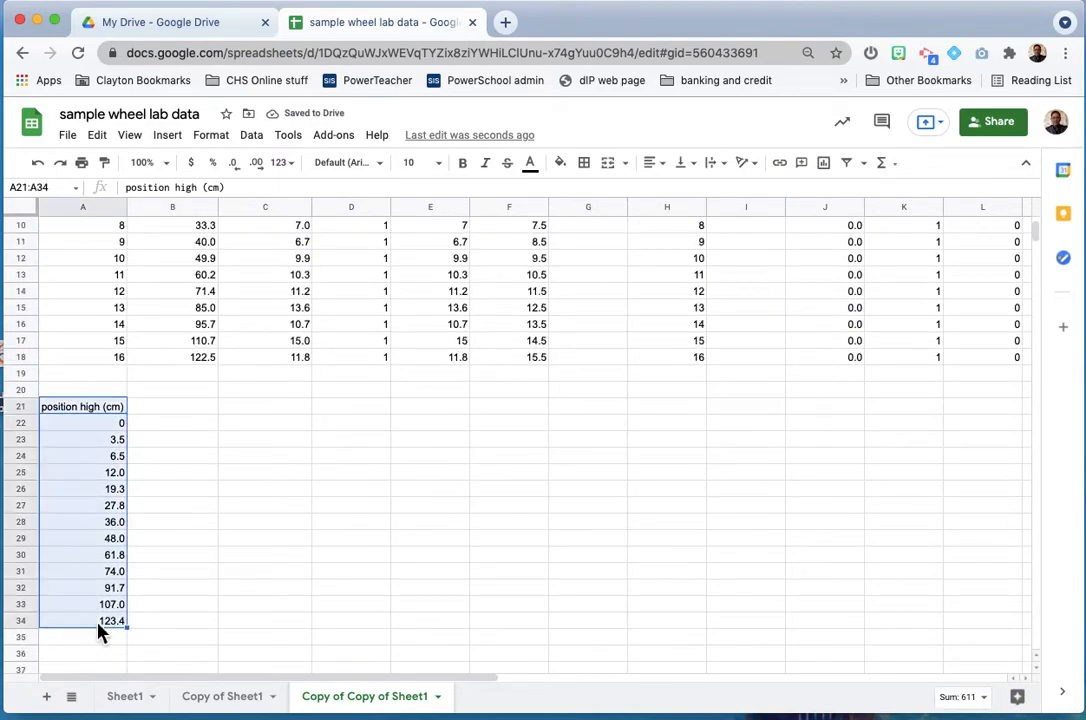
{"action": "scroll", "coordinate": [100, 628], "scroll_direction": "up", "scroll_amount": 3}
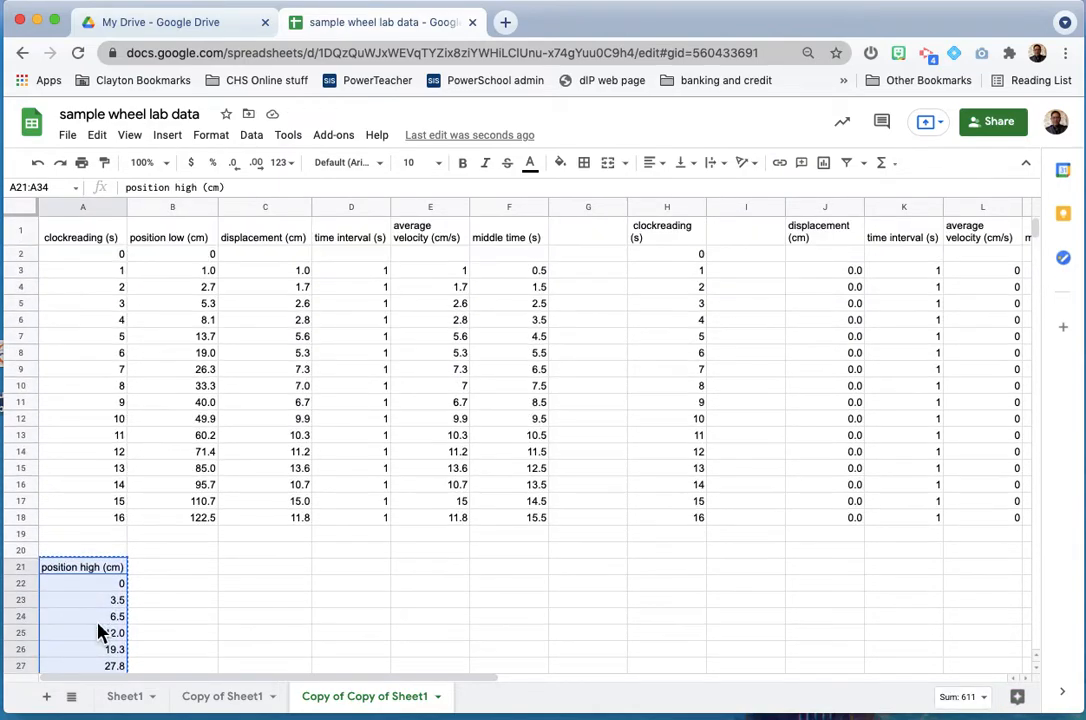
{"action": "key", "text": "ctrl+x"}
{"action": "left_click", "coordinate": [758, 240]}
{"action": "key", "text": "ctrl+v"}
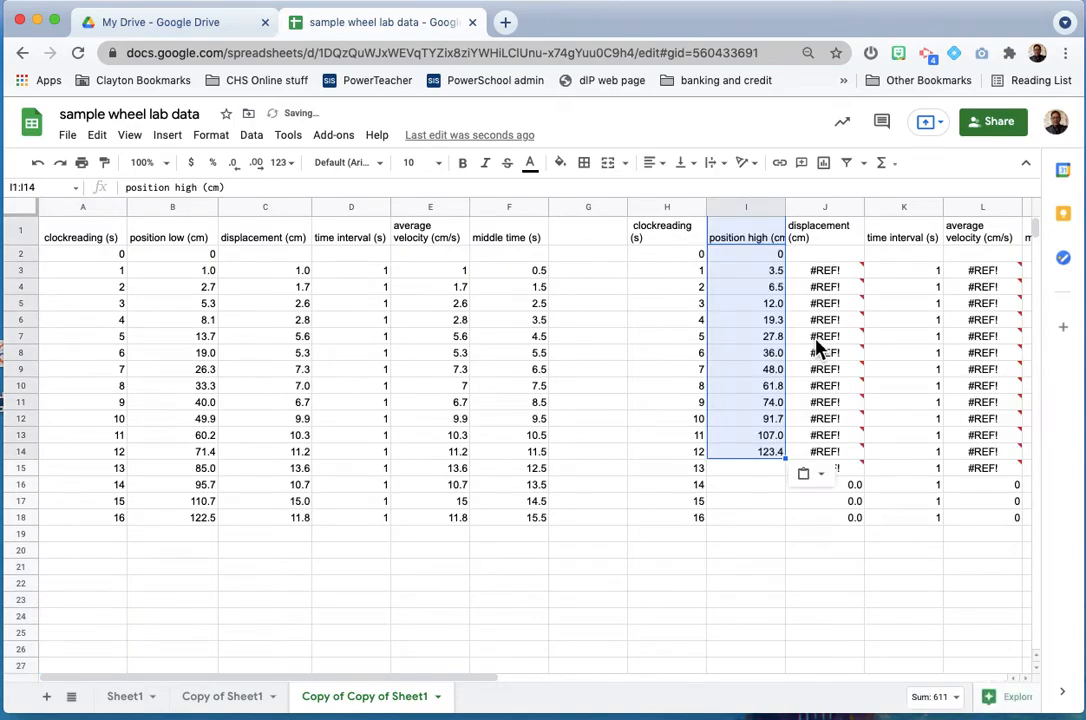
Step: Replace the broken displacement formula in J3 with =I3-I2 and fill it down to J14
{"action": "mouse_move", "coordinate": [818, 345]}
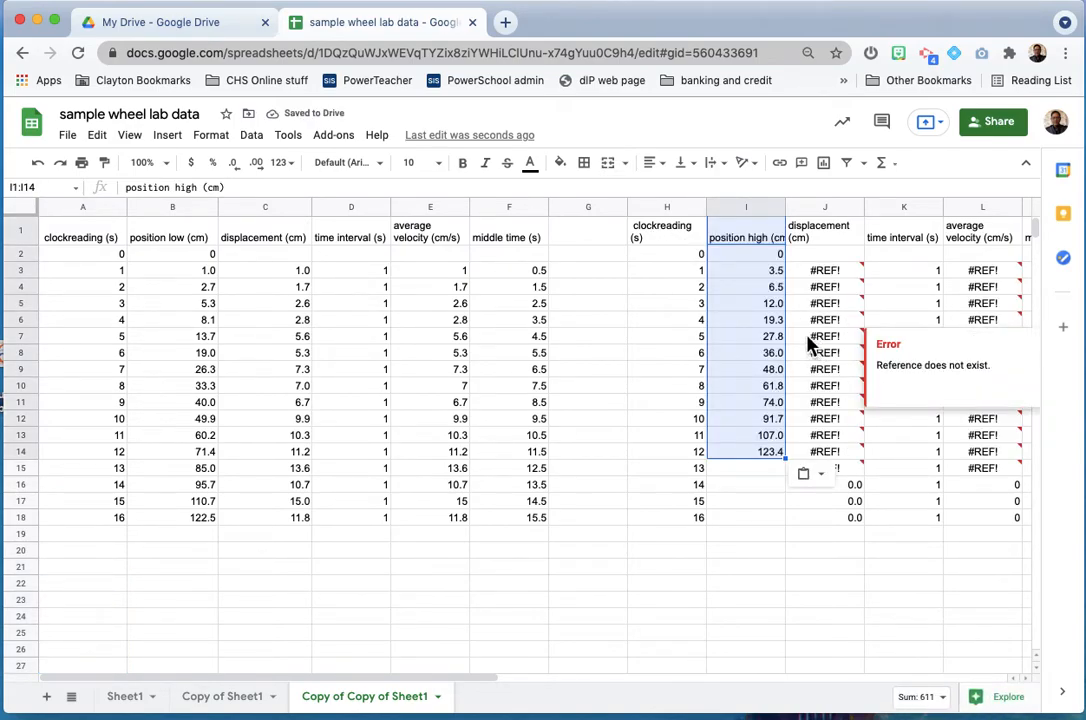
{"action": "left_click", "coordinate": [830, 277]}
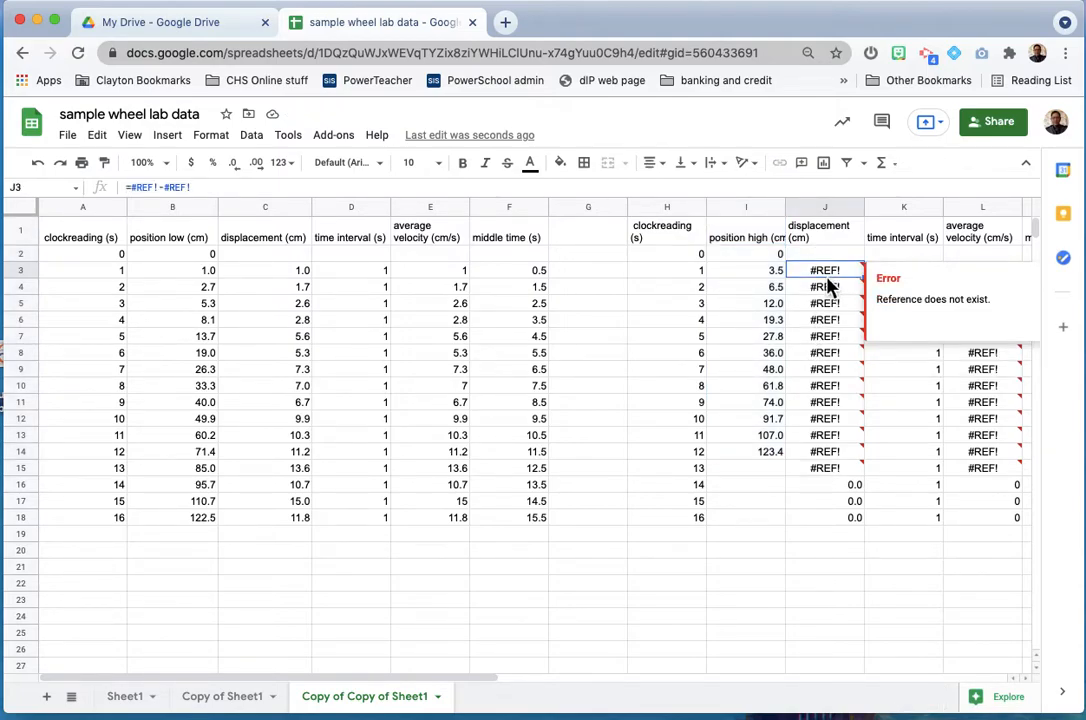
{"action": "type", "text": "="}
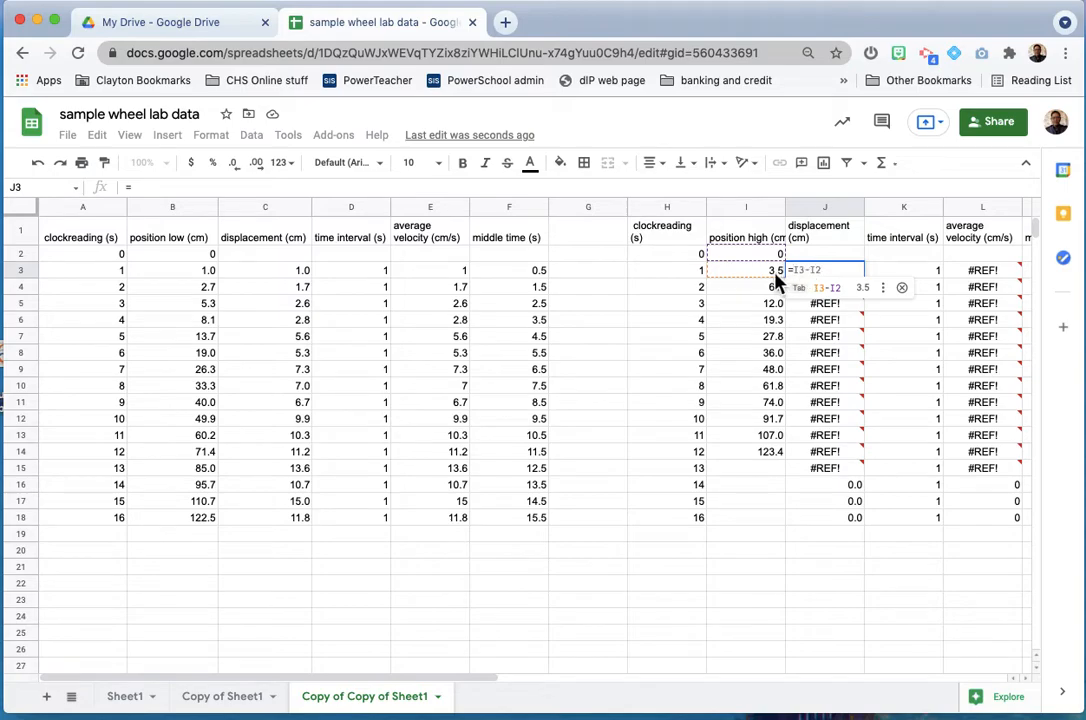
{"action": "key", "text": "Tab"}
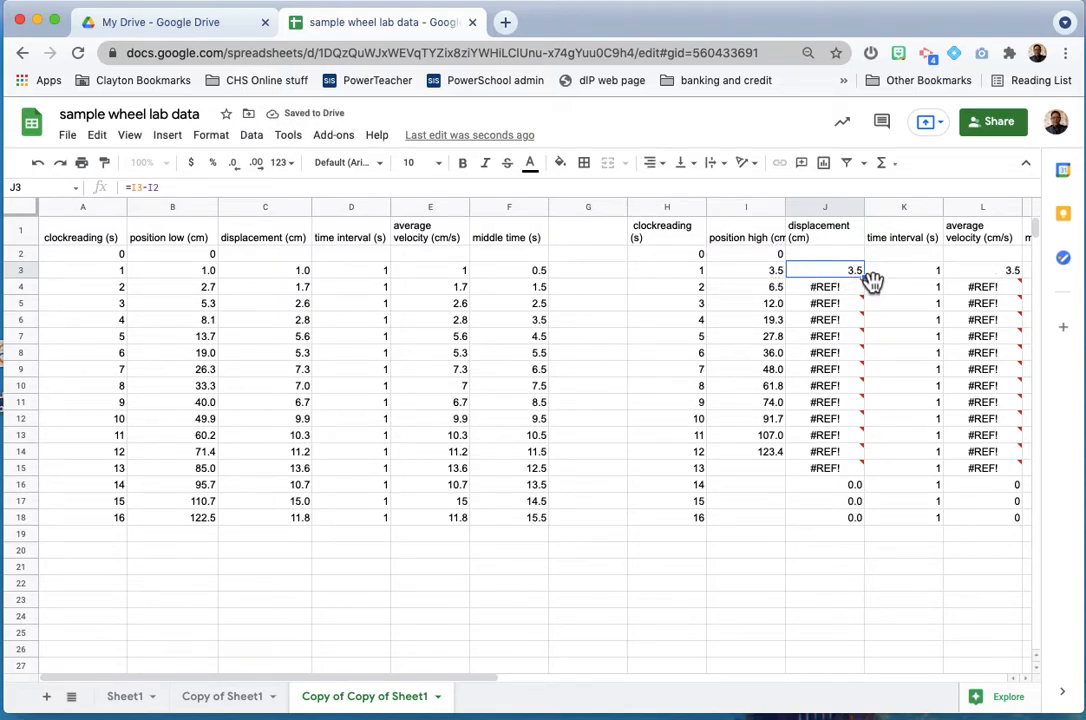
{"action": "left_click_drag", "start_coordinate": [863, 278], "coordinate": [860, 460]}
Step: Clear the surplus rows H15:M18 below the position high data
{"action": "left_click", "coordinate": [697, 476]}
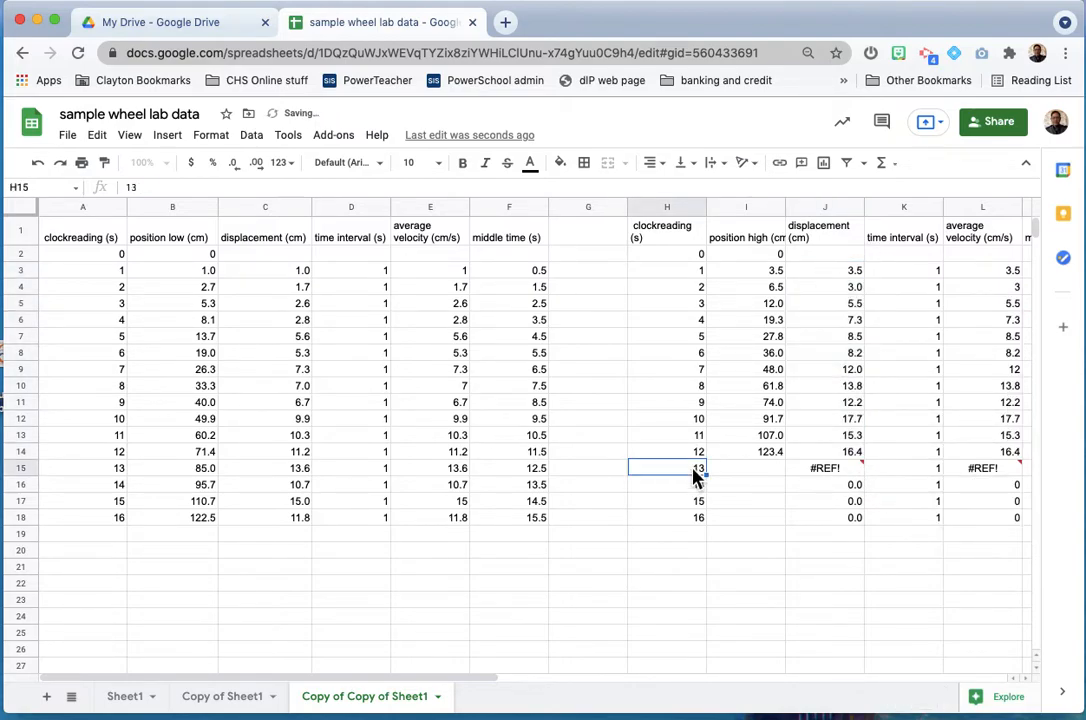
{"action": "scroll", "coordinate": [696, 475], "scroll_direction": "right", "scroll_amount": 5}
{"action": "left_click", "coordinate": [727, 520], "text": "shift"}
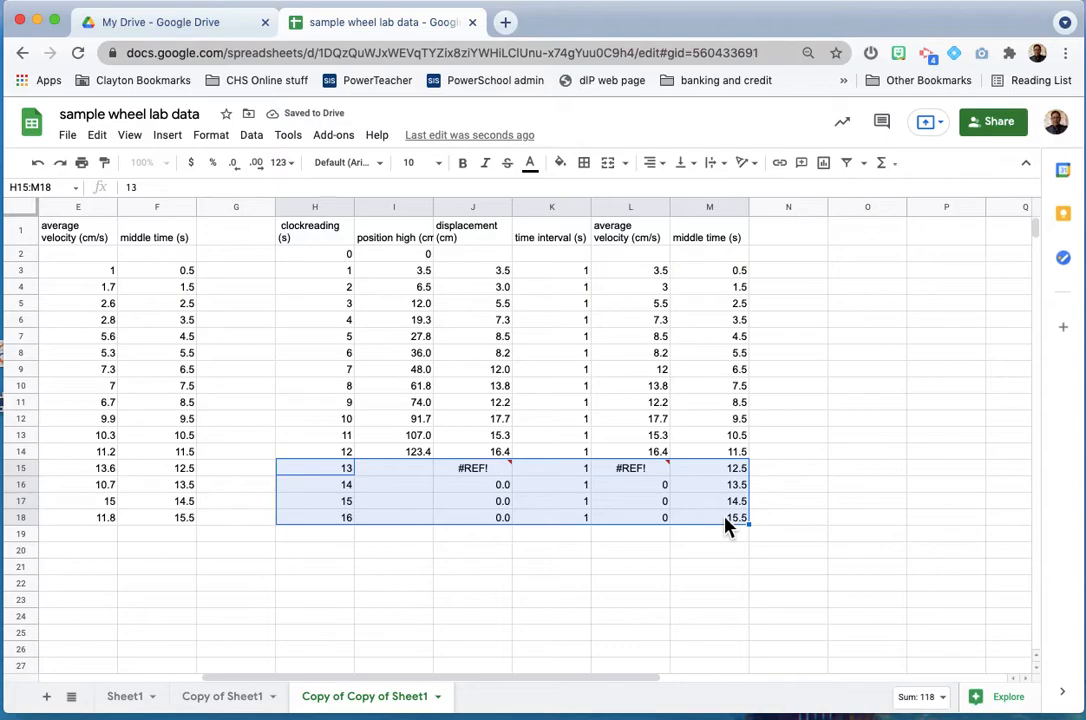
{"action": "key", "text": "Delete"}
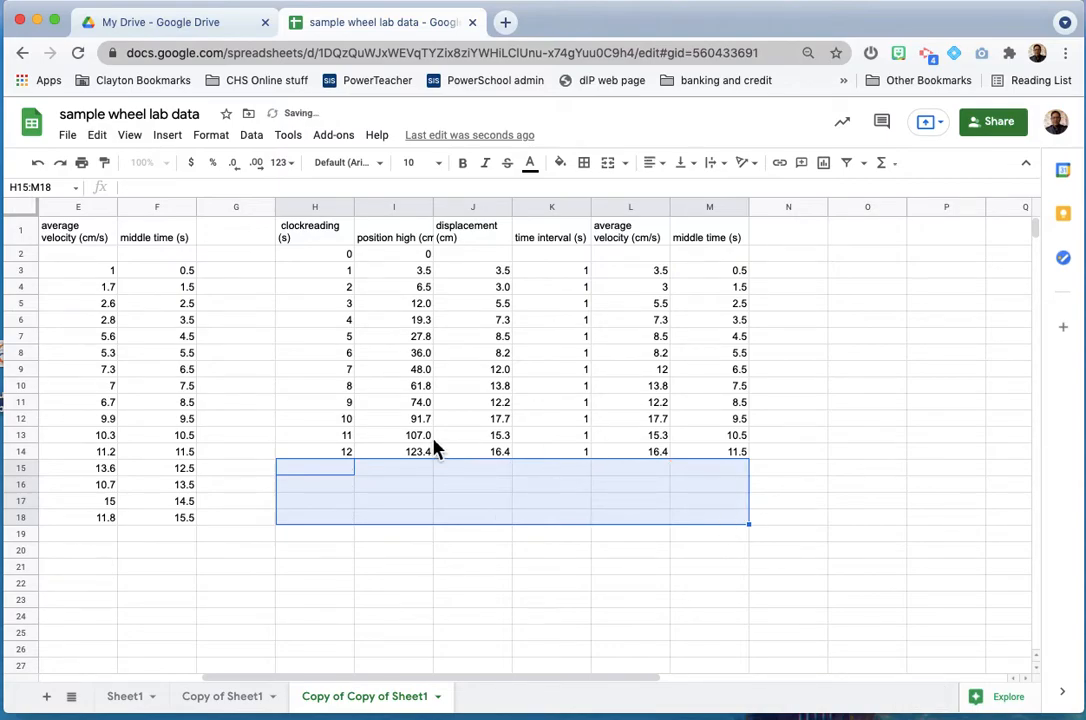
{"action": "scroll", "coordinate": [436, 446], "scroll_direction": "left", "scroll_amount": 3}
{"action": "scroll", "coordinate": [645, 341], "scroll_direction": "left", "scroll_amount": 3}
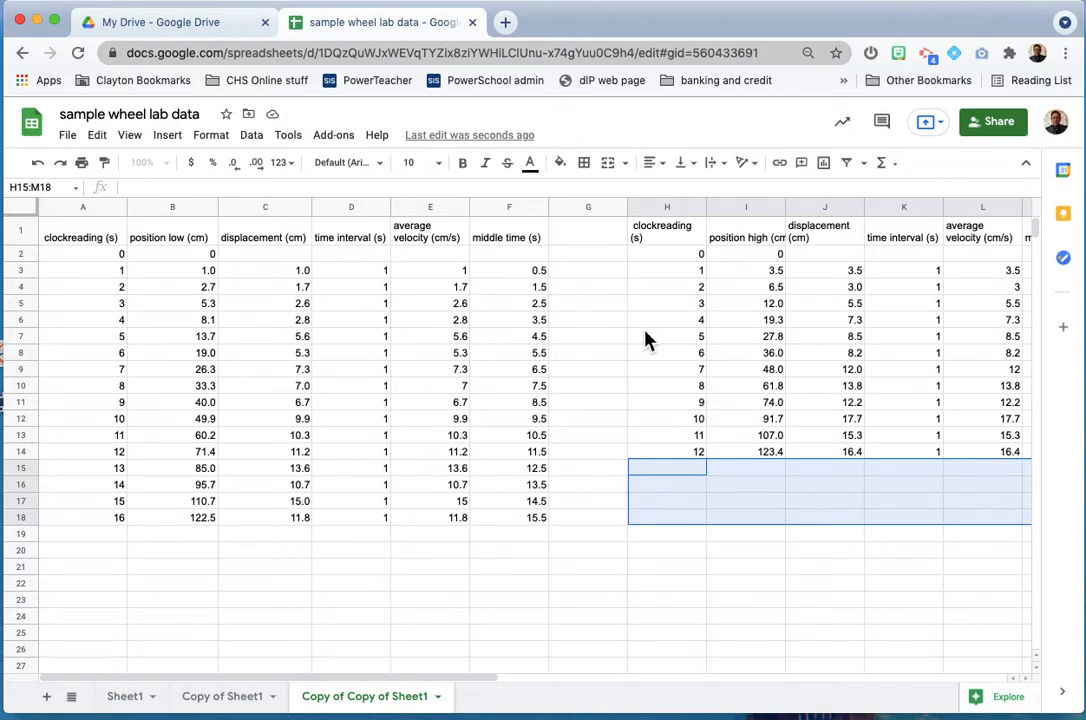
{"action": "left_click", "coordinate": [861, 271]}
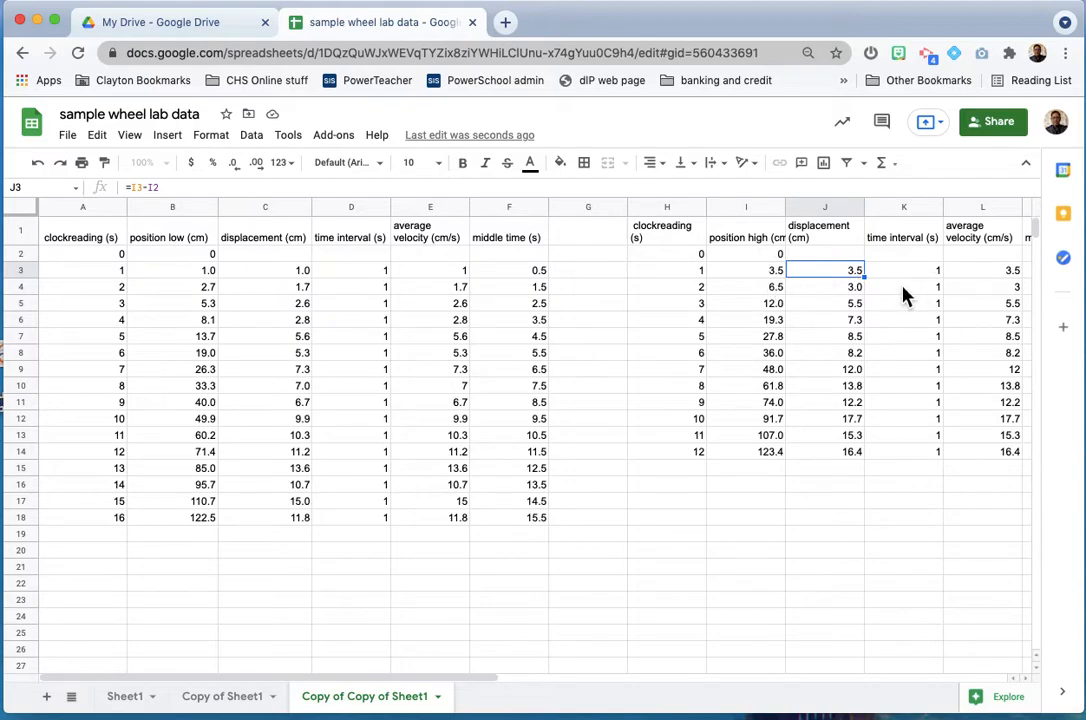
{"action": "scroll", "coordinate": [903, 294], "scroll_direction": "right", "scroll_amount": 2}
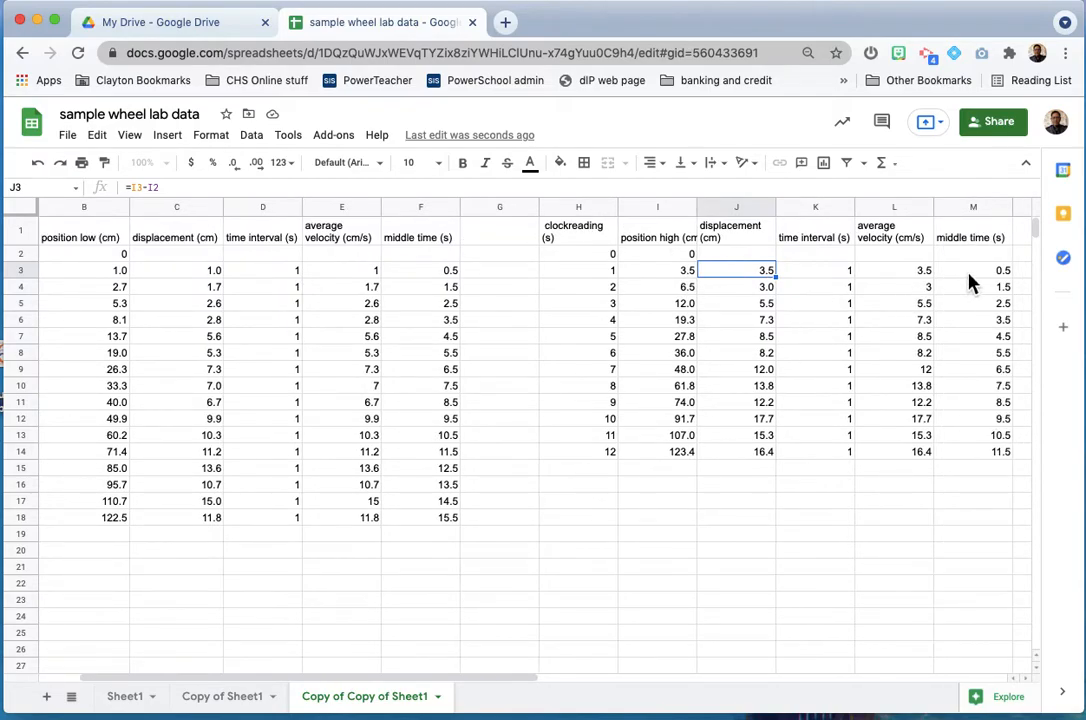
{"action": "scroll", "coordinate": [944, 369], "scroll_direction": "left", "scroll_amount": 2}
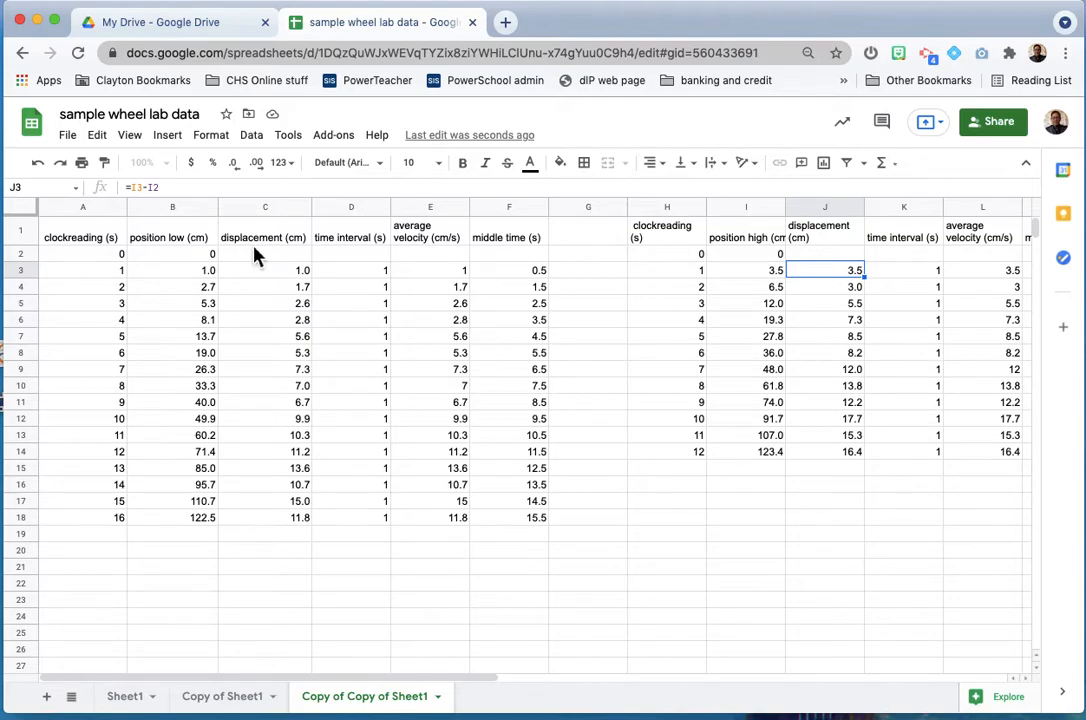
Step: Copy the clock reading and position low columns A1:B18 and paste them starting at A21
{"action": "left_click", "coordinate": [89, 236]}
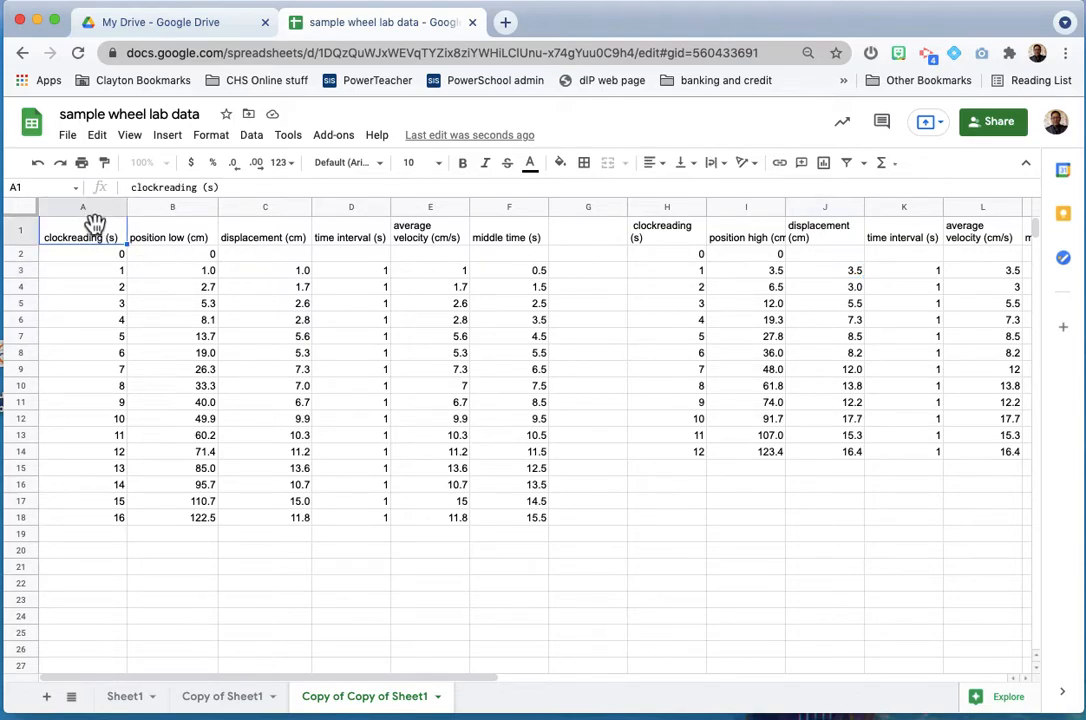
{"action": "left_click", "coordinate": [189, 524], "text": "shift"}
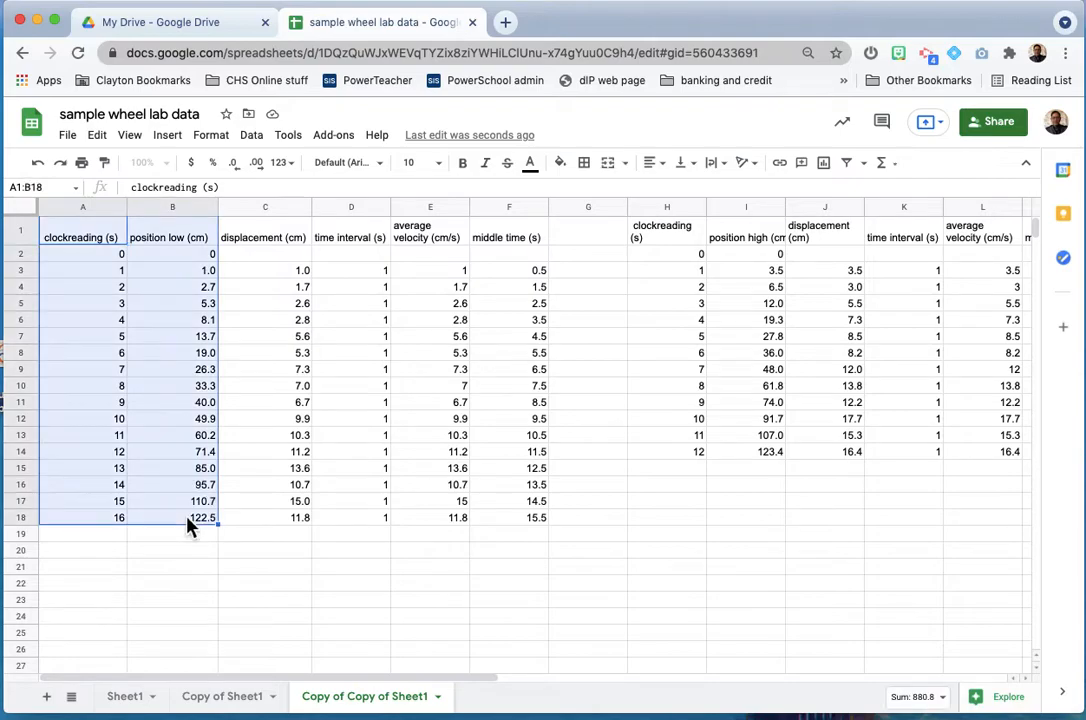
{"action": "key", "text": "ctrl+c"}
{"action": "left_click", "coordinate": [108, 570]}
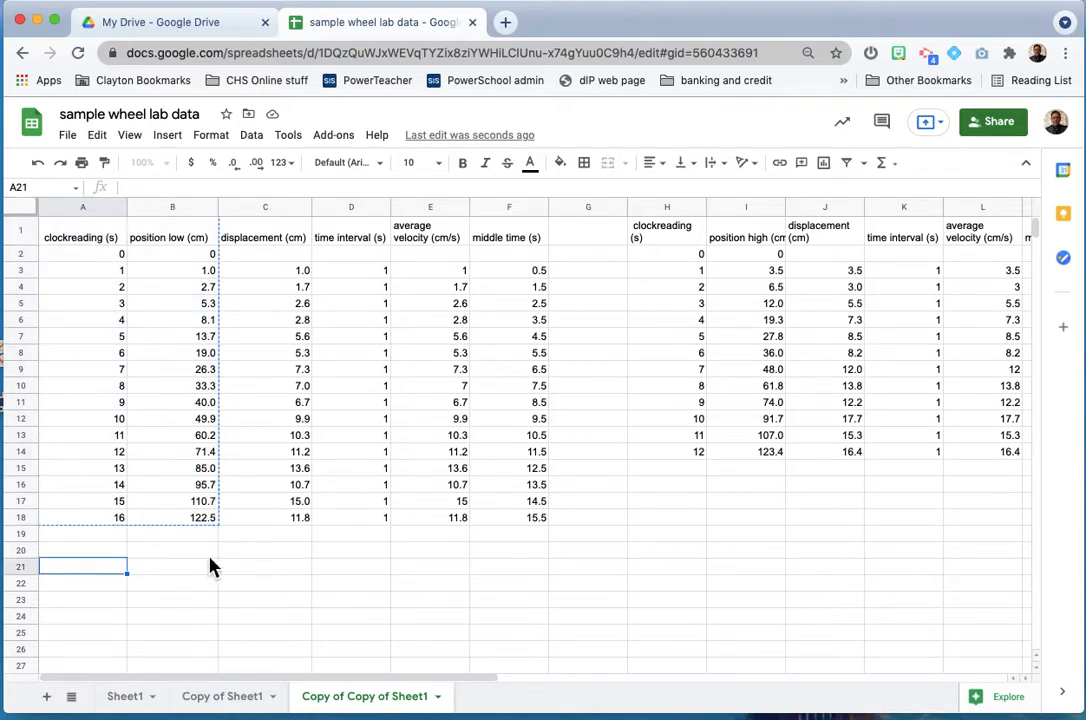
{"action": "key", "text": "ctrl+v"}
{"action": "scroll", "coordinate": [234, 556], "scroll_direction": "down", "scroll_amount": 2}
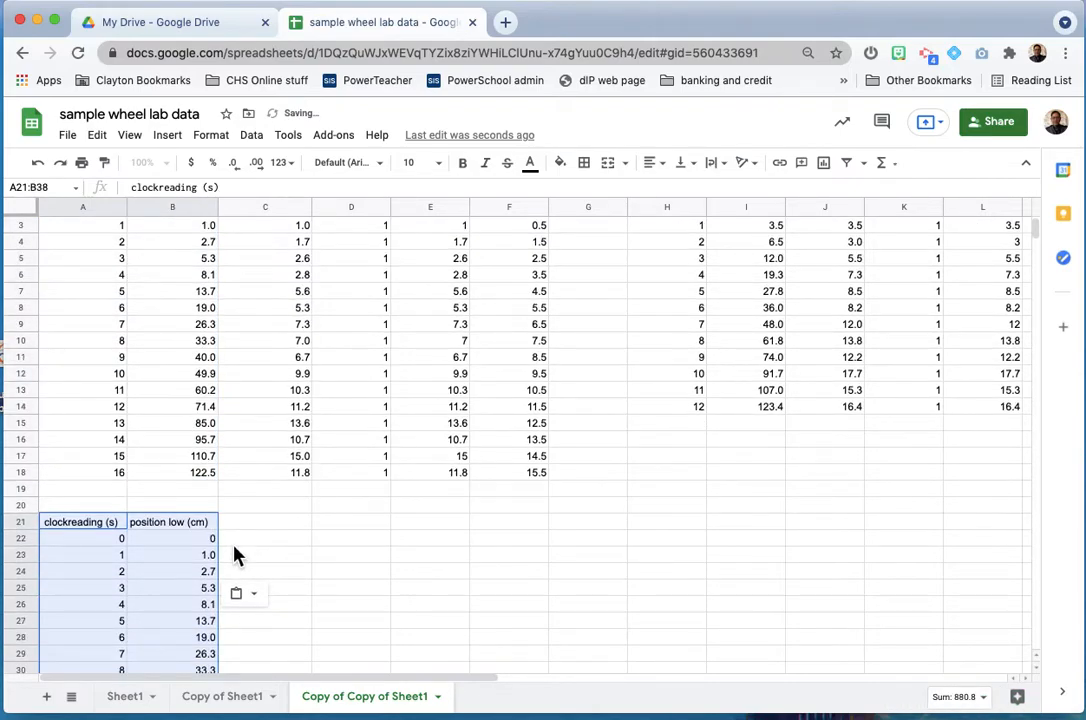
{"action": "scroll", "coordinate": [234, 556], "scroll_direction": "up", "scroll_amount": 2}
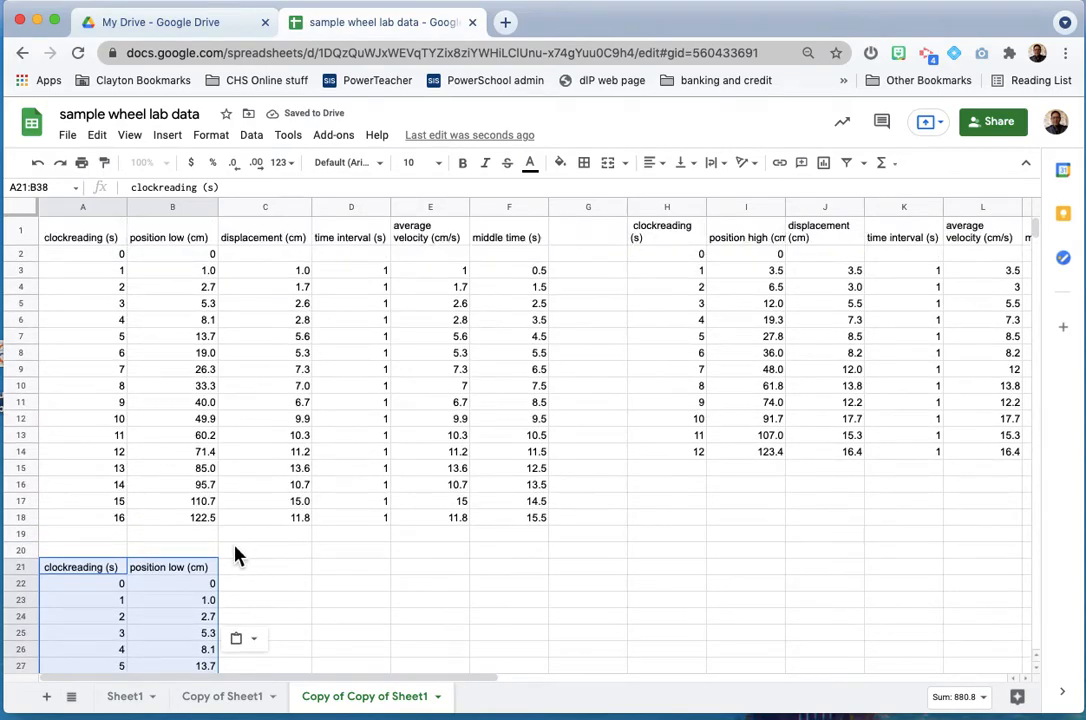
Step: Copy the position high column I1:I14 and paste it starting at C21
{"action": "left_click", "coordinate": [750, 232]}
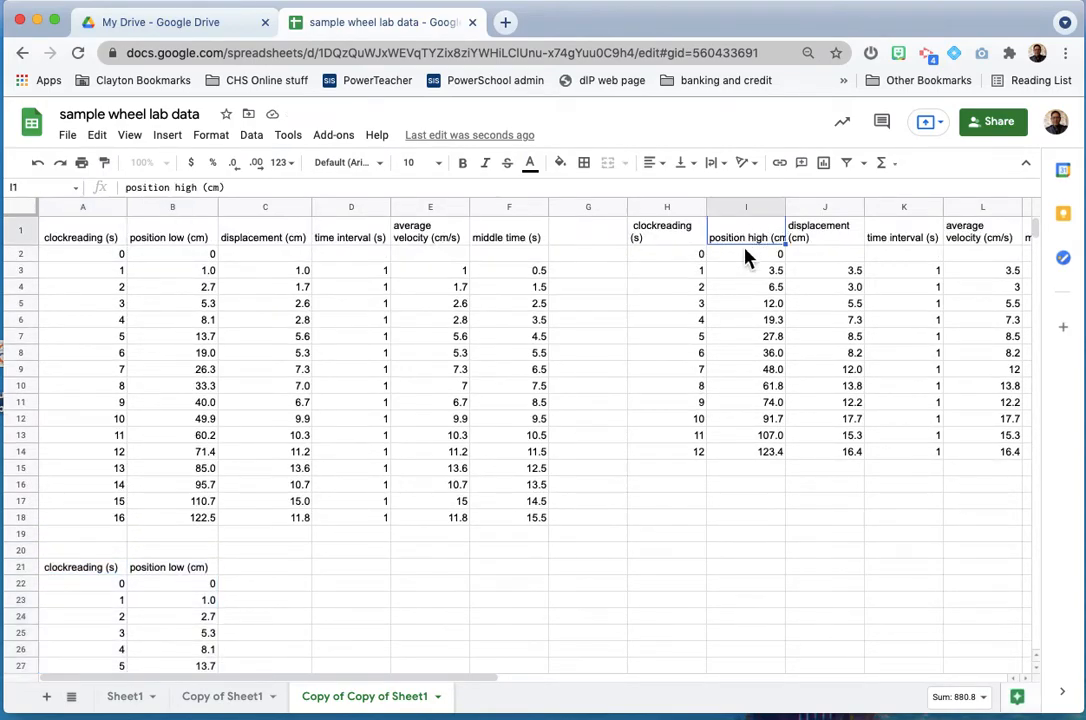
{"action": "left_click", "coordinate": [756, 452], "text": "shift"}
{"action": "key", "text": "ctrl+c"}
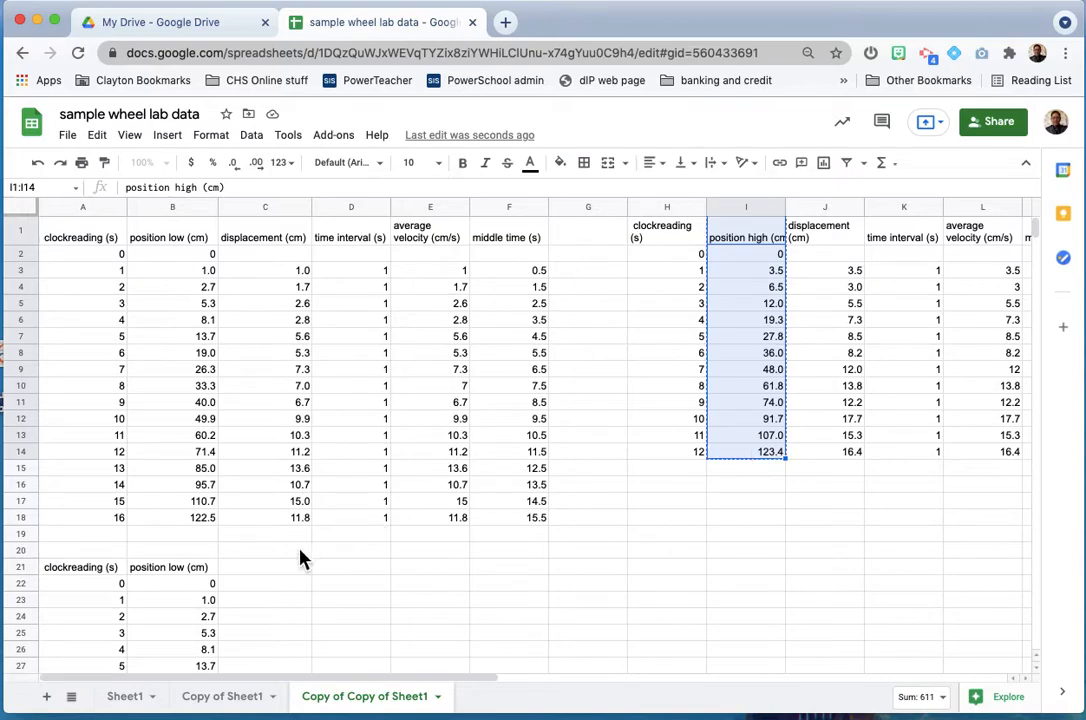
{"action": "left_click", "coordinate": [284, 568]}
{"action": "key", "text": "ctrl+v"}
{"action": "scroll", "coordinate": [557, 570], "scroll_direction": "down", "scroll_amount": 1}
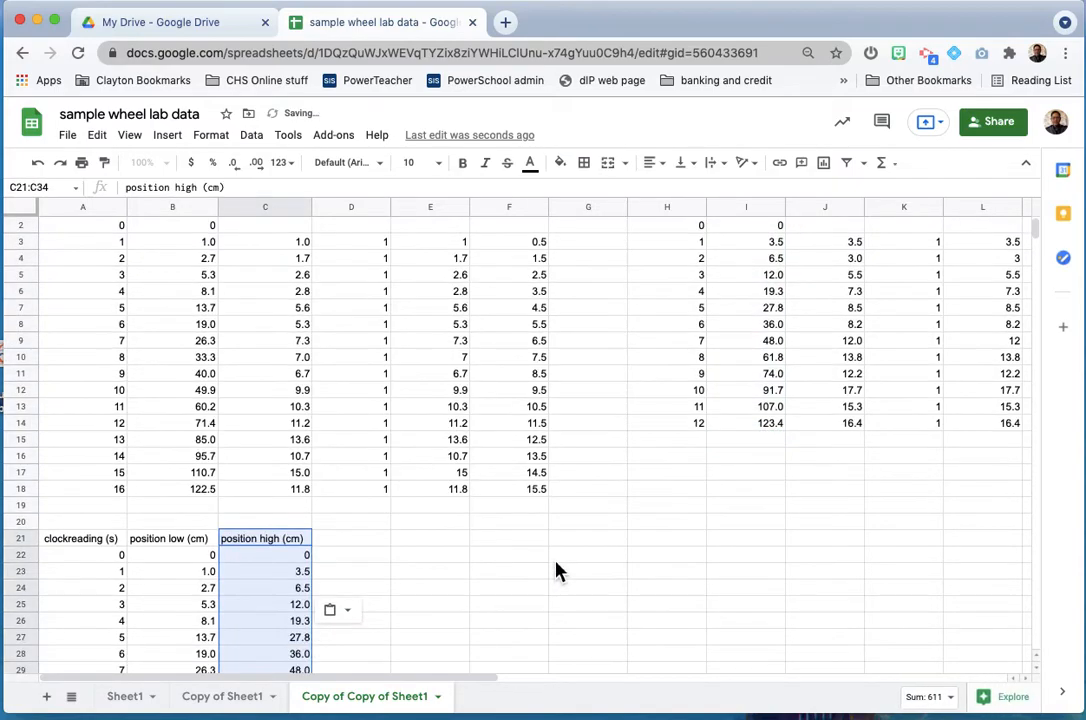
{"action": "scroll", "coordinate": [557, 570], "scroll_direction": "down", "scroll_amount": 3}
{"action": "scroll", "coordinate": [557, 570], "scroll_direction": "up", "scroll_amount": 2}
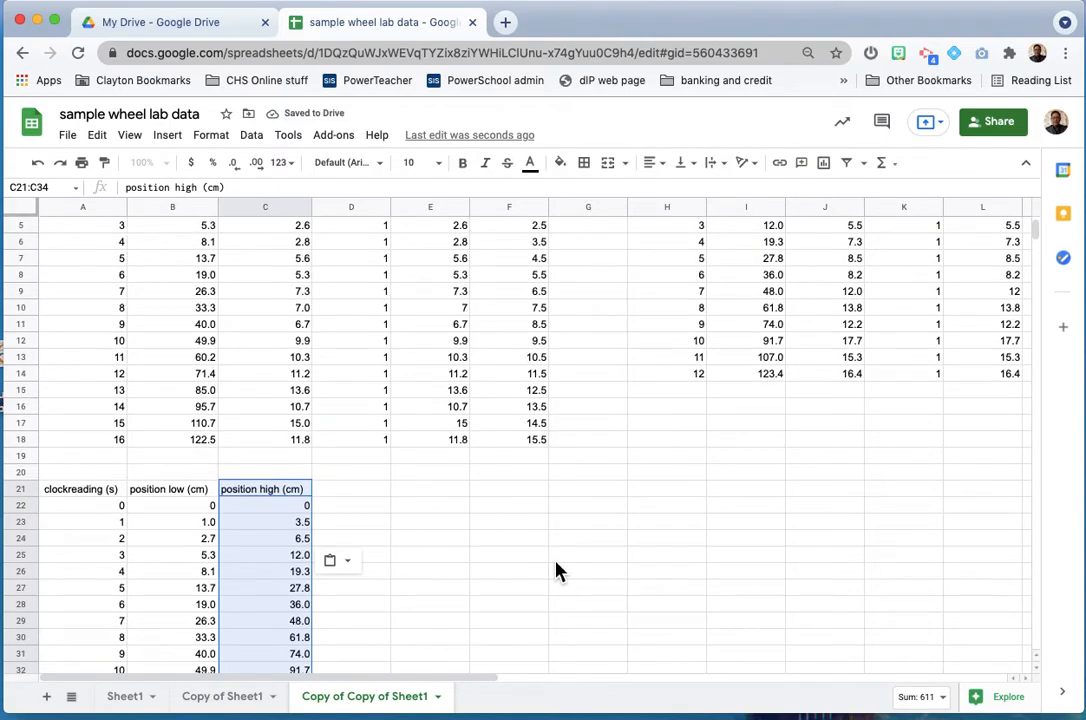
{"action": "scroll", "coordinate": [557, 570], "scroll_direction": "up", "scroll_amount": 3}
Step: Undo the position high paste at C21 and the clock reading and position low paste at A21
{"action": "key", "text": "ctrl+z"}
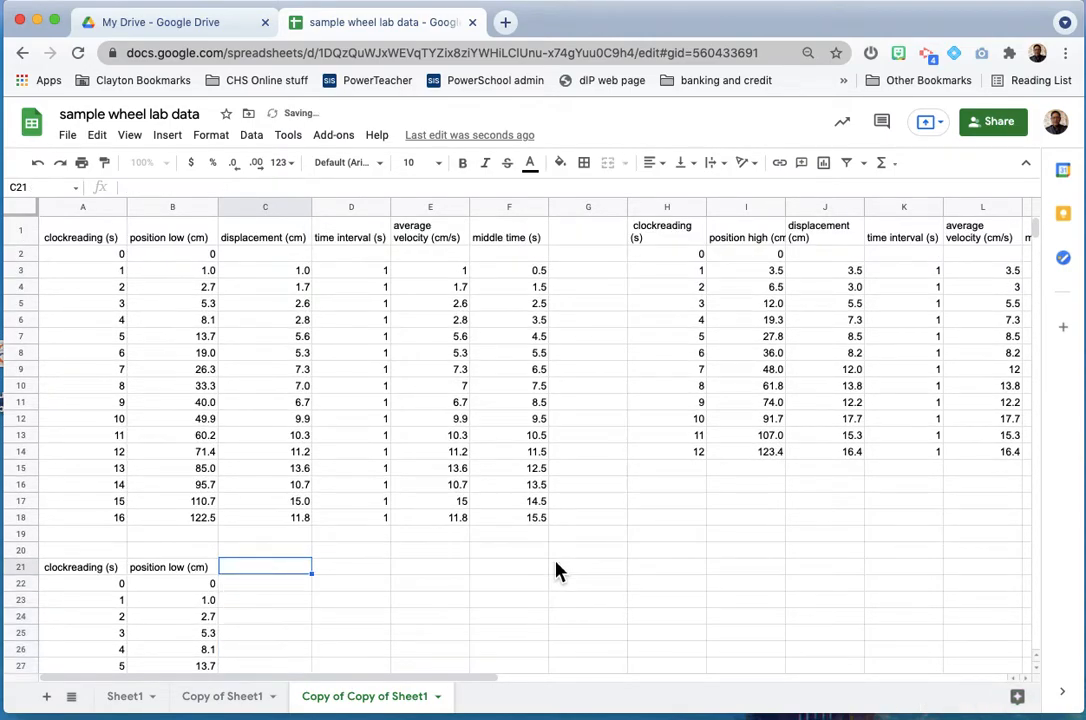
{"action": "key", "text": "ctrl+z"}
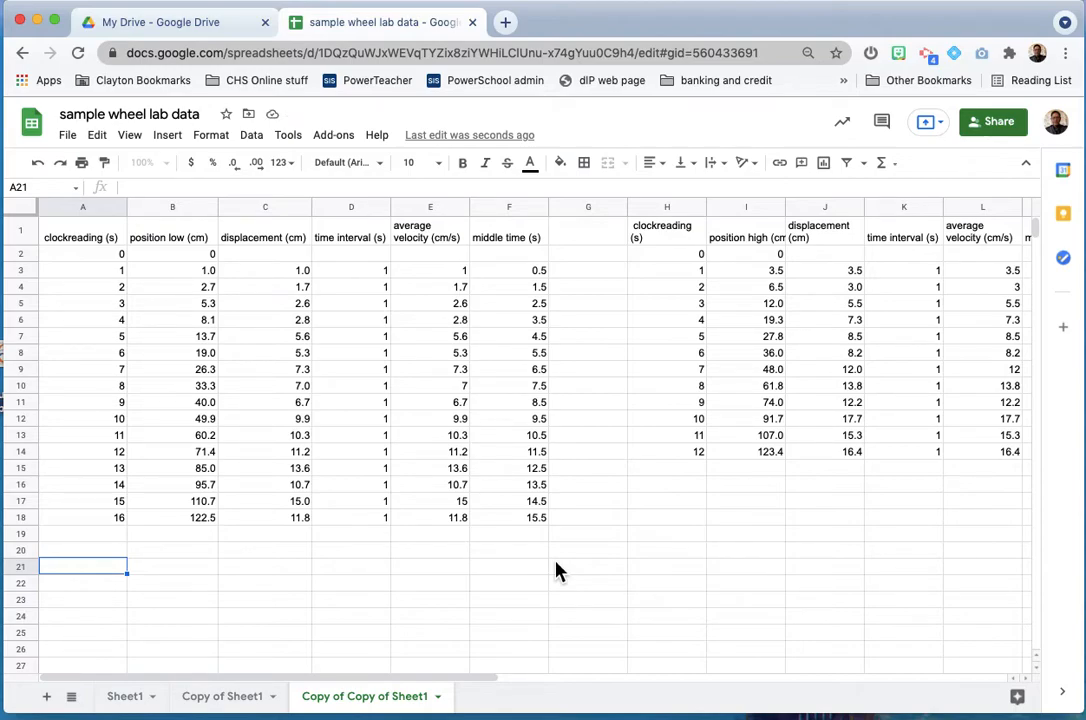
Step: Copy the middle time column F1:F18 and paste it starting at A22
{"action": "left_click", "coordinate": [510, 245]}
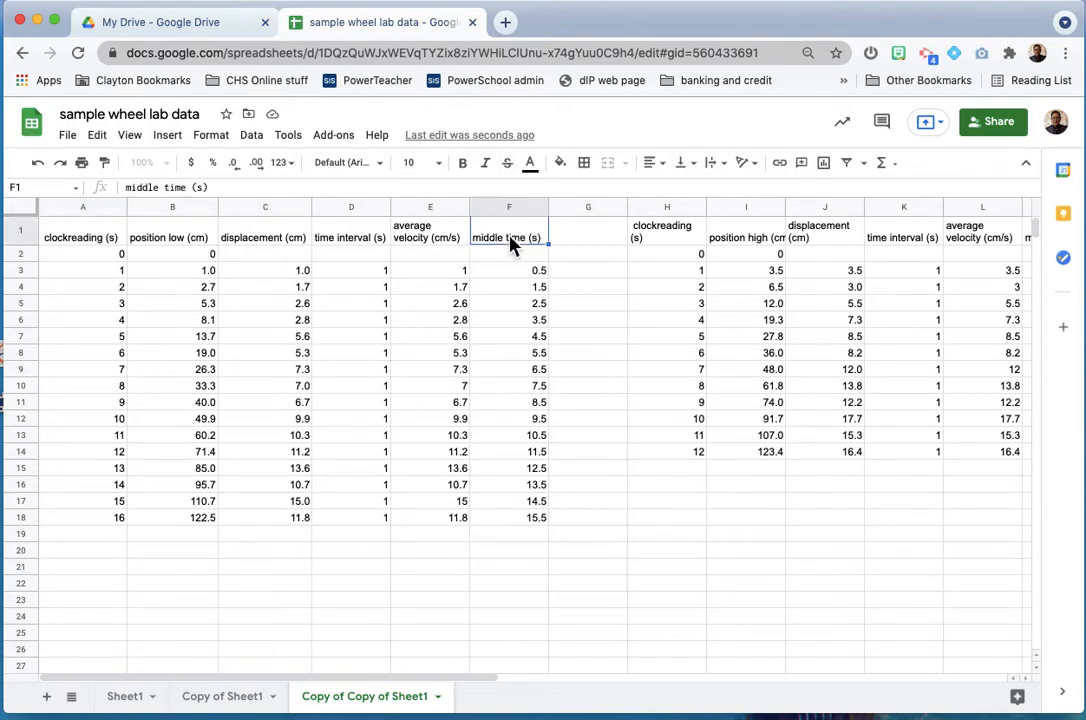
{"action": "left_click", "coordinate": [507, 503], "text": "shift"}
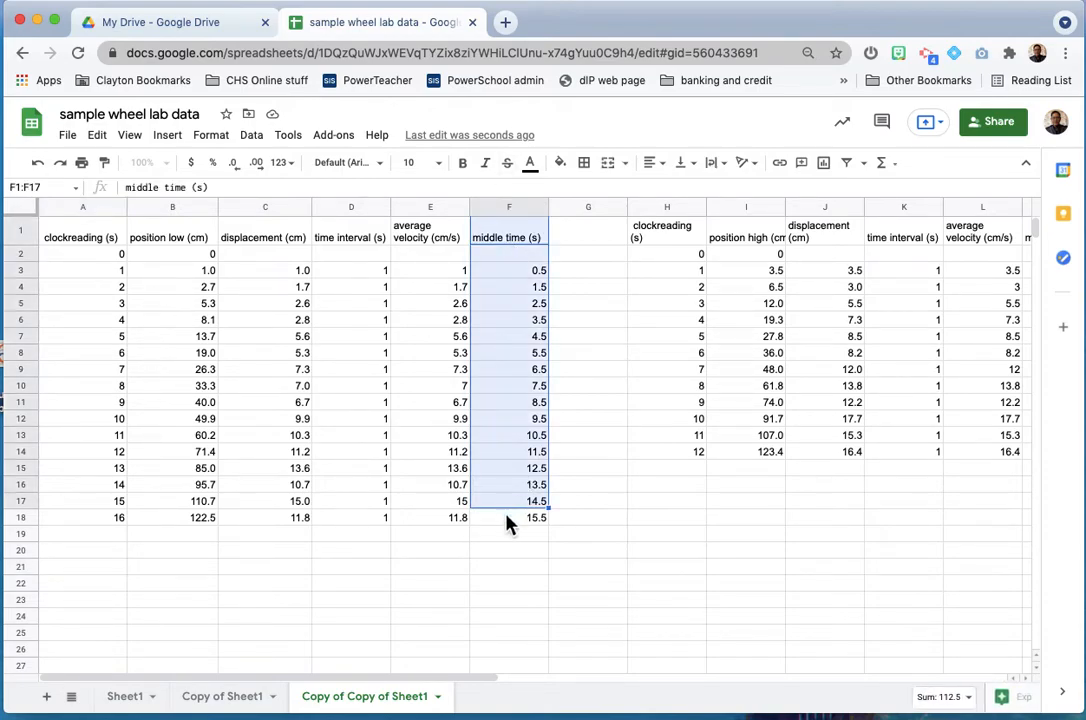
{"action": "left_click", "coordinate": [507, 520], "text": "shift"}
{"action": "key", "text": "super+c"}
{"action": "left_click", "coordinate": [82, 593]}
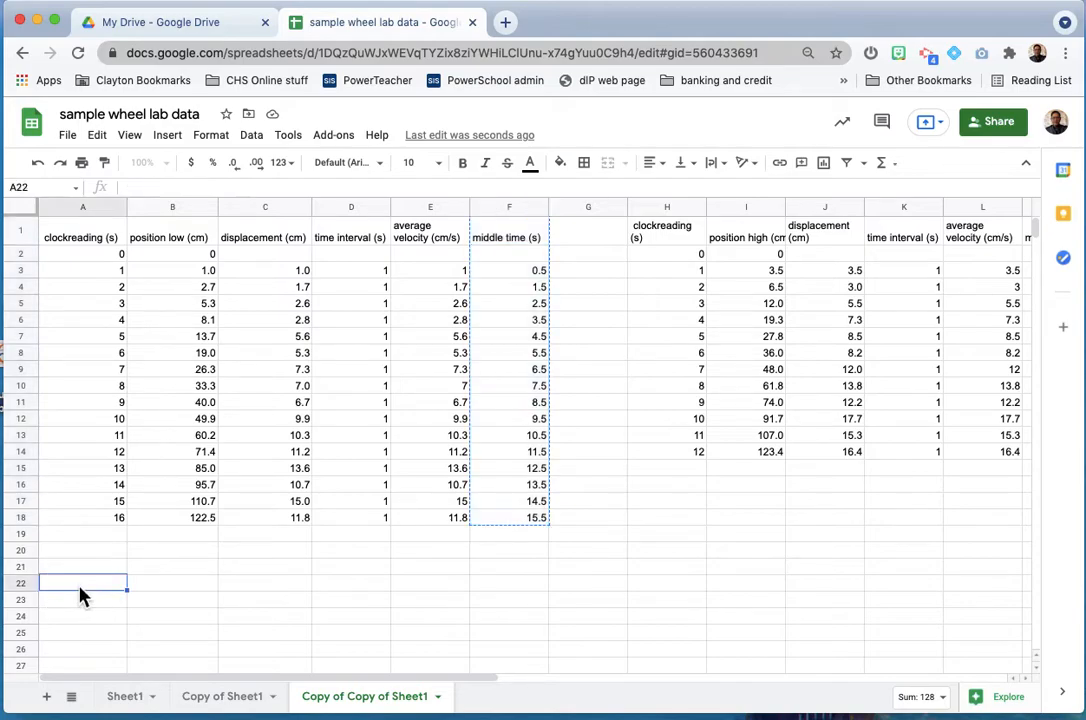
{"action": "key", "text": "super+v"}
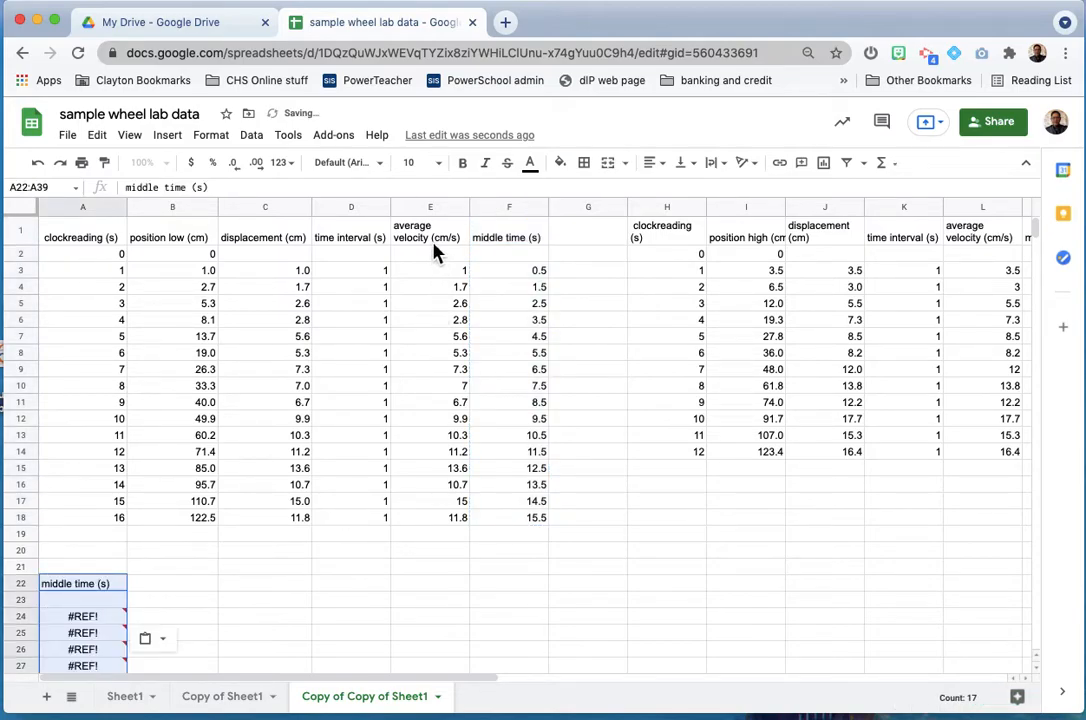
Step: Change the header in E1 to "average velocity low (cm/s)"
{"action": "left_click", "coordinate": [420, 232]}
{"action": "left_click", "coordinate": [215, 187]}
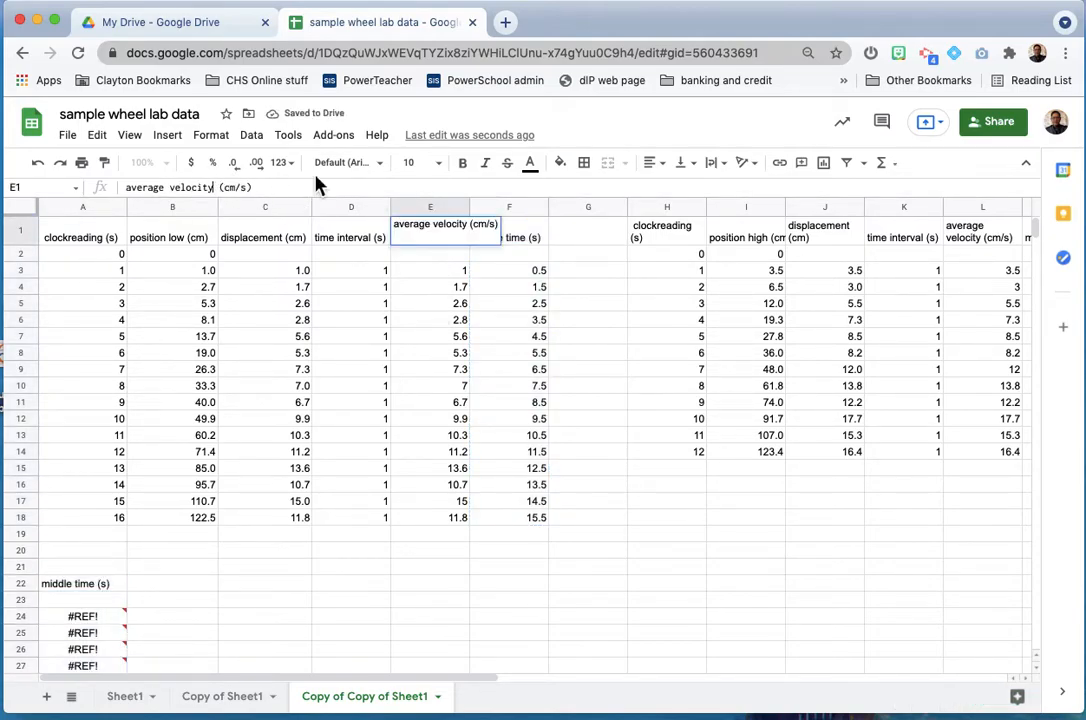
{"action": "type", "text": "lo "}
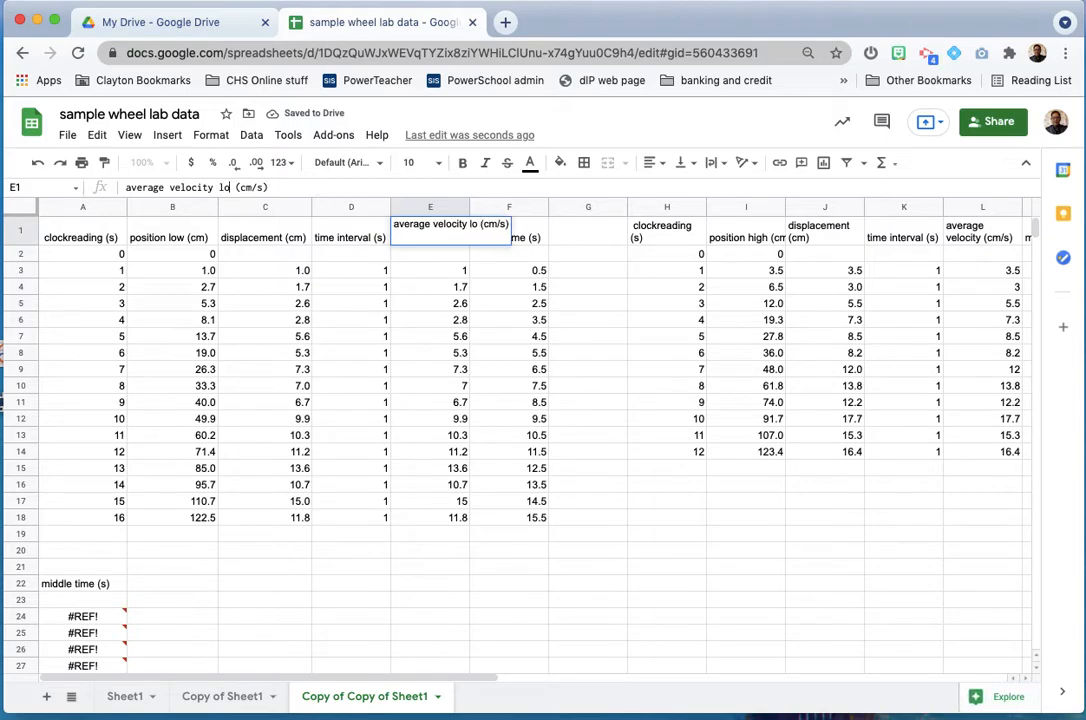
{"action": "type", "text": "w"}
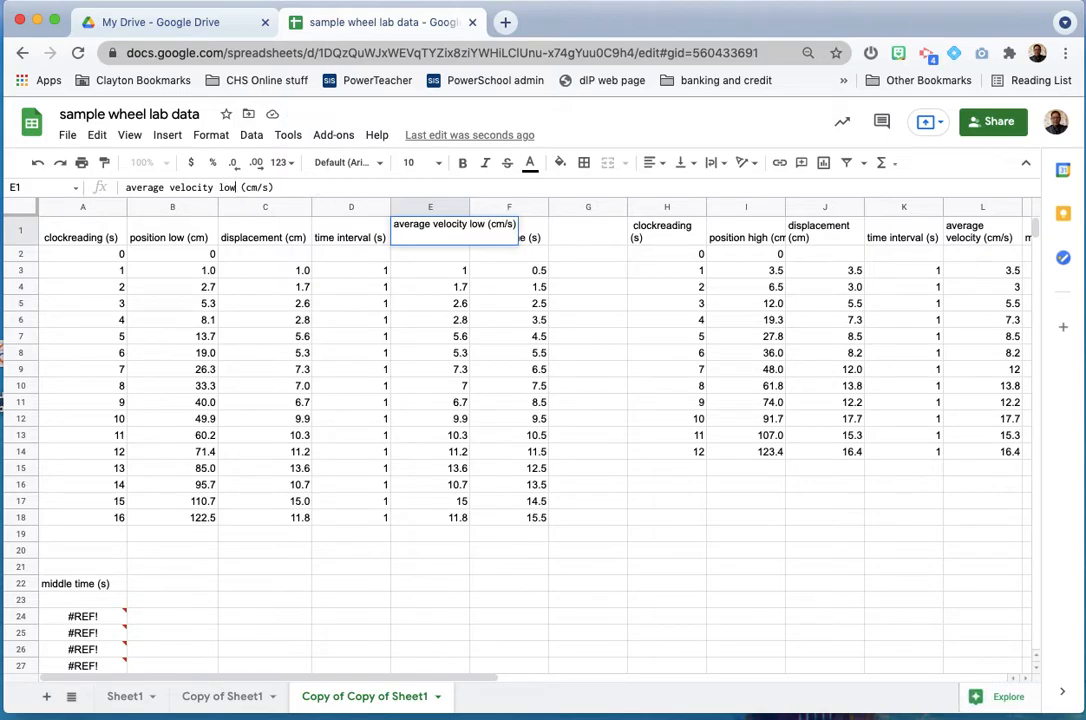
{"action": "key", "text": "Return"}
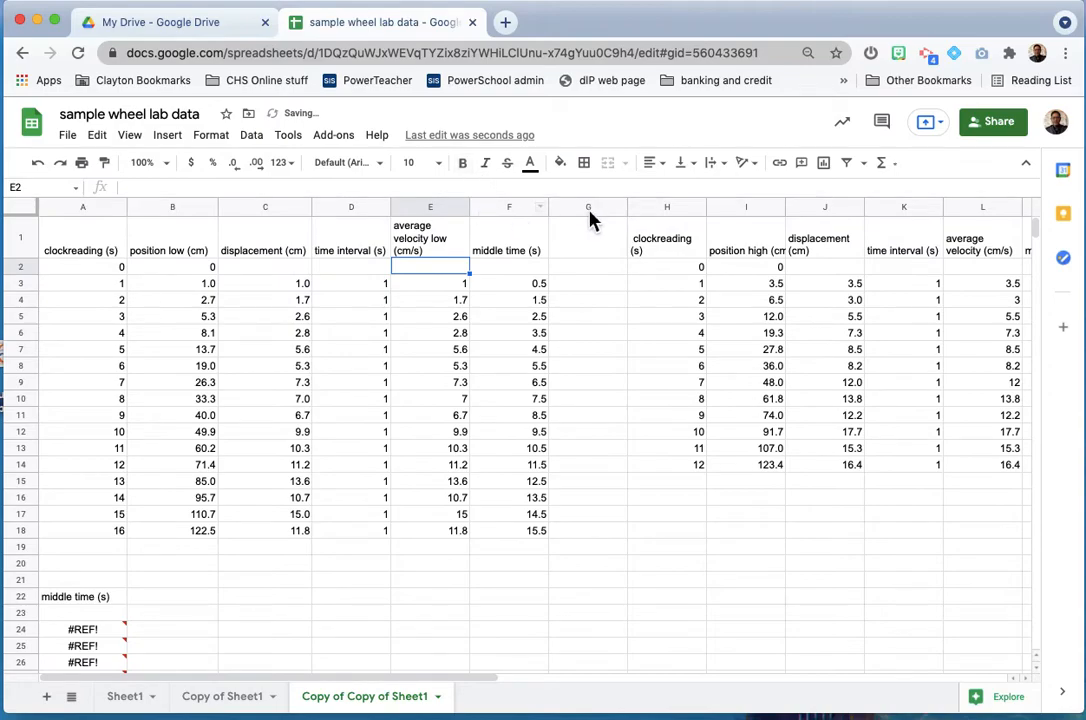
Step: Change the header in L1 to "average velocity high (cm/s)"
{"action": "left_click", "coordinate": [966, 245]}
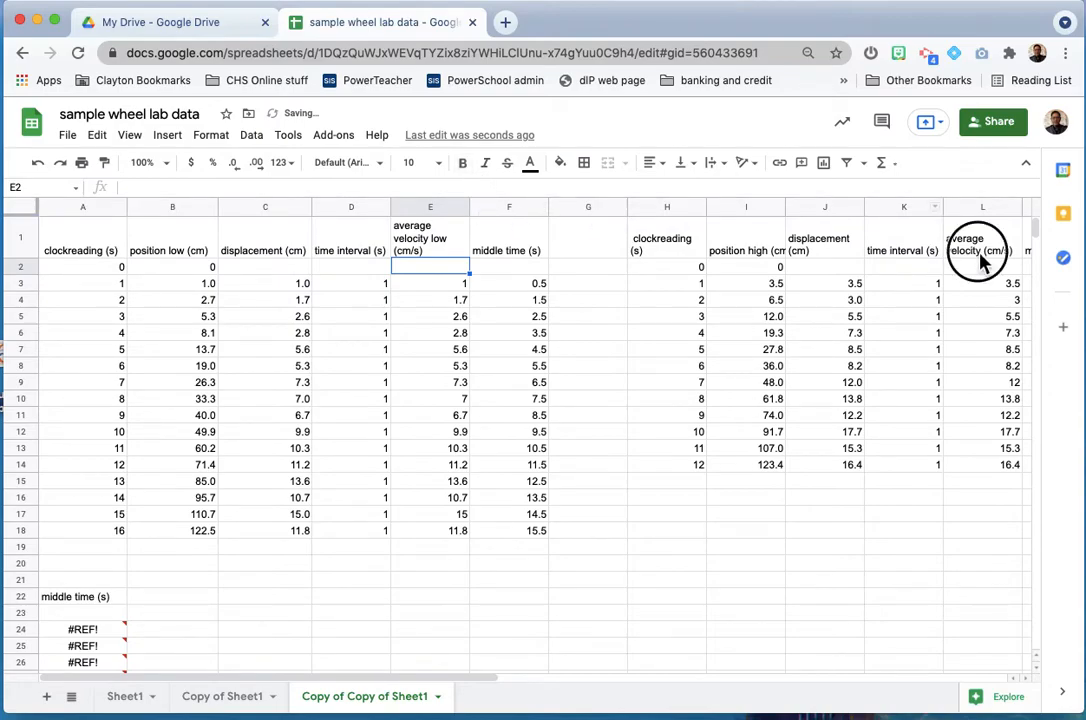
{"action": "left_click", "coordinate": [213, 189]}
{"action": "type", "text": "high"}
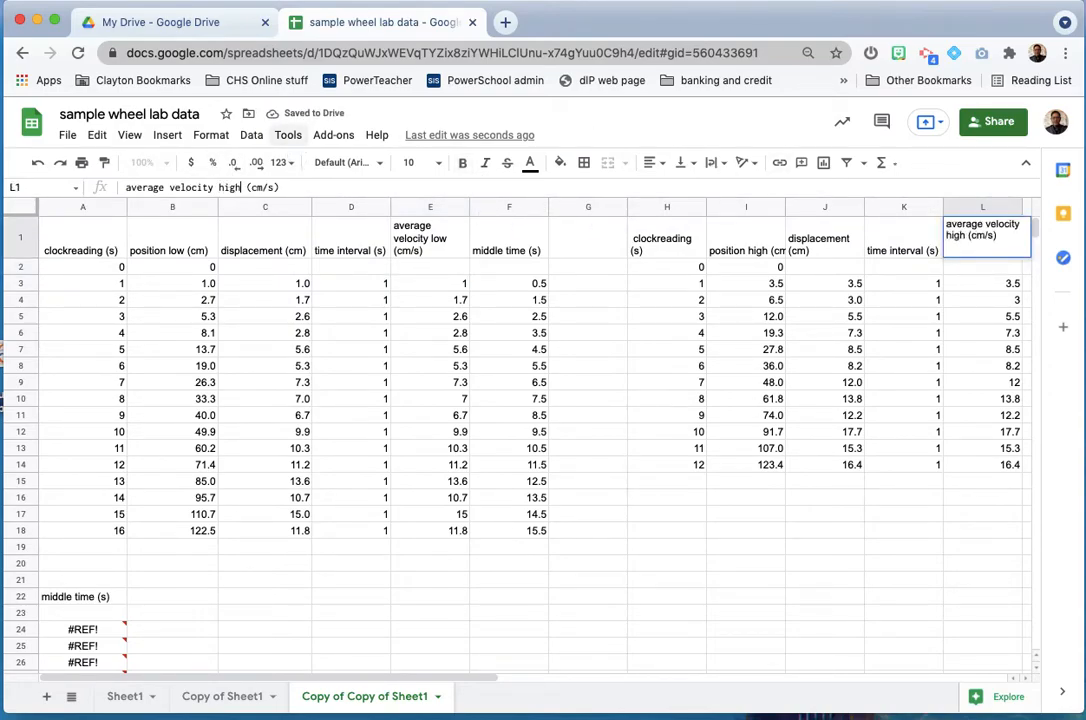
{"action": "key", "text": "Return"}
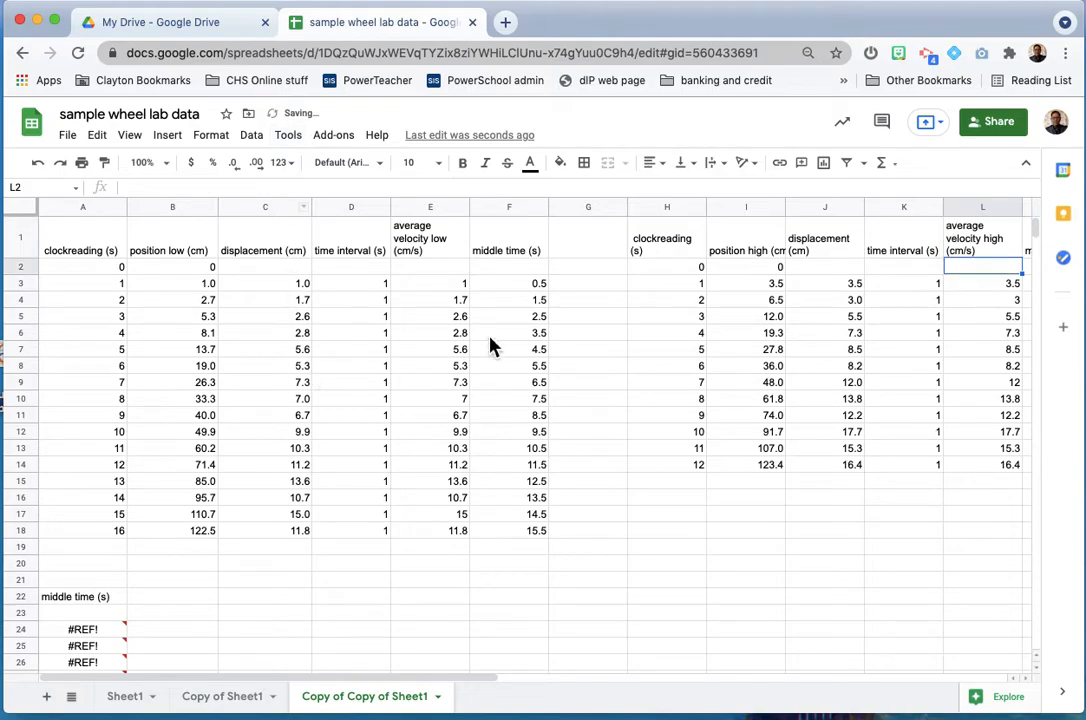
Step: Copy the middle time column F1:F18 and paste it as values only starting at A22, replacing the broken references
{"action": "scroll", "coordinate": [300, 420], "scroll_direction": "down", "scroll_amount": 3}
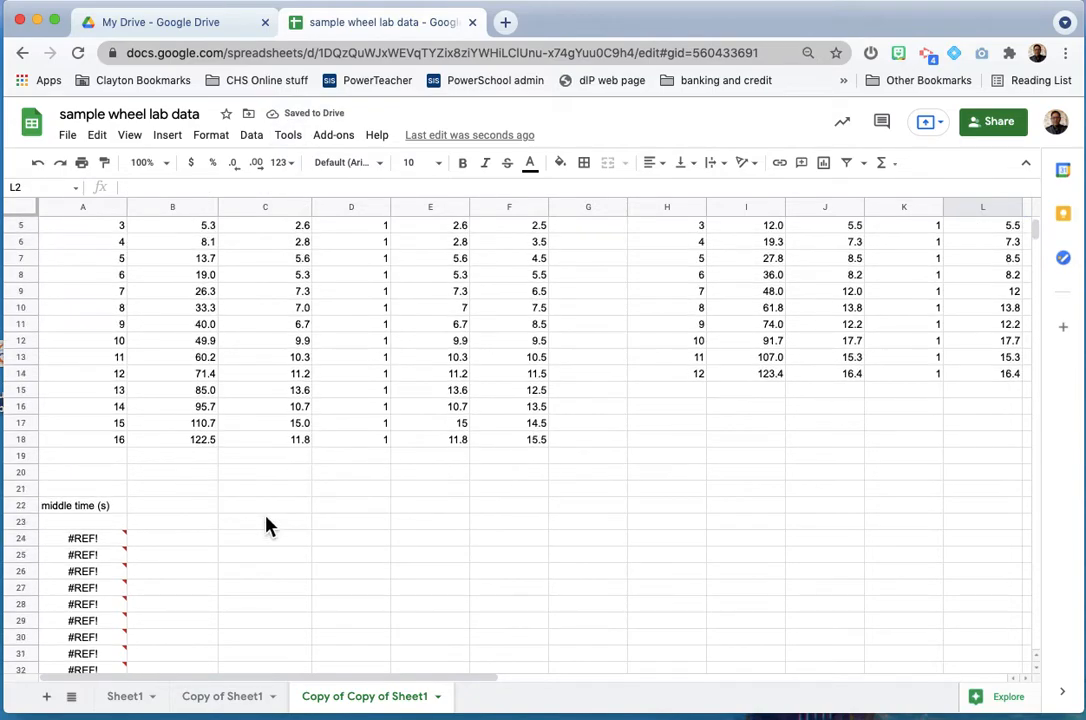
{"action": "mouse_move", "coordinate": [98, 543]}
{"action": "scroll", "coordinate": [98, 543], "scroll_direction": "down", "scroll_amount": 1}
{"action": "scroll", "coordinate": [100, 545], "scroll_direction": "up", "scroll_amount": 2}
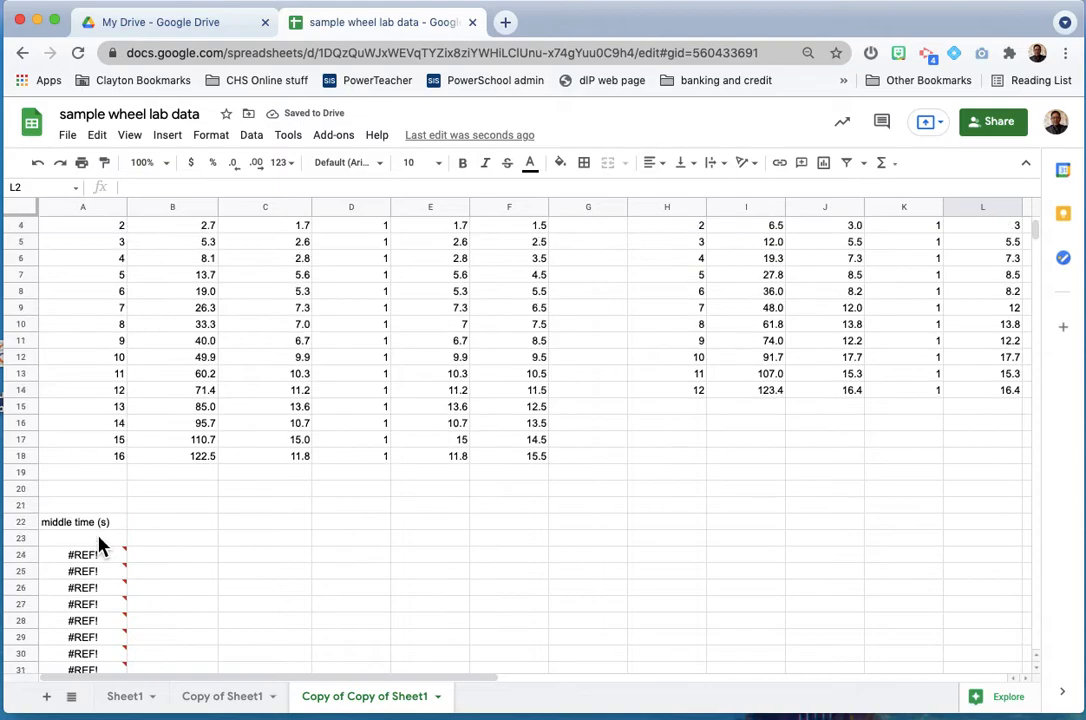
{"action": "scroll", "coordinate": [505, 395], "scroll_direction": "up", "scroll_amount": 1}
{"action": "left_click", "coordinate": [526, 250]}
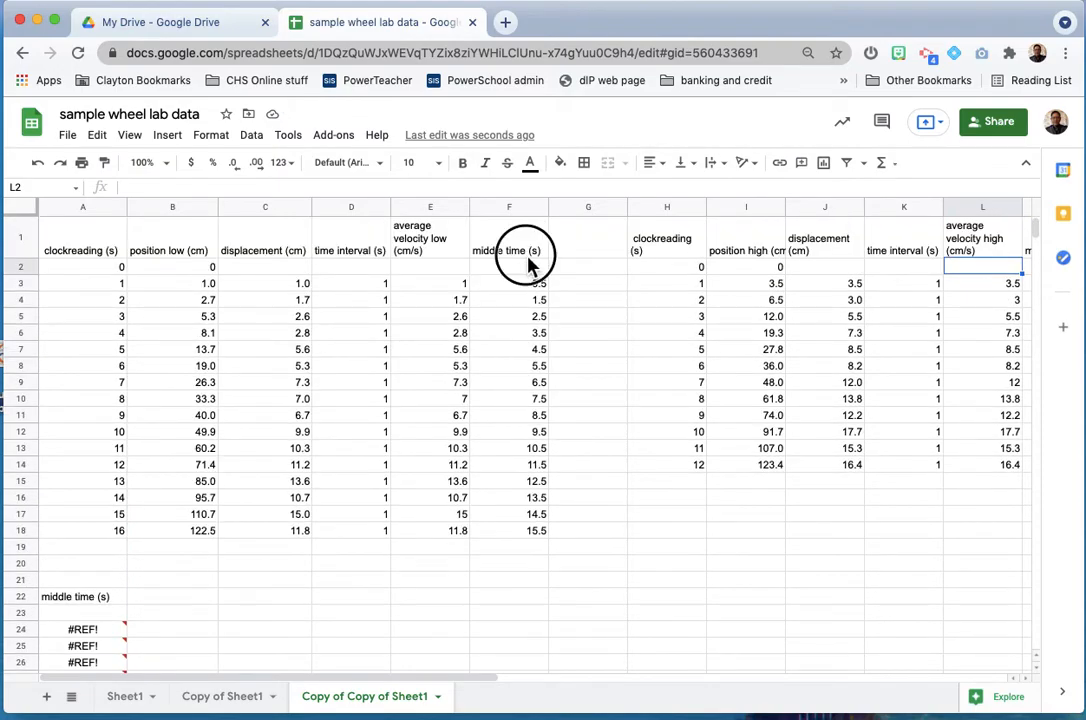
{"action": "left_click", "coordinate": [535, 540], "text": "shift"}
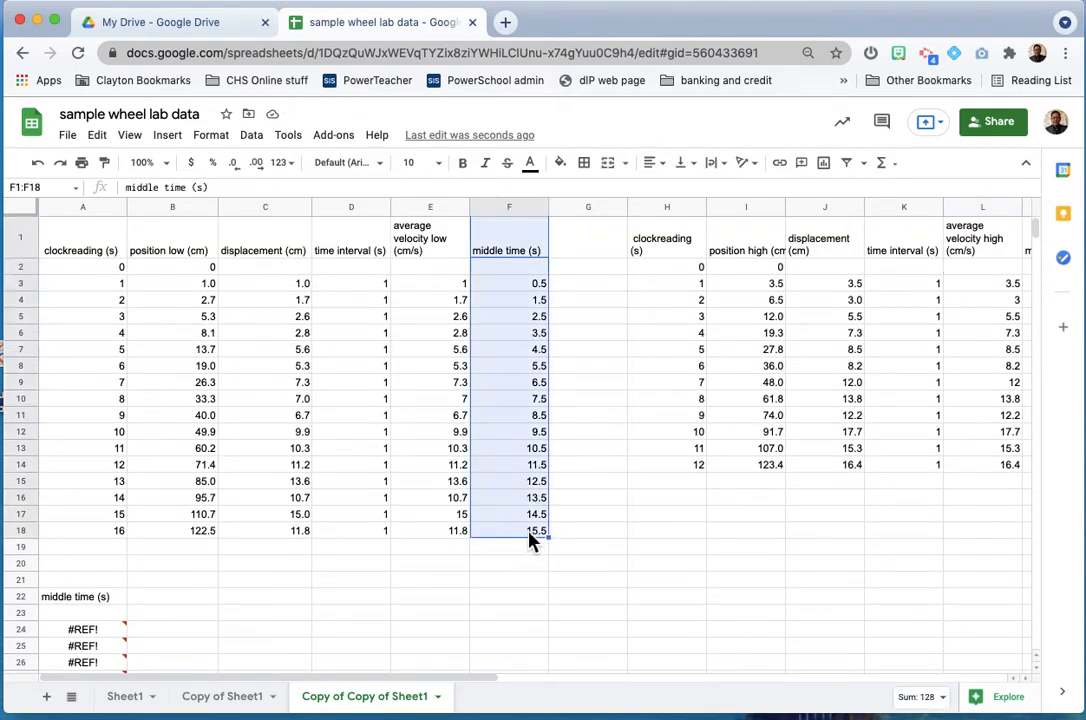
{"action": "left_click", "coordinate": [90, 597]}
{"action": "right_click", "coordinate": [83, 602]}
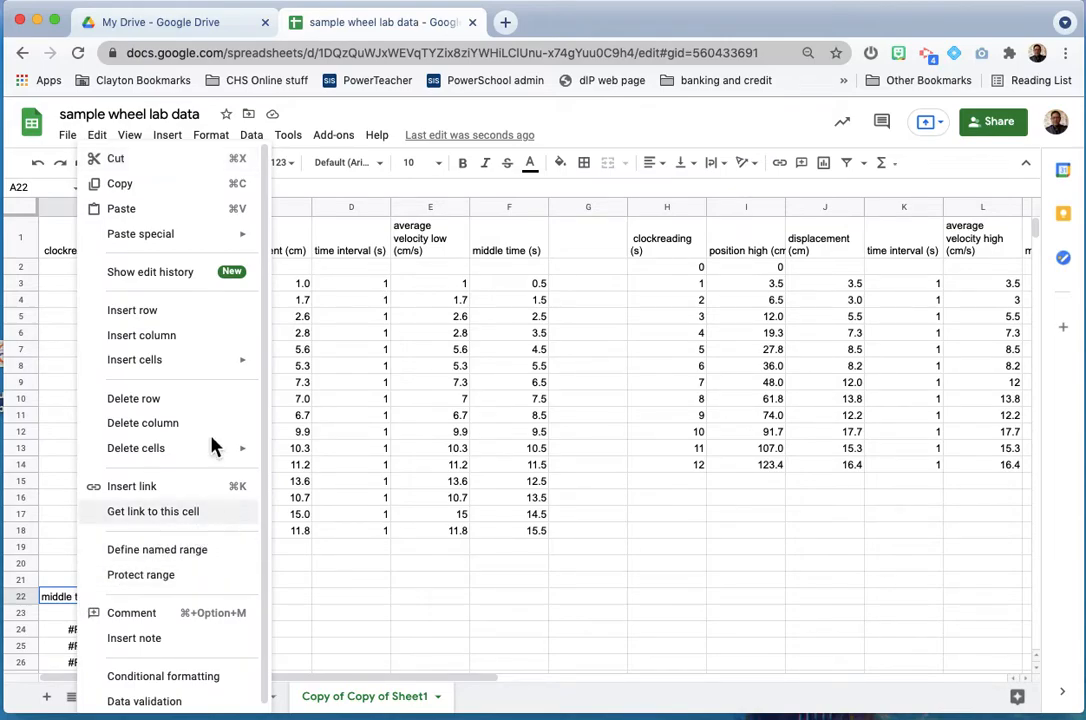
{"action": "mouse_move", "coordinate": [238, 238]}
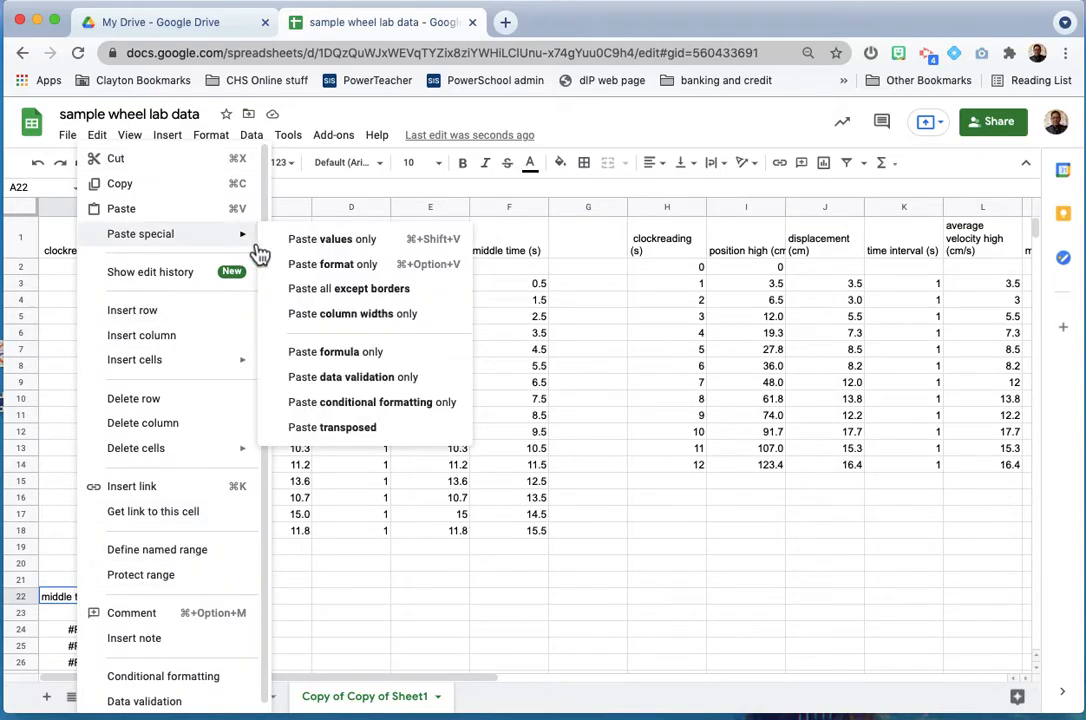
{"action": "left_click", "coordinate": [322, 241]}
{"action": "scroll", "coordinate": [245, 628], "scroll_direction": "down", "scroll_amount": 3}
{"action": "scroll", "coordinate": [245, 628], "scroll_direction": "up", "scroll_amount": 3}
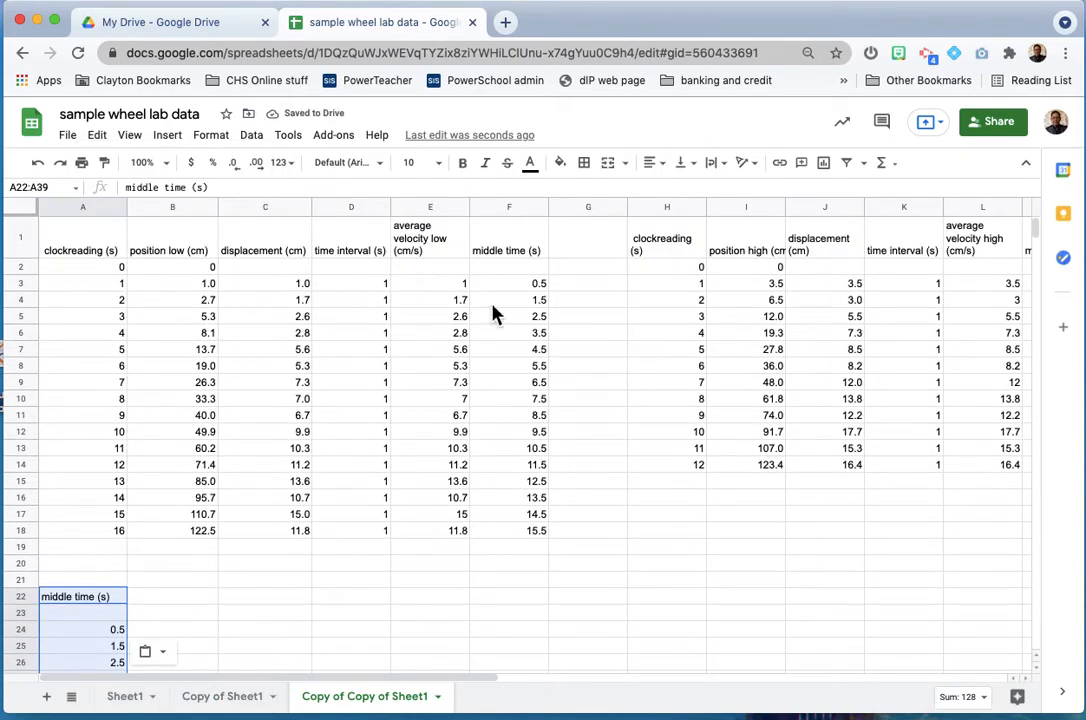
Step: Try to paste the average velocity low column as values only at B22, and undo the paste
{"action": "left_click", "coordinate": [446, 242]}
{"action": "left_click", "coordinate": [456, 530], "text": "shift"}
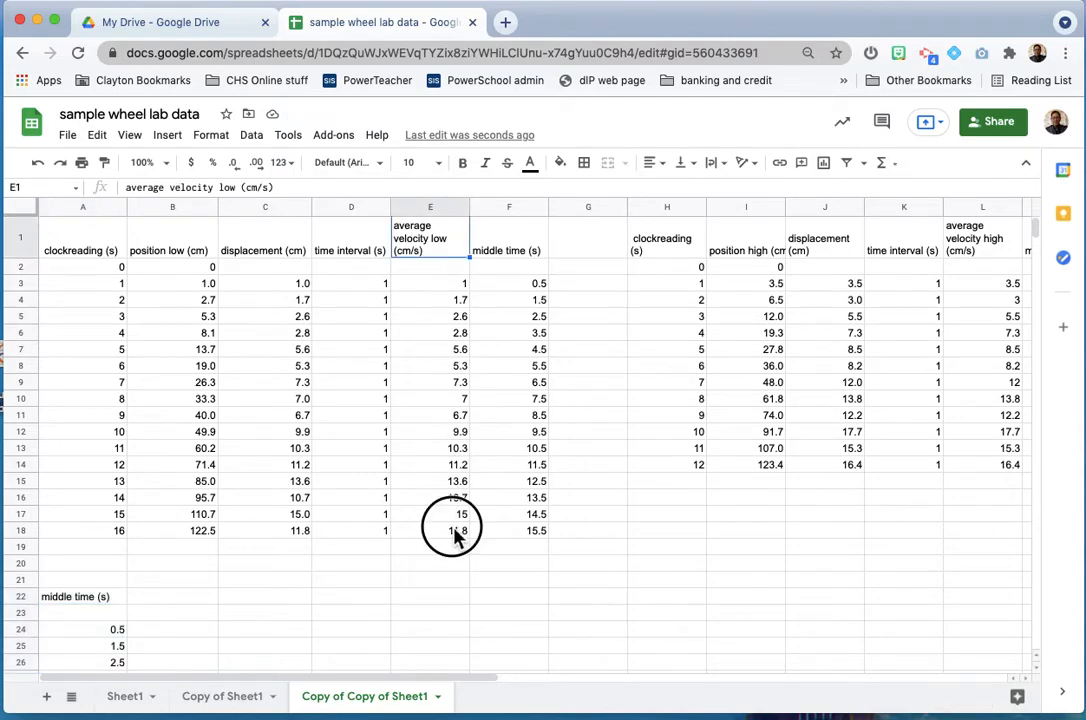
{"action": "left_click", "coordinate": [172, 580]}
{"action": "left_click", "coordinate": [178, 600]}
{"action": "right_click", "coordinate": [178, 602]}
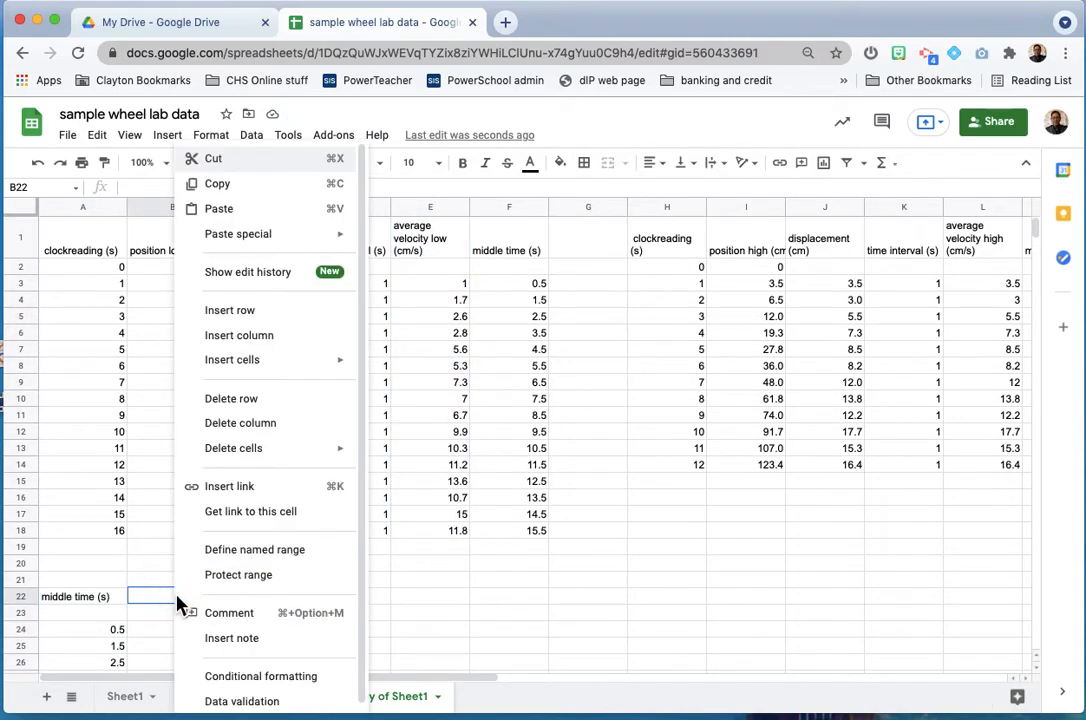
{"action": "mouse_move", "coordinate": [313, 238]}
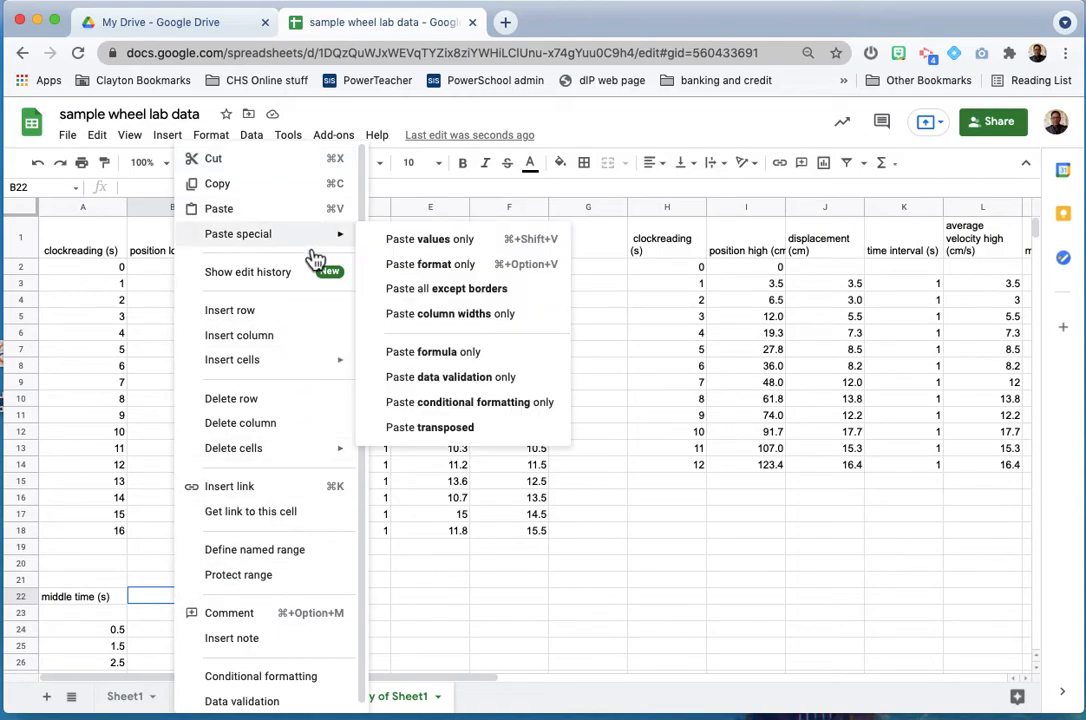
{"action": "left_click", "coordinate": [424, 246]}
{"action": "scroll", "coordinate": [290, 590], "scroll_direction": "down", "scroll_amount": 2}
{"action": "scroll", "coordinate": [290, 590], "scroll_direction": "up", "scroll_amount": 1}
{"action": "key", "text": "super+z"}
{"action": "scroll", "coordinate": [293, 591], "scroll_direction": "up", "scroll_amount": 2}
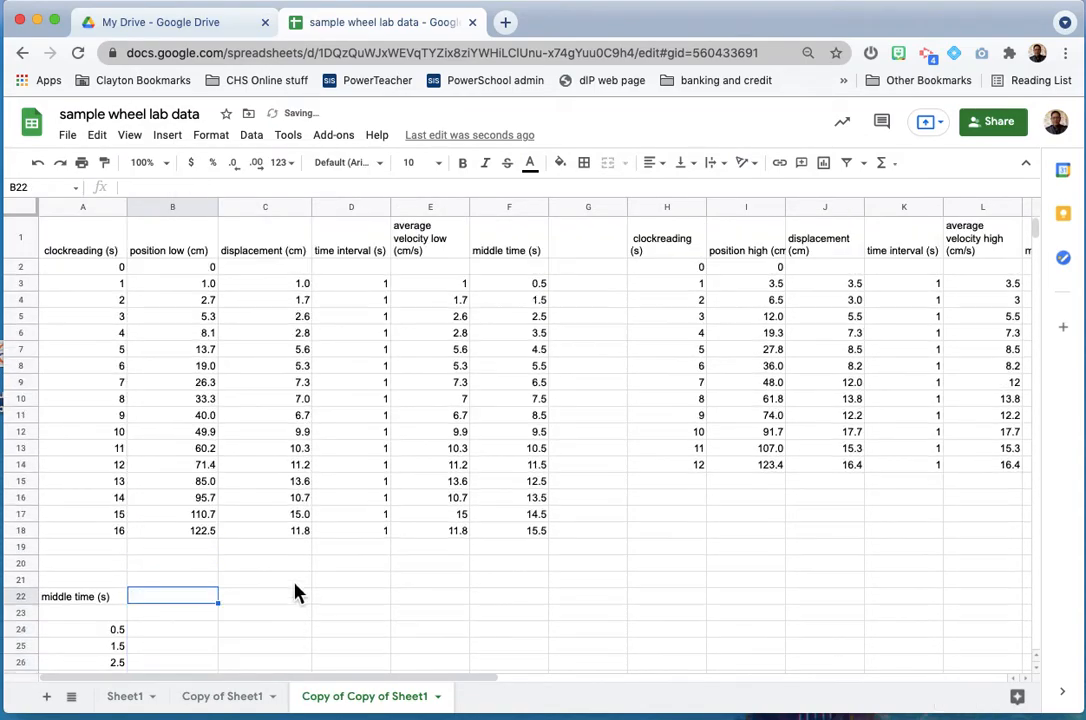
Step: Copy the average velocity low column E1:E18 and paste it as values only starting at B22
{"action": "left_click", "coordinate": [432, 247]}
{"action": "left_click", "coordinate": [444, 524], "text": "shift"}
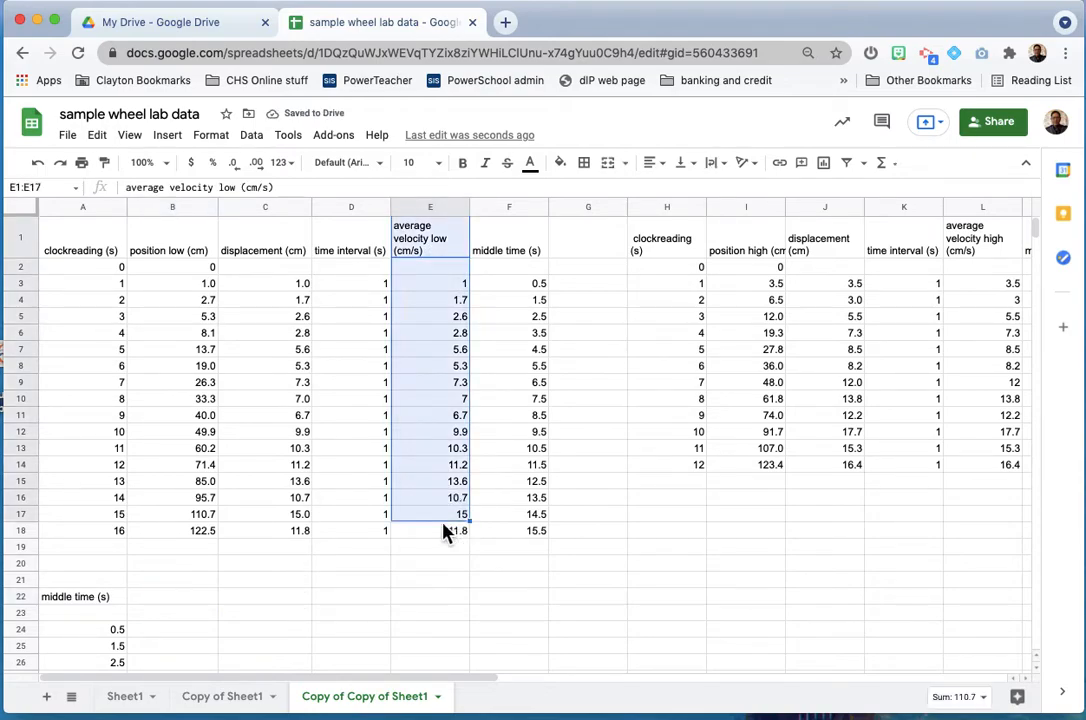
{"action": "left_click", "coordinate": [446, 538], "text": "shift"}
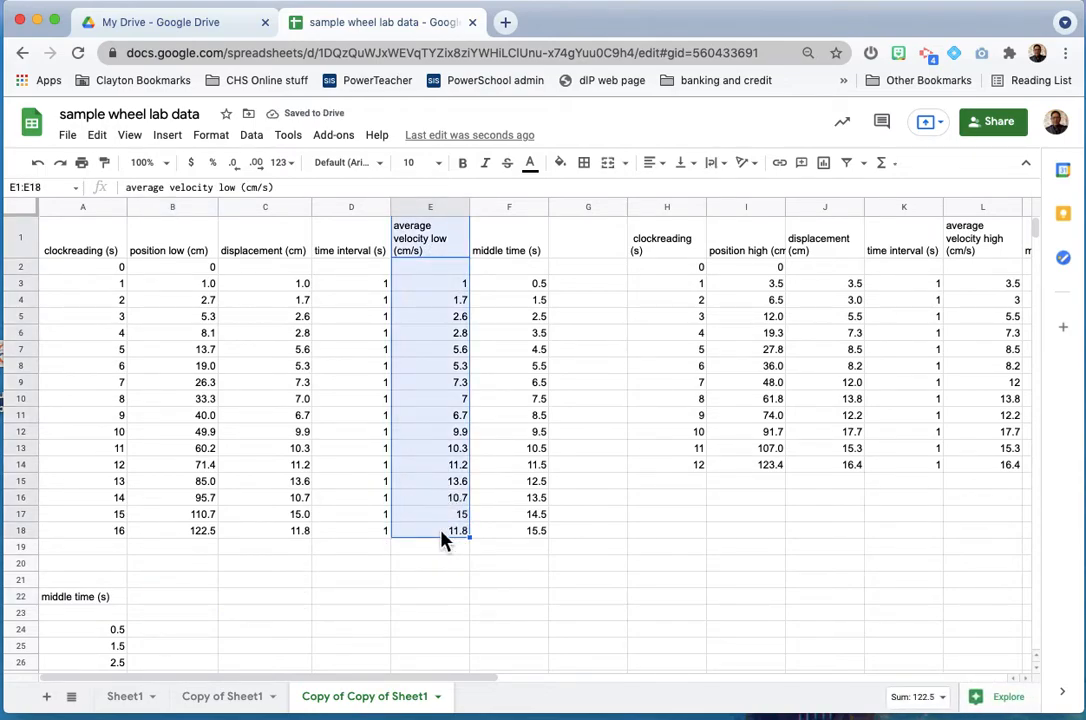
{"action": "key", "text": "super+c"}
{"action": "left_click", "coordinate": [184, 602]}
{"action": "right_click", "coordinate": [184, 602]}
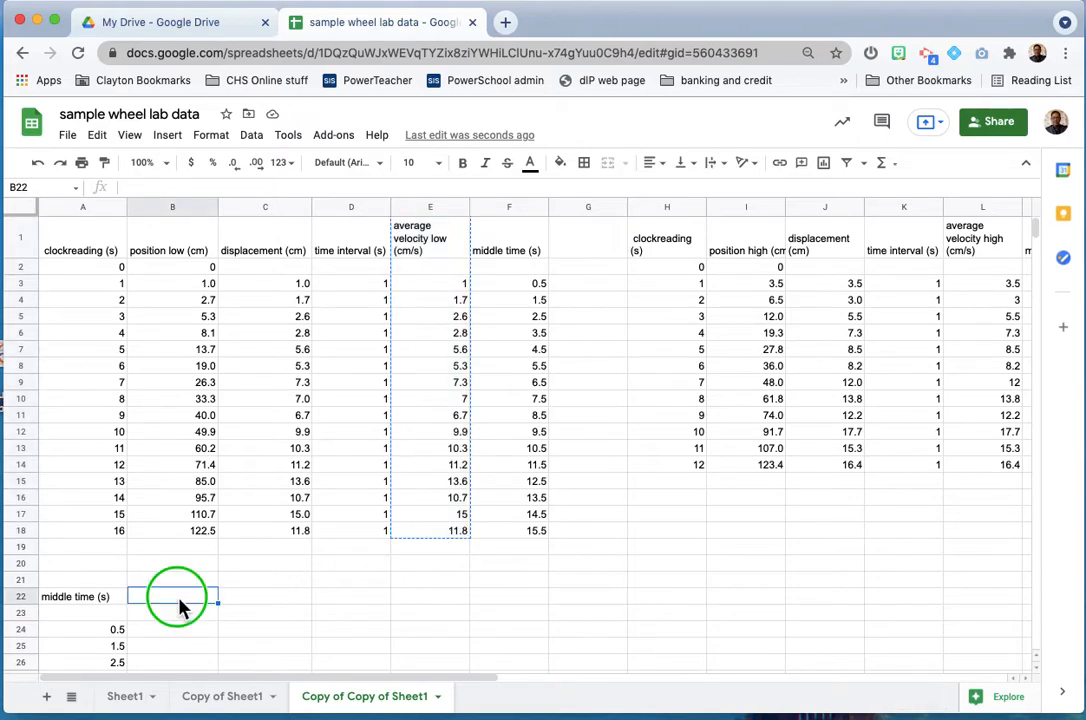
{"action": "mouse_move", "coordinate": [351, 240]}
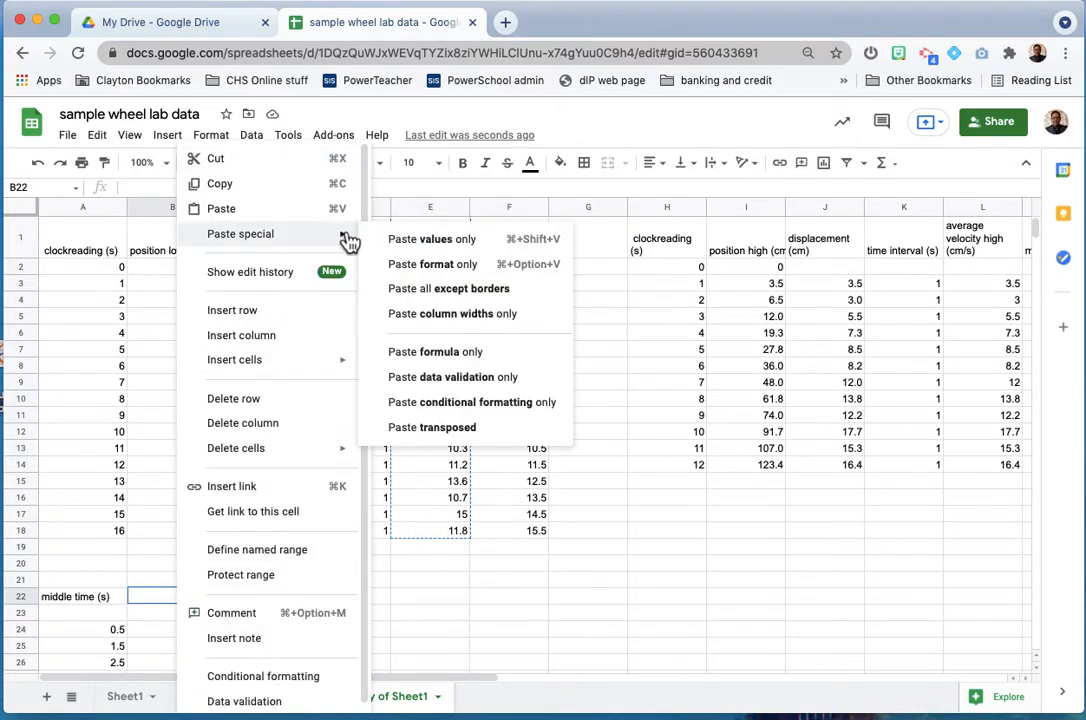
{"action": "left_click", "coordinate": [407, 244]}
{"action": "scroll", "coordinate": [368, 535], "scroll_direction": "down", "scroll_amount": 2}
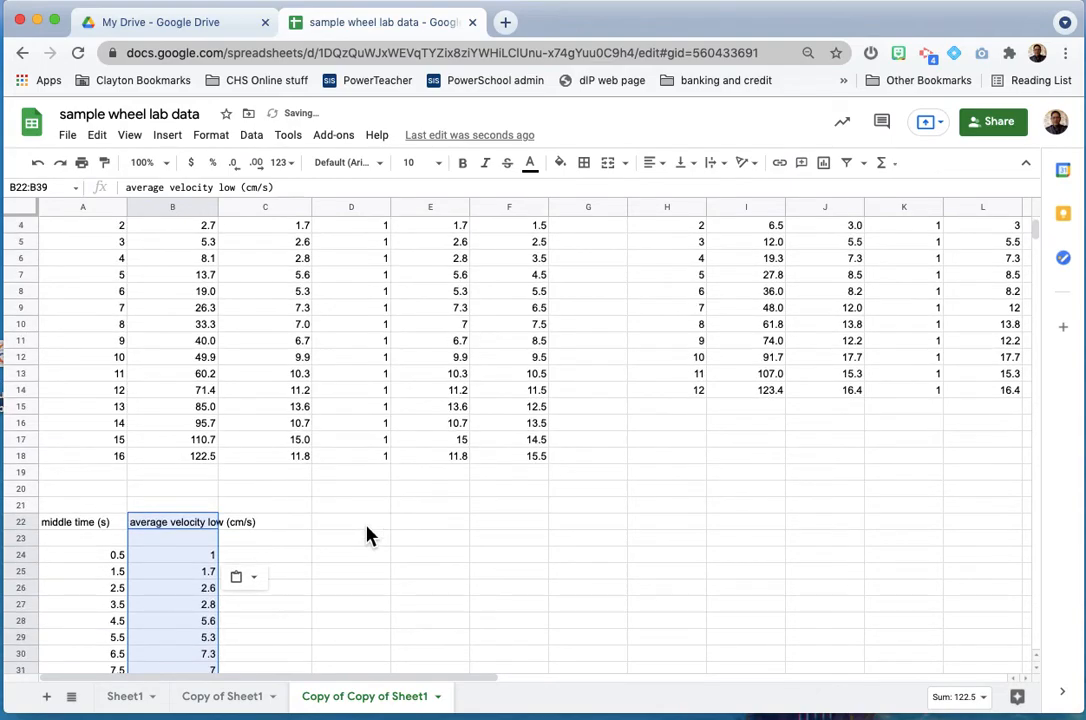
{"action": "scroll", "coordinate": [366, 535], "scroll_direction": "down", "scroll_amount": 1}
{"action": "scroll", "coordinate": [368, 533], "scroll_direction": "down", "scroll_amount": 1}
{"action": "scroll", "coordinate": [368, 533], "scroll_direction": "up", "scroll_amount": 4}
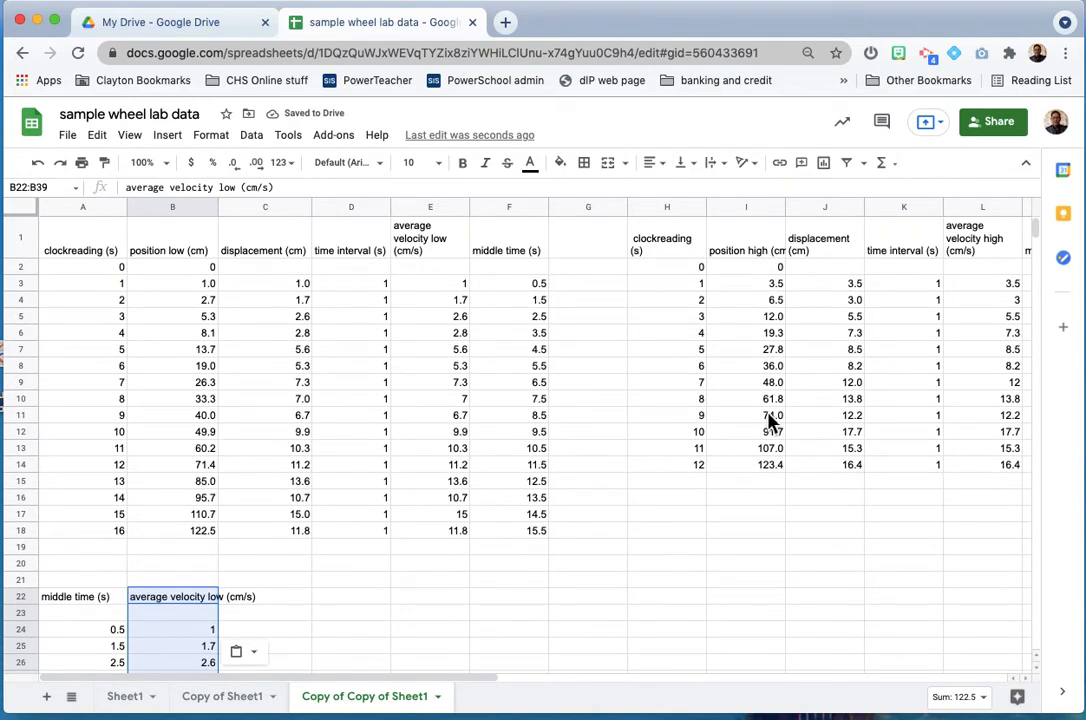
Step: Copy the average velocity high column L1:L14 and paste it as values only starting at C22
{"action": "left_click", "coordinate": [979, 236]}
{"action": "left_click", "coordinate": [1002, 470], "text": "shift"}
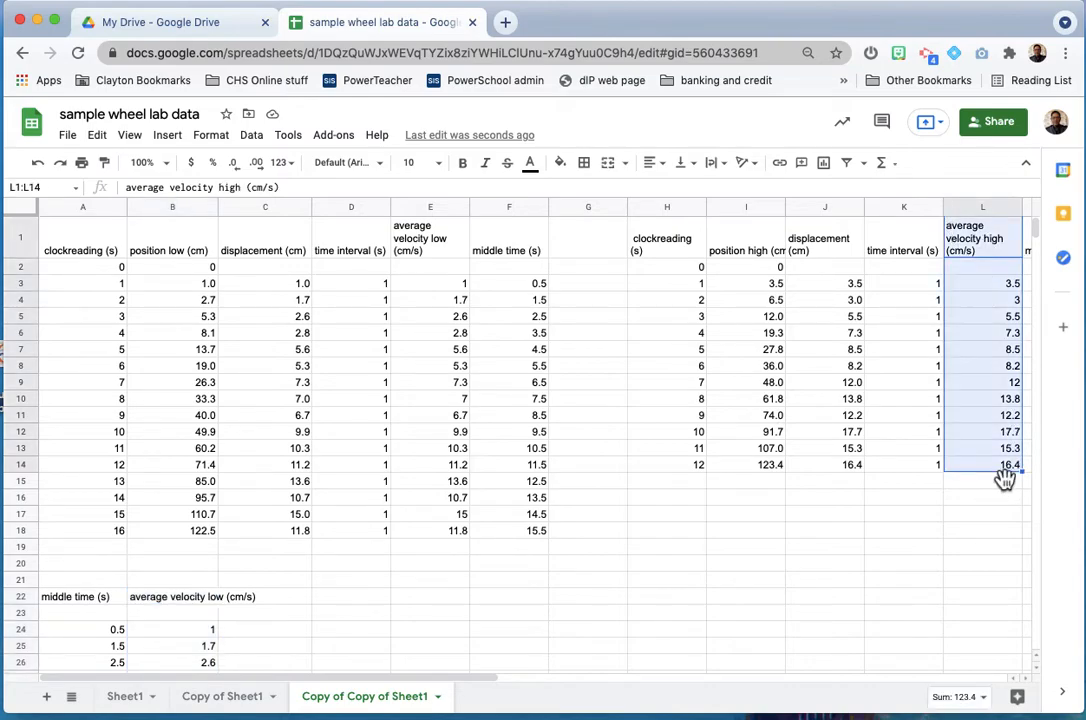
{"action": "key", "text": "super+c"}
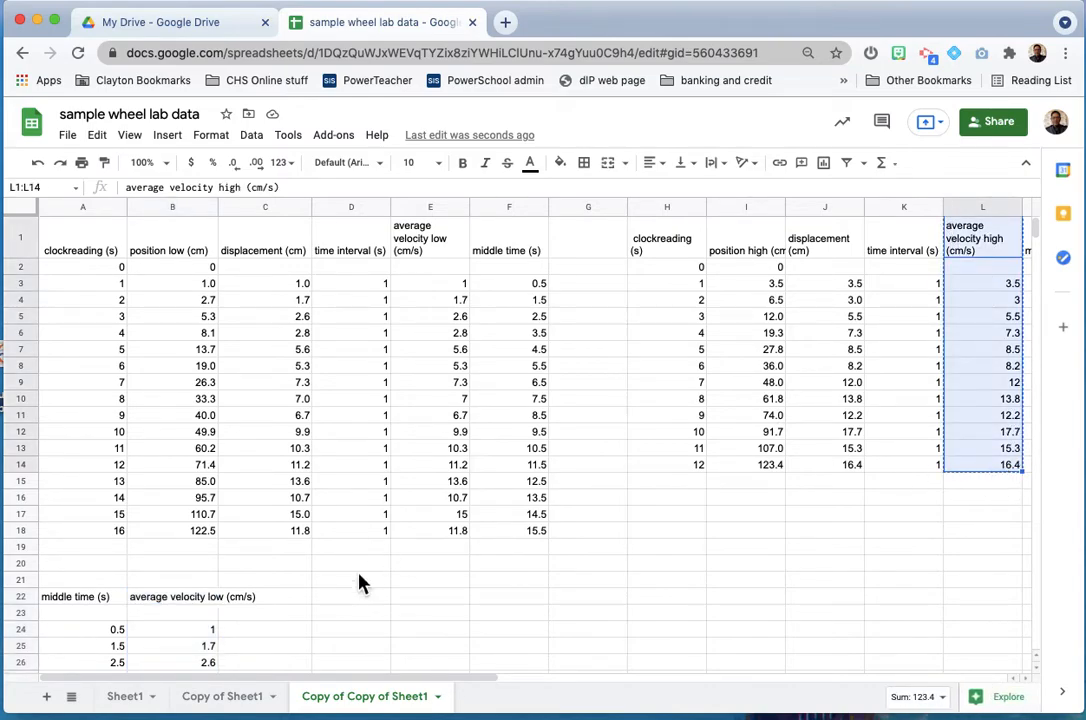
{"action": "left_click", "coordinate": [294, 603]}
{"action": "right_click", "coordinate": [294, 603]}
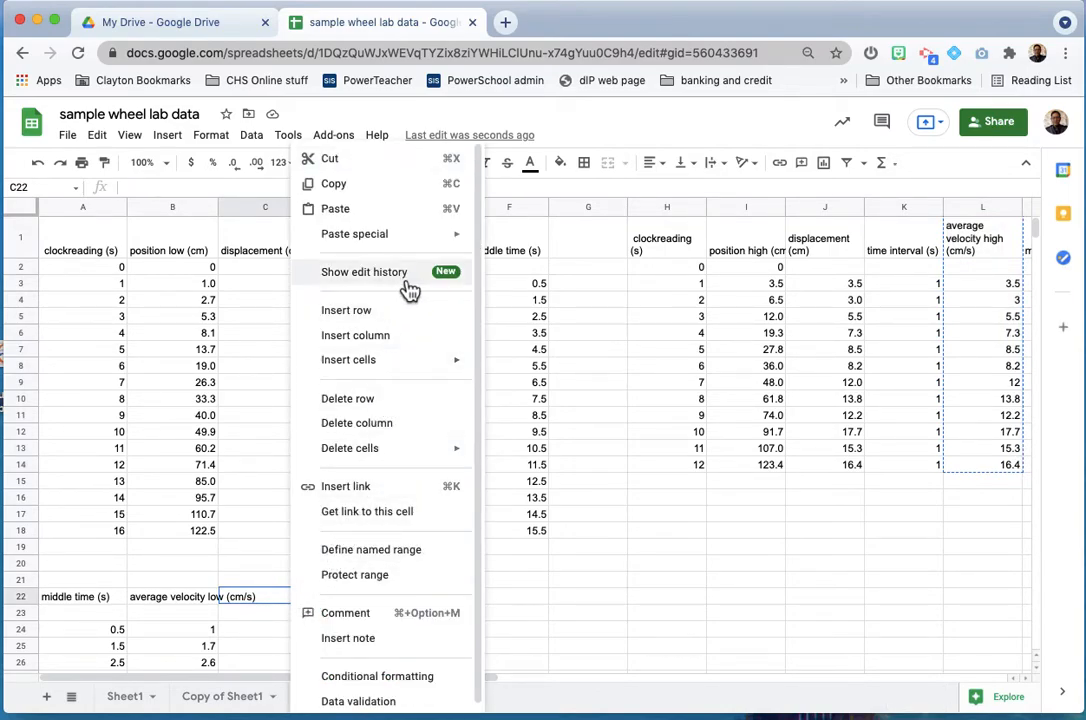
{"action": "mouse_move", "coordinate": [440, 236]}
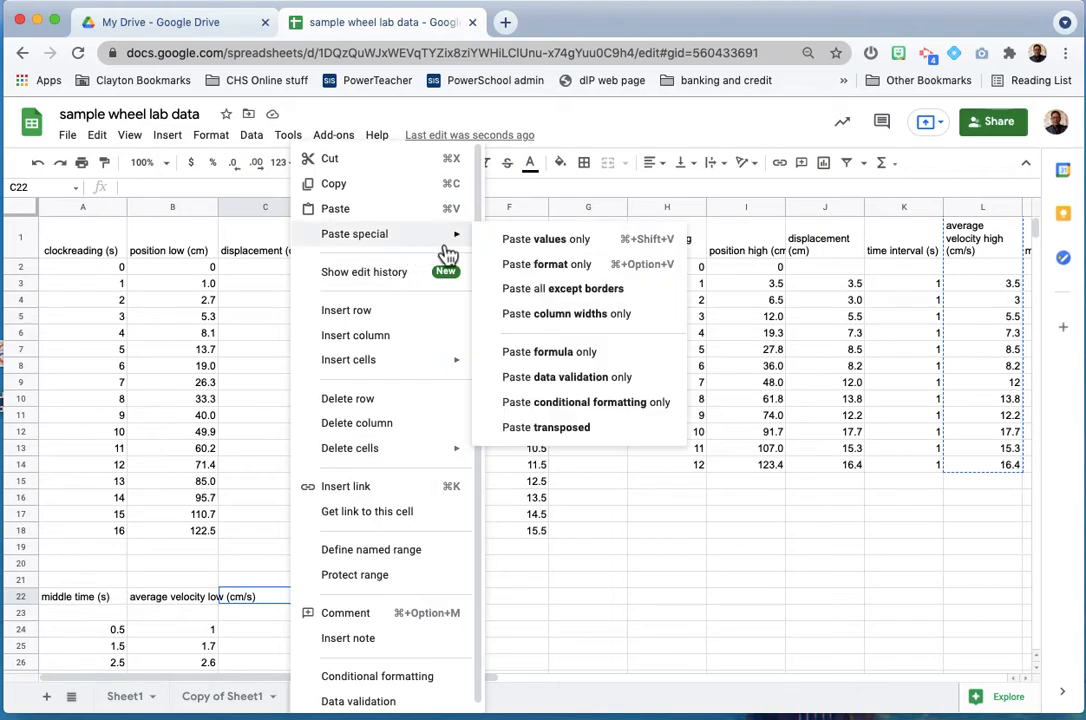
{"action": "left_click", "coordinate": [556, 240]}
{"action": "scroll", "coordinate": [412, 576], "scroll_direction": "down", "scroll_amount": 5}
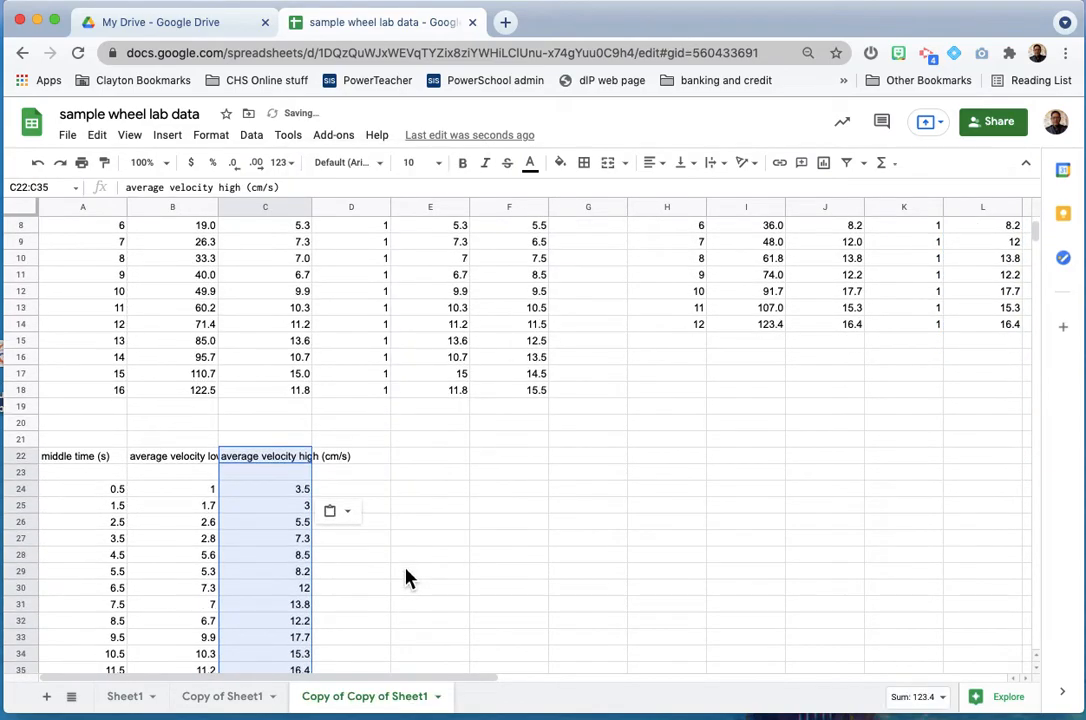
Step: Clear the extra middle time and low velocity values in A36:B39, beyond the last high velocity row
{"action": "scroll", "coordinate": [407, 577], "scroll_direction": "down", "scroll_amount": 3}
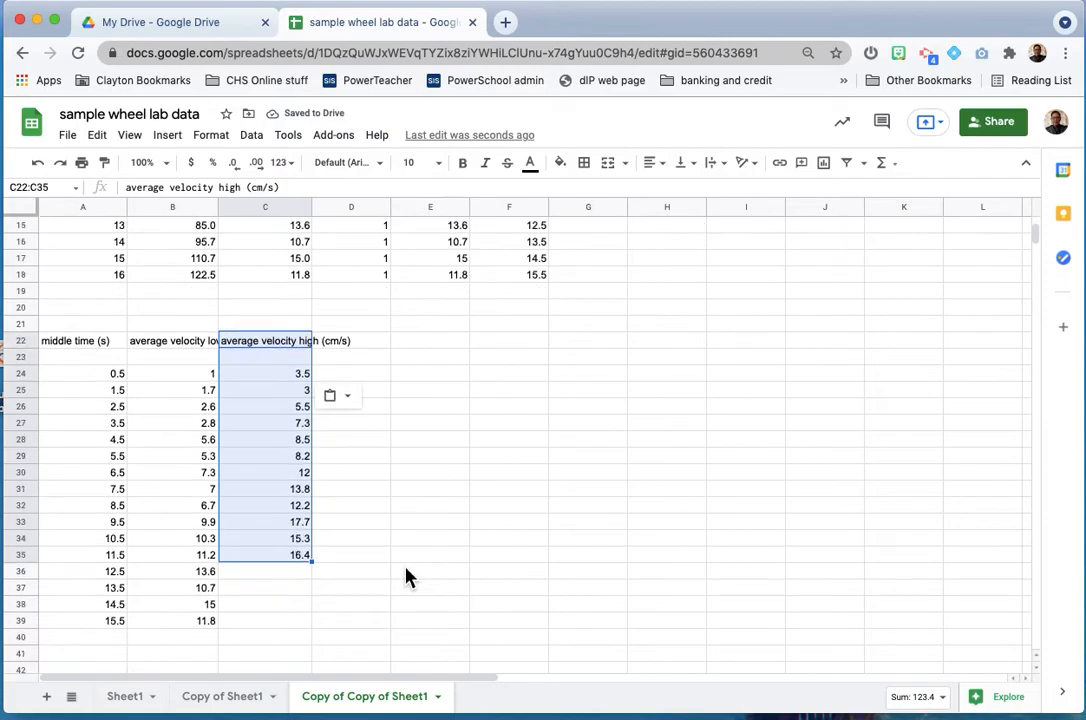
{"action": "left_click", "coordinate": [205, 604]}
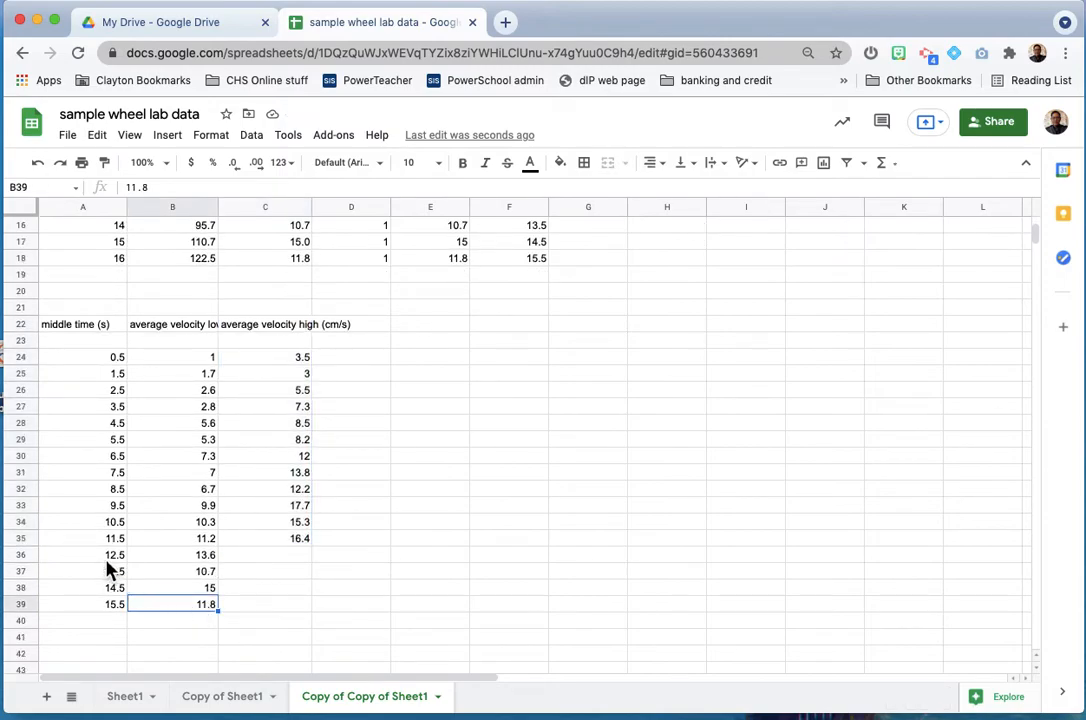
{"action": "left_click", "coordinate": [108, 562], "text": "shift"}
{"action": "key", "text": "Delete"}
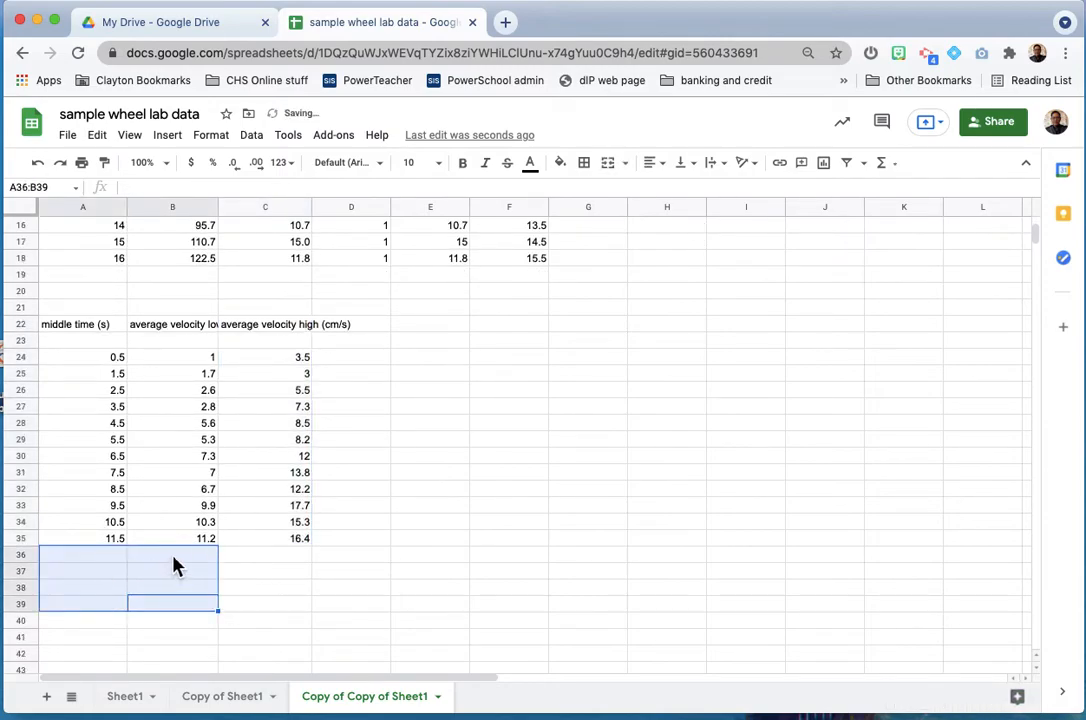
{"action": "left_click_drag", "start_coordinate": [75, 331], "coordinate": [295, 545]}
{"action": "left_click", "coordinate": [350, 530]}
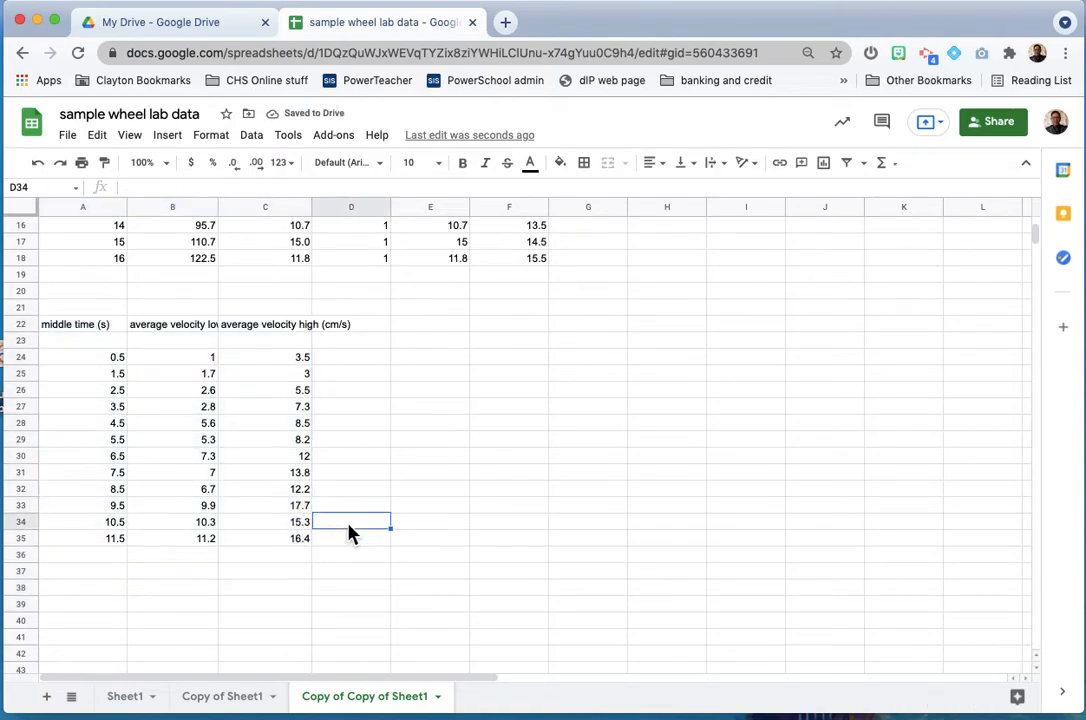
Step: Move the average velocity high values from C24:C35 down so they start at C36
{"action": "left_click", "coordinate": [293, 358]}
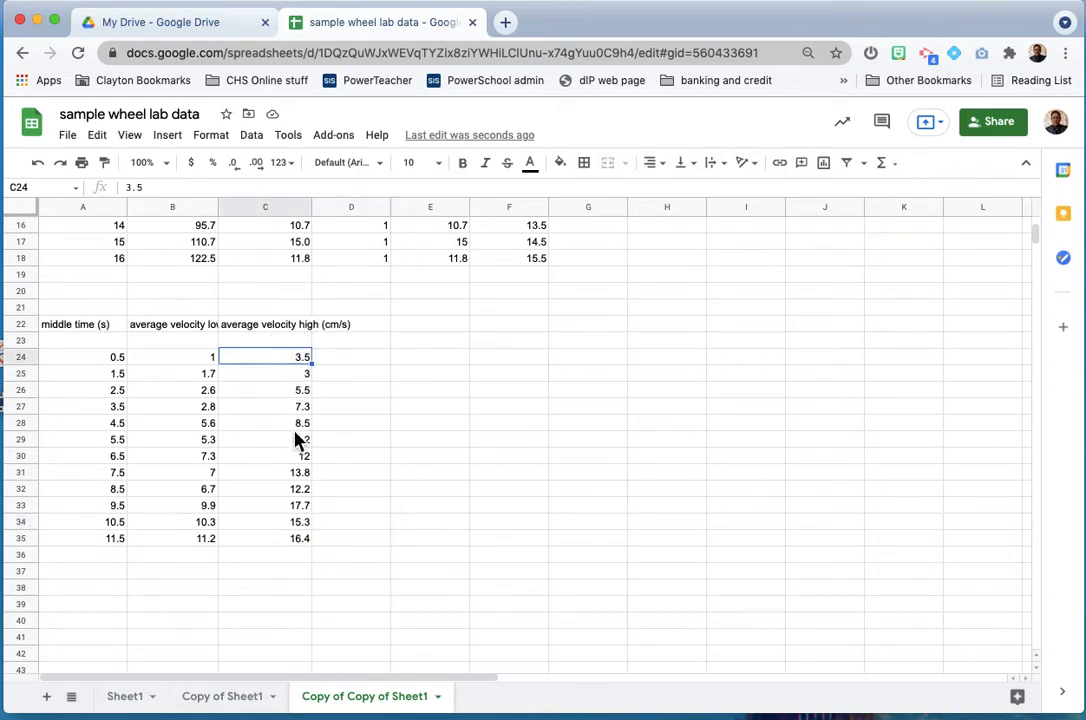
{"action": "left_click", "coordinate": [293, 541], "text": "shift"}
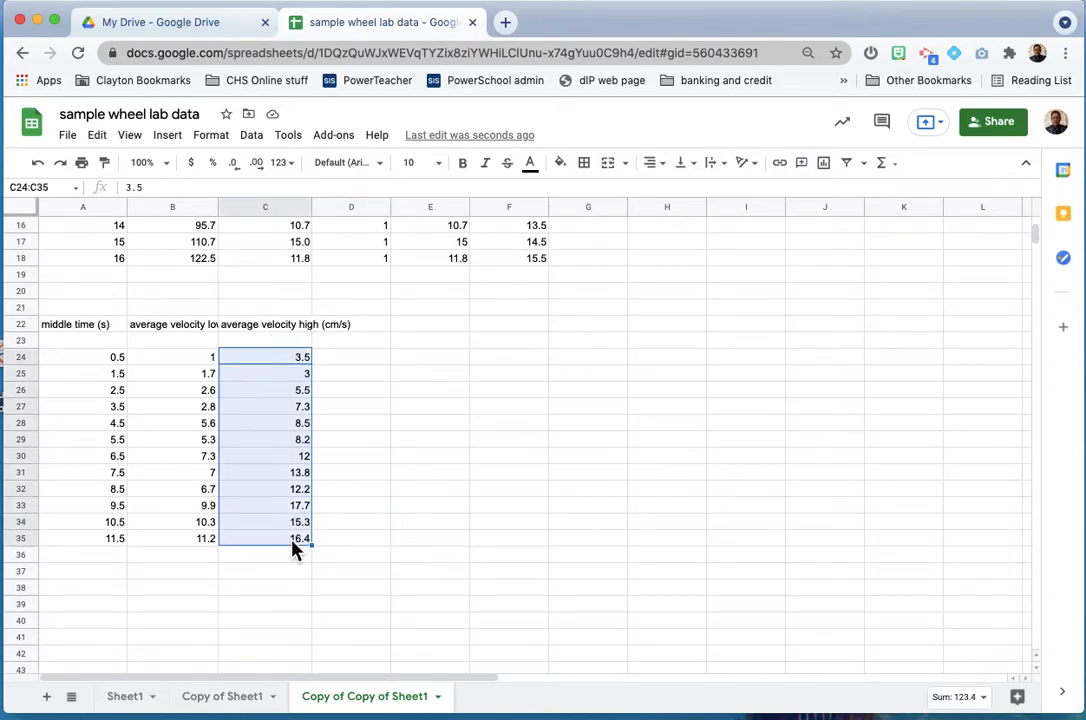
{"action": "key", "text": "cmd+c"}
{"action": "left_click", "coordinate": [288, 566]}
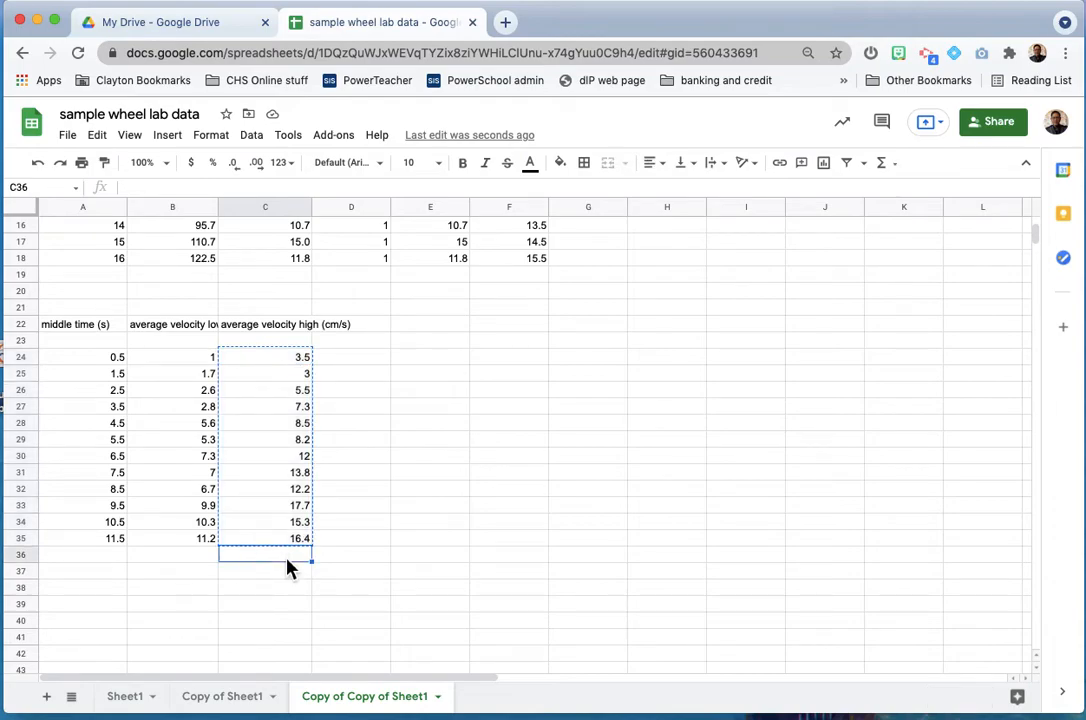
{"action": "key", "text": "cmd+v"}
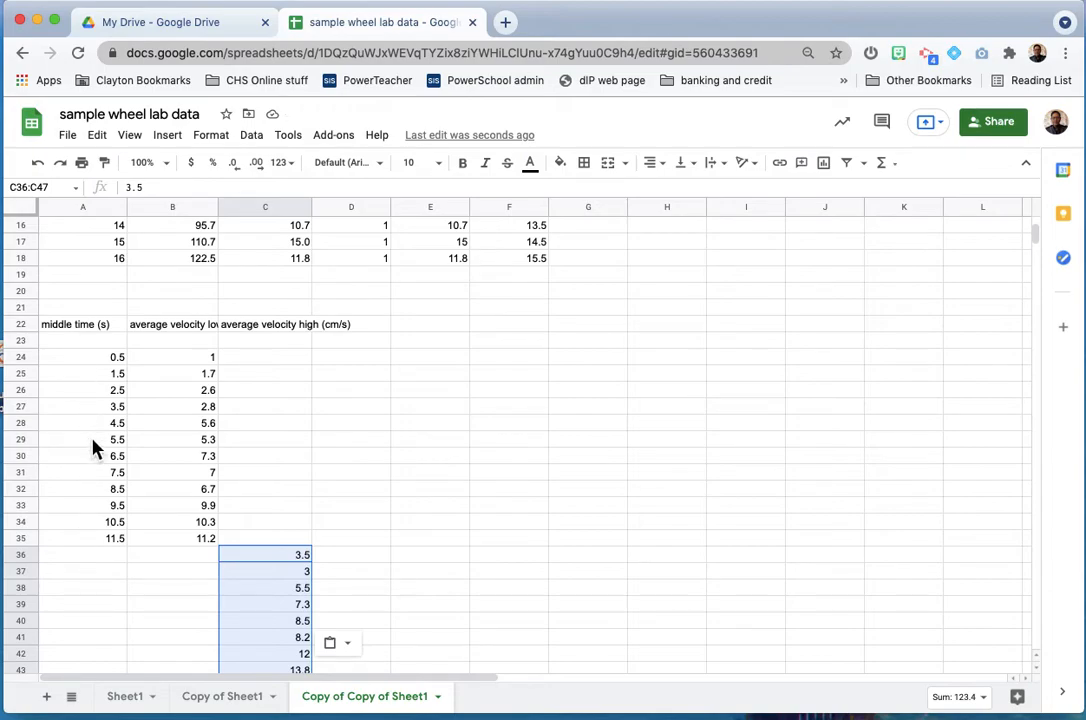
Step: Copy the middle time values A24:A35 and paste them starting at A36, beside the high velocity values
{"action": "left_click", "coordinate": [104, 366]}
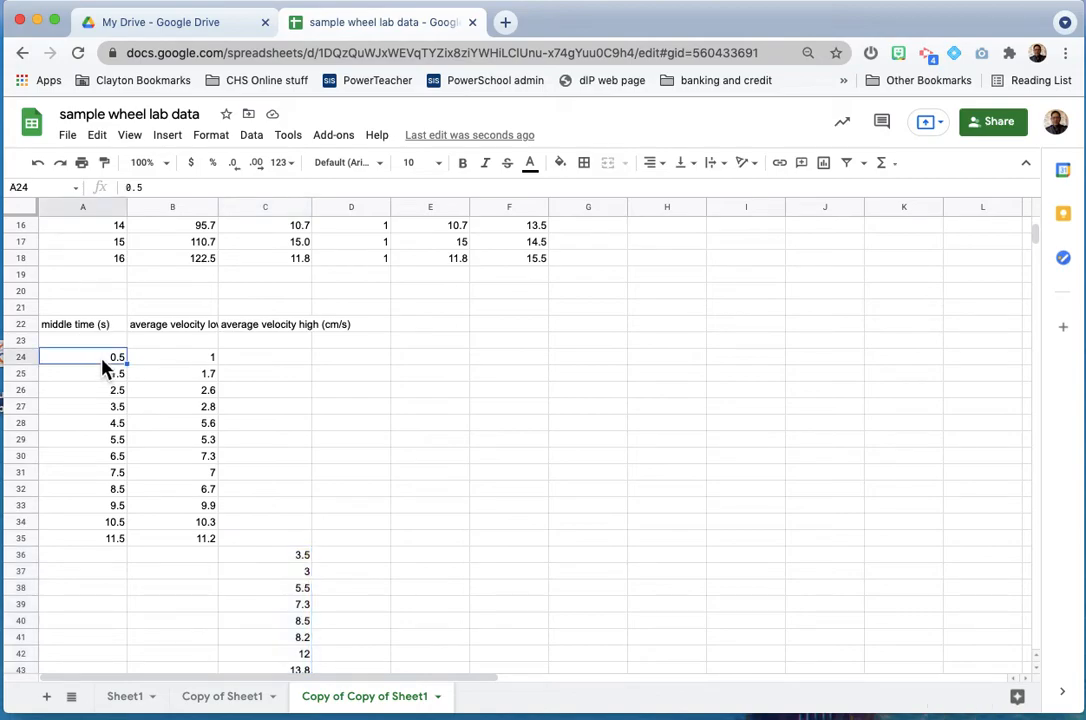
{"action": "left_click", "coordinate": [96, 546], "text": "shift"}
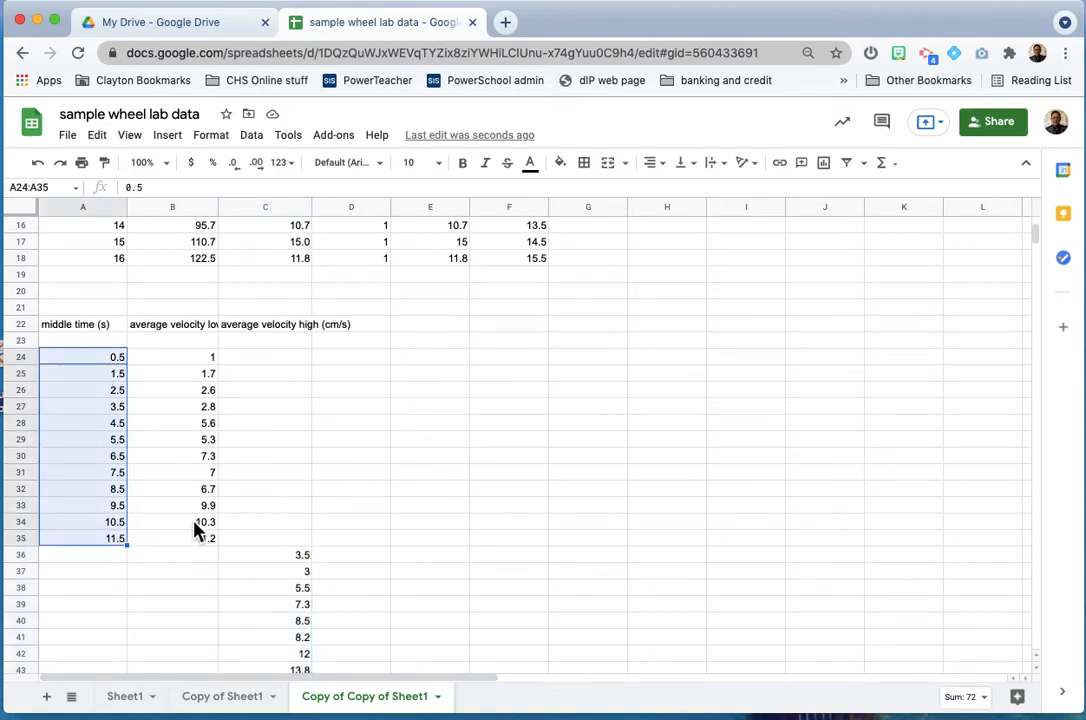
{"action": "key", "text": "ctrl+c"}
{"action": "left_click", "coordinate": [105, 556]}
{"action": "key", "text": "ctrl+v"}
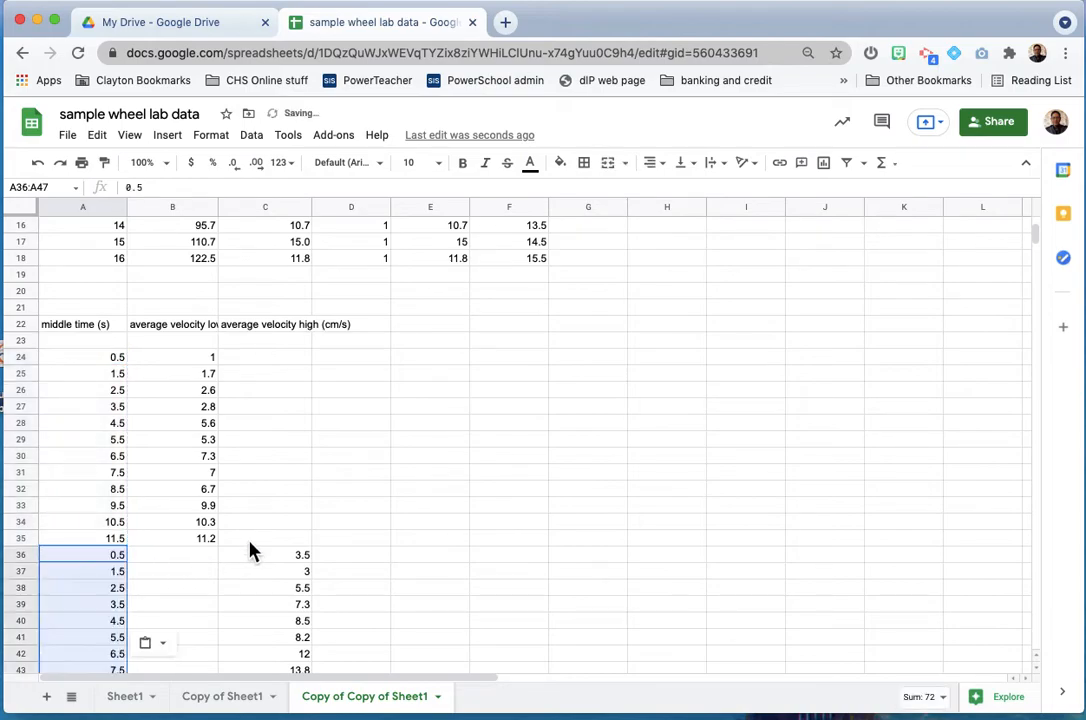
{"action": "scroll", "coordinate": [250, 550], "scroll_direction": "down", "scroll_amount": 3}
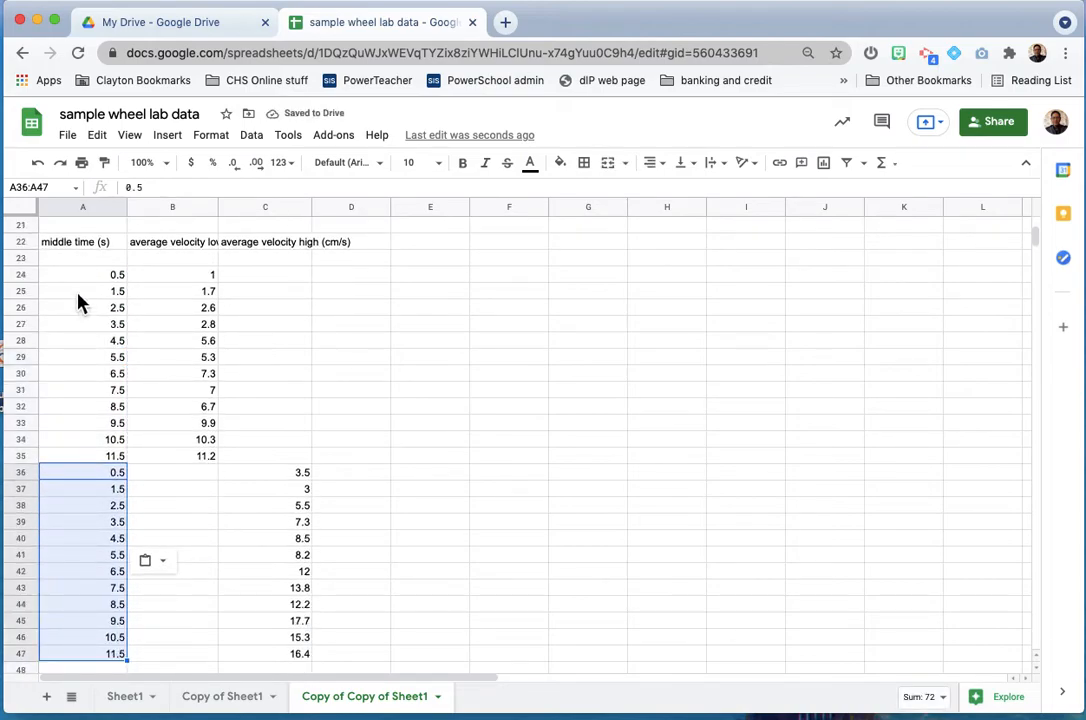
Step: Apply text wrapping to header row 22 of the combined velocity table
{"action": "left_click", "coordinate": [22, 243]}
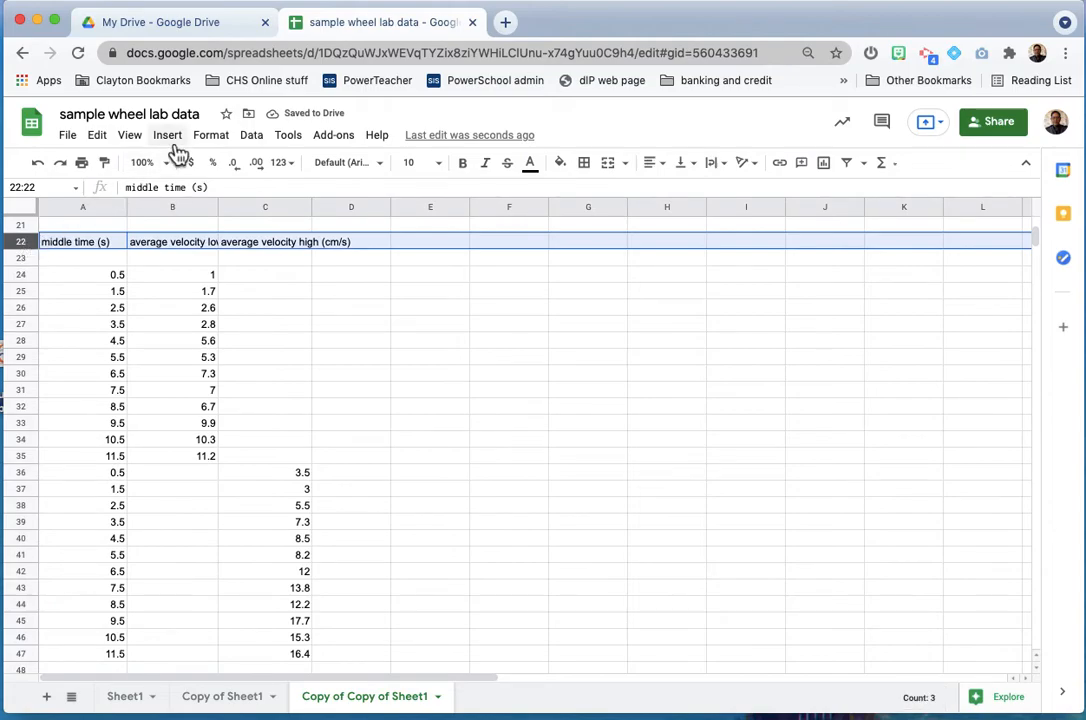
{"action": "left_click", "coordinate": [176, 146]}
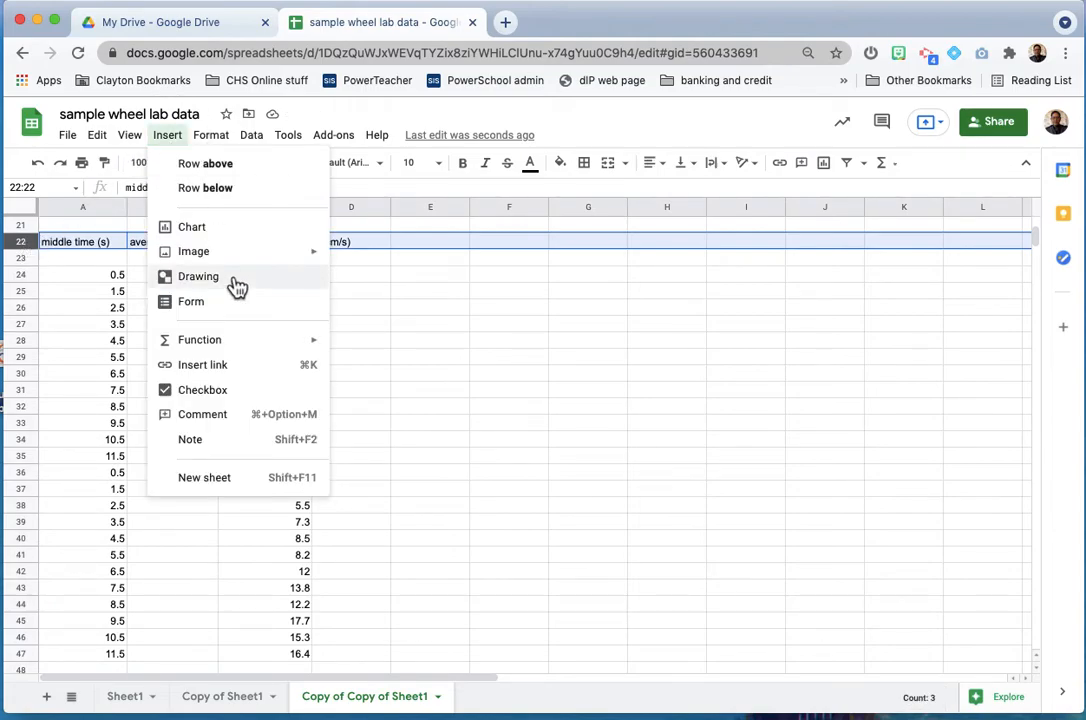
{"action": "mouse_move", "coordinate": [238, 265]}
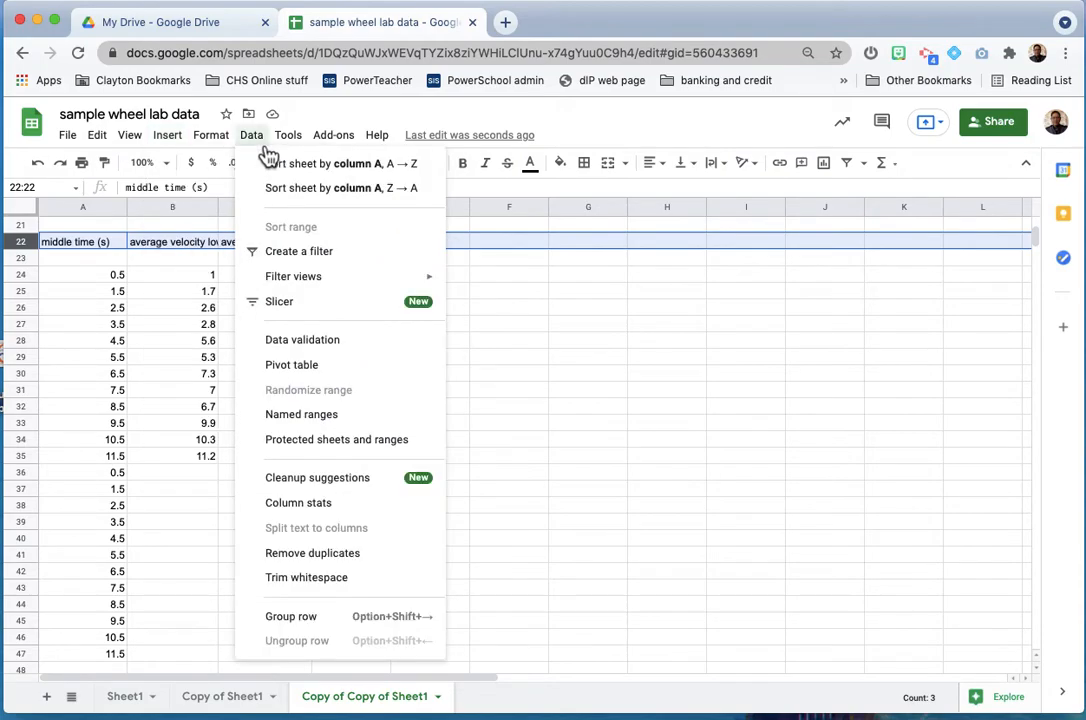
{"action": "mouse_move", "coordinate": [290, 150]}
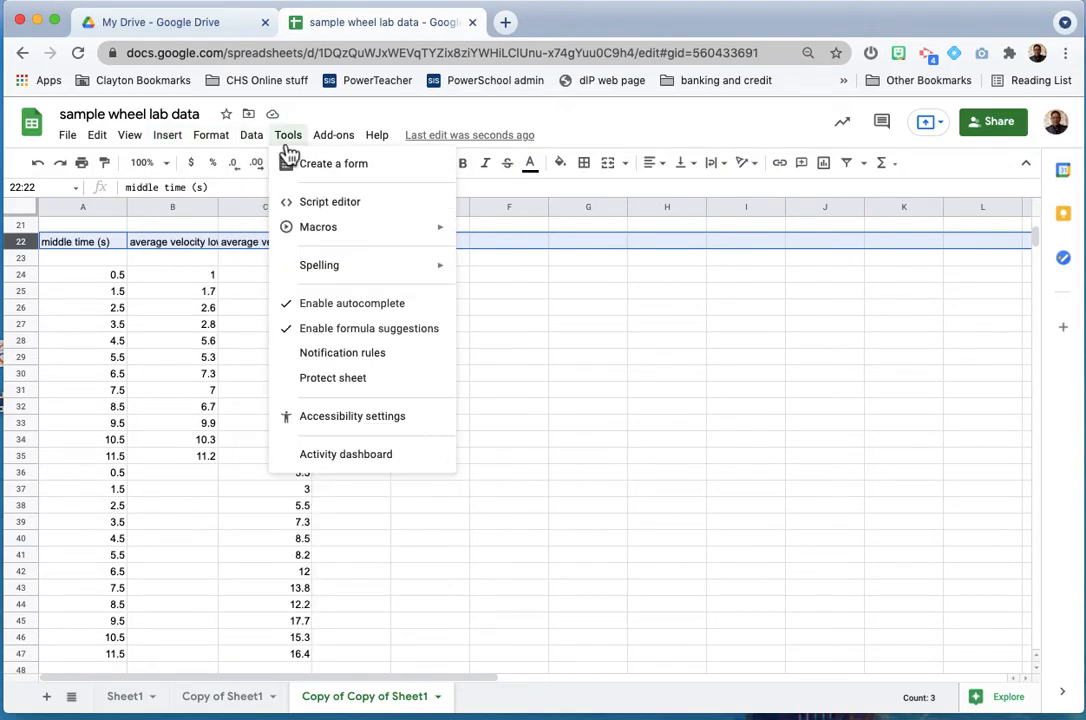
{"action": "mouse_move", "coordinate": [220, 148]}
{"action": "mouse_move", "coordinate": [260, 441]}
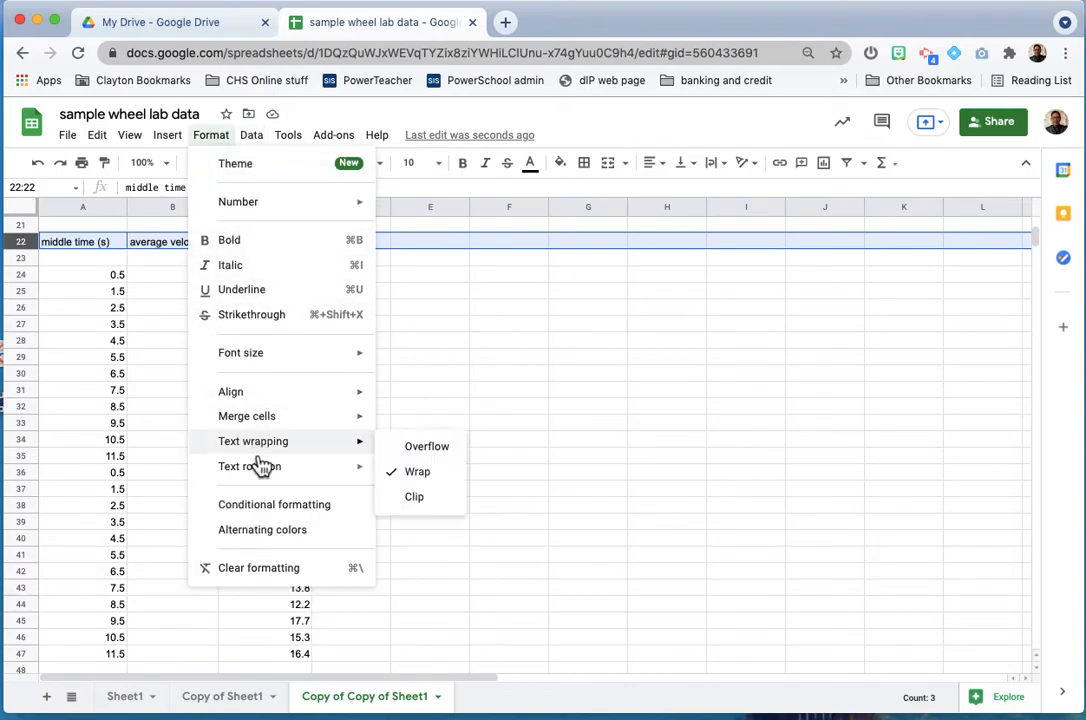
{"action": "left_click", "coordinate": [420, 473]}
{"action": "scroll", "coordinate": [446, 426], "scroll_direction": "down", "scroll_amount": 3}
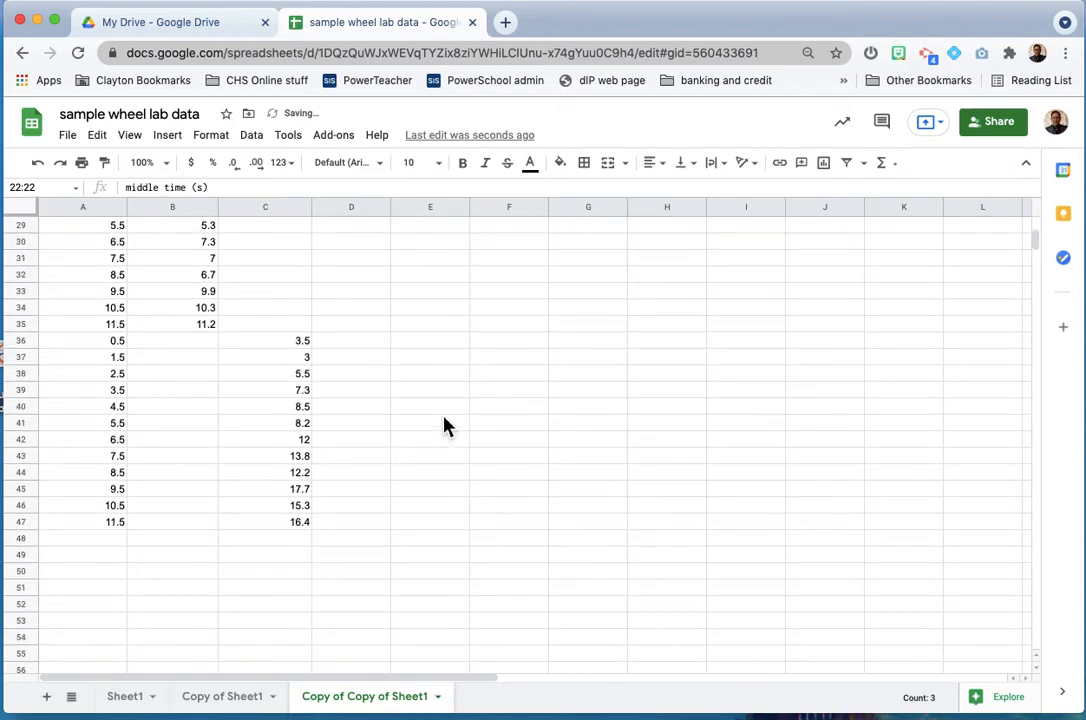
{"action": "scroll", "coordinate": [446, 426], "scroll_direction": "up", "scroll_amount": 4}
{"action": "scroll", "coordinate": [446, 426], "scroll_direction": "down", "scroll_amount": 1}
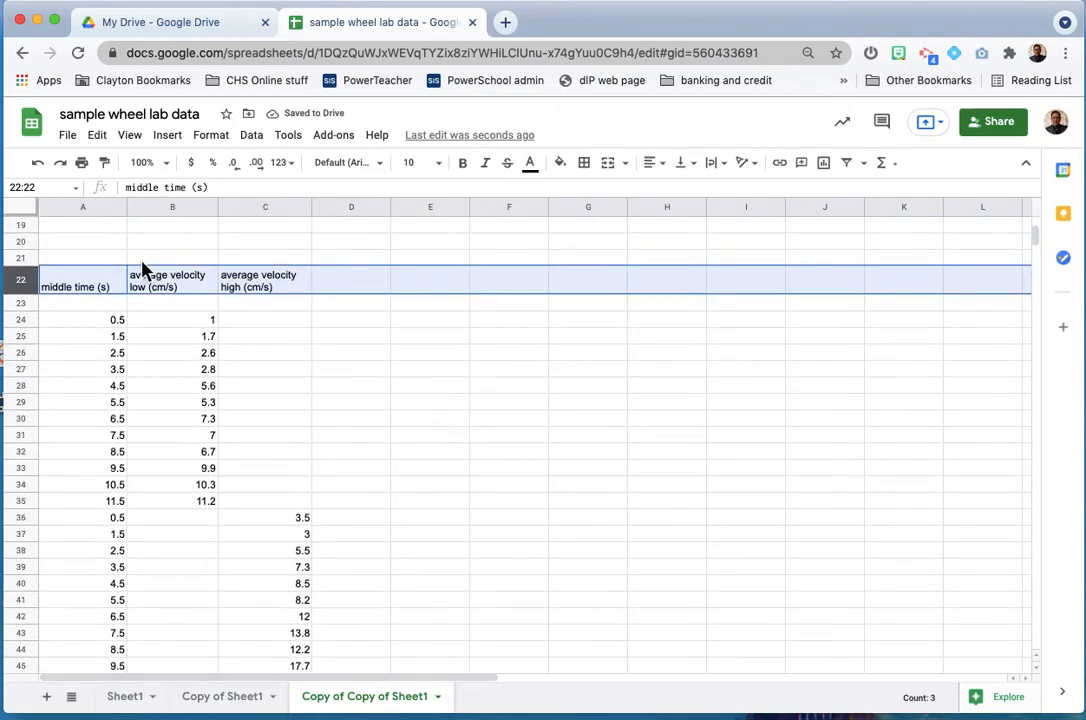
Step: Insert a chart from the combined middle time and velocity table A22:C47
{"action": "left_click", "coordinate": [92, 284]}
{"action": "scroll", "coordinate": [295, 541], "scroll_direction": "down", "scroll_amount": 2}
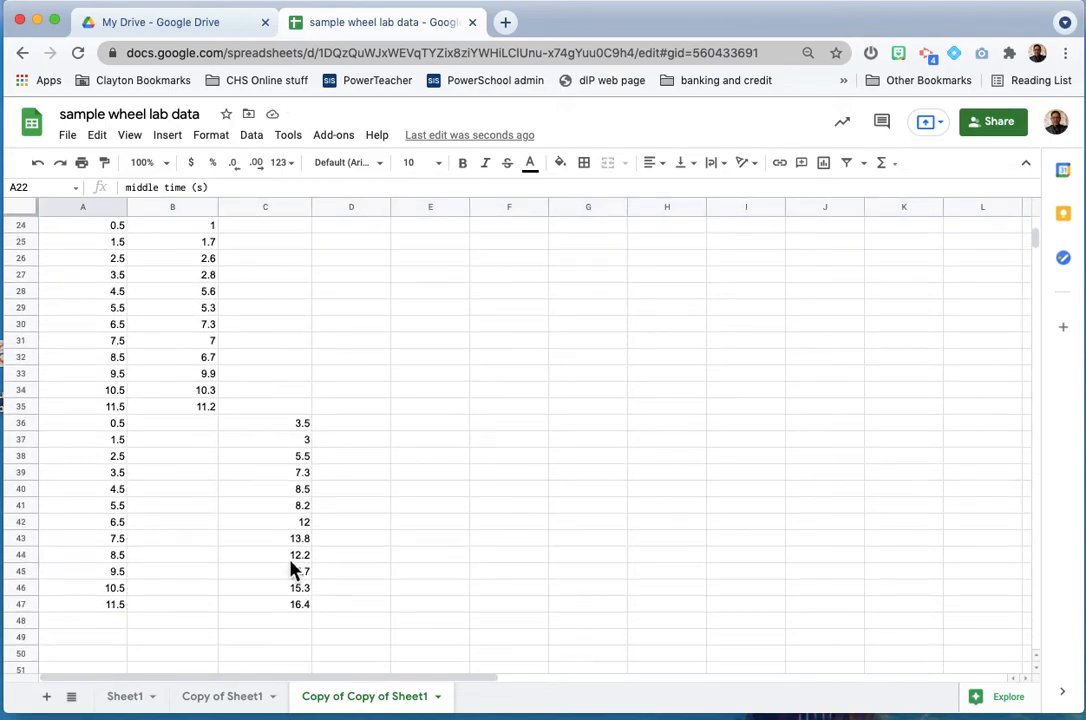
{"action": "left_click", "coordinate": [290, 613], "text": "shift"}
{"action": "scroll", "coordinate": [290, 613], "scroll_direction": "up", "scroll_amount": 5}
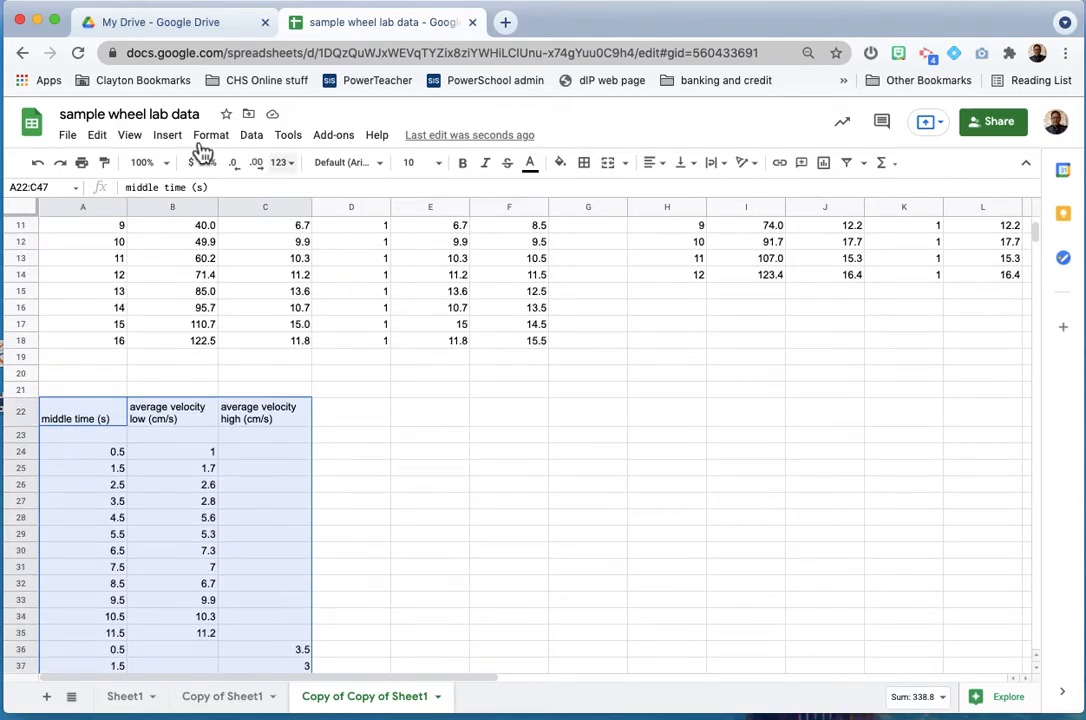
{"action": "left_click", "coordinate": [168, 136]}
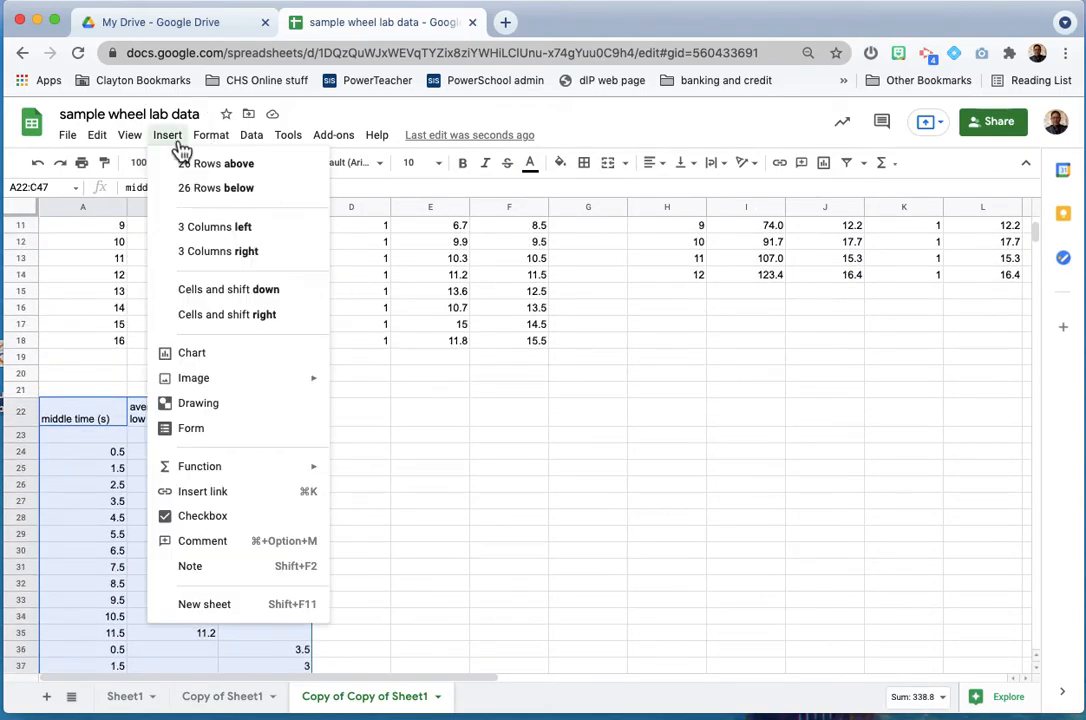
{"action": "left_click", "coordinate": [226, 352]}
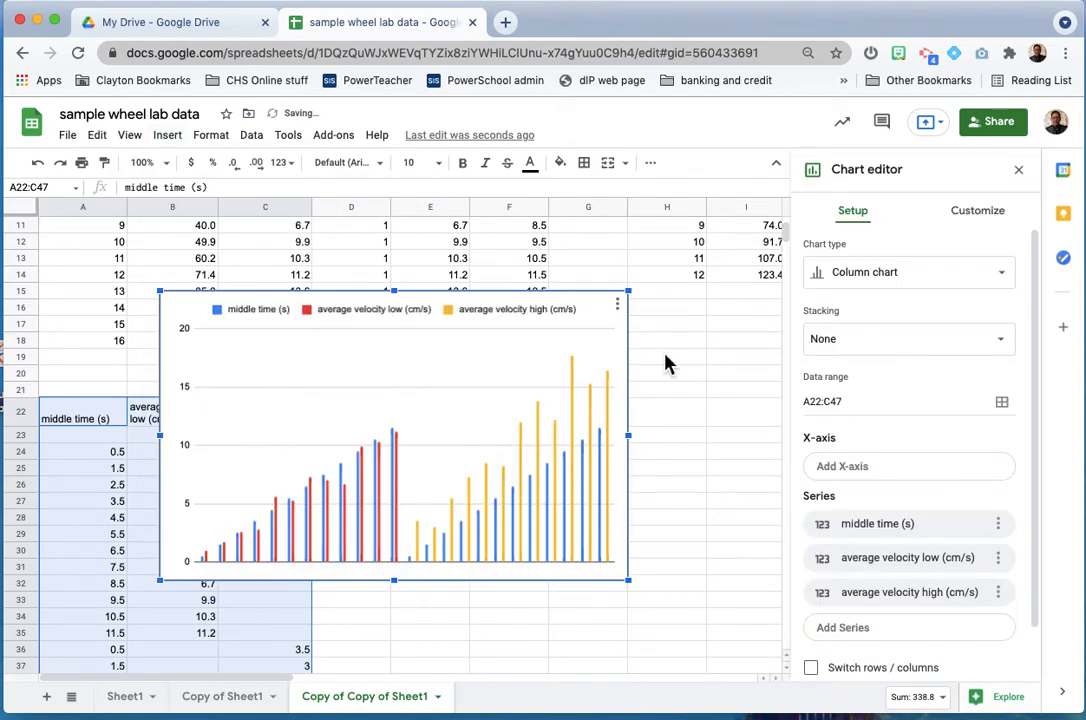
Step: Change the new velocity chart's type to a scatter chart
{"action": "left_click", "coordinate": [921, 272]}
{"action": "scroll", "coordinate": [900, 400], "scroll_direction": "down", "scroll_amount": 5}
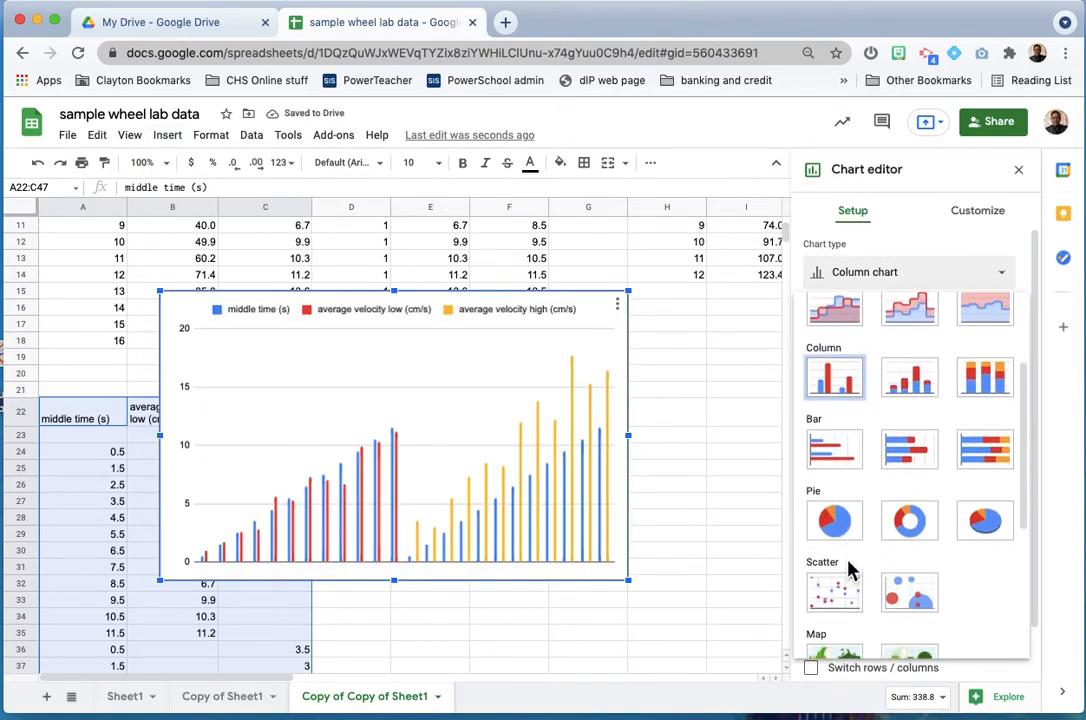
{"action": "left_click", "coordinate": [826, 536]}
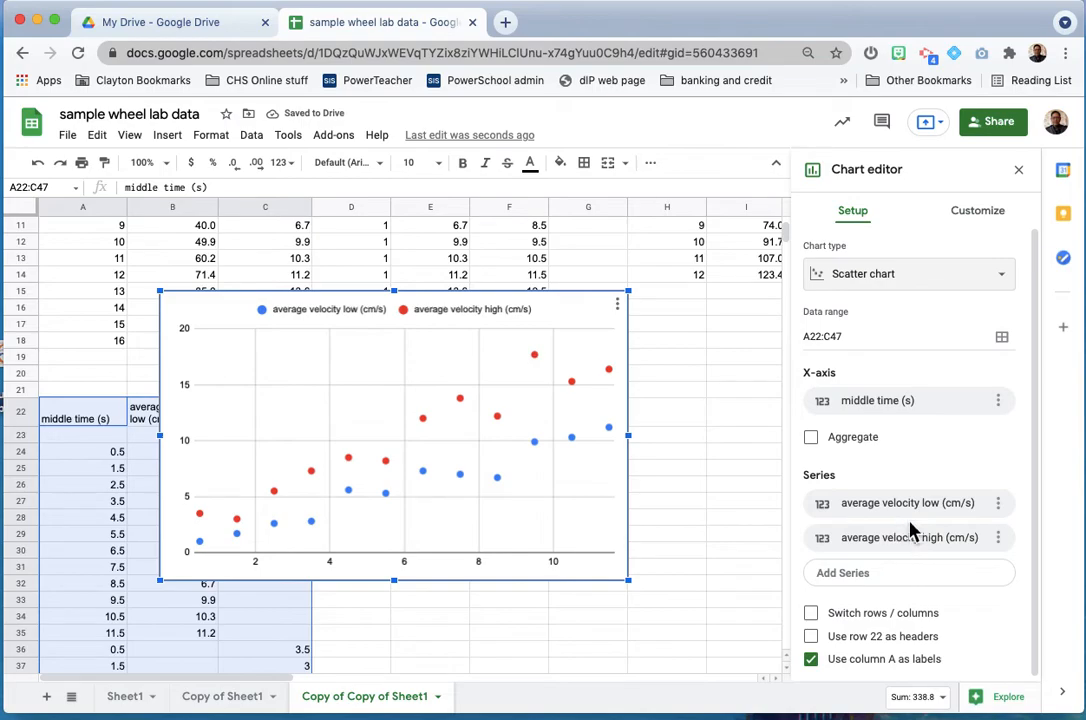
{"action": "scroll", "coordinate": [895, 518], "scroll_direction": "down", "scroll_amount": 1}
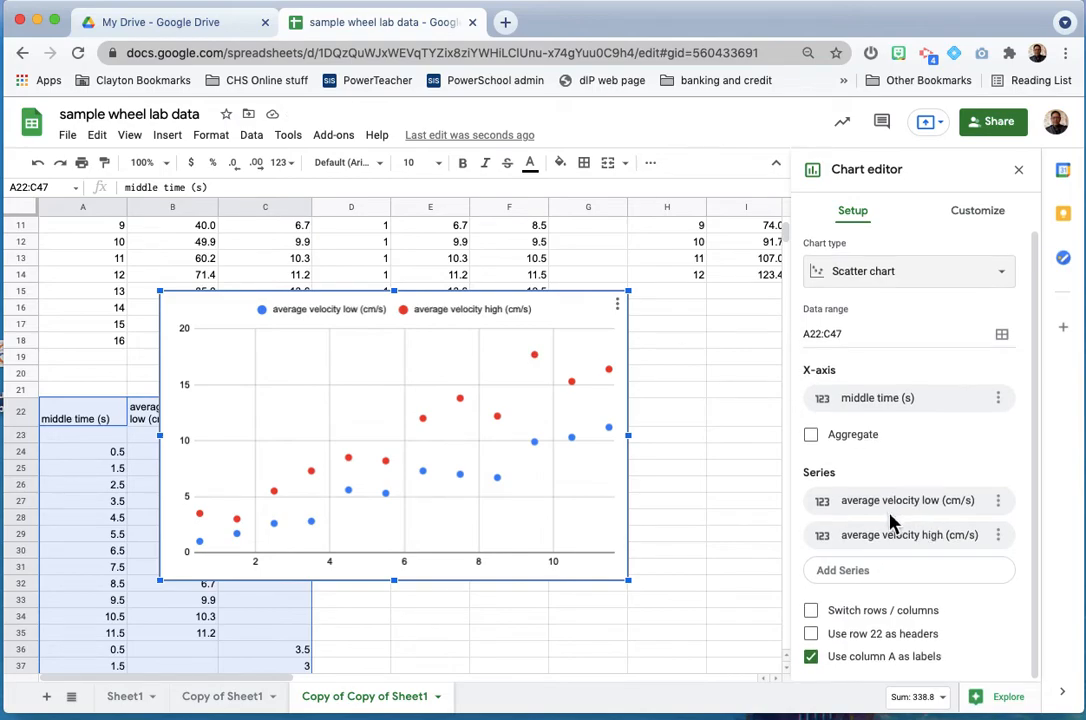
Step: Set the velocity chart's title to "Velocity vs. time for wheel on inclined track"
{"action": "left_click", "coordinate": [980, 215]}
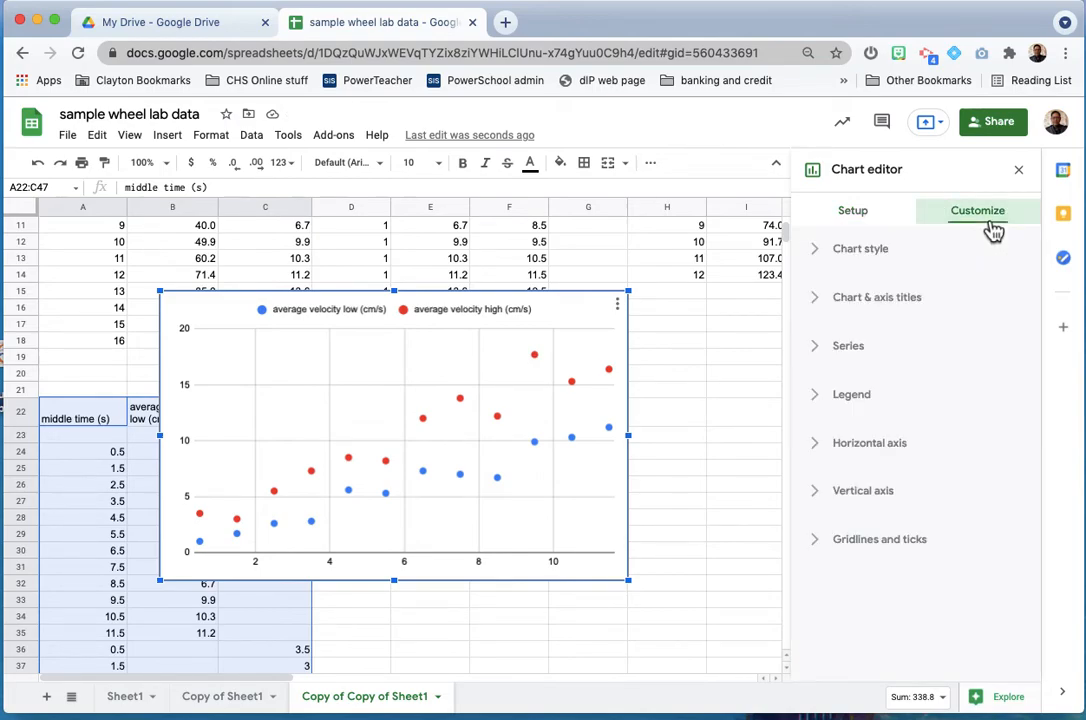
{"action": "left_click", "coordinate": [828, 312]}
{"action": "left_click", "coordinate": [826, 345]}
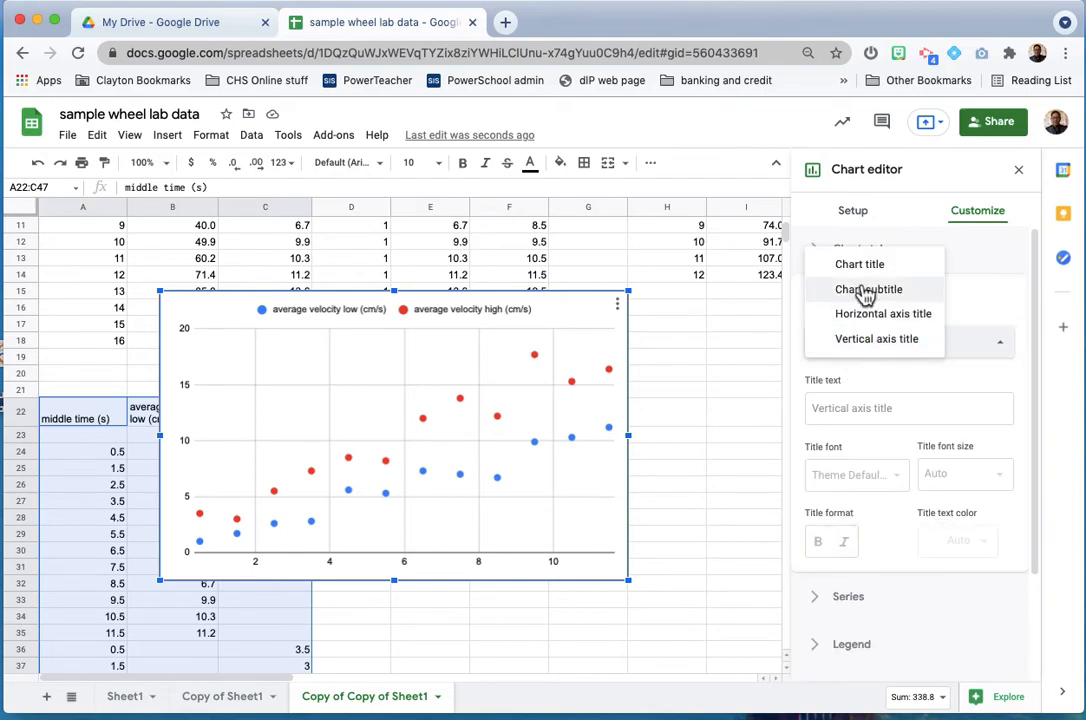
{"action": "left_click", "coordinate": [862, 266]}
{"action": "left_click", "coordinate": [848, 340]}
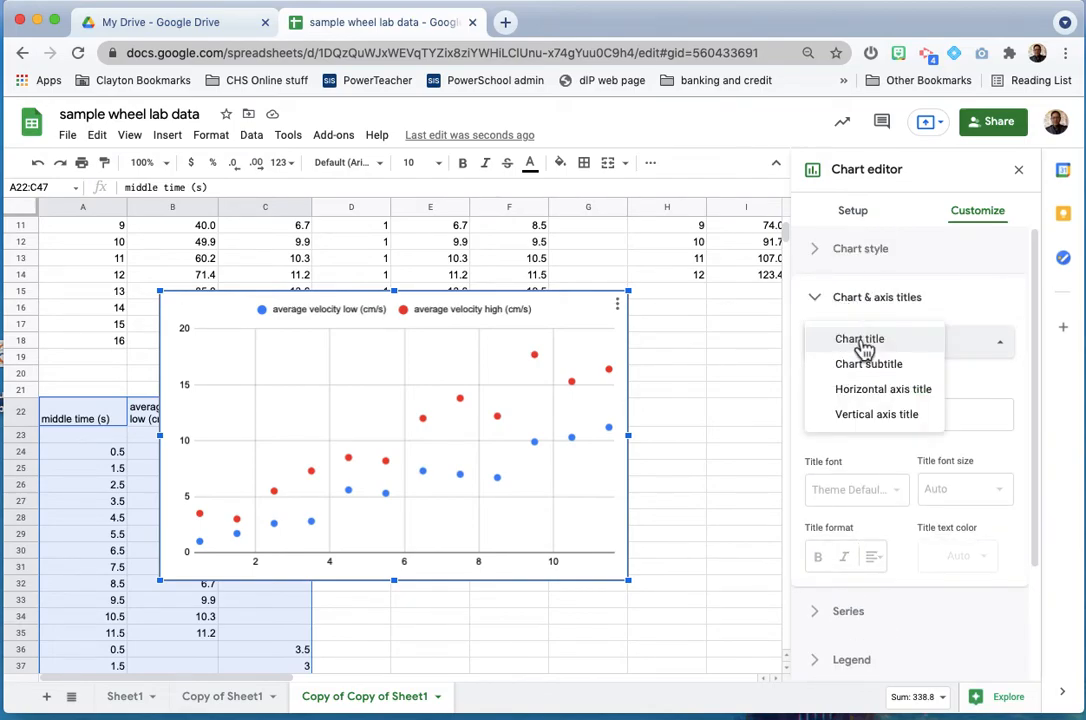
{"action": "left_click", "coordinate": [862, 342]}
{"action": "left_click", "coordinate": [848, 415]}
{"action": "type", "text": "Velocity"}
{"action": "type", "text": " vs. time"}
{"action": "type", "text": " time for wh"}
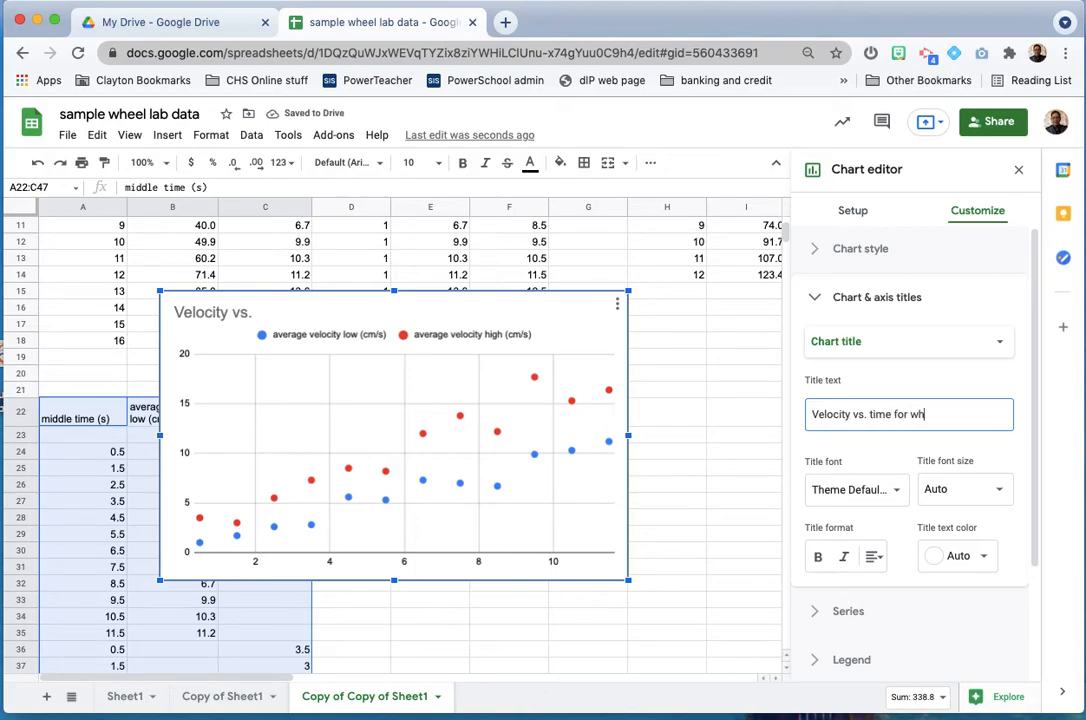
{"action": "type", "text": "eel on inclined track"}
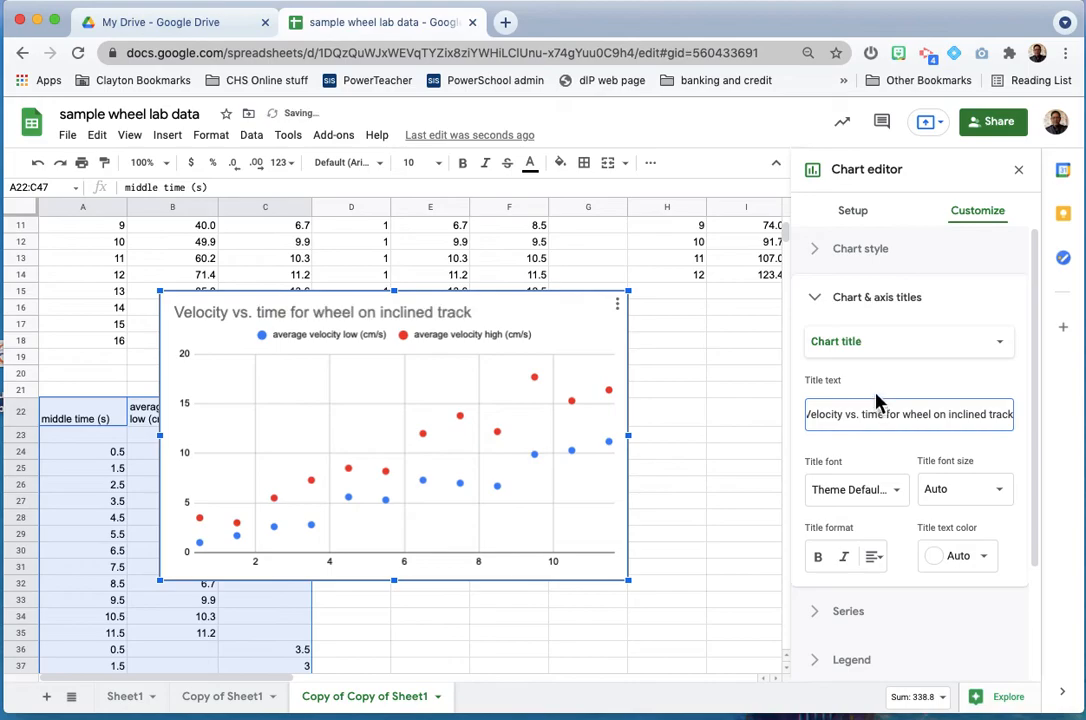
Step: Add the horizontal axis title "time (s)" to the velocity chart
{"action": "left_click", "coordinate": [884, 347]}
{"action": "left_click", "coordinate": [882, 395]}
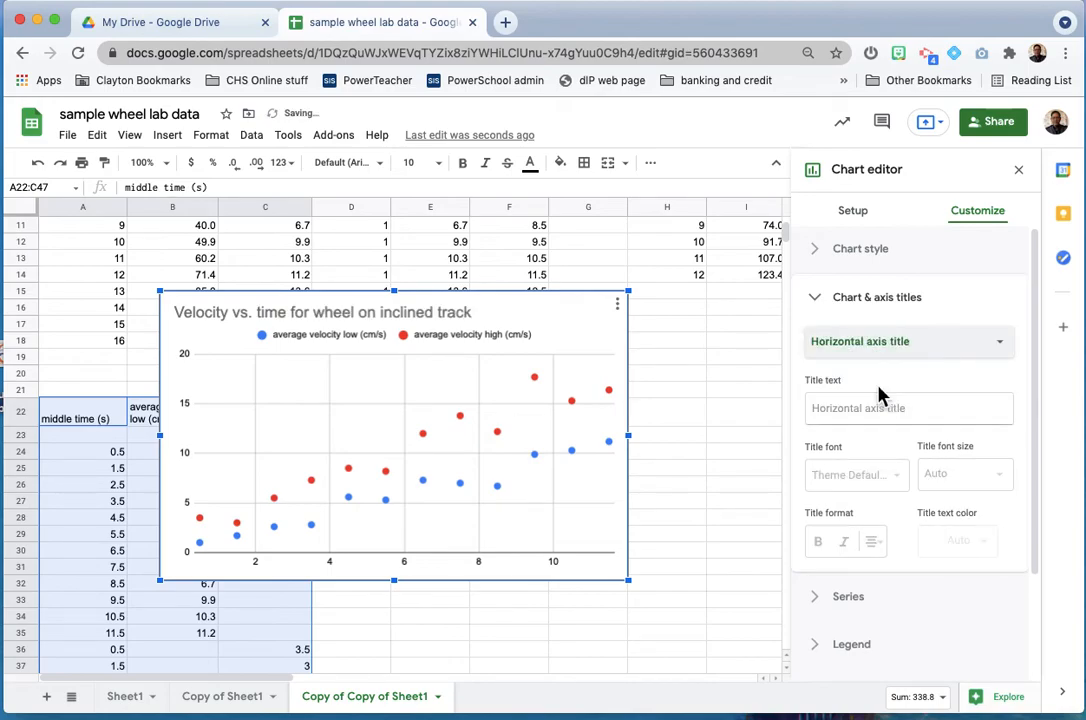
{"action": "left_click", "coordinate": [889, 407]}
{"action": "type", "text": "time (s"}
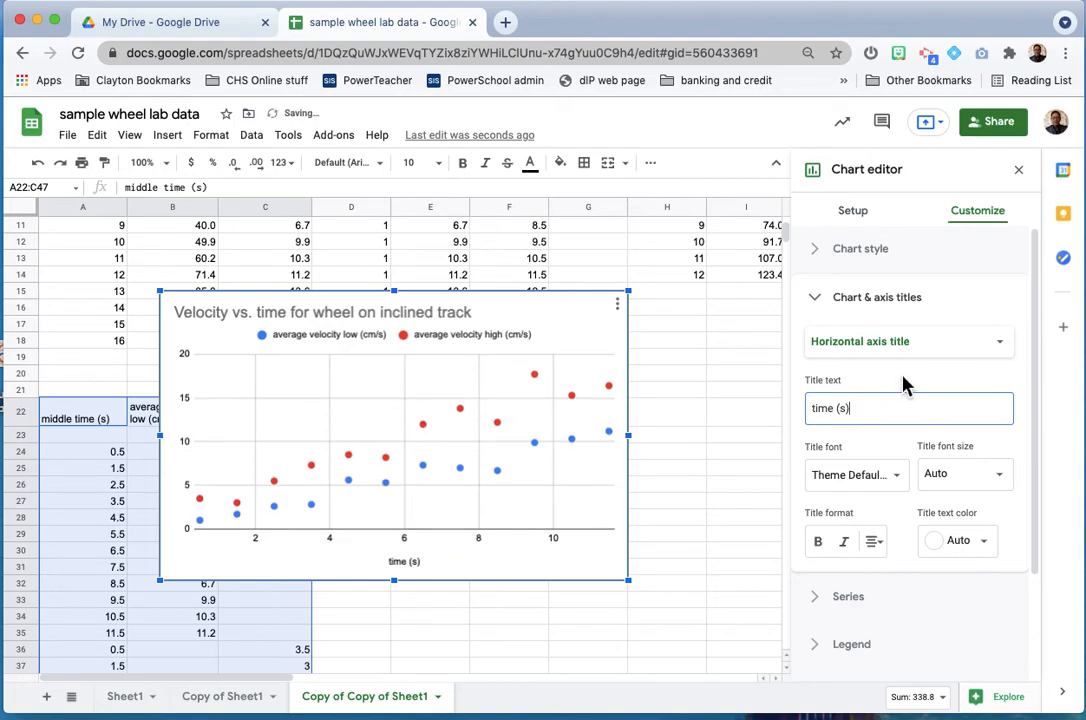
Step: Reword the horizontal axis title to read "clock reading (s)"
{"action": "double_click", "coordinate": [820, 410]}
{"action": "type", "text": "clock rading"}
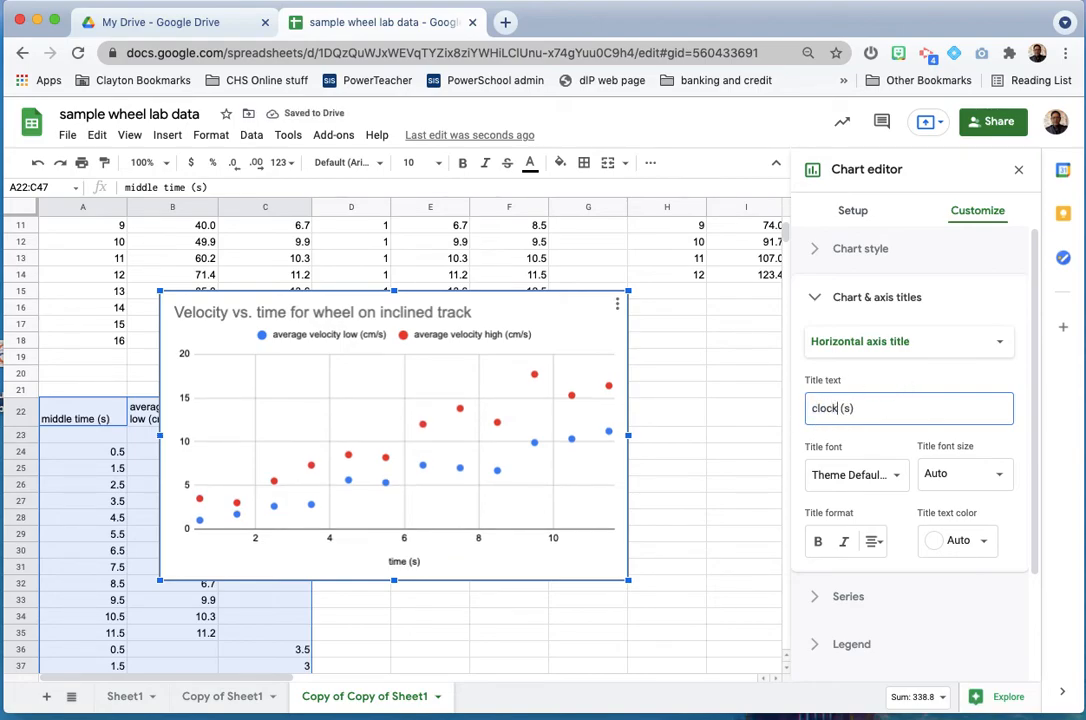
{"action": "key", "text": "BackSpace"}
{"action": "key", "text": "BackSpace"}
{"action": "key", "text": "BackSpace"}
{"action": "key", "text": "BackSpace"}
{"action": "key", "text": "BackSpace"}
{"action": "type", "text": "eading"}
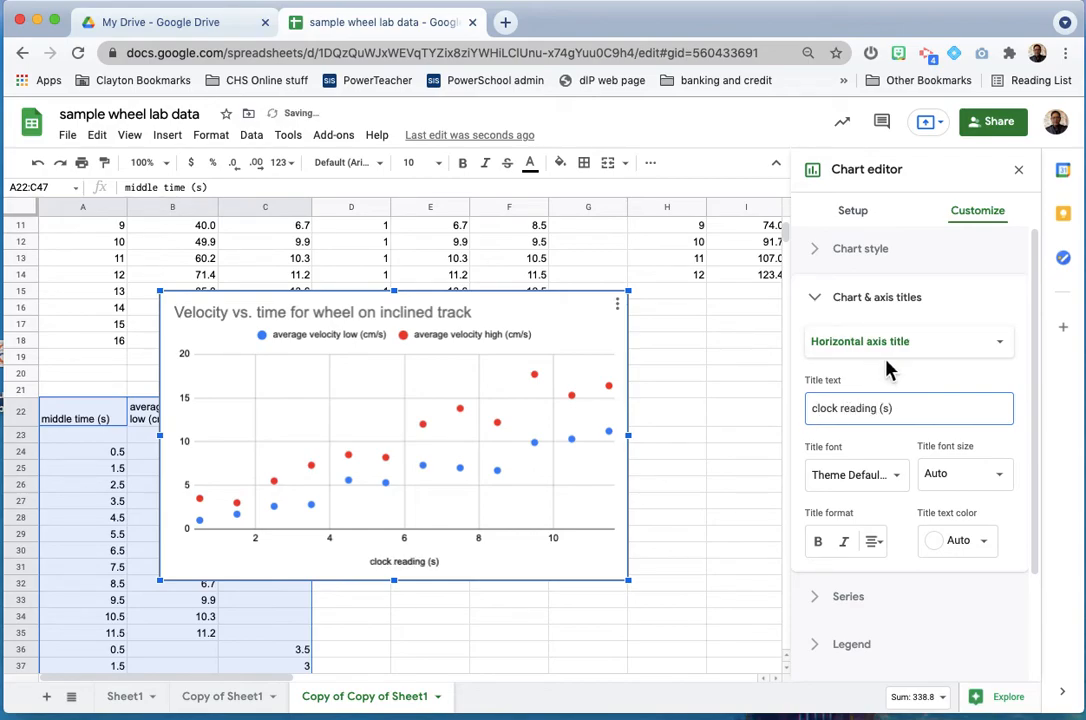
Step: Set the velocity chart's vertical axis title to "velocity (cm/s)"
{"action": "left_click", "coordinate": [889, 352]}
{"action": "left_click", "coordinate": [891, 366]}
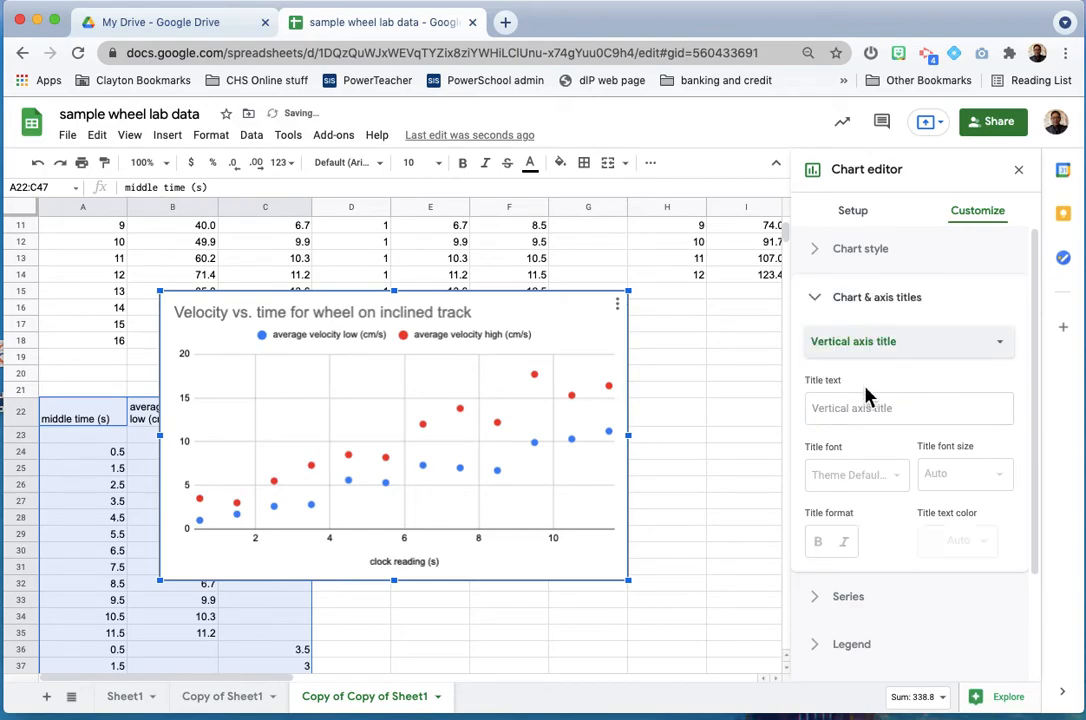
{"action": "left_click", "coordinate": [849, 413]}
{"action": "type", "text": "veloci"}
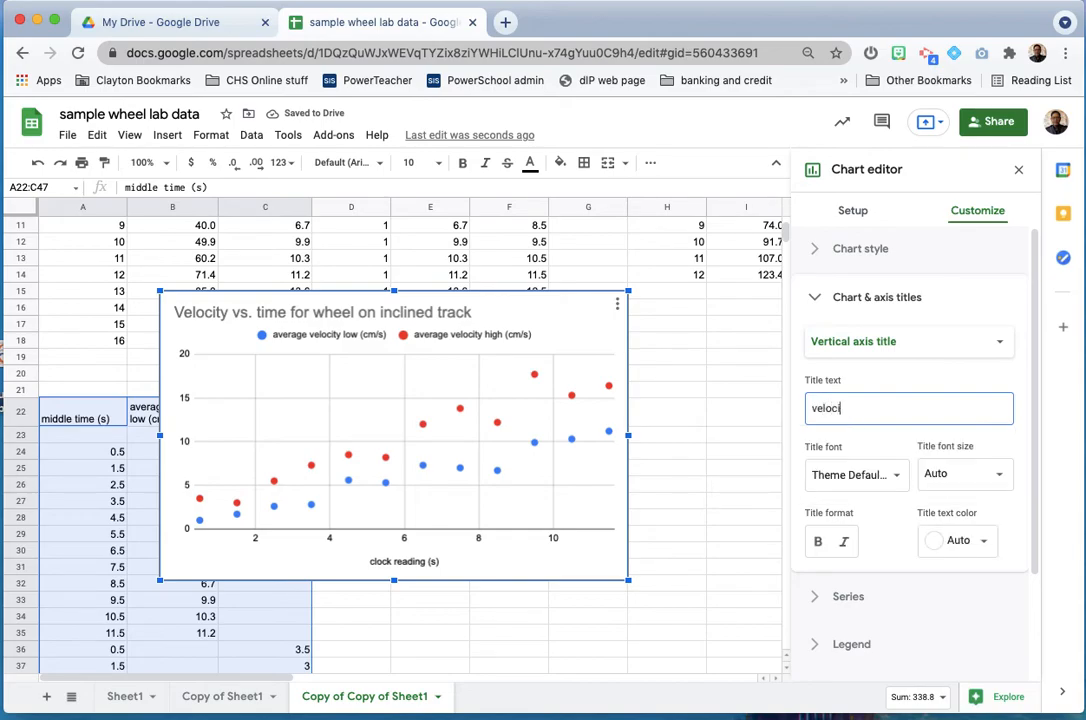
{"action": "type", "text": "ty (cm/s)"}
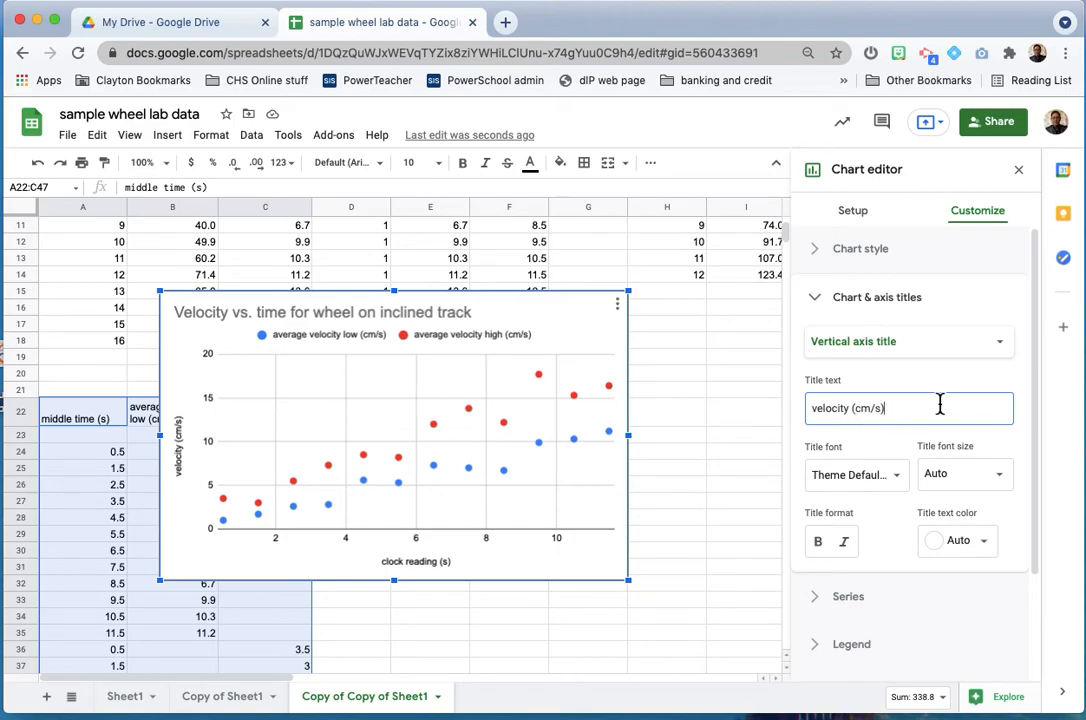
{"action": "left_click", "coordinate": [895, 472]}
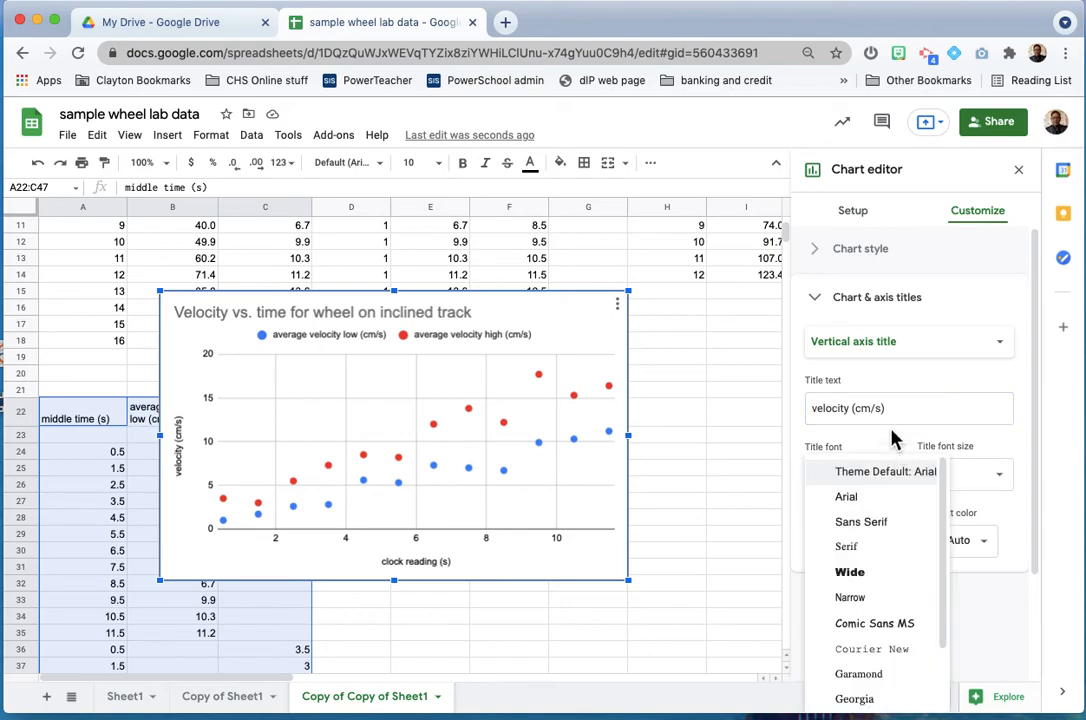
{"action": "left_click", "coordinate": [823, 305]}
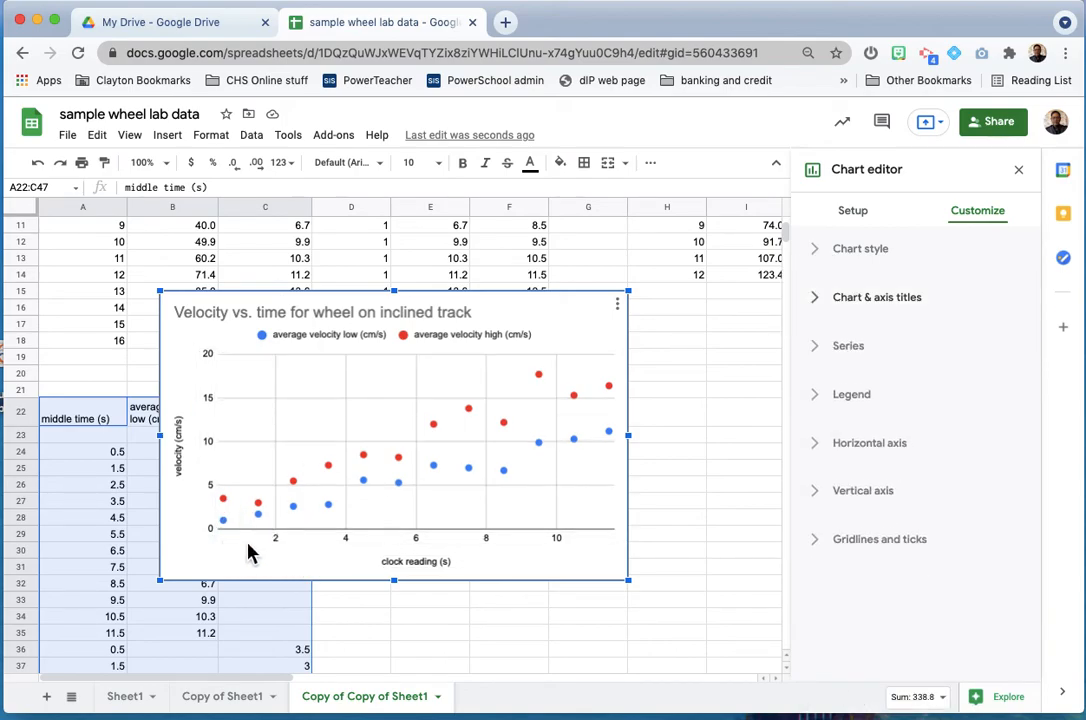
Step: Set the minimum of the velocity chart's horizontal axis to 0
{"action": "left_click", "coordinate": [830, 455]}
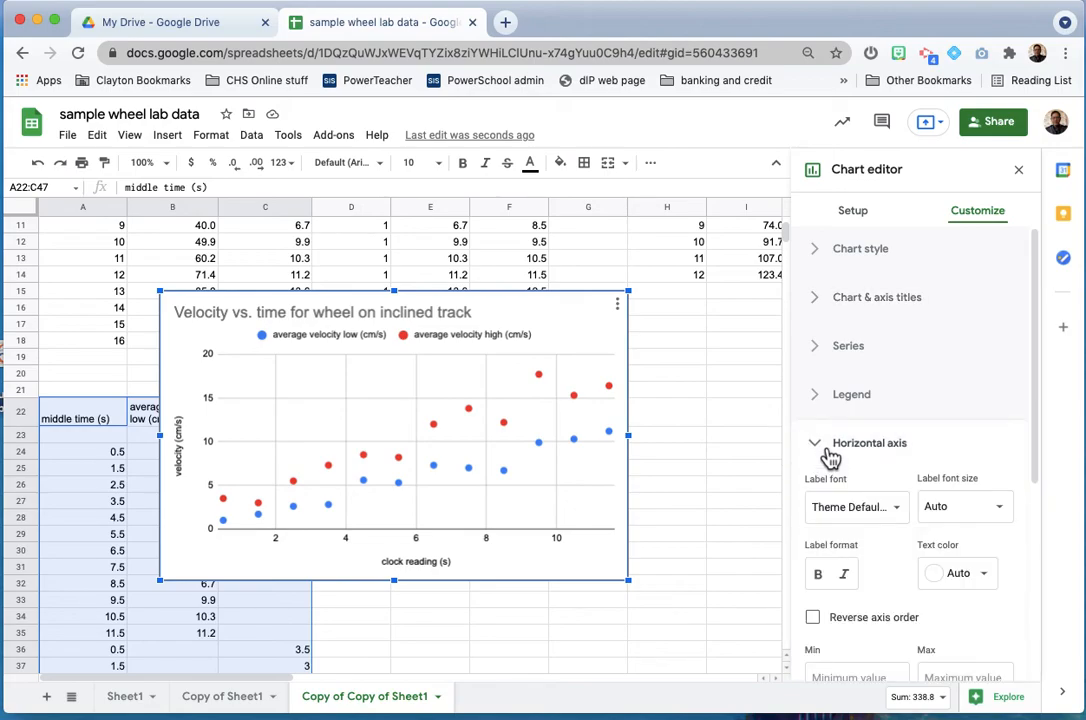
{"action": "scroll", "coordinate": [830, 456], "scroll_direction": "down", "scroll_amount": 3}
{"action": "left_click", "coordinate": [838, 572]}
{"action": "type", "text": "0"}
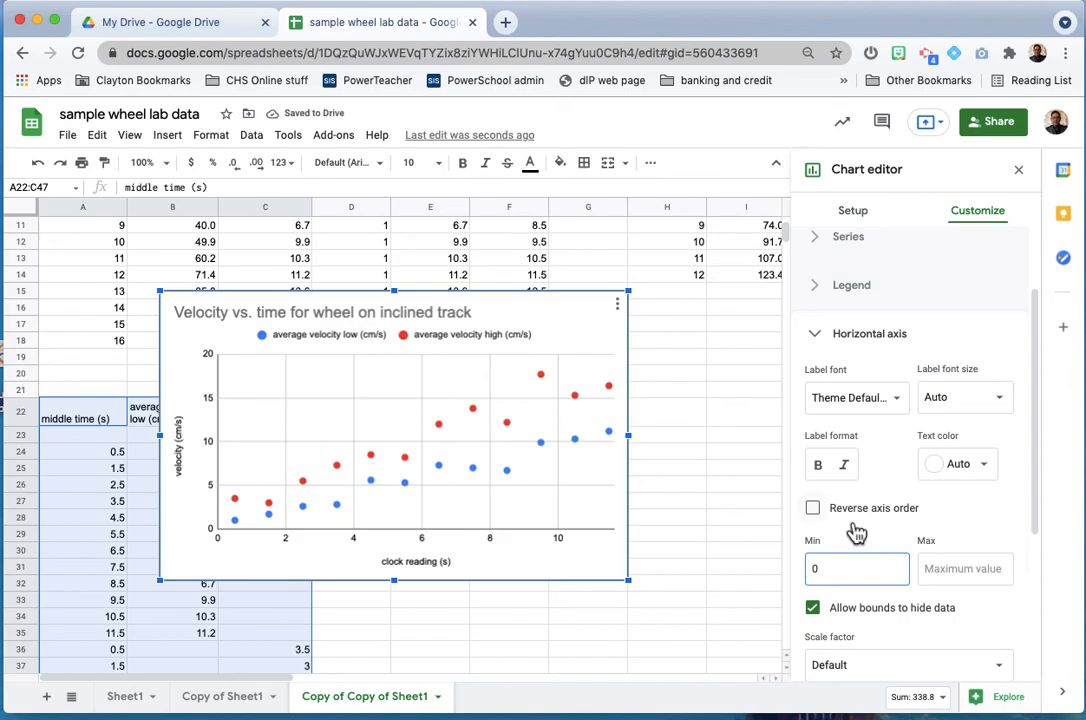
{"action": "left_click", "coordinate": [829, 340]}
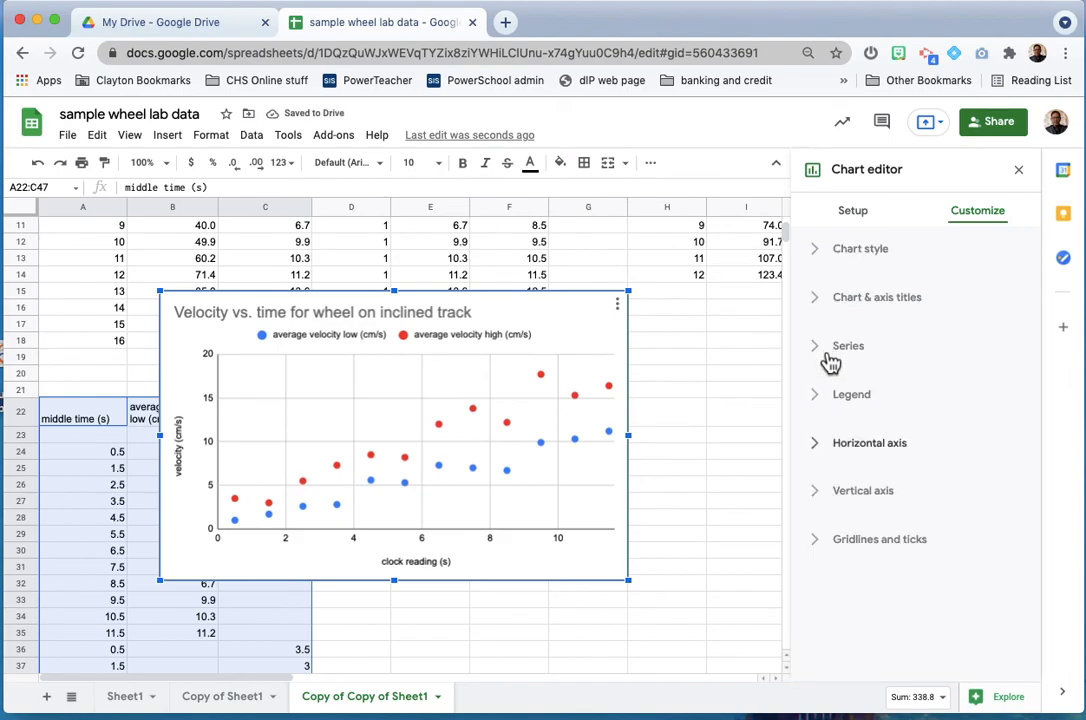
{"action": "left_click", "coordinate": [830, 507]}
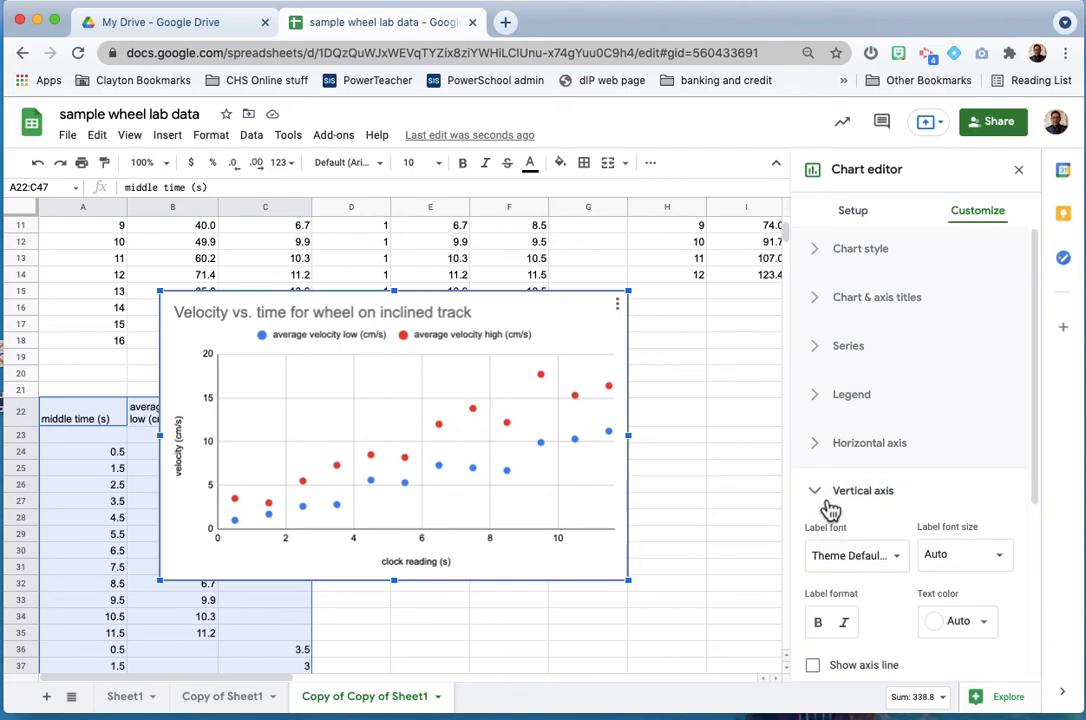
{"action": "left_click", "coordinate": [830, 507]}
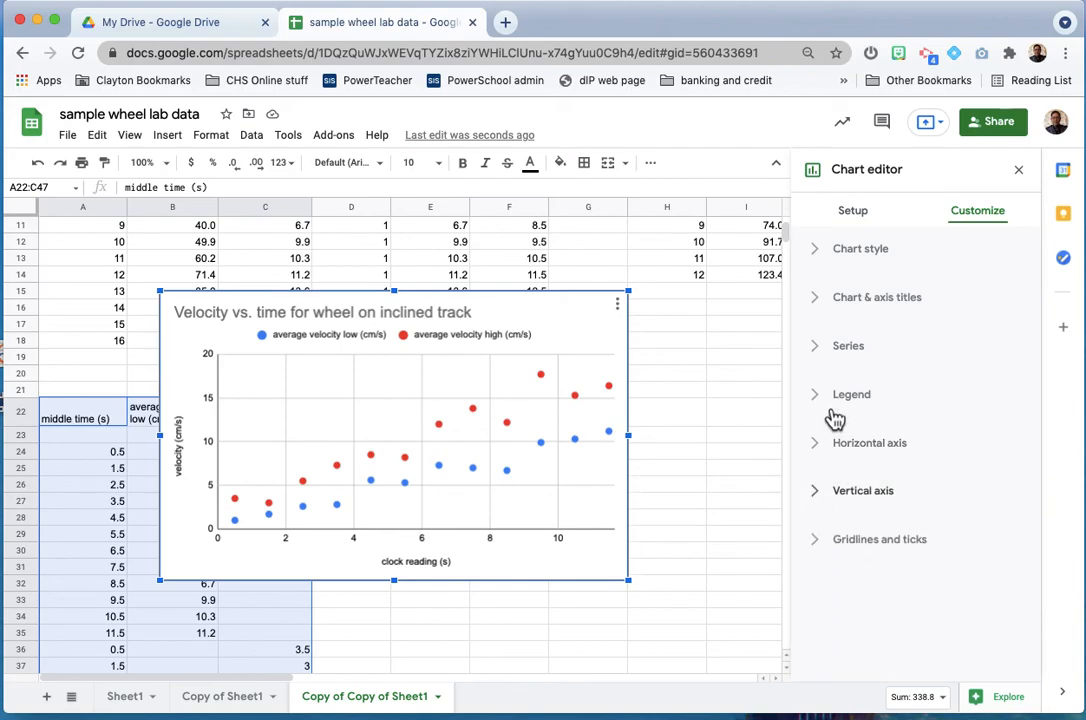
Step: Add linear trendlines to all series of the velocity chart
{"action": "left_click", "coordinate": [822, 350]}
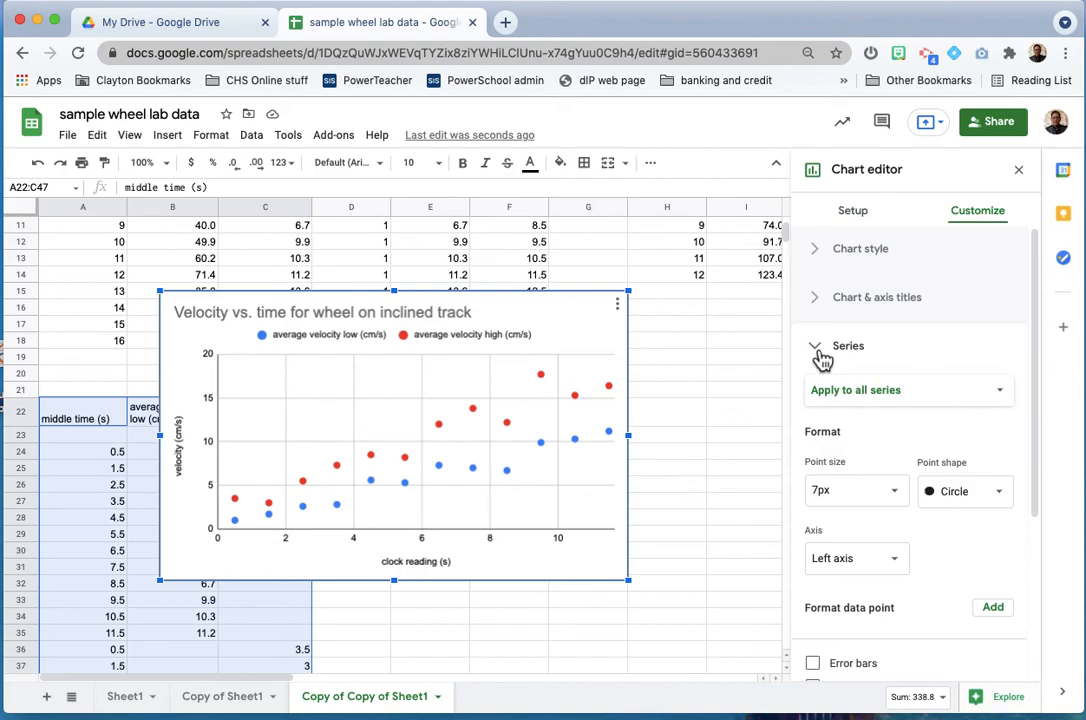
{"action": "scroll", "coordinate": [836, 516], "scroll_direction": "down", "scroll_amount": 4}
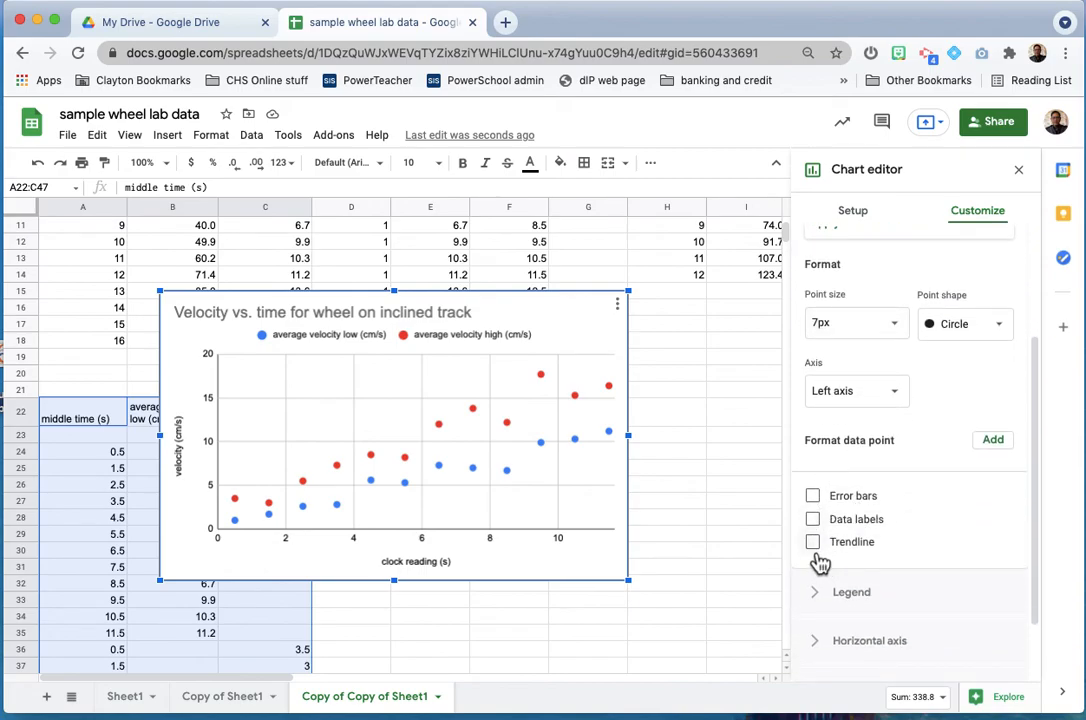
{"action": "left_click", "coordinate": [818, 545]}
{"action": "scroll", "coordinate": [800, 555], "scroll_direction": "down", "scroll_amount": 2}
{"action": "scroll", "coordinate": [600, 520], "scroll_direction": "down", "scroll_amount": 1}
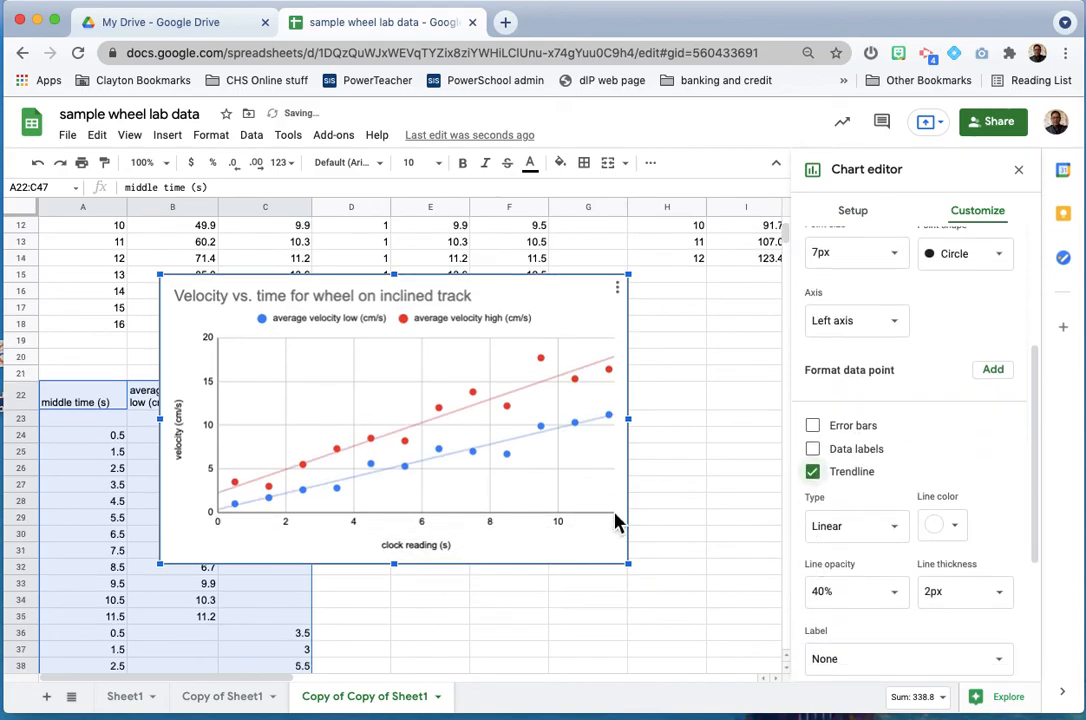
Step: Label the velocity chart's trendlines with their equations
{"action": "scroll", "coordinate": [855, 535], "scroll_direction": "down", "scroll_amount": 2}
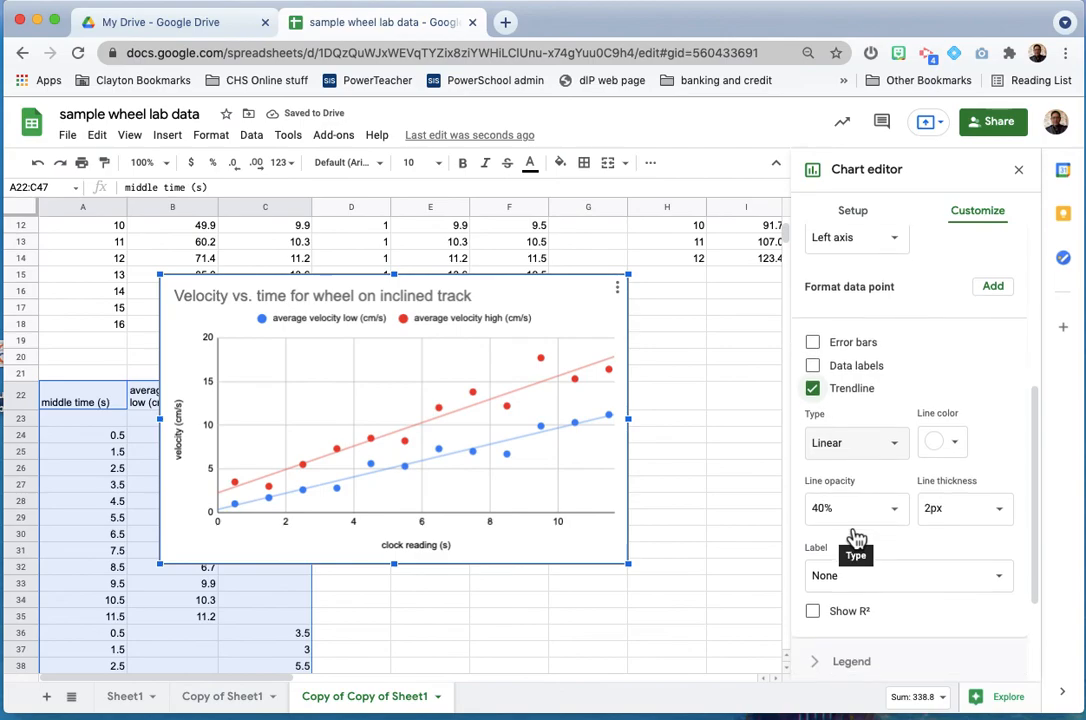
{"action": "scroll", "coordinate": [850, 550], "scroll_direction": "down", "scroll_amount": 1}
{"action": "left_click", "coordinate": [848, 574]}
{"action": "left_click", "coordinate": [848, 607]}
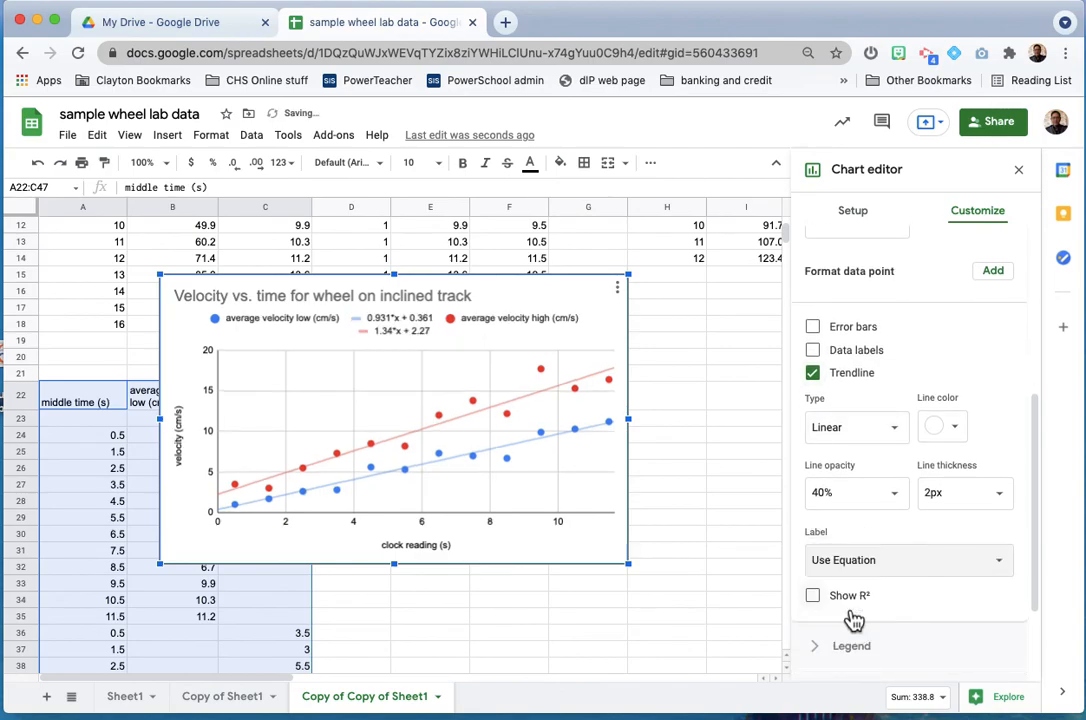
Step: Move the velocity chart beside the combined velocity table, with its upper edge near row 20, so columns A to C are uncovered
{"action": "scroll", "coordinate": [628, 463], "scroll_direction": "down", "scroll_amount": 3}
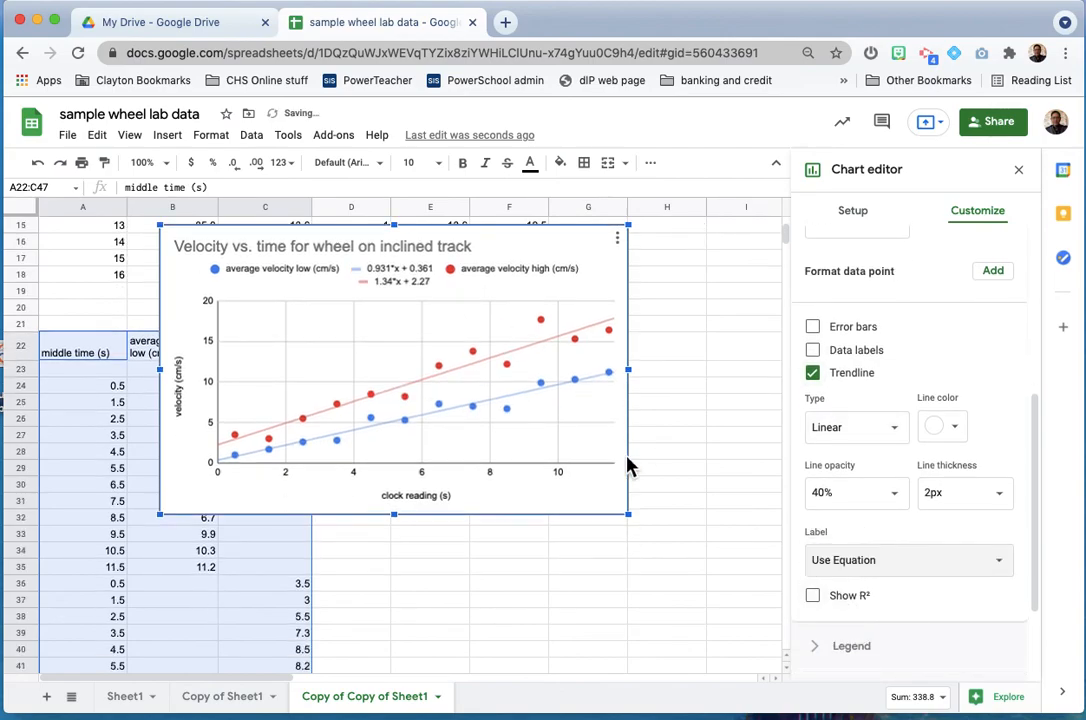
{"action": "scroll", "coordinate": [737, 448], "scroll_direction": "up", "scroll_amount": 5}
{"action": "scroll", "coordinate": [737, 448], "scroll_direction": "right", "scroll_amount": 2}
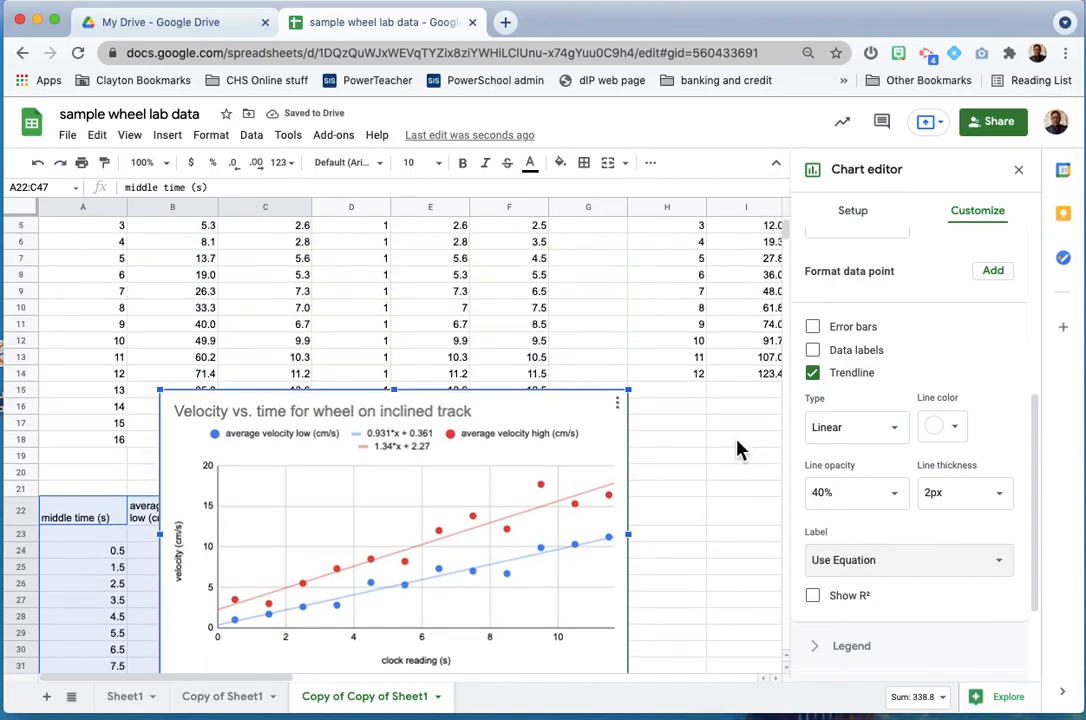
{"action": "scroll", "coordinate": [700, 452], "scroll_direction": "left", "scroll_amount": 2}
{"action": "left_click_drag", "start_coordinate": [431, 453], "coordinate": [618, 543]}
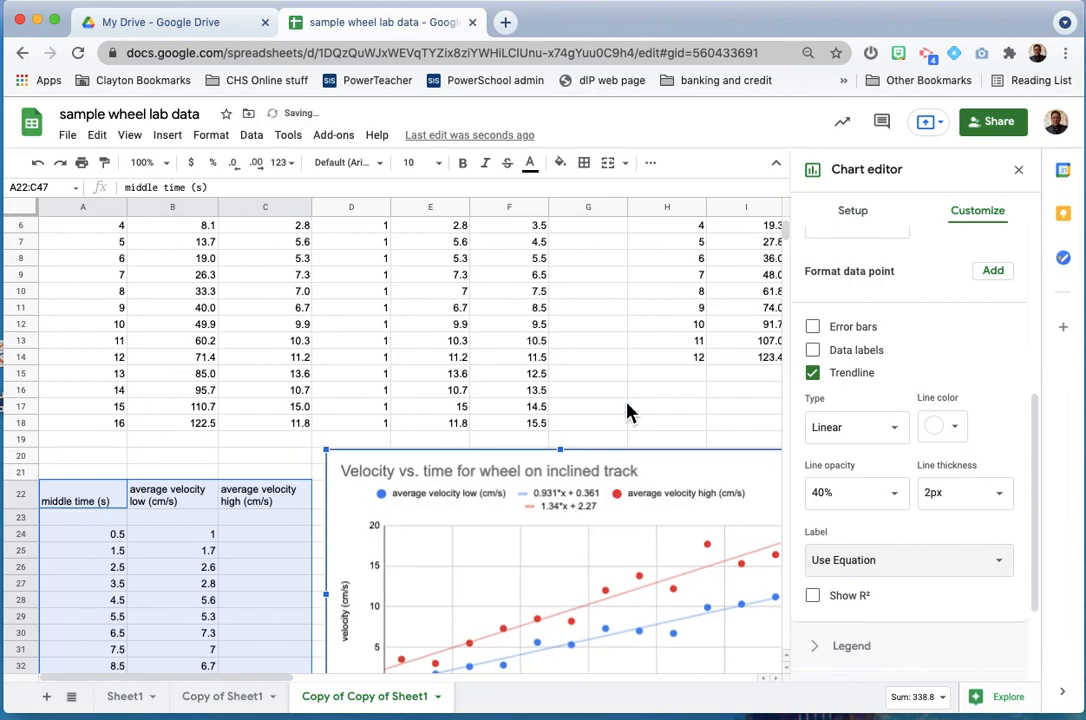
{"action": "scroll", "coordinate": [628, 412], "scroll_direction": "down", "scroll_amount": 6}
{"action": "scroll", "coordinate": [628, 412], "scroll_direction": "up", "scroll_amount": 3}
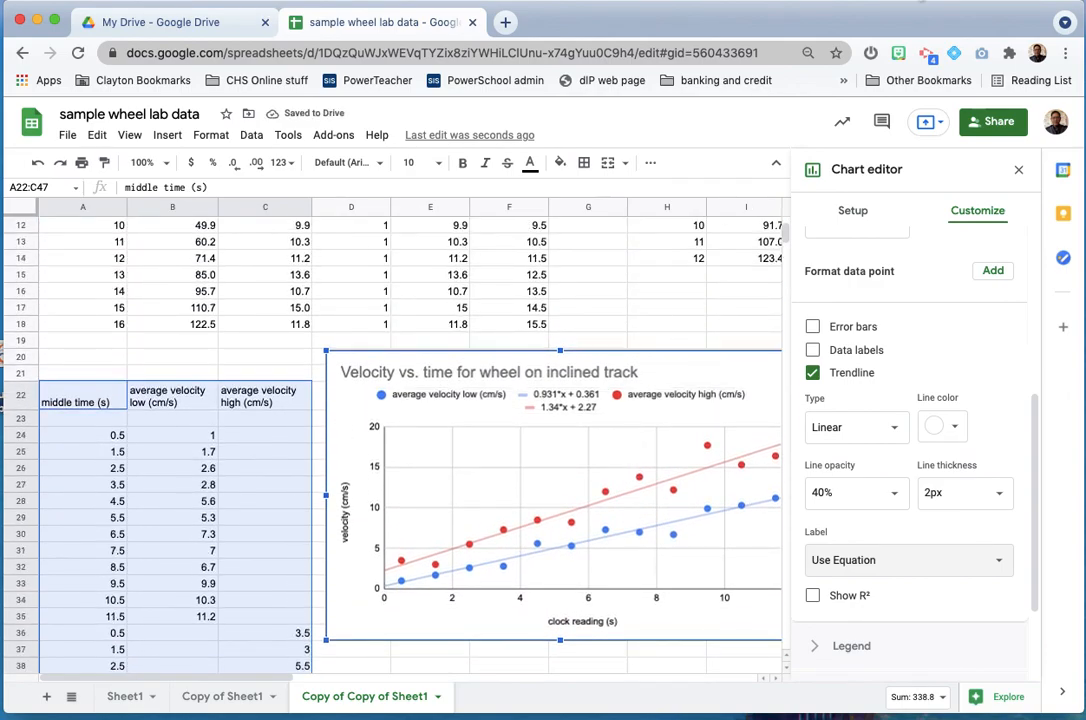